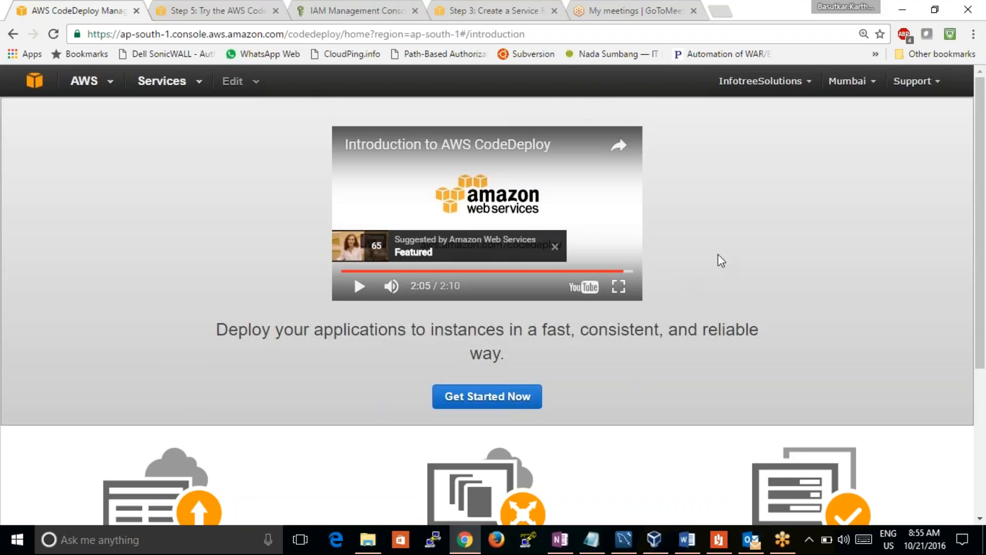
# Start the CodeDeploy walkthrough with the Sample Deployment option and proceed to the instance settings
pyautogui.scroll(-2, 771, 276)
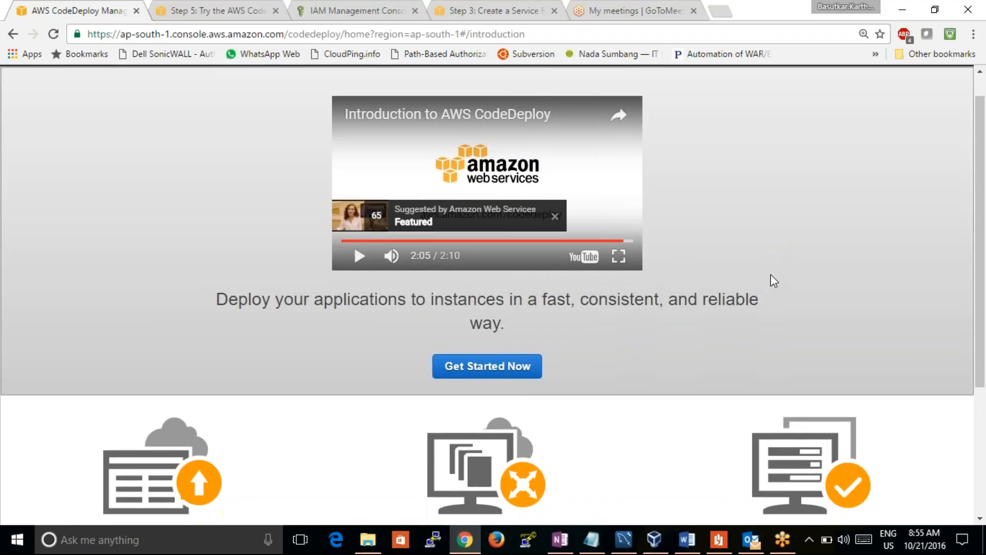
pyautogui.scroll(-3, 771, 275)
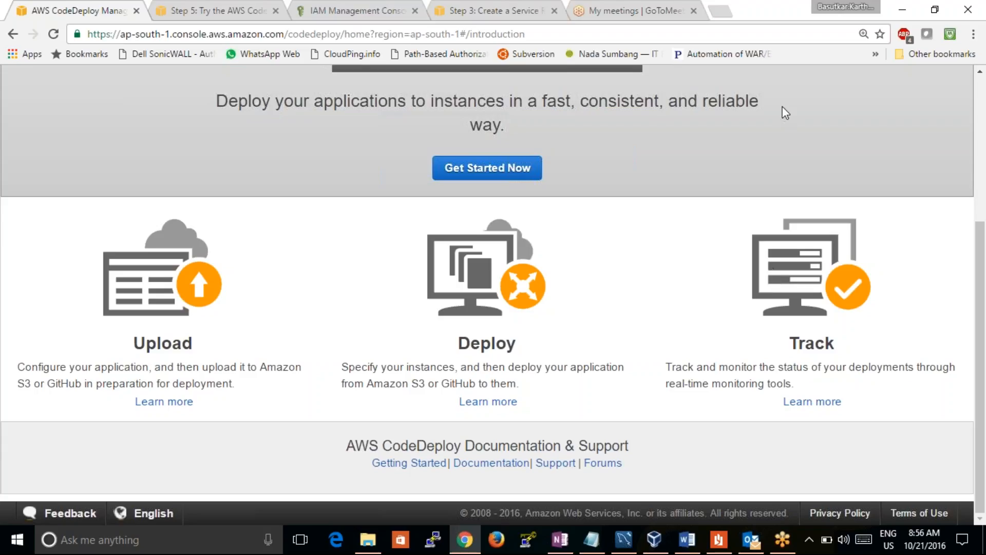
pyautogui.click(486, 177)
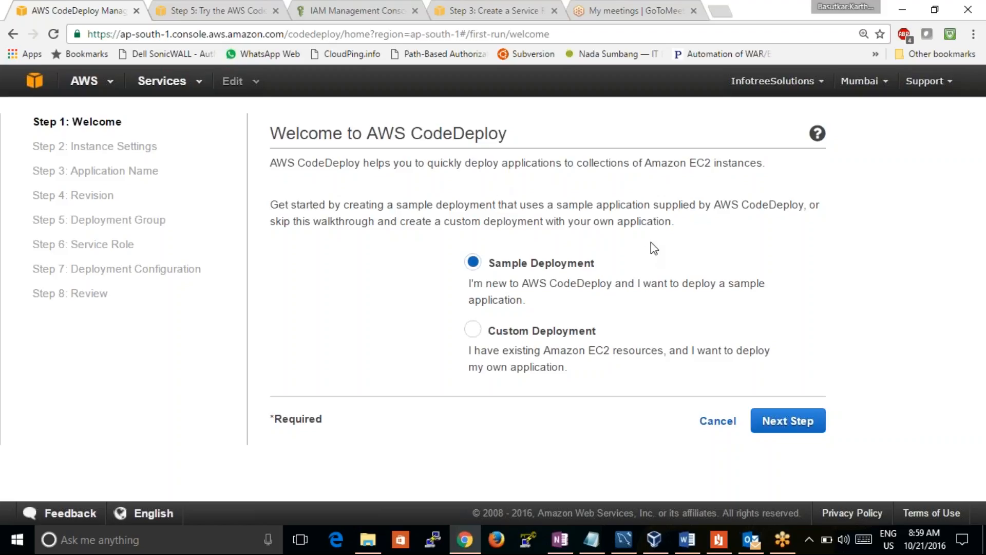
pyautogui.click(788, 422)
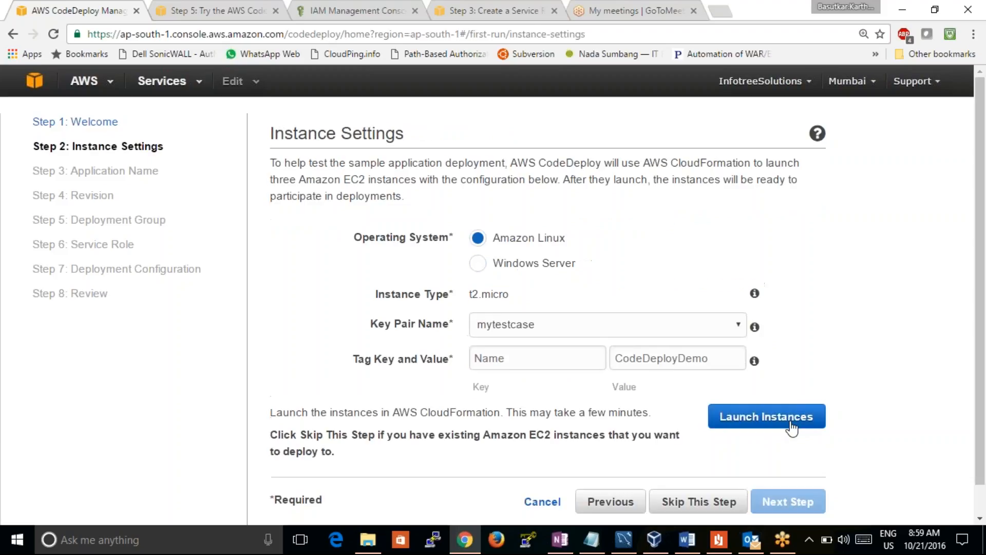
# Choose Amazon Linux as the operating system and mytestcase as the key pair for the sample instances
pyautogui.click(979, 519)
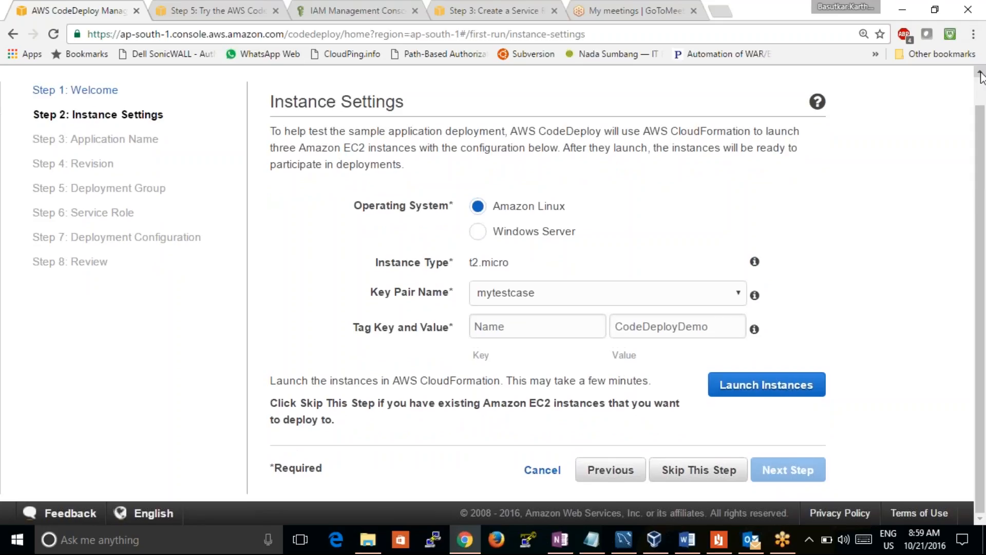
pyautogui.click(981, 73)
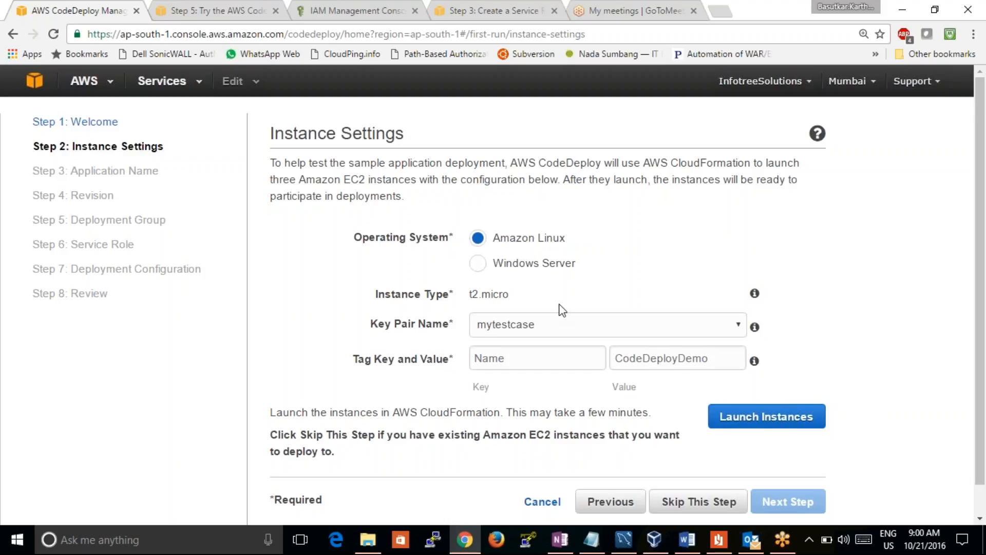
pyautogui.click(561, 326)
pyautogui.click(561, 329)
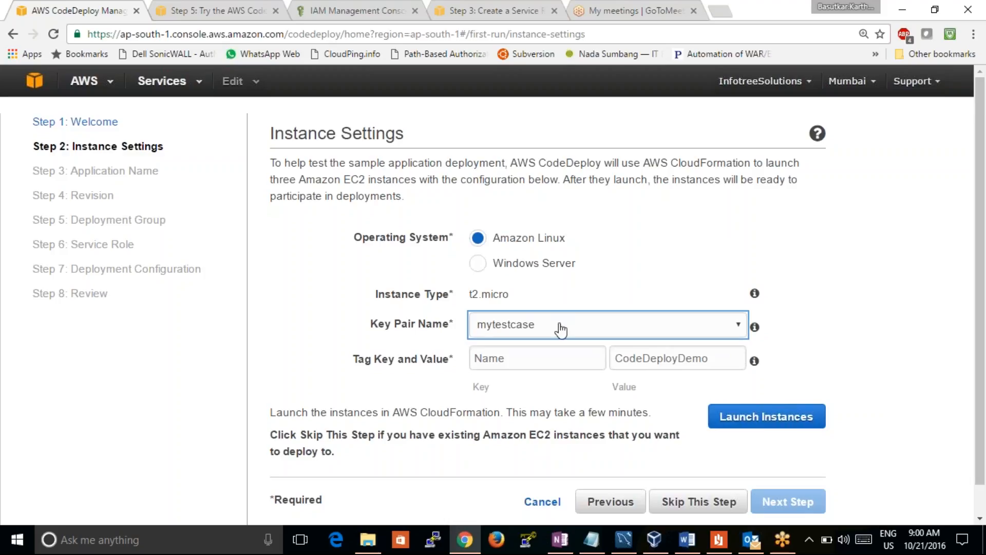
pyautogui.click(555, 351)
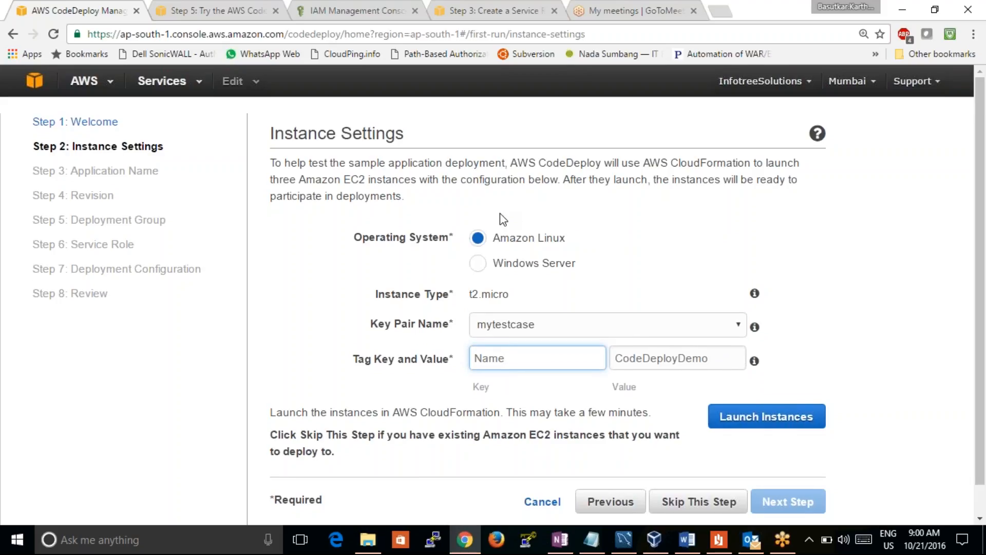
pyautogui.scroll(-1, 503, 220)
pyautogui.click(481, 211)
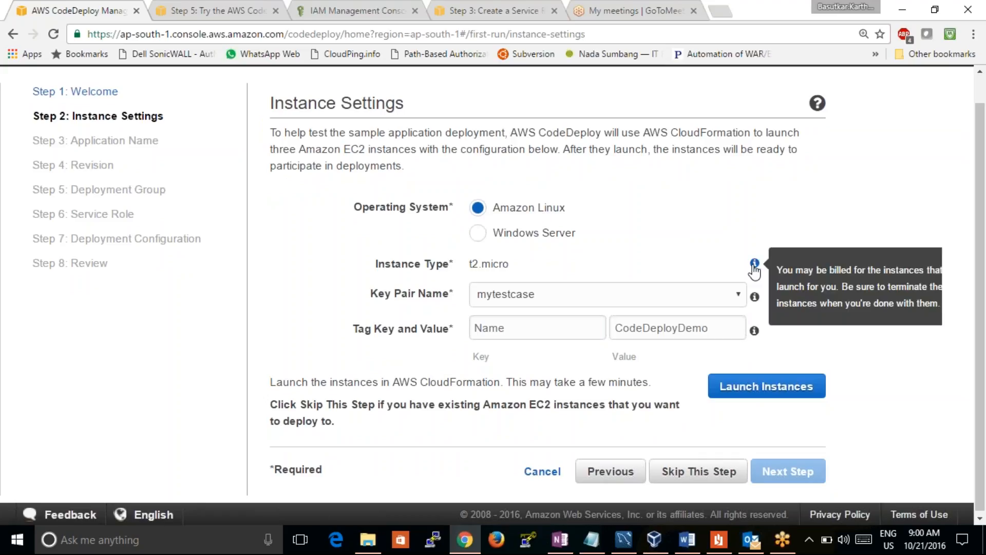
pyautogui.moveTo(511, 259); pyautogui.dragTo(483, 262)
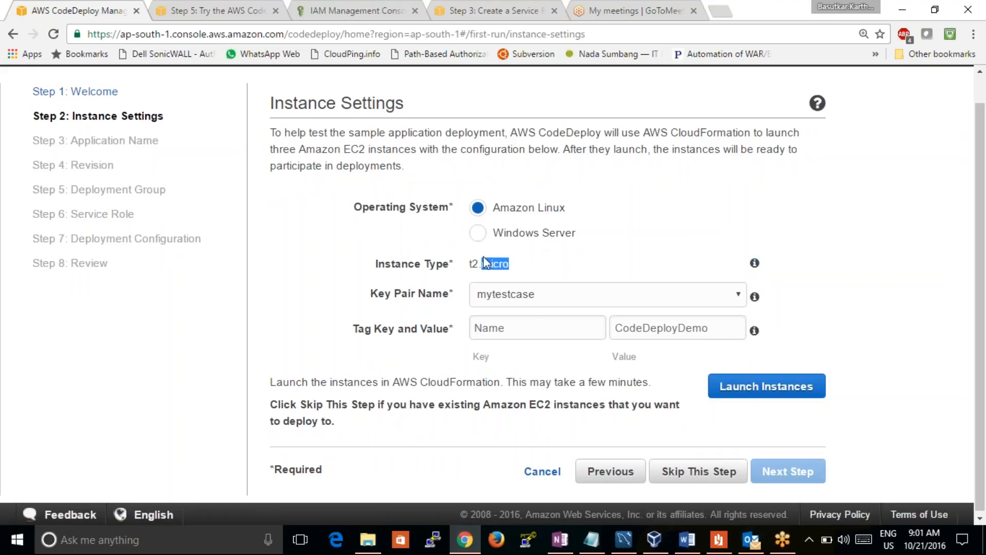
pyautogui.click(535, 301)
pyautogui.click(534, 313)
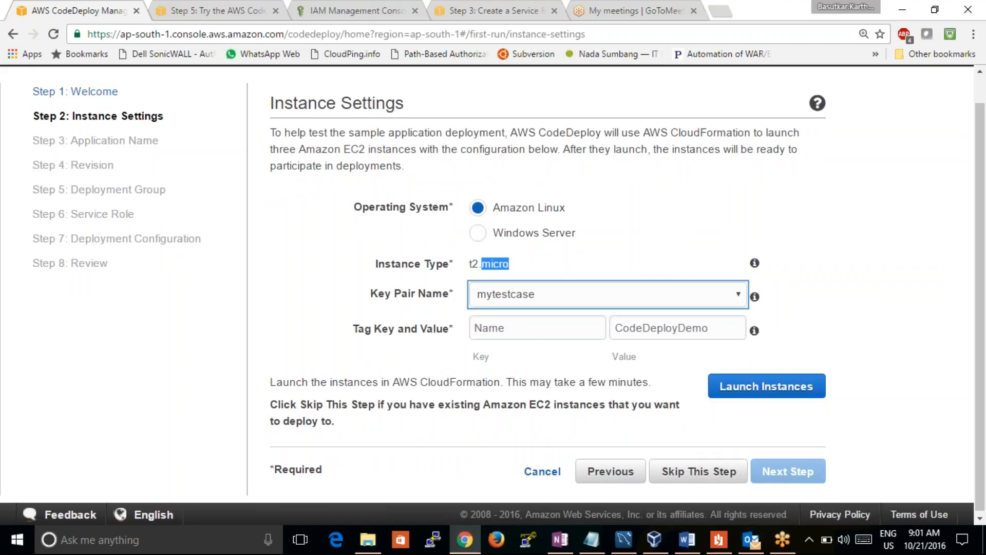
# Set the instance tag value to CodeDeployDemoinstances and launch the sample instances
pyautogui.click(545, 332)
pyautogui.moveTo(721, 335)
pyautogui.mouseDown()
pyautogui.moveTo(691, 331)
pyautogui.moveTo(726, 328)
pyautogui.mouseUp()
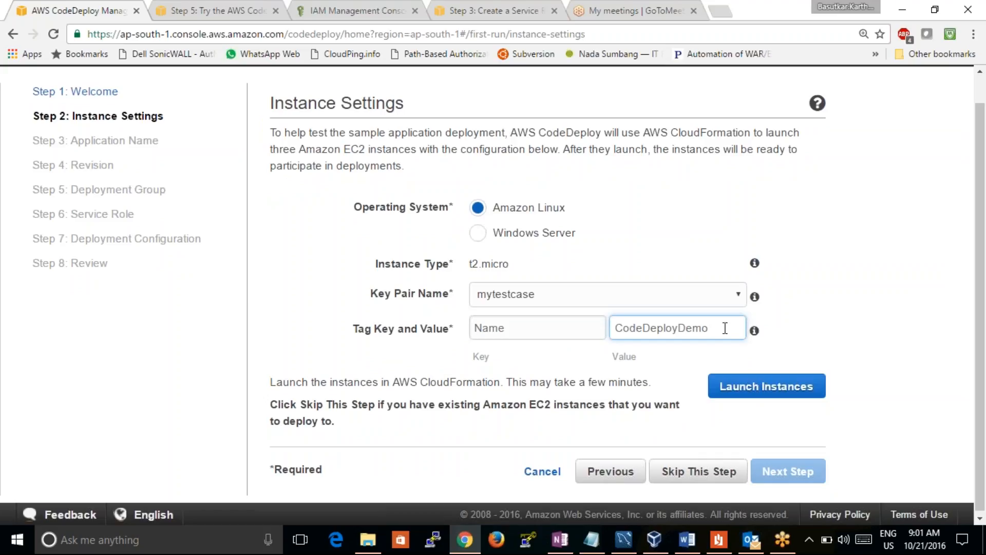
pyautogui.write('instances')
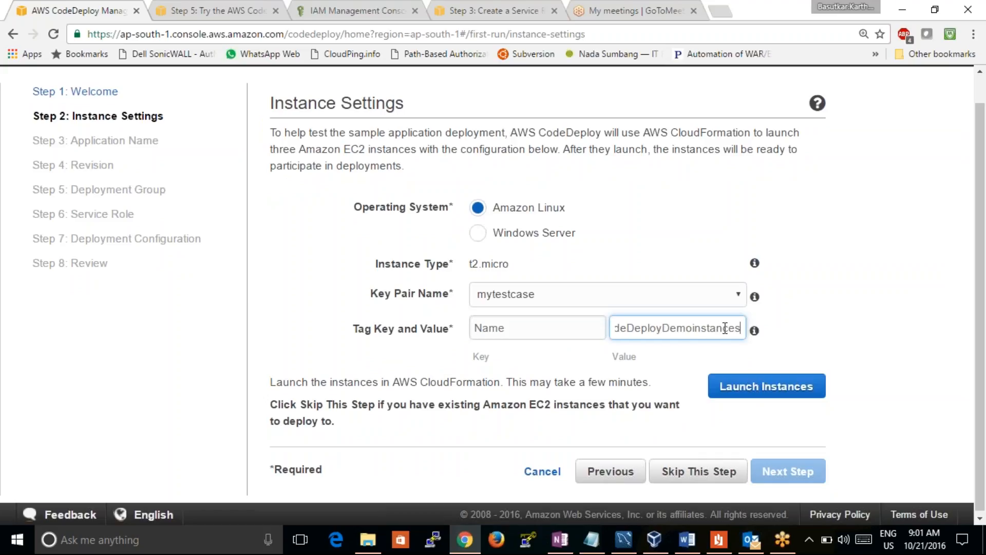
pyautogui.click(826, 346)
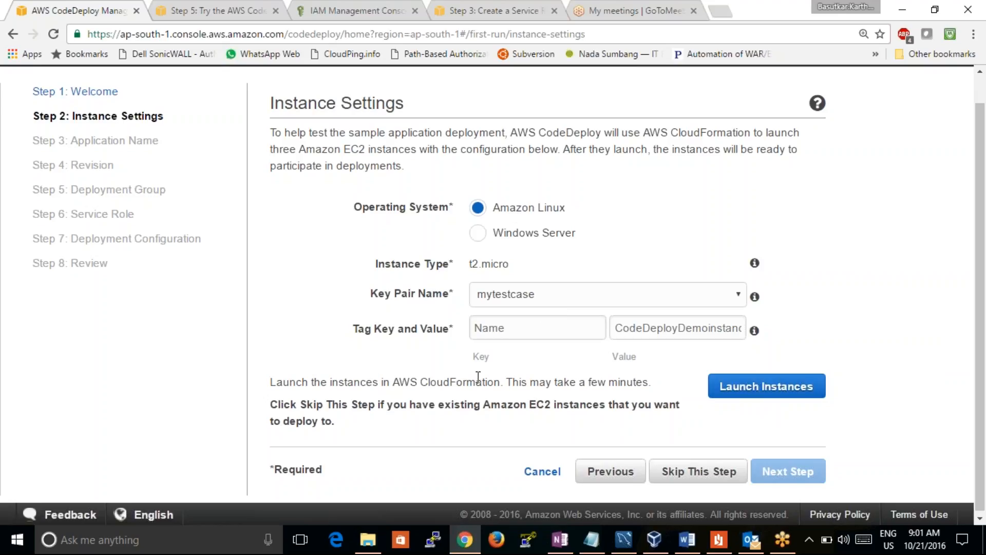
pyautogui.click(743, 395)
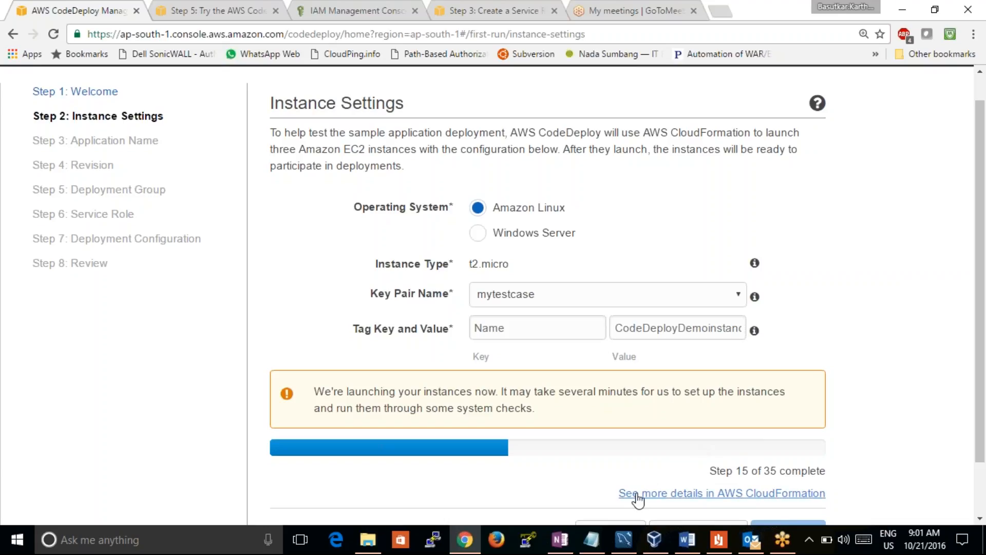
# Open the launch details in CloudFormation and examine the sample stack's status, description and latest event entry
pyautogui.click(755, 500)
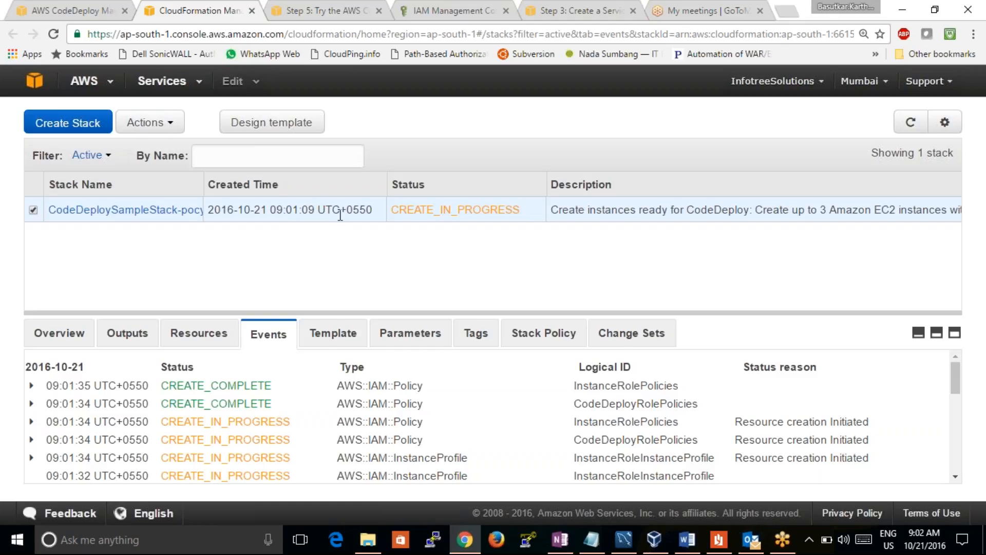
pyautogui.moveTo(532, 209); pyautogui.dragTo(391, 209)
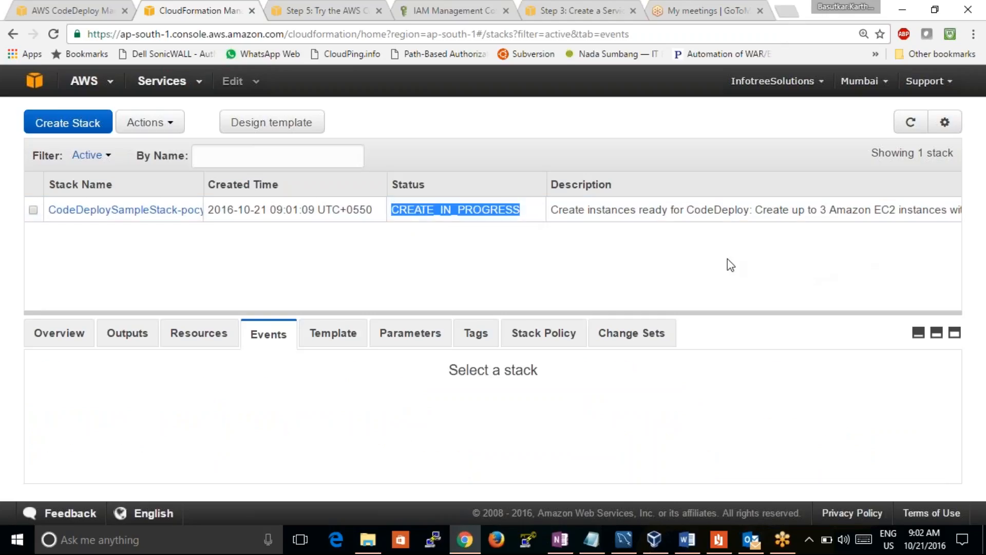
pyautogui.moveTo(551, 210); pyautogui.dragTo(961, 218)
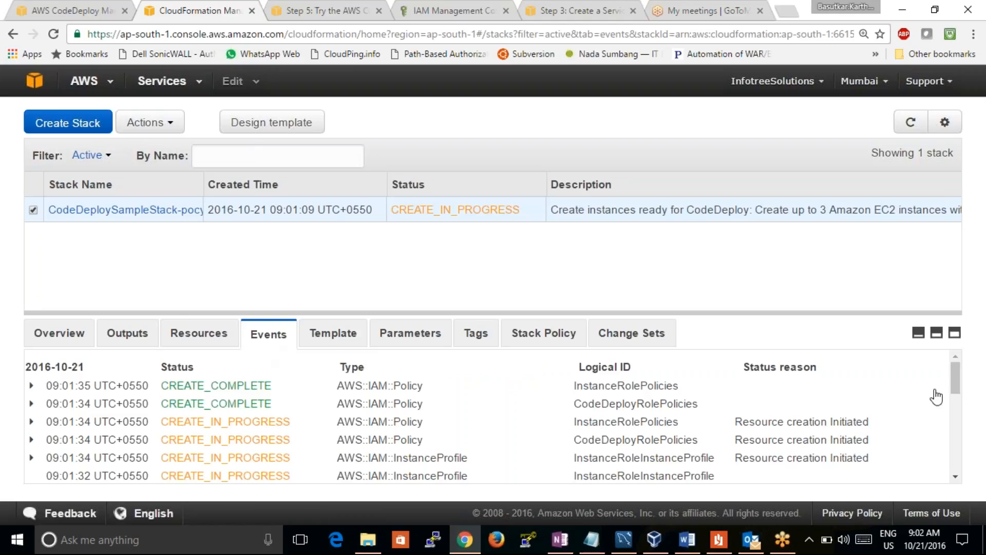
pyautogui.moveTo(955, 387); pyautogui.dragTo(922, 383)
pyautogui.click(219, 381)
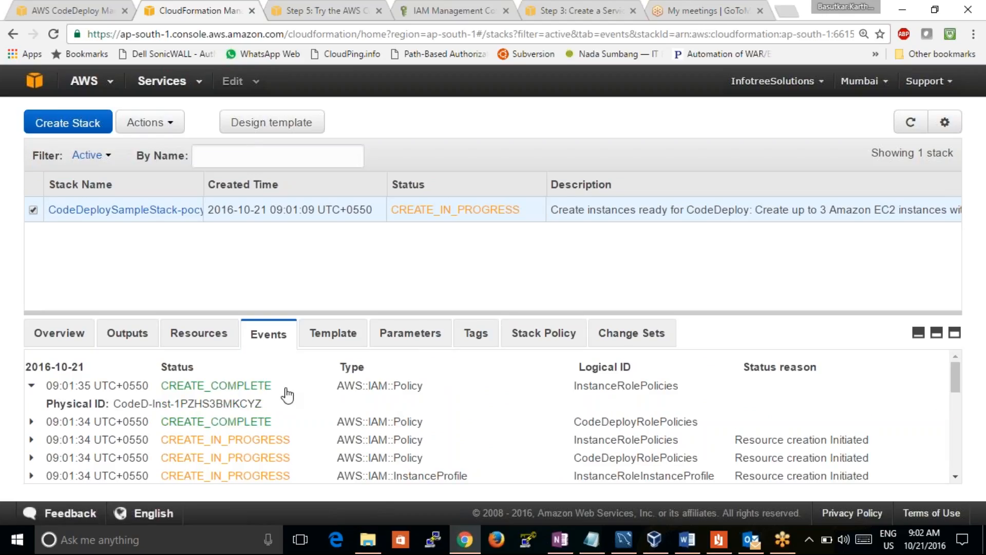
pyautogui.click(200, 389)
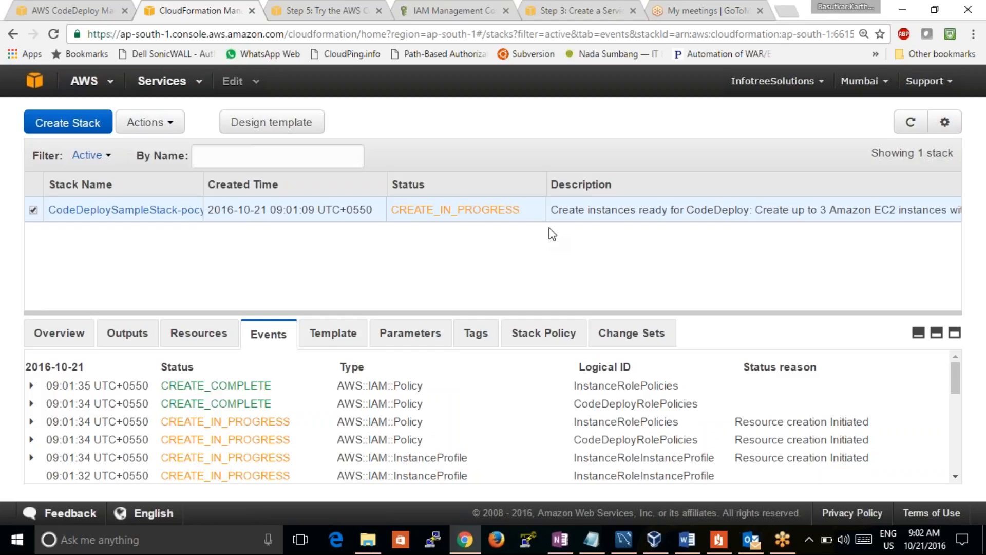
# Refresh the CloudFormation stack data and compare it with the instance launch progress shown in CodeDeploy
pyautogui.click(53, 34)
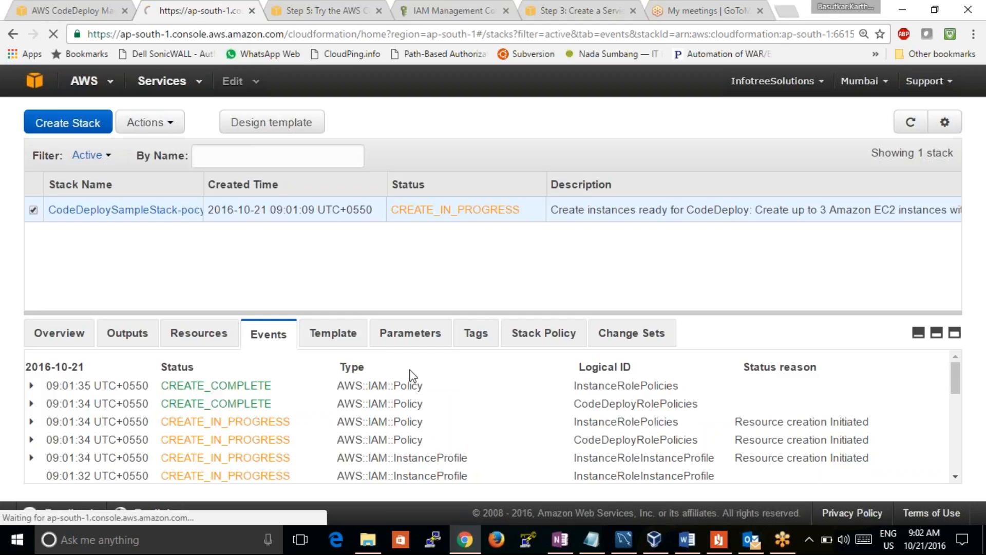
pyautogui.click(900, 131)
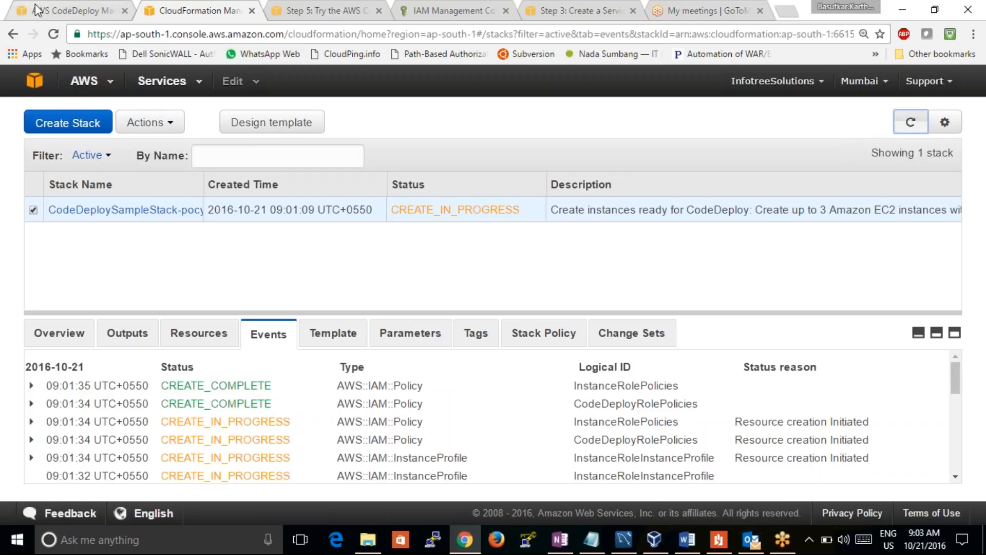
pyautogui.click(58, 8)
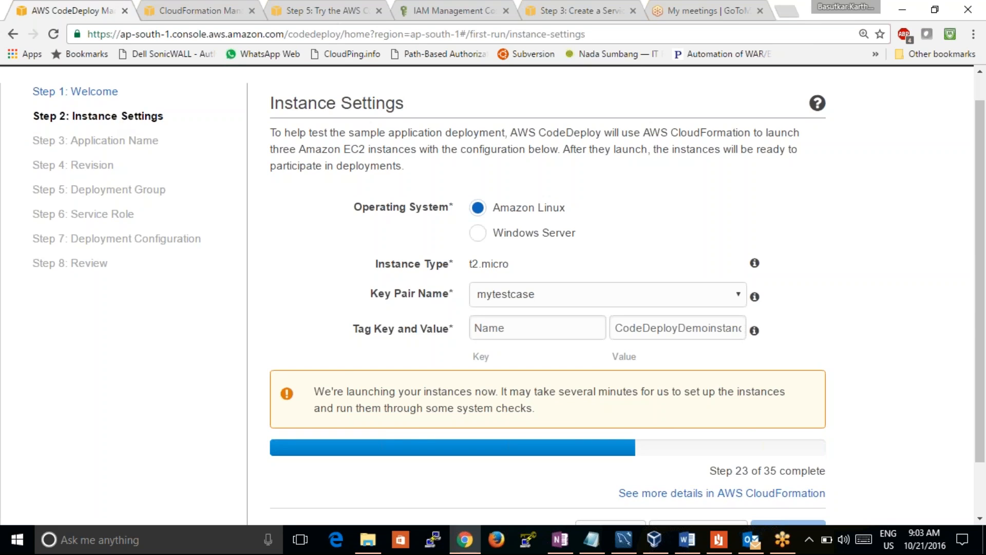
pyautogui.click(184, 18)
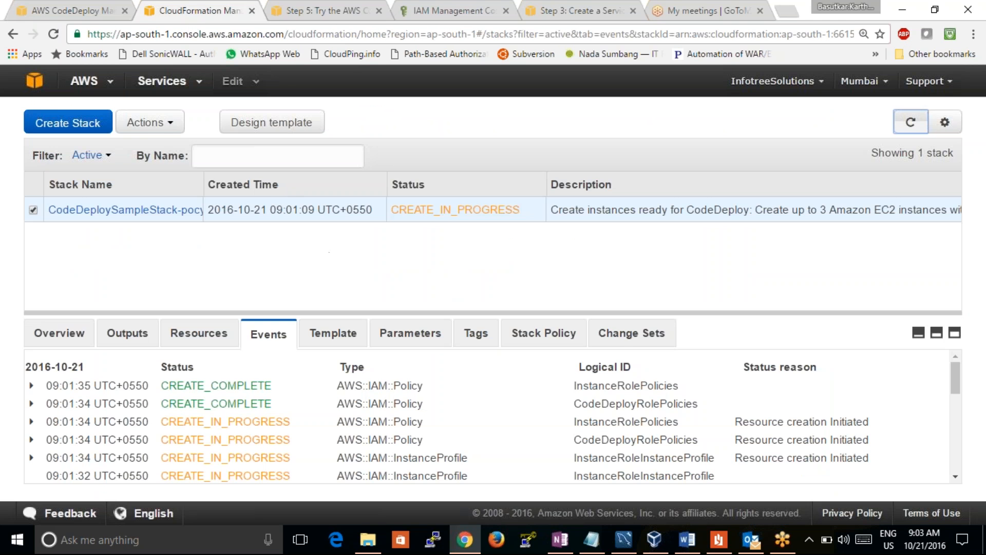
pyautogui.click(90, 11)
pyautogui.click(205, 13)
pyautogui.click(59, 12)
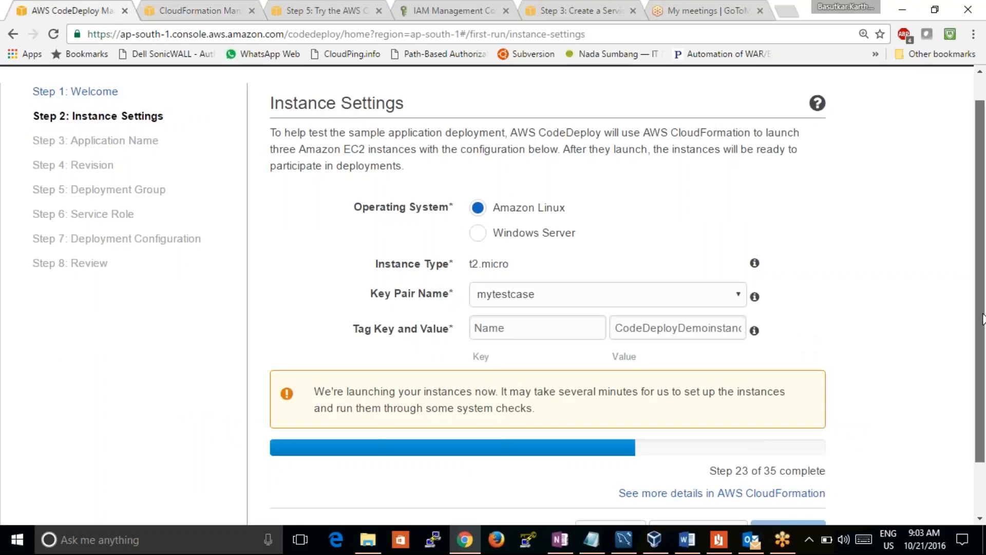
pyautogui.scroll(-2, 981, 390)
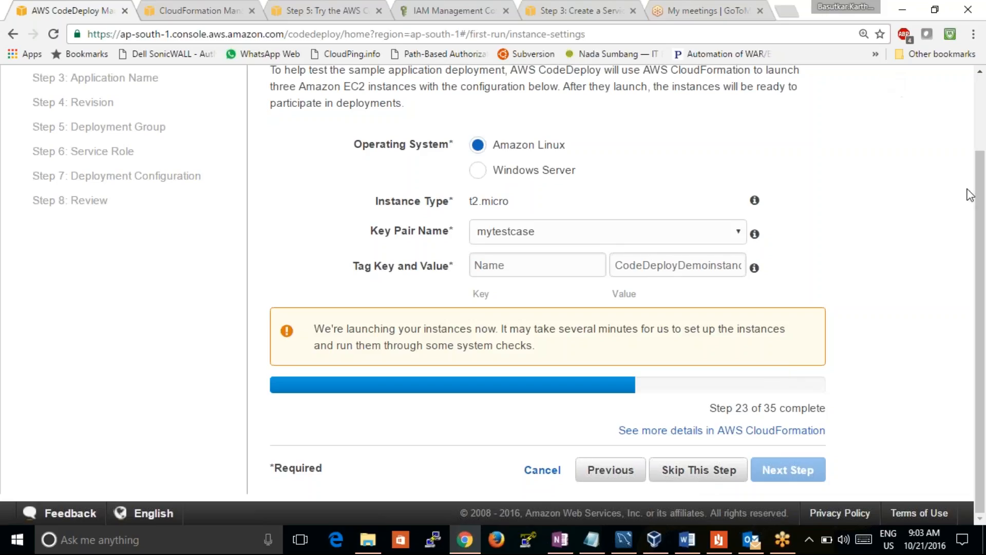
pyautogui.moveTo(981, 211); pyautogui.dragTo(976, 100)
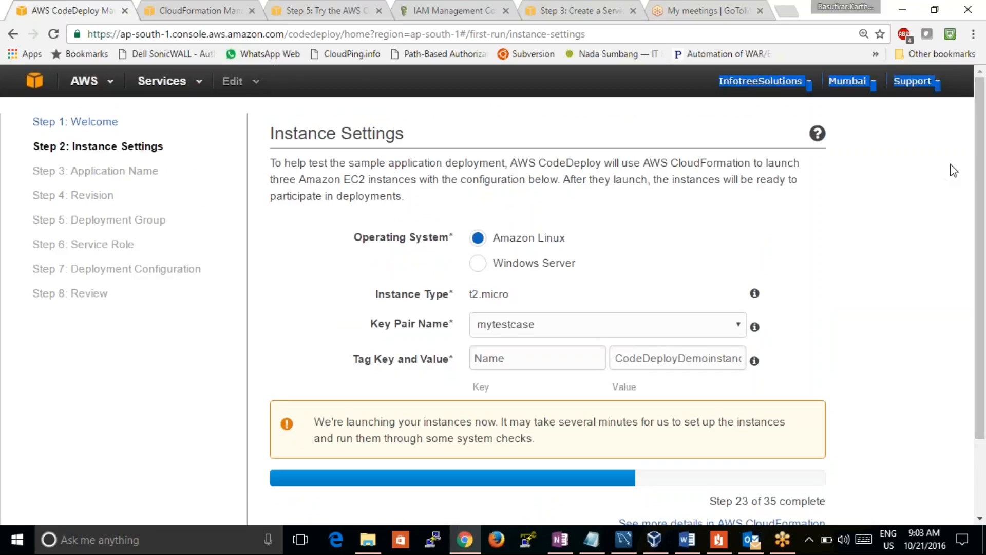
pyautogui.scroll(-2, 984, 188)
pyautogui.scroll(2, 971, 187)
# Return to CloudFormation, reload the sample stack and examine the list of resources it created
pyautogui.click(208, 10)
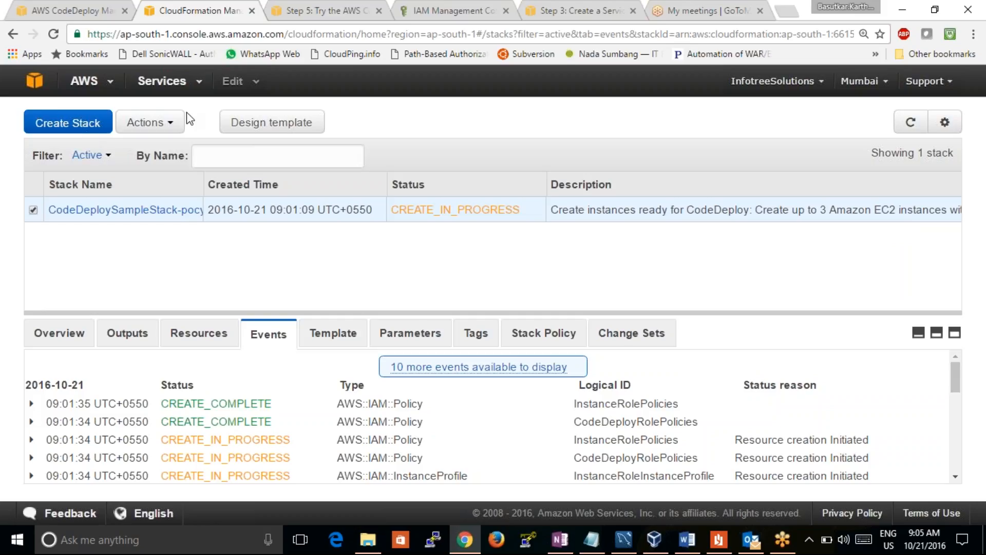
pyautogui.click(50, 35)
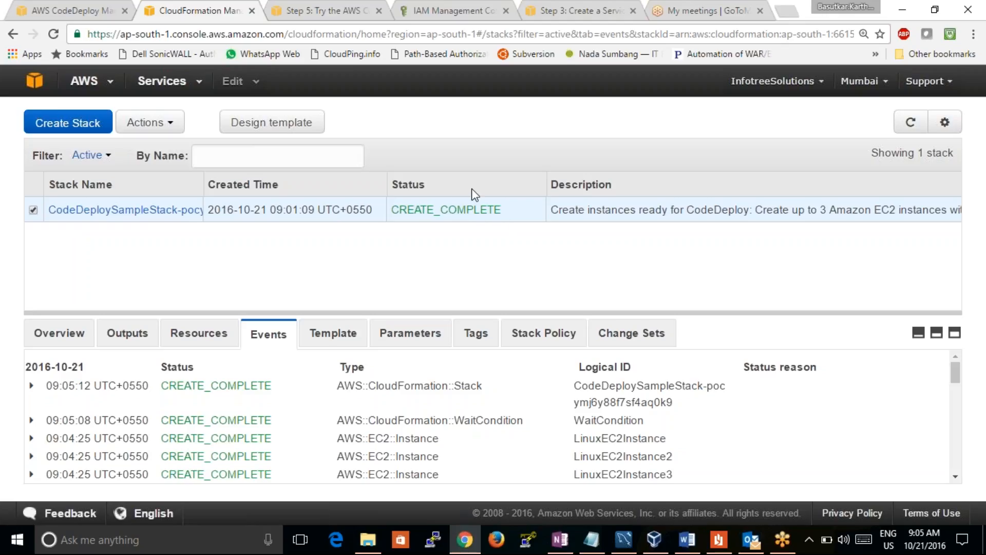
pyautogui.click(196, 340)
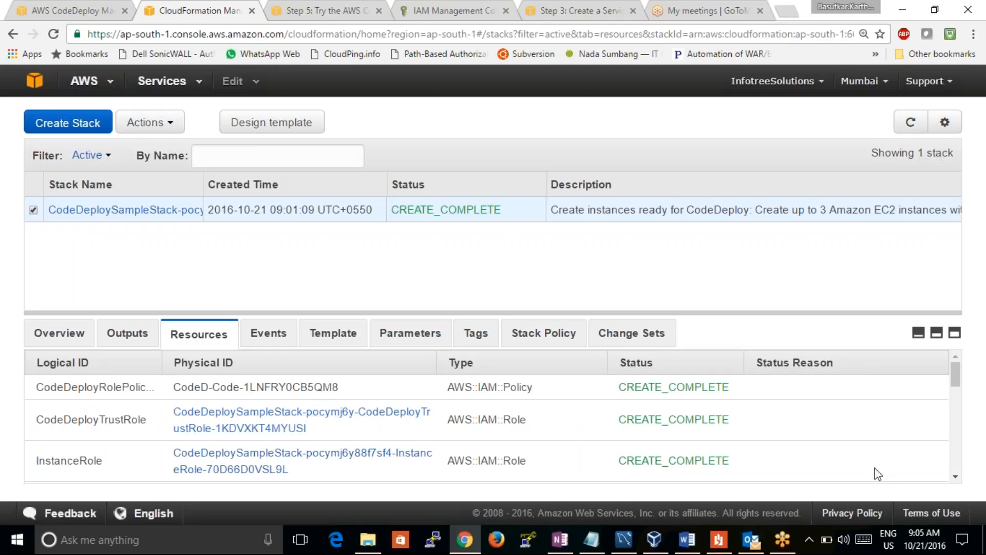
pyautogui.click(956, 477)
pyautogui.scroll(-5, 956, 483)
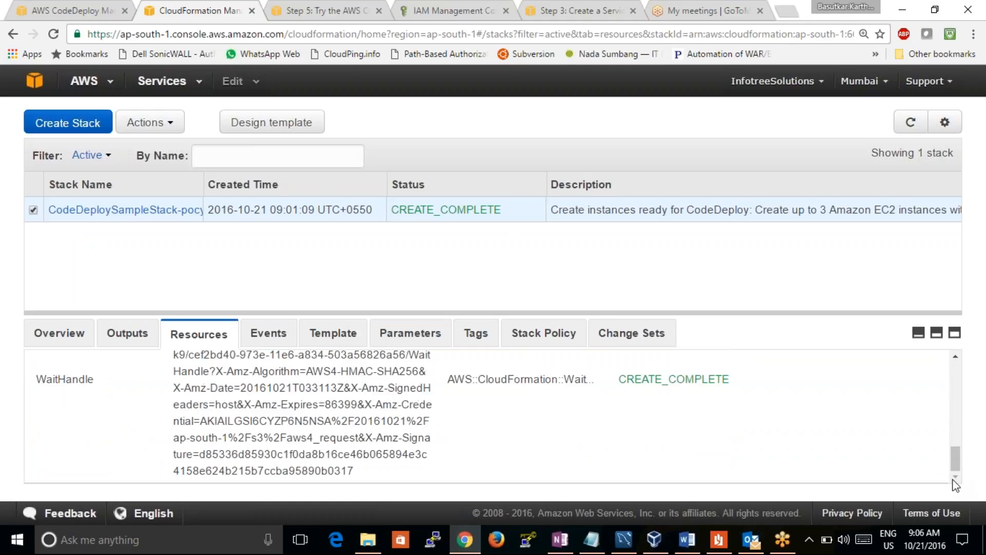
pyautogui.click(956, 357)
pyautogui.scroll(3, 955, 360)
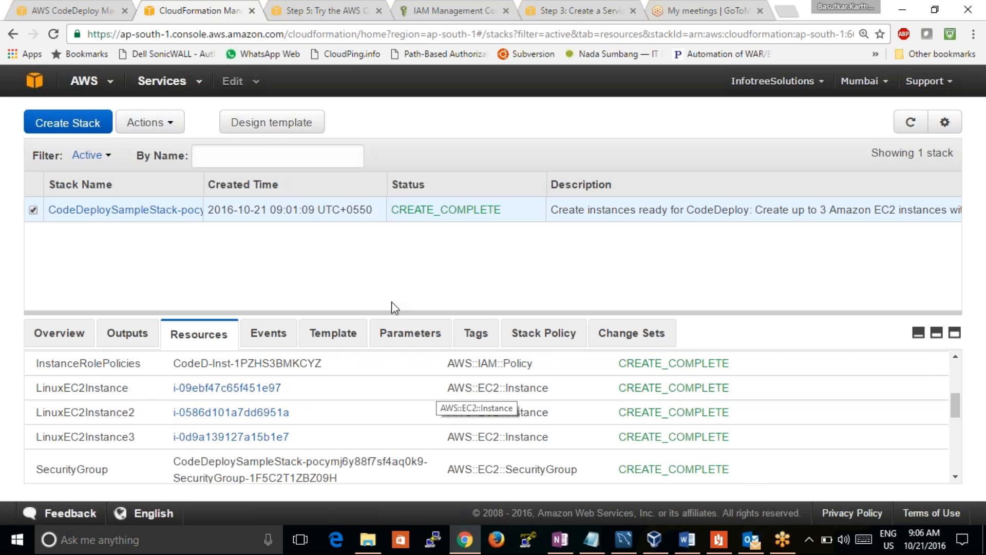
# Go to the EC2 service and display the list of running instances
pyautogui.click(34, 80)
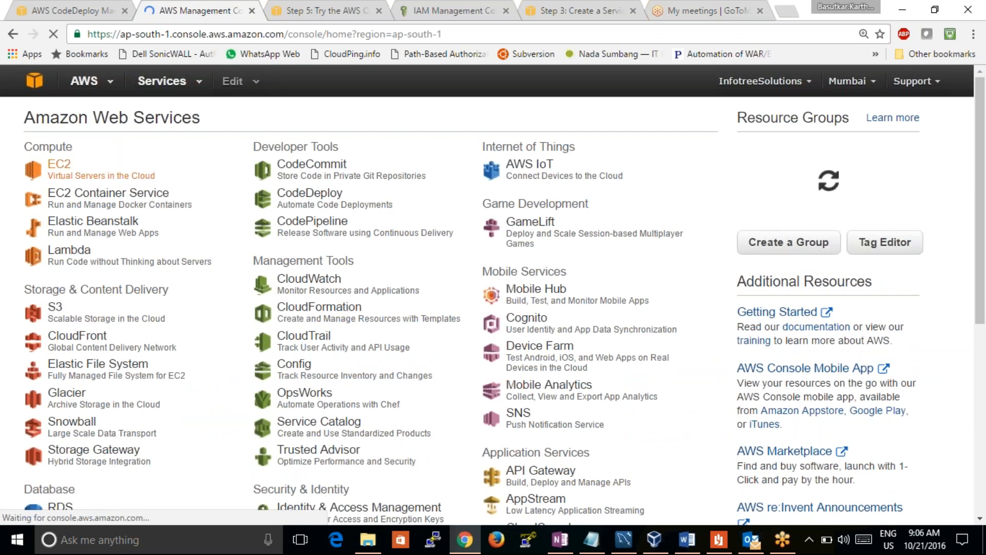
pyautogui.click(59, 165)
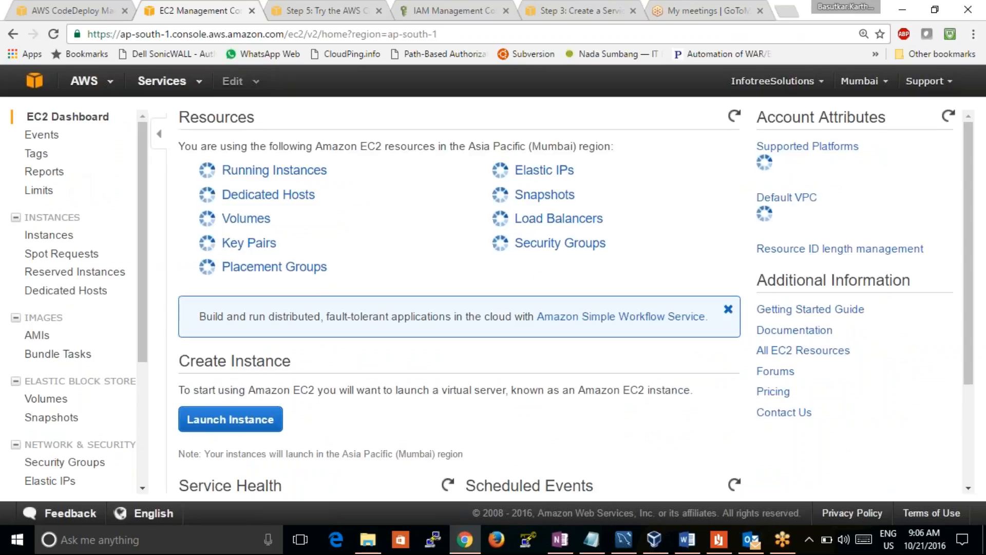
pyautogui.click(276, 170)
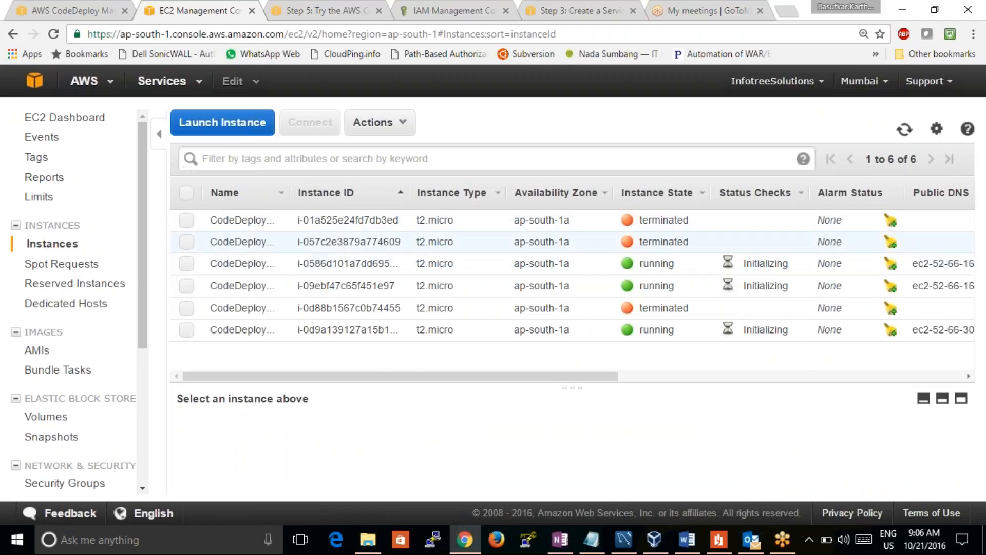
# Sort the EC2 instances by instance state and examine the status checks of the running ones
pyautogui.click(658, 192)
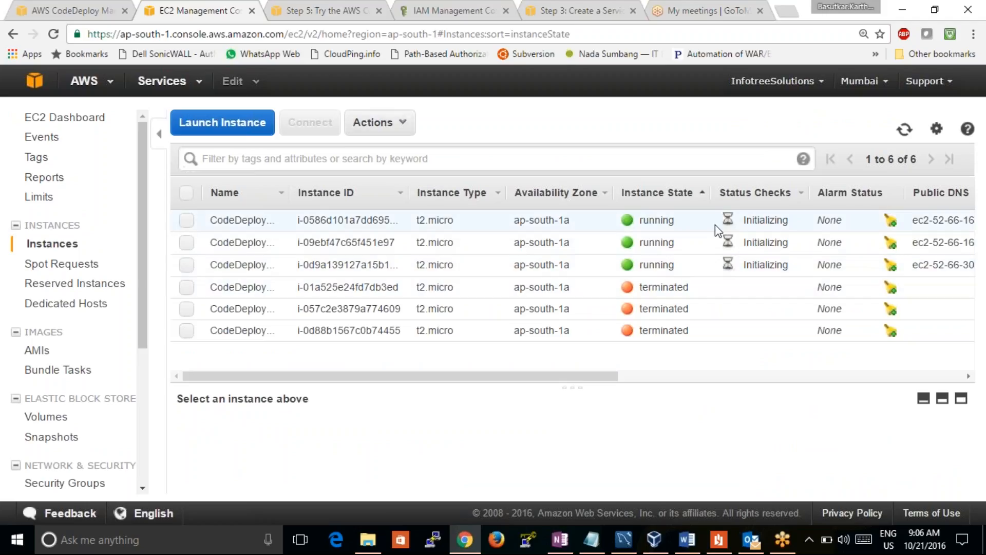
pyautogui.moveTo(715, 224); pyautogui.dragTo(786, 266)
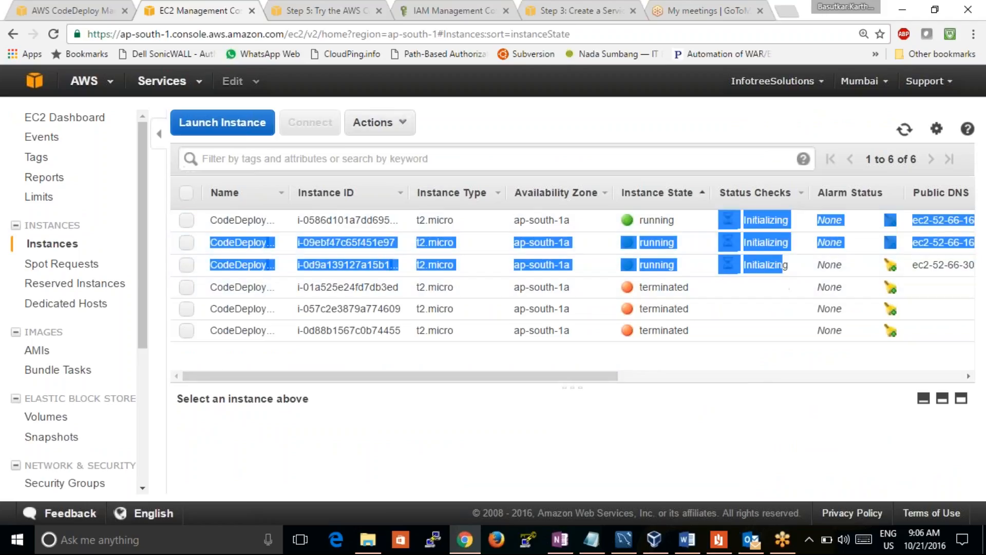
pyautogui.click(760, 421)
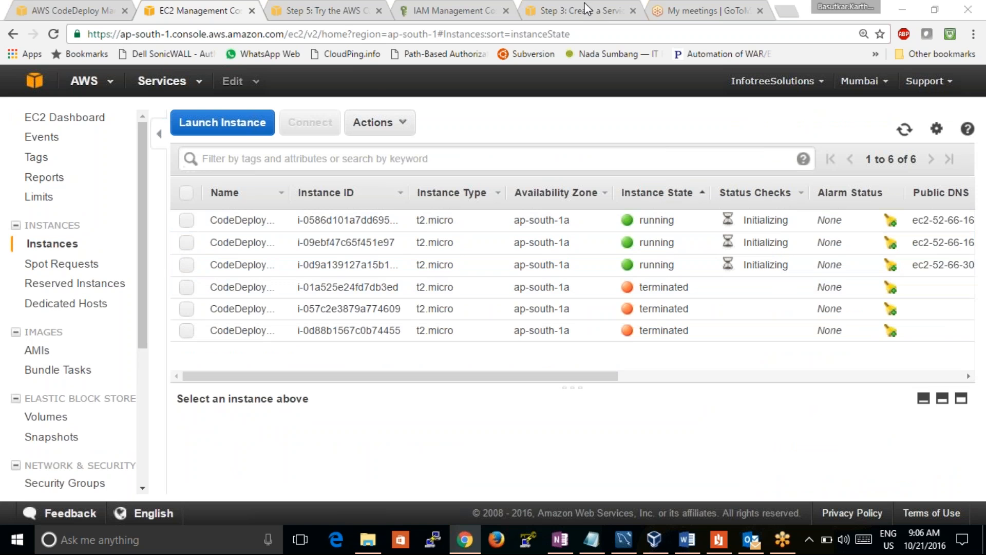
# Return to the CodeDeploy wizard, check the key pair choice, and continue from Instance Settings to Application Name
pyautogui.click(316, 11)
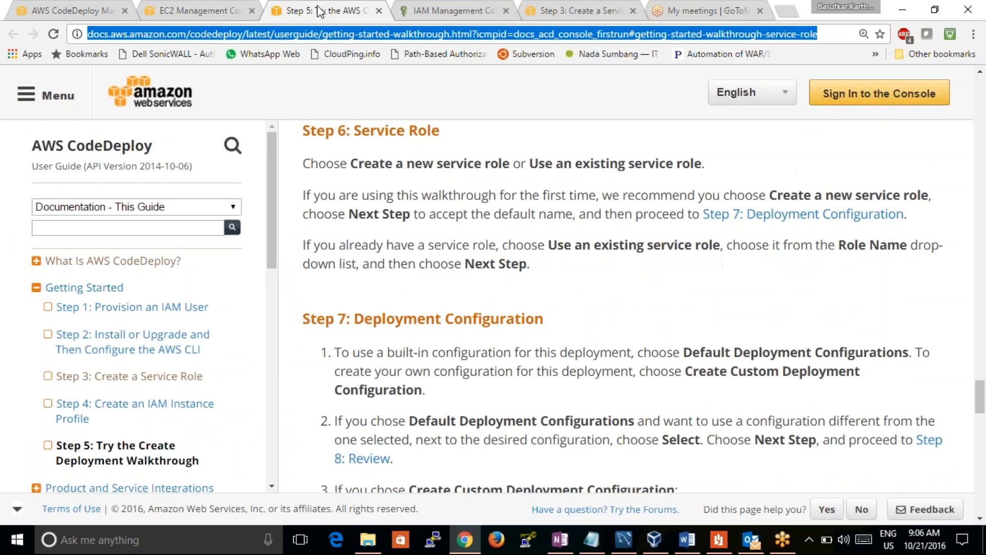
pyautogui.click(206, 19)
pyautogui.click(69, 10)
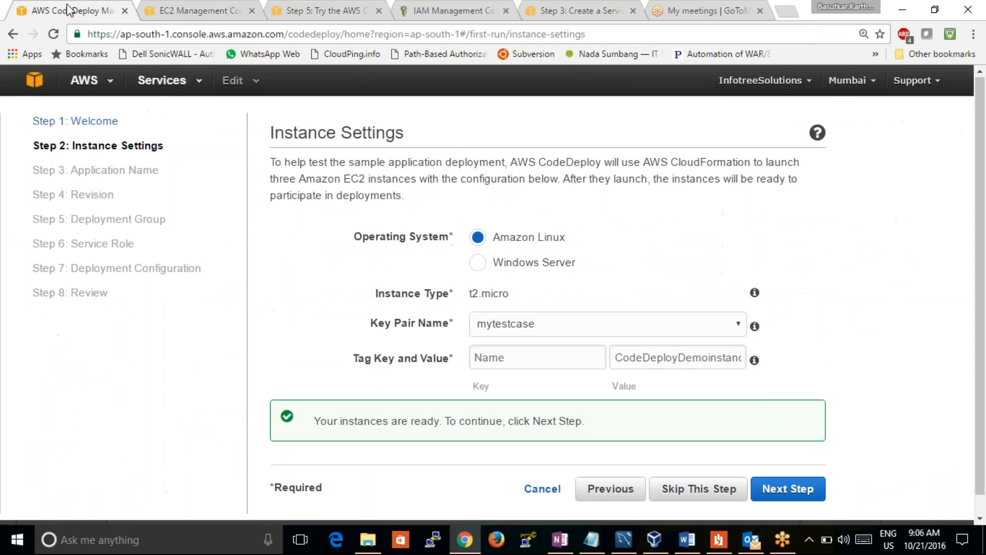
pyautogui.click(607, 324)
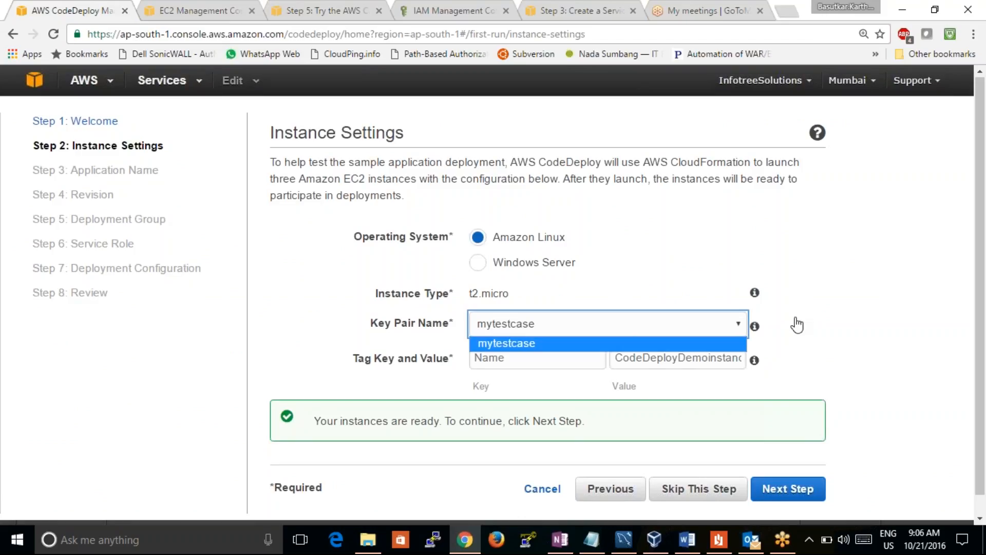
pyautogui.click(866, 423)
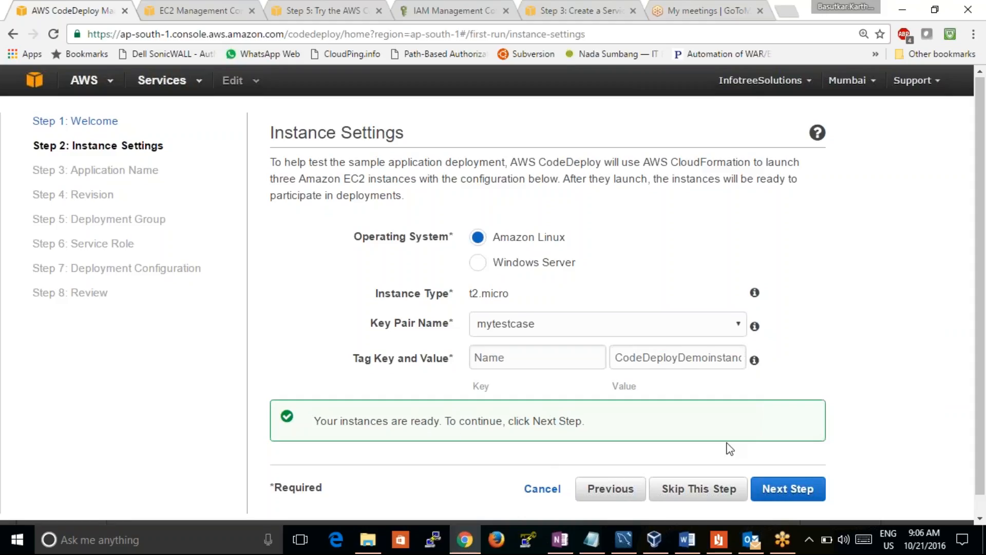
pyautogui.click(790, 490)
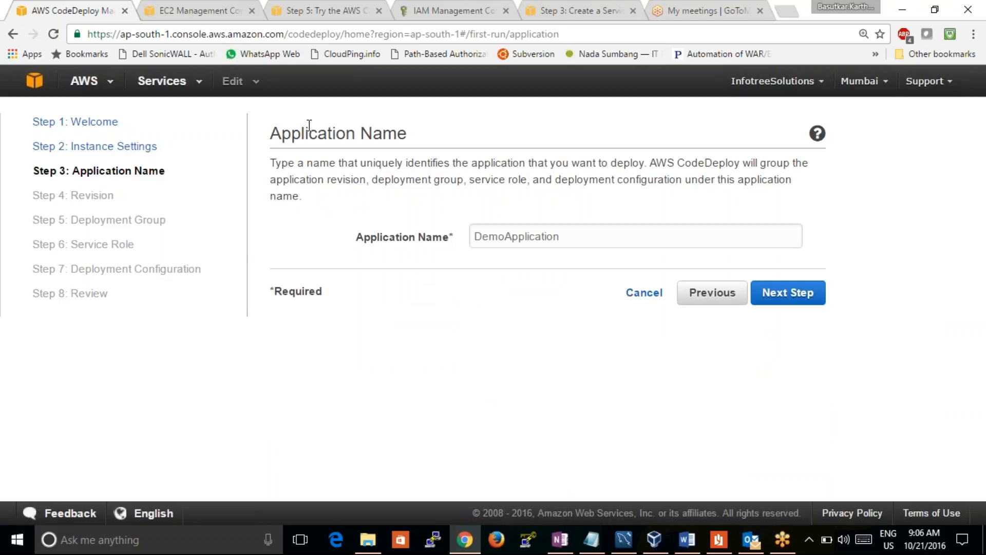
# Name the application testcaseapp and continue to the Revision step
pyautogui.click(591, 233)
pyautogui.press('BackSpace')
pyautogui.press('BackSpace')
pyautogui.press('BackSpace')
pyautogui.press('BackSpace')
pyautogui.press('BackSpace')
pyautogui.press('BackSpace')
pyautogui.press('BackSpace')
pyautogui.press('BackSpace')
pyautogui.press('BackSpace')
pyautogui.press('BackSpace')
pyautogui.press('BackSpace')
pyautogui.press('BackSpace')
pyautogui.press('BackSpace')
pyautogui.press('BackSpace')
pyautogui.press('BackSpace')
pyautogui.write('tes')
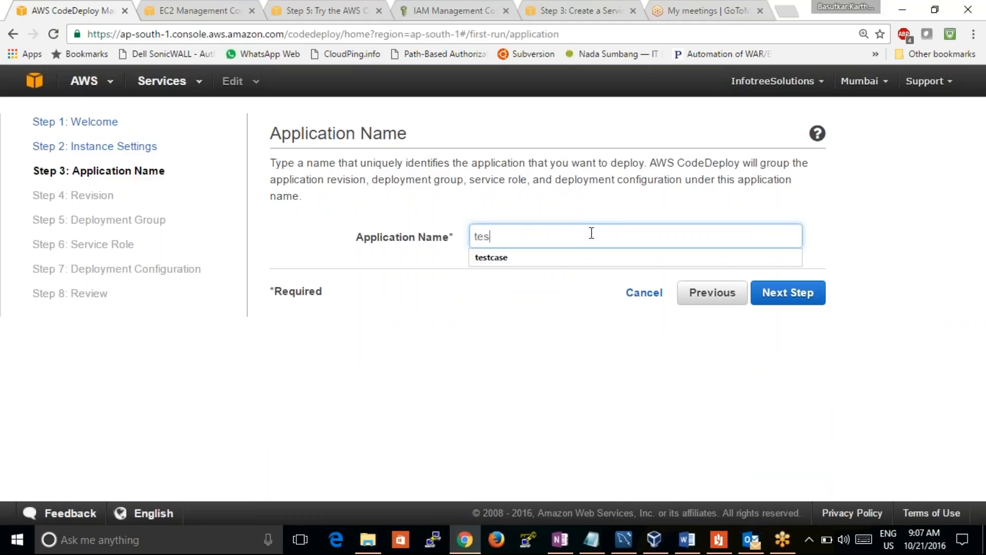
pyautogui.write('tcase app')
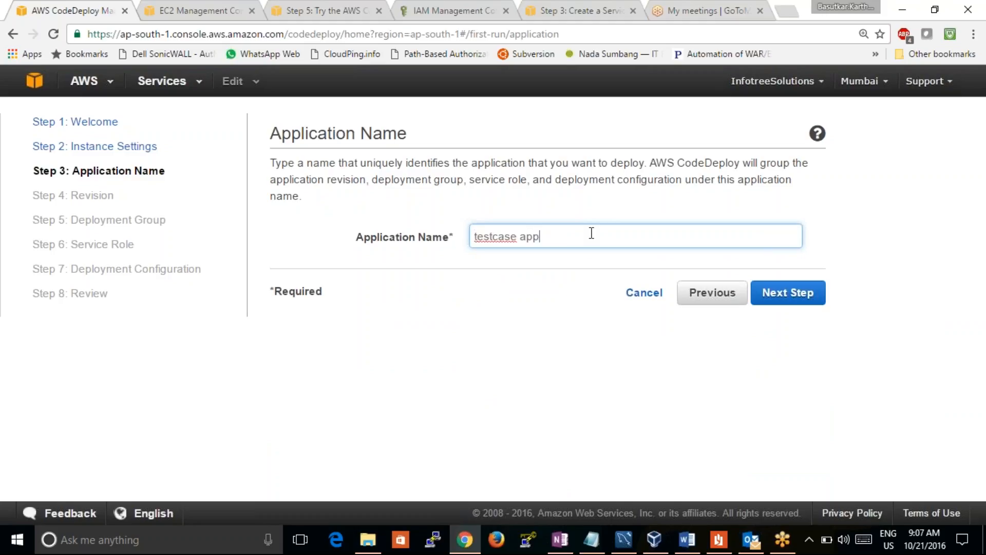
pyautogui.press('BackSpace')
pyautogui.press('BackSpace')
pyautogui.press('BackSpace')
pyautogui.press('BackSpace')
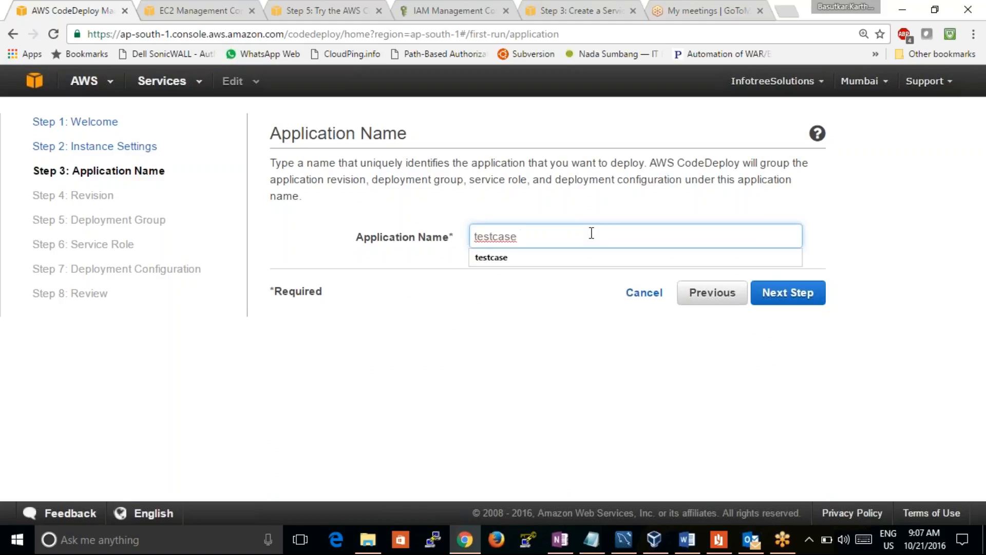
pyautogui.write('app')
pyautogui.click(513, 387)
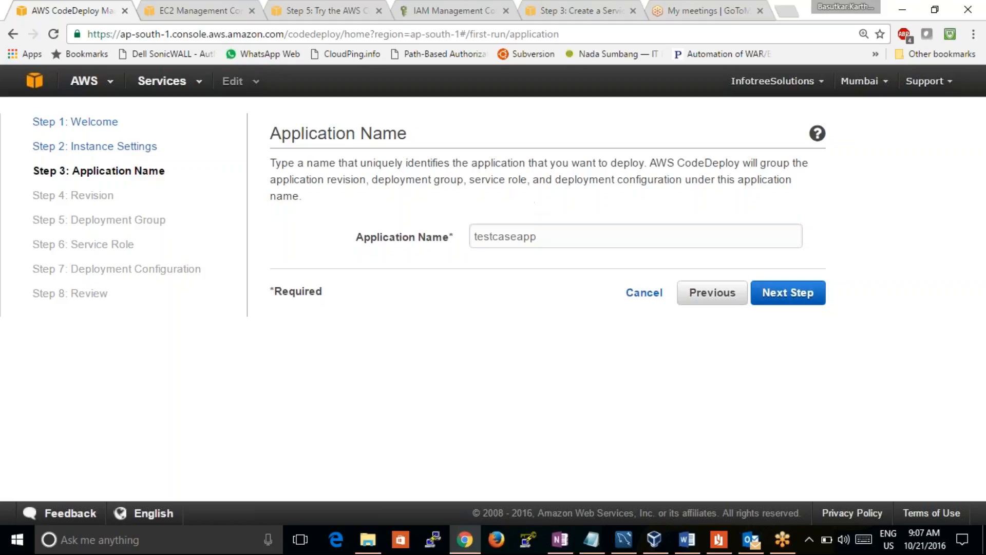
pyautogui.click(807, 301)
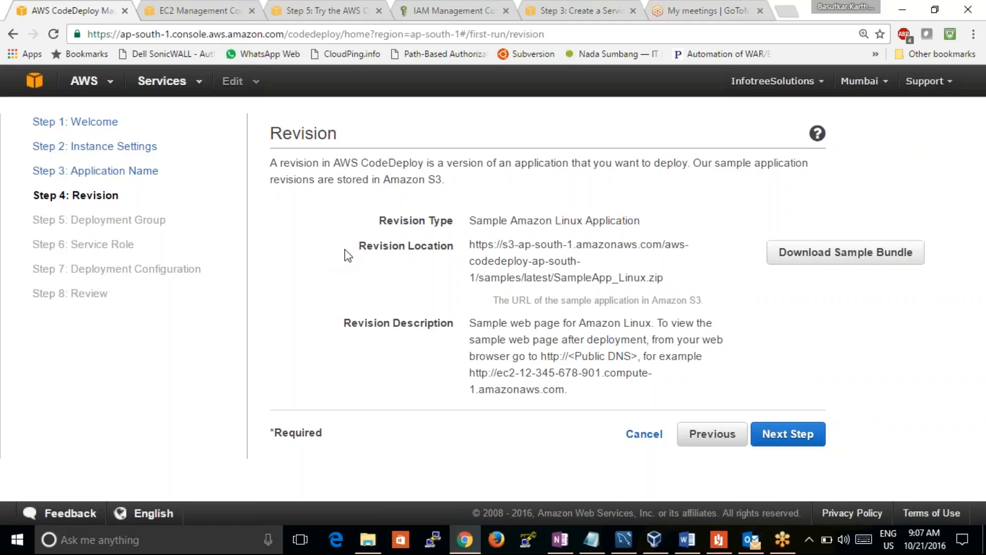
# Examine the parts of the revision location URL: the S3 service, region, bucket, samples folder and zip file name
pyautogui.moveTo(469, 245); pyautogui.dragTo(632, 262)
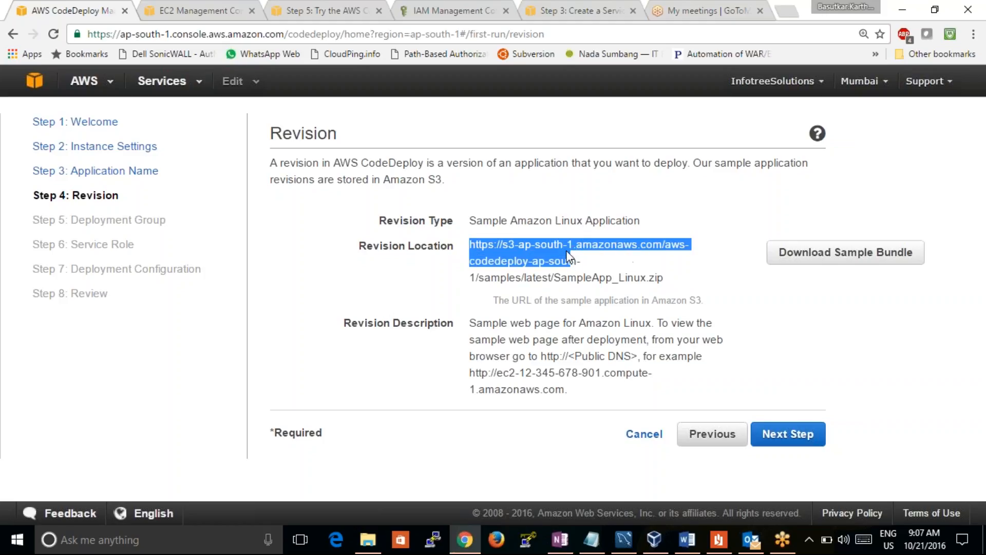
pyautogui.click(527, 245)
pyautogui.doubleClick(515, 244)
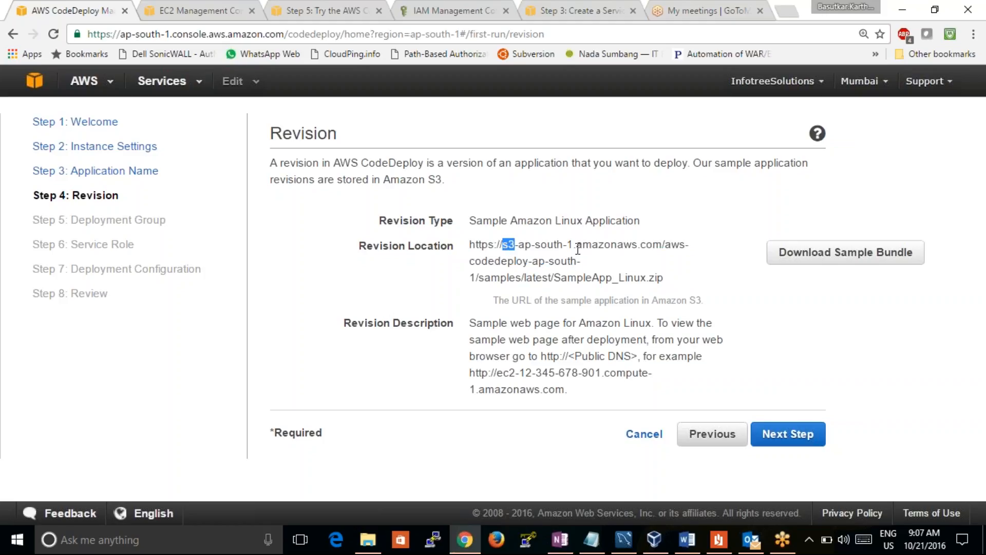
pyautogui.moveTo(567, 245); pyautogui.dragTo(521, 246)
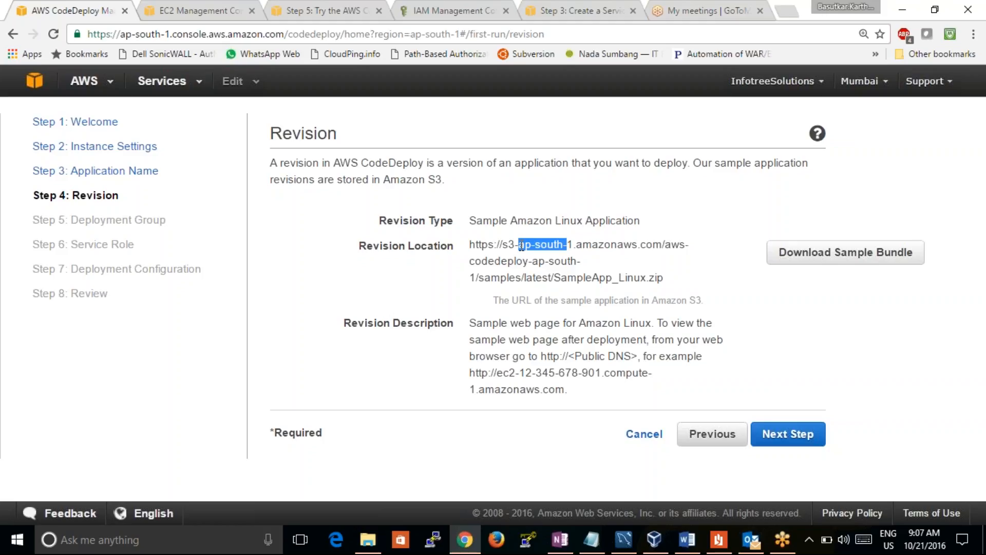
pyautogui.moveTo(530, 262); pyautogui.dragTo(475, 262)
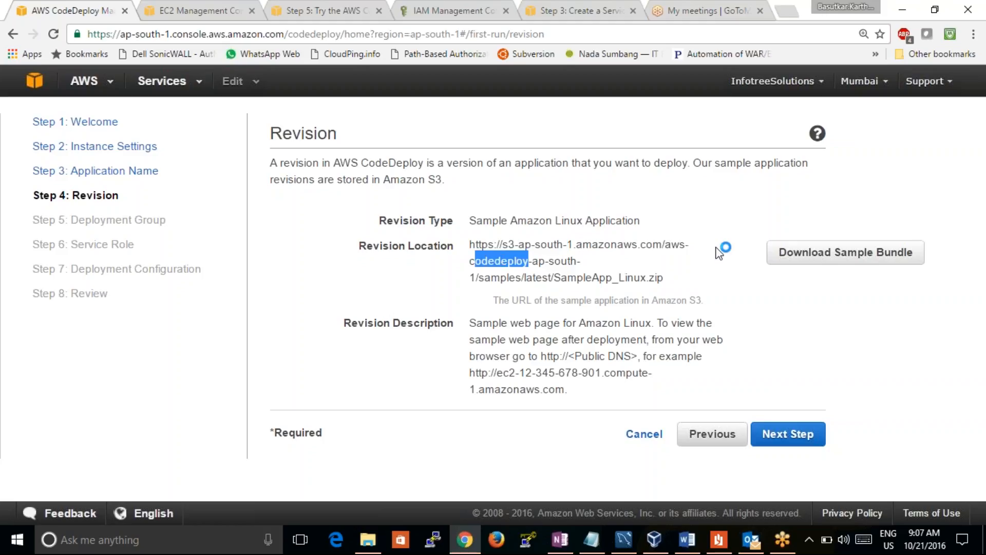
pyautogui.moveTo(671, 245); pyautogui.dragTo(568, 261)
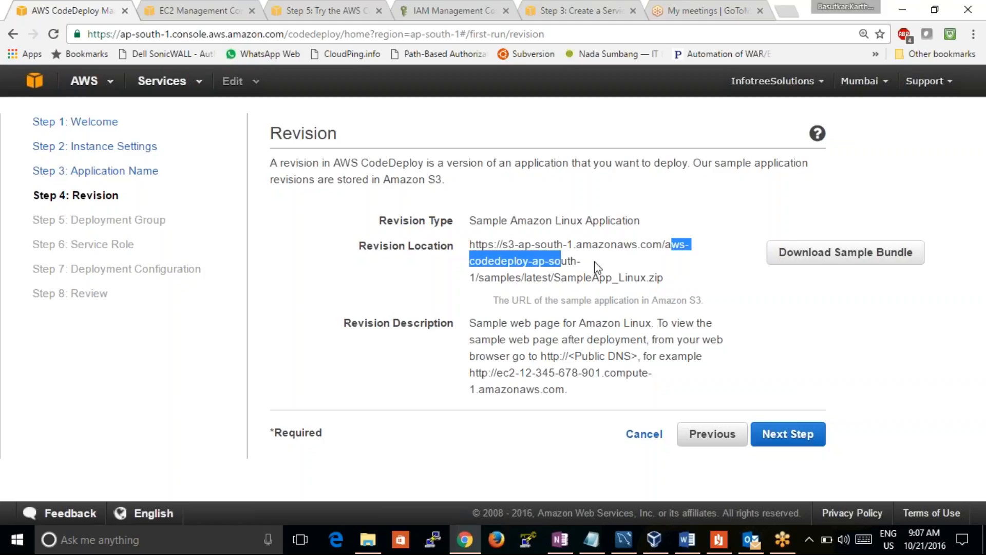
pyautogui.click(568, 261)
pyautogui.doubleClick(513, 278)
pyautogui.moveTo(551, 278); pyautogui.dragTo(528, 279)
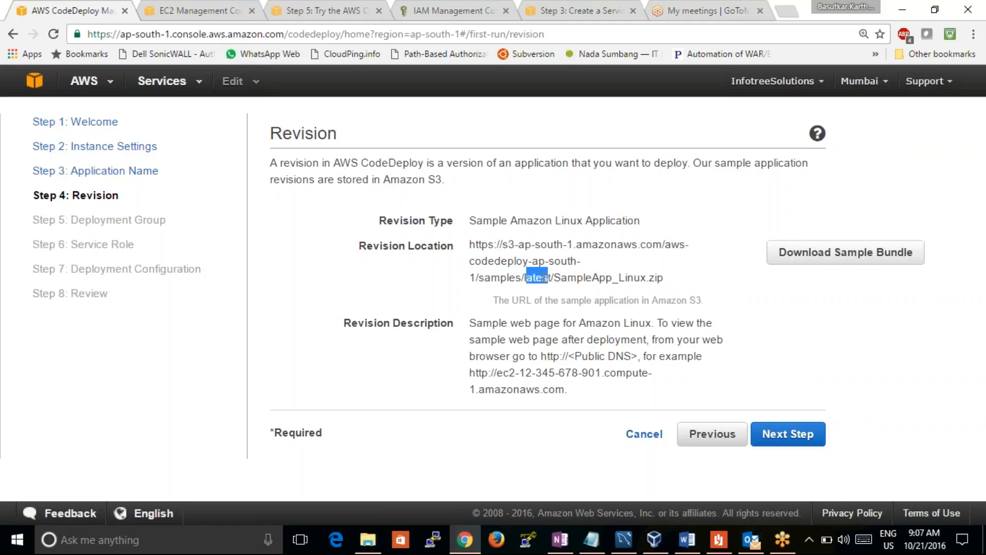
pyautogui.moveTo(654, 278); pyautogui.dragTo(470, 244)
pyautogui.click(642, 285)
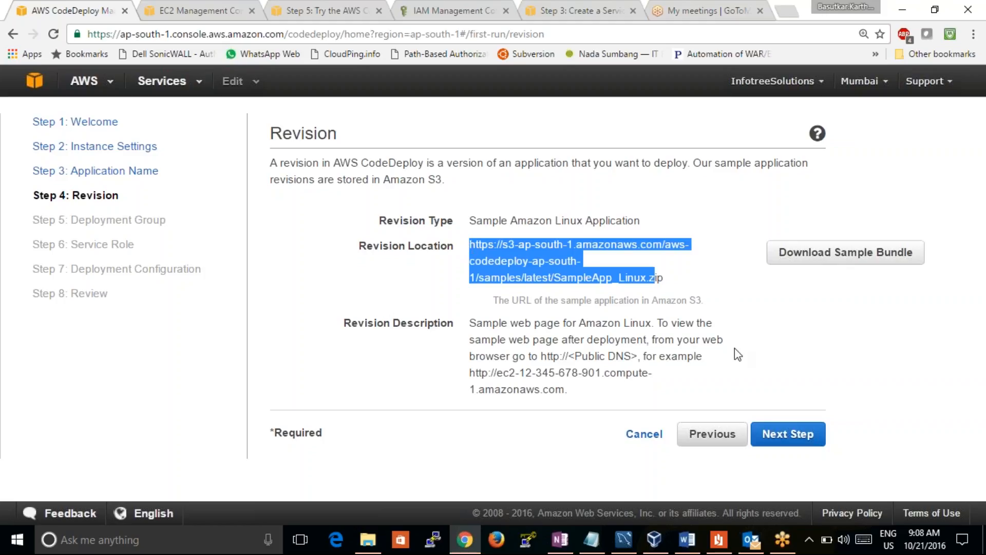
pyautogui.click(795, 332)
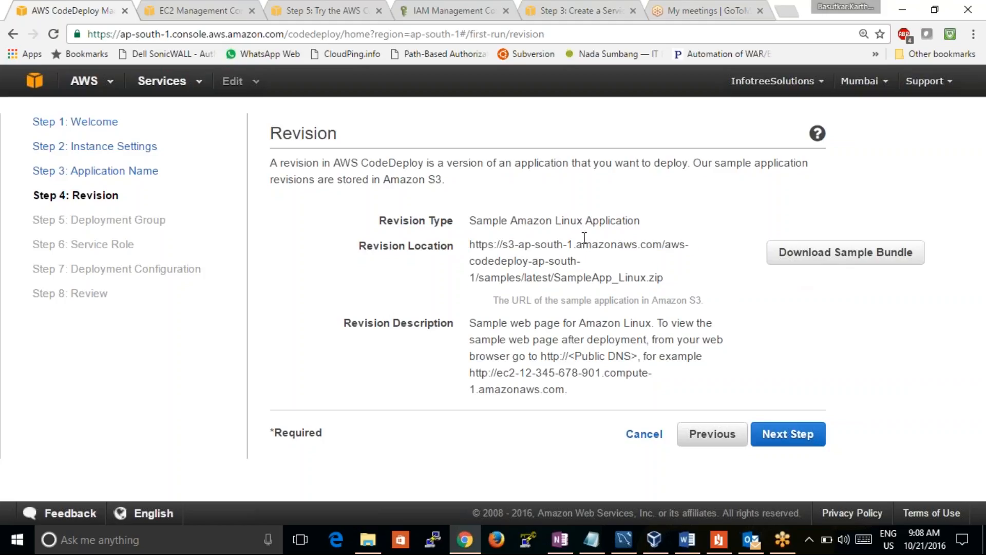
# Download the sample application bundle and show SampleApp_Linux.zip in its download folder
pyautogui.click(824, 260)
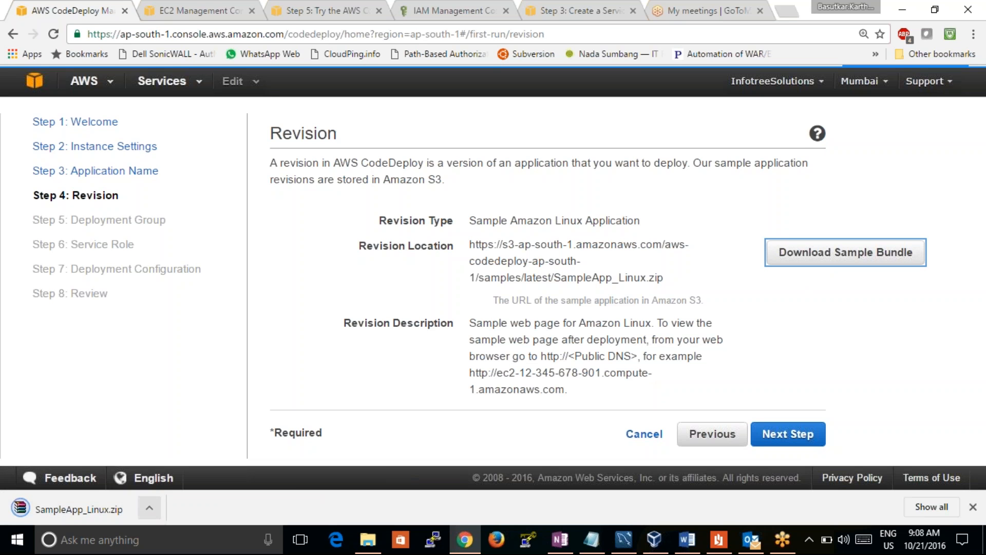
pyautogui.click(149, 508)
pyautogui.click(198, 465)
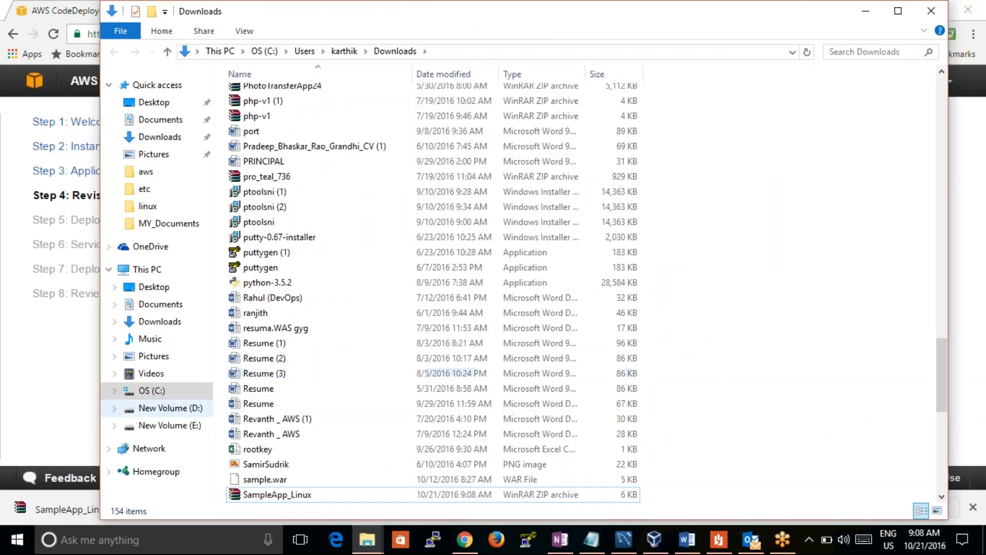
# Permanently delete everything in "New folder" on drive D and paste the downloaded SampleApp_Linux archive there
pyautogui.click(196, 408)
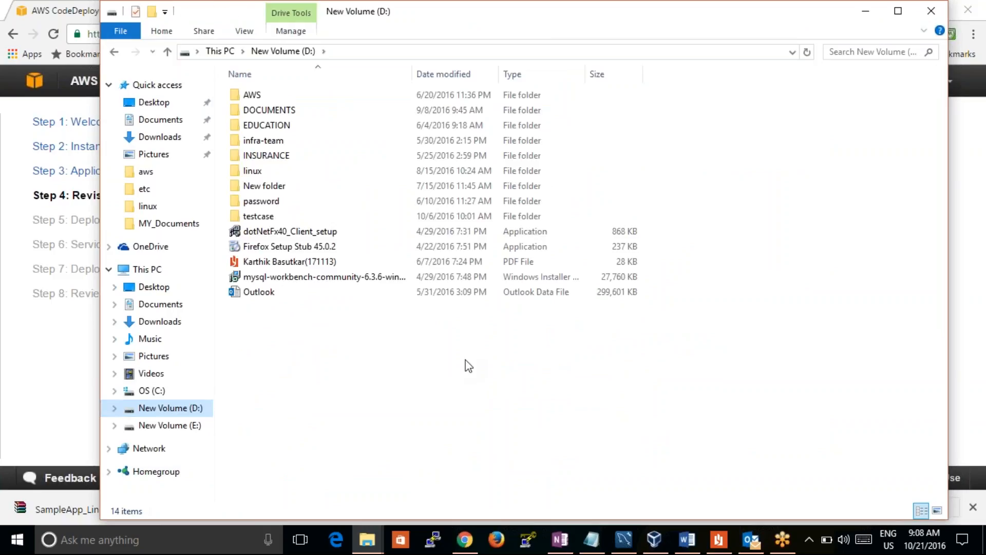
pyautogui.rightClick(468, 366)
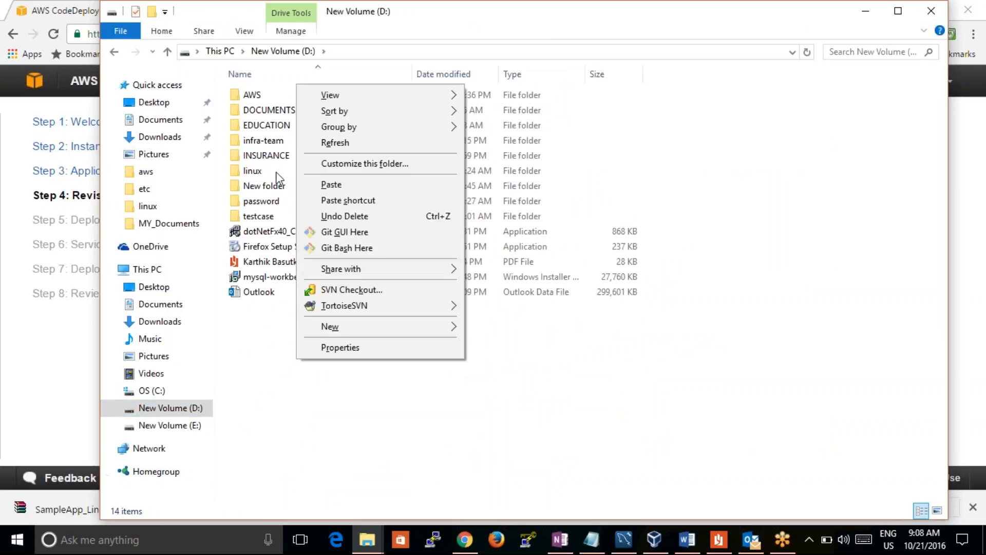
pyautogui.doubleClick(272, 185)
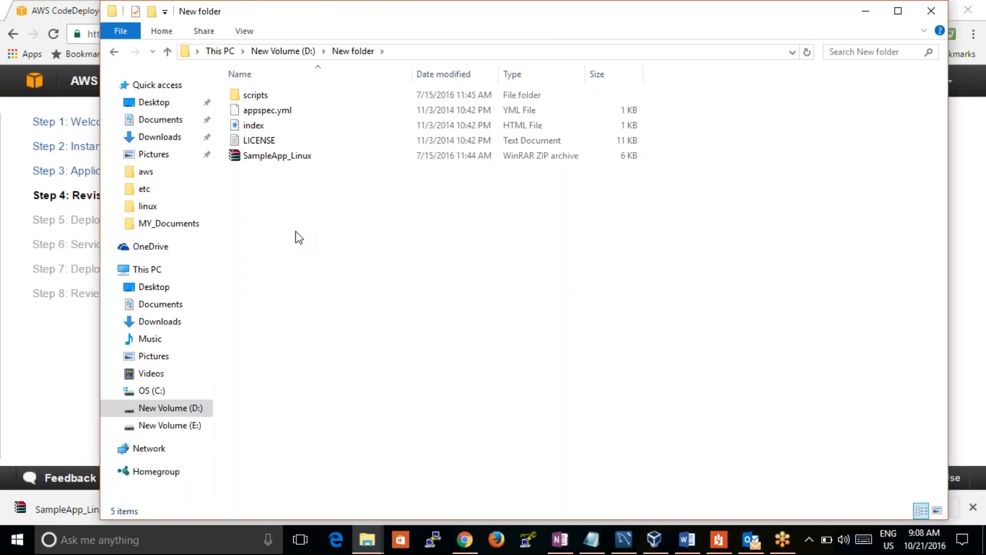
pyautogui.moveTo(296, 232); pyautogui.dragTo(236, 94)
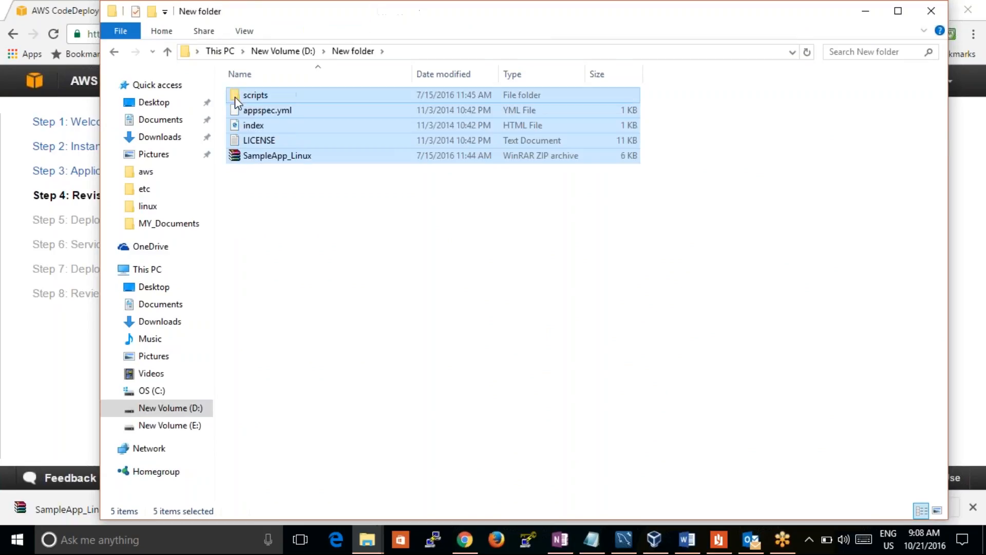
pyautogui.hotkey('shift', 'Delete')
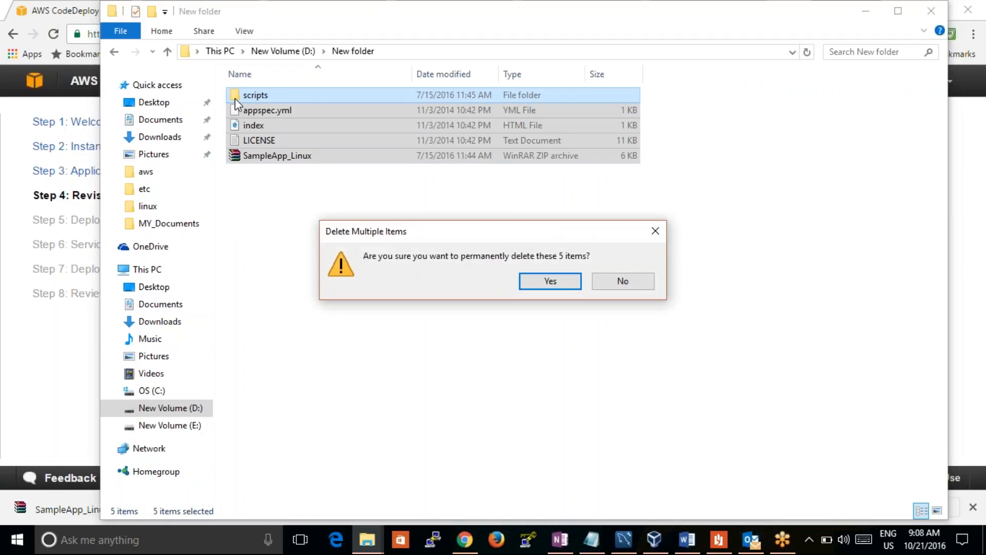
pyautogui.press('Return')
pyautogui.hotkey('ctrl', 'v')
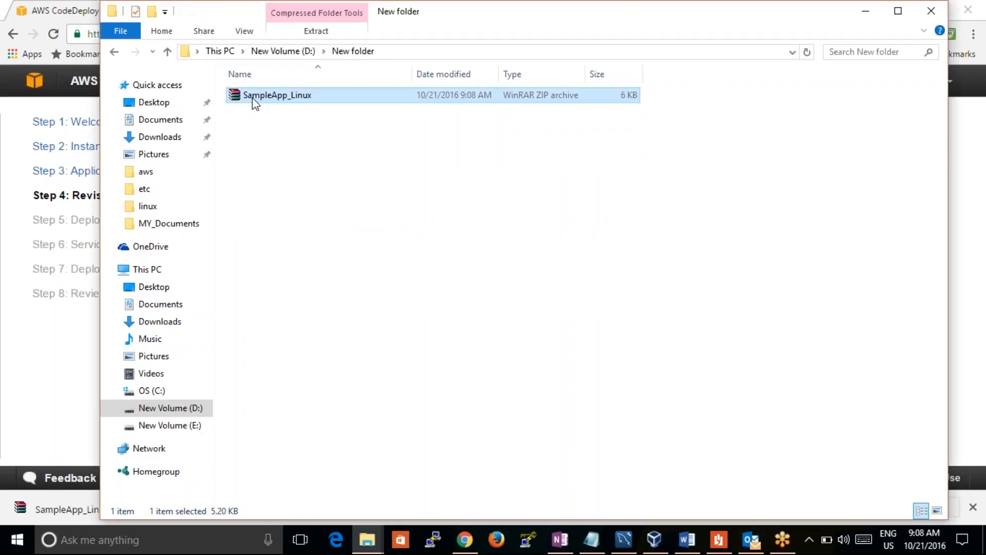
# Extract the contents of the SampleApp_Linux archive into "New folder"
pyautogui.doubleClick(257, 100)
pyautogui.rightClick(259, 101)
pyautogui.click(215, 144)
pyautogui.click(337, 201)
# Open the extracted index HTML file in Chrome to examine the sample page, and close its tab
pyautogui.click(260, 127)
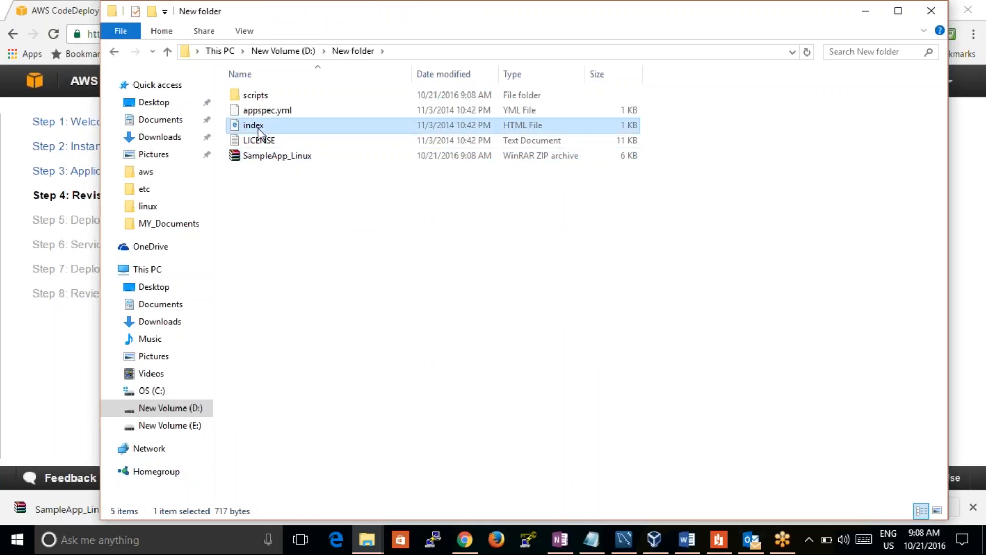
pyautogui.rightClick(258, 127)
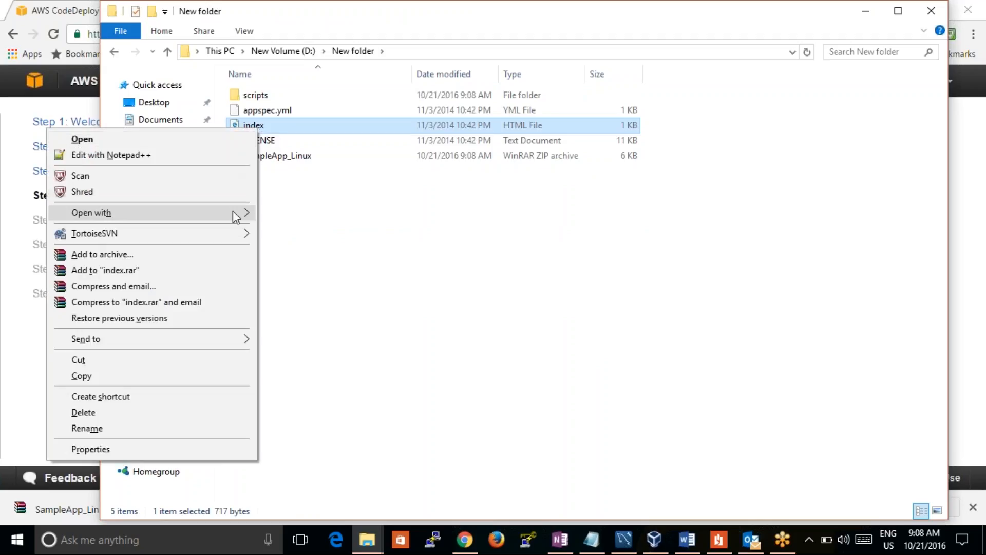
pyautogui.moveTo(233, 211)
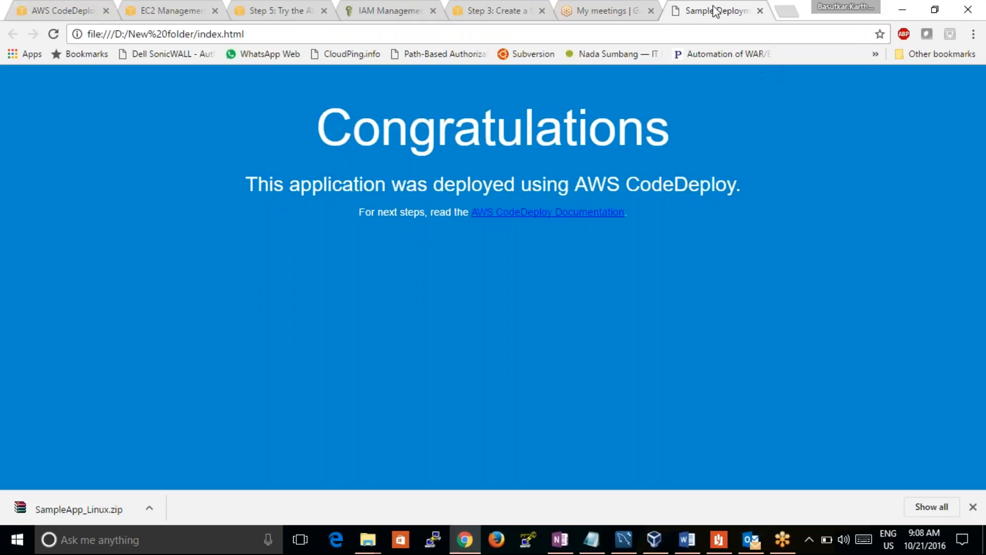
pyautogui.click(761, 11)
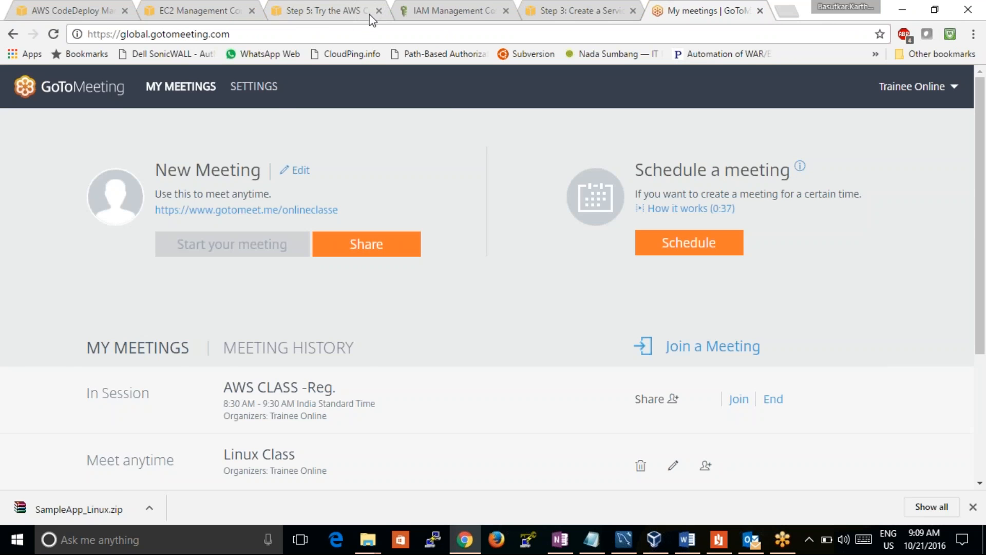
# Return to the CodeDeploy wizard and continue past the Revision step to the Deployment Group settings
pyautogui.click(152, 14)
pyautogui.click(87, 11)
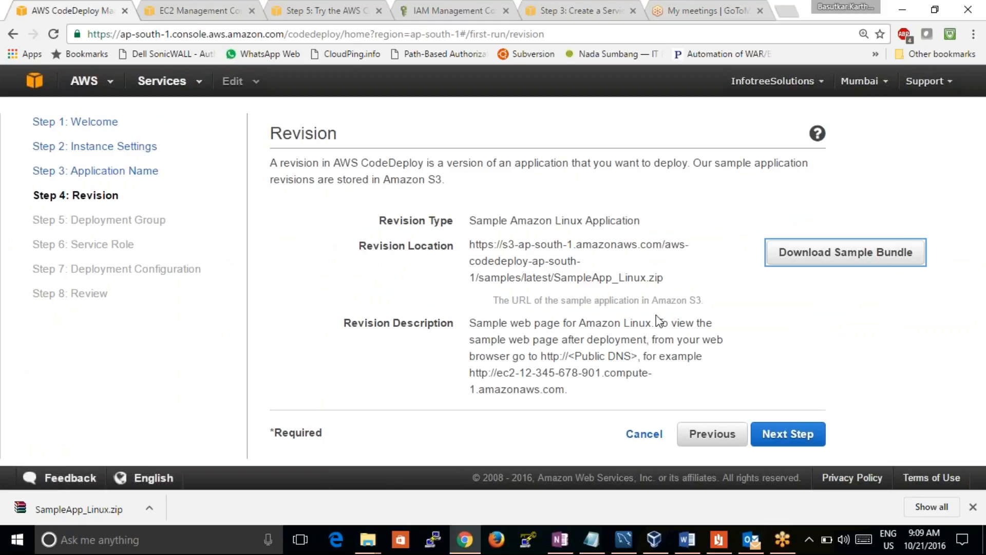
pyautogui.click(795, 437)
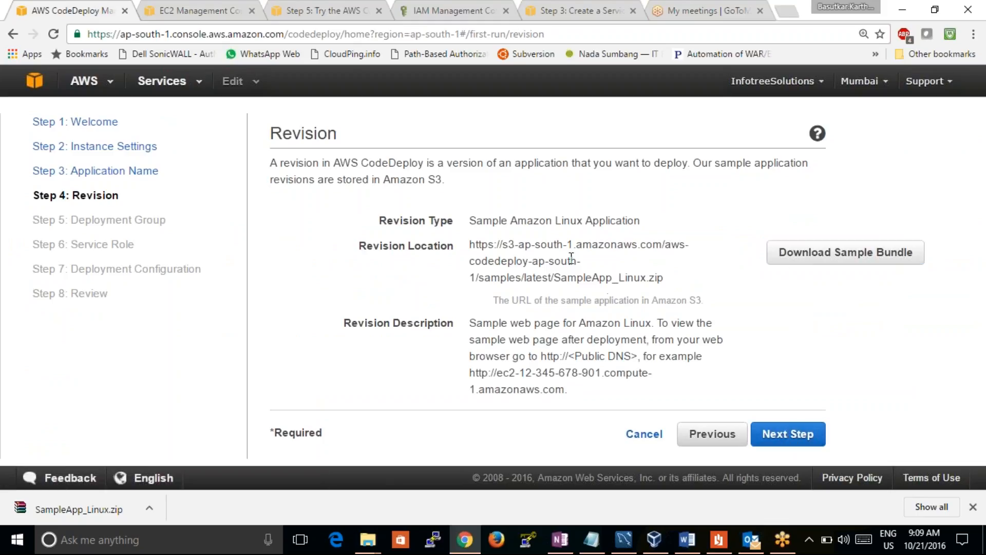
pyautogui.click(784, 437)
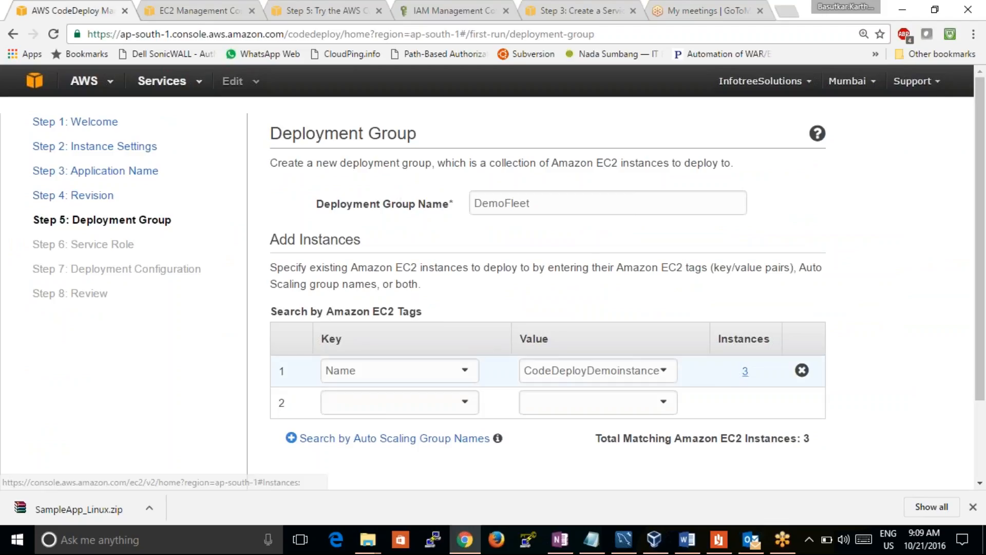
# Choose CodeDeployDemoinstances as the Name tag value for deployment group DemoFleet, leave the second tag row empty, and continue to Service Role
pyautogui.click(658, 373)
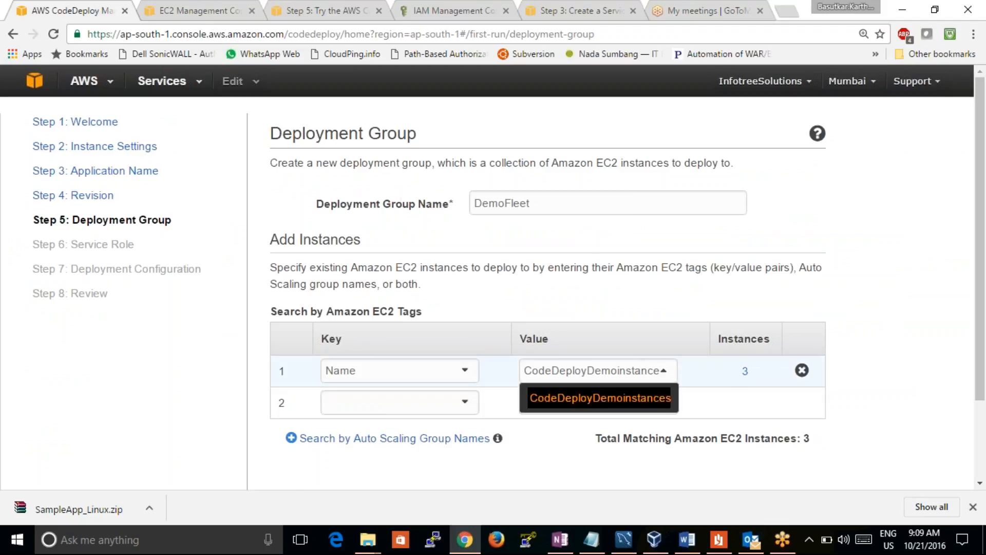
pyautogui.click(639, 399)
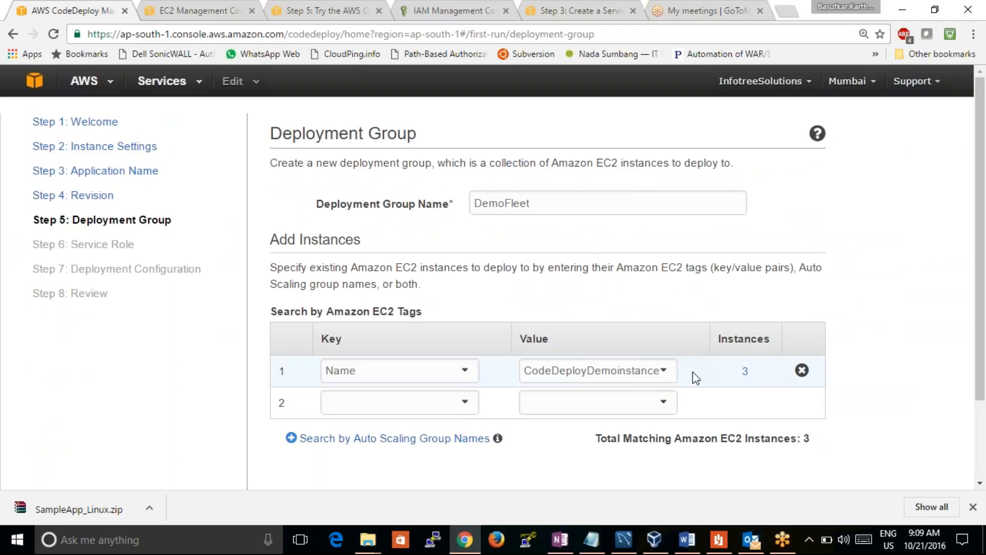
pyautogui.click(670, 408)
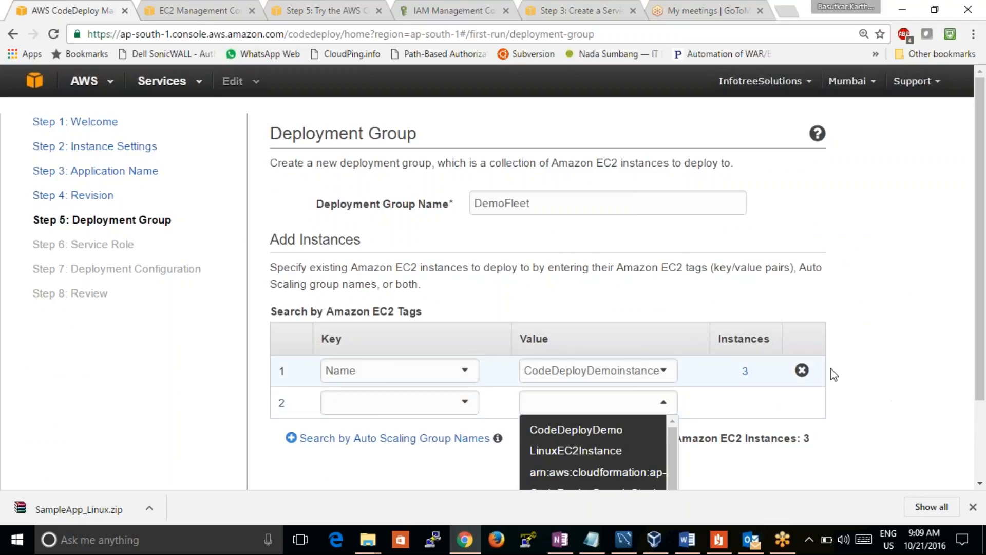
pyautogui.scroll(-3, 978, 352)
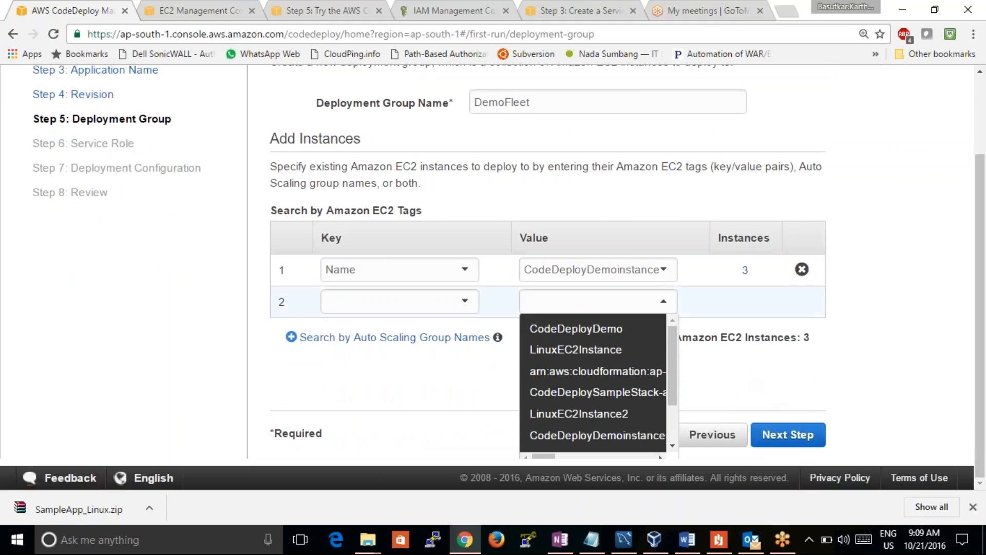
pyautogui.scroll(-1, 672, 360)
pyautogui.scroll(1, 672, 360)
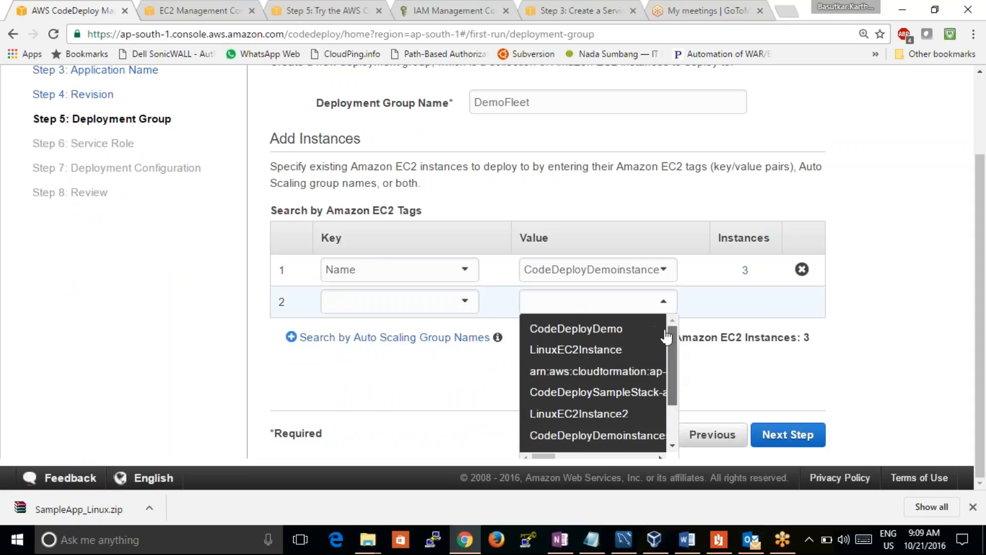
pyautogui.click(430, 384)
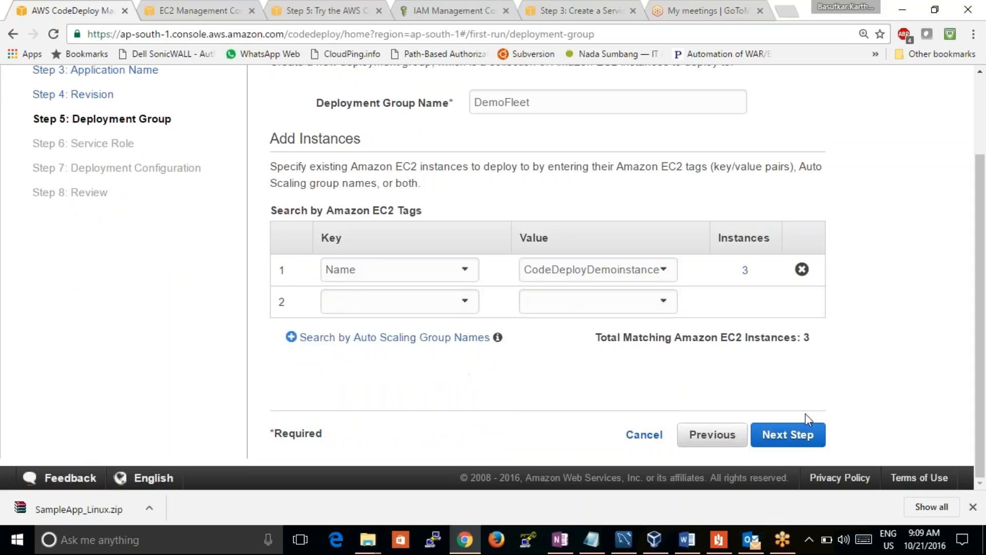
pyautogui.click(801, 436)
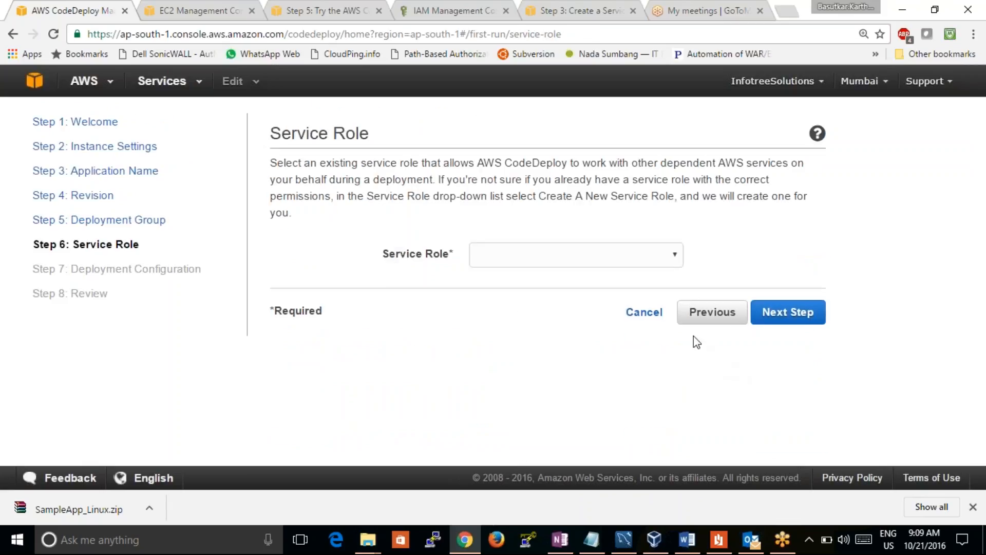
# Set the service role option to use an existing service role and show the available role names
pyautogui.click(576, 255)
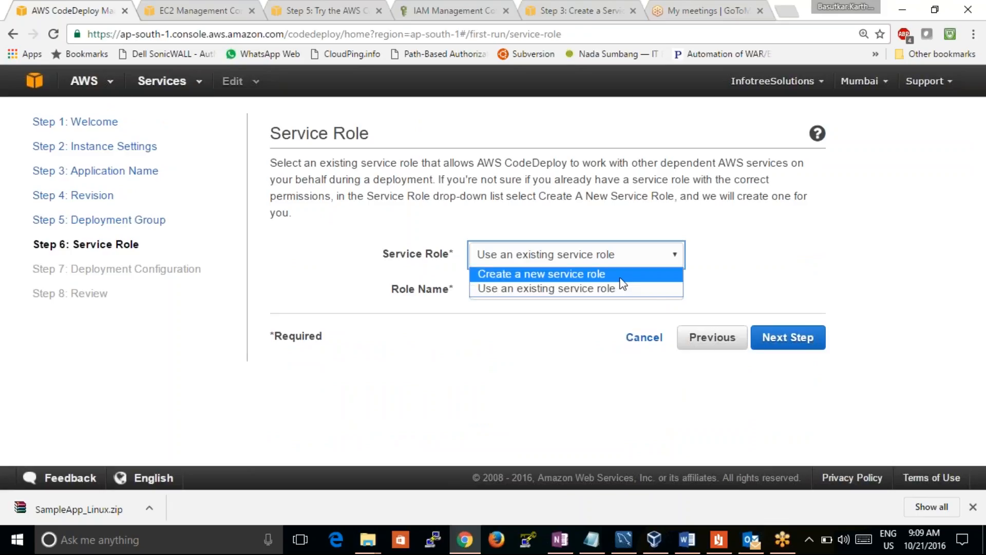
pyautogui.click(817, 226)
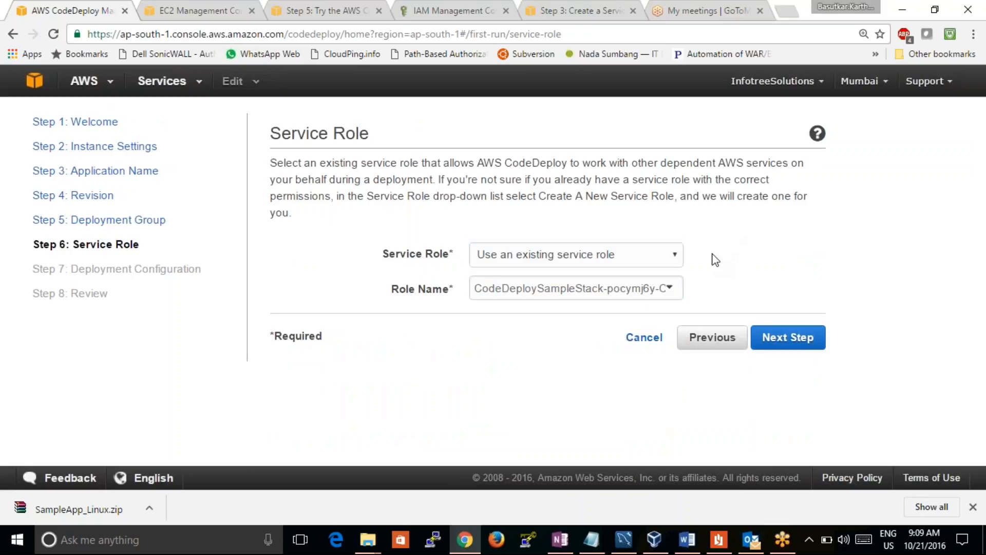
pyautogui.click(652, 289)
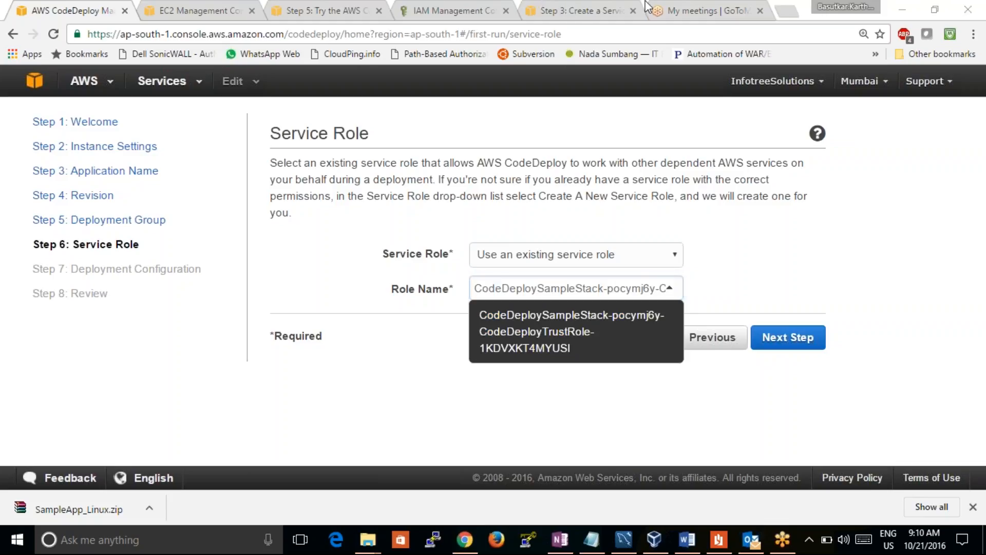
# Refresh the IAM roles list and compare its CodeDeploySampleStack roles with the role name offered in the CodeDeploy wizard
pyautogui.click(434, 10)
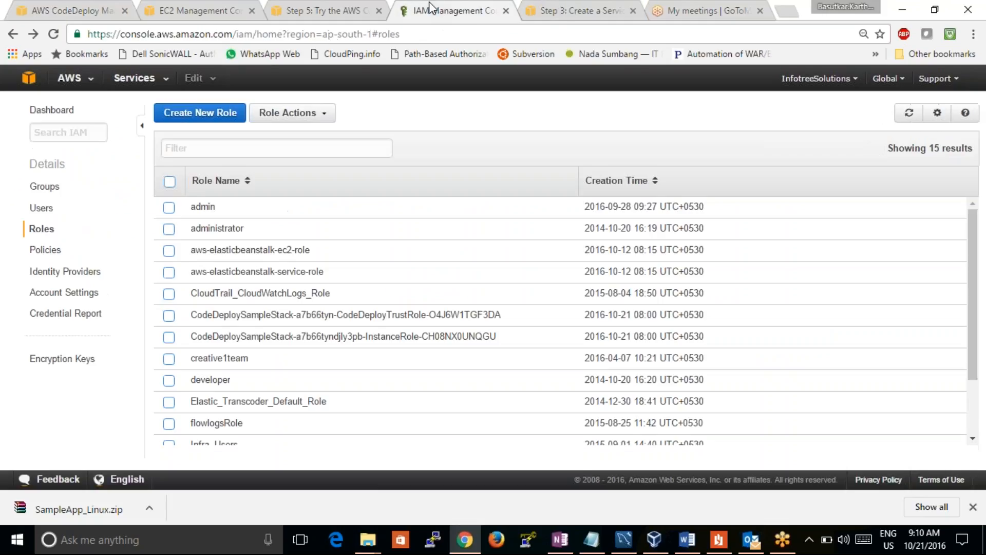
pyautogui.click(909, 114)
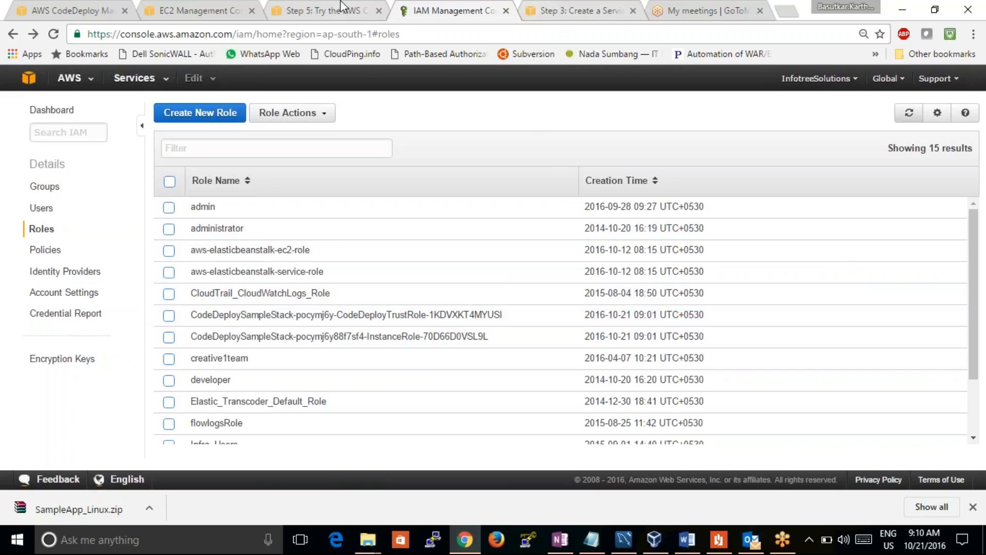
pyautogui.click(337, 6)
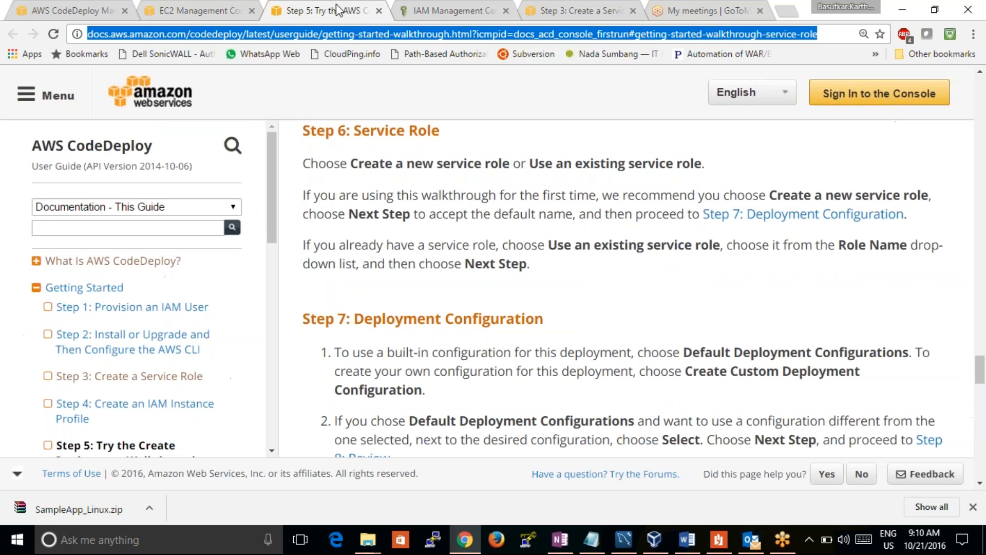
pyautogui.click(195, 10)
pyautogui.click(75, 6)
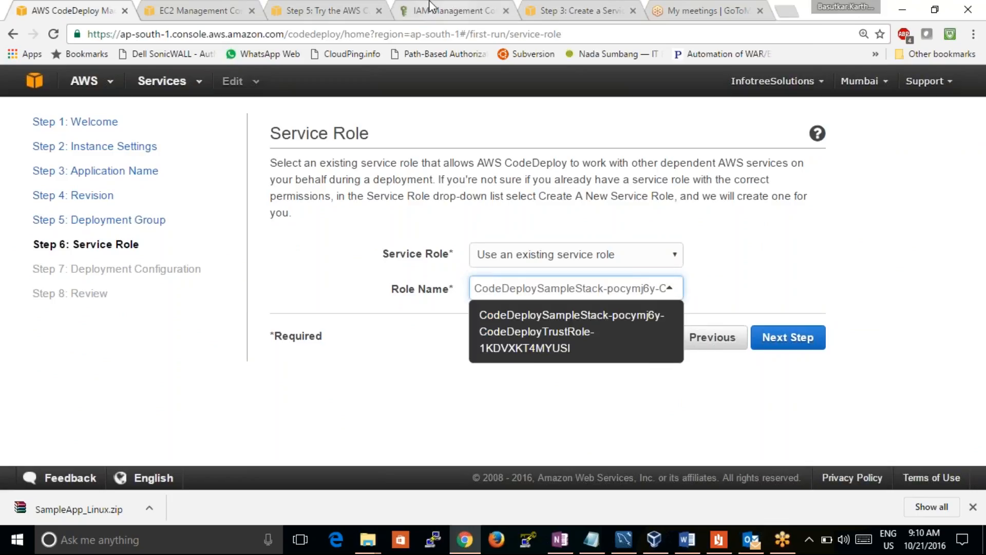
pyautogui.click(452, 10)
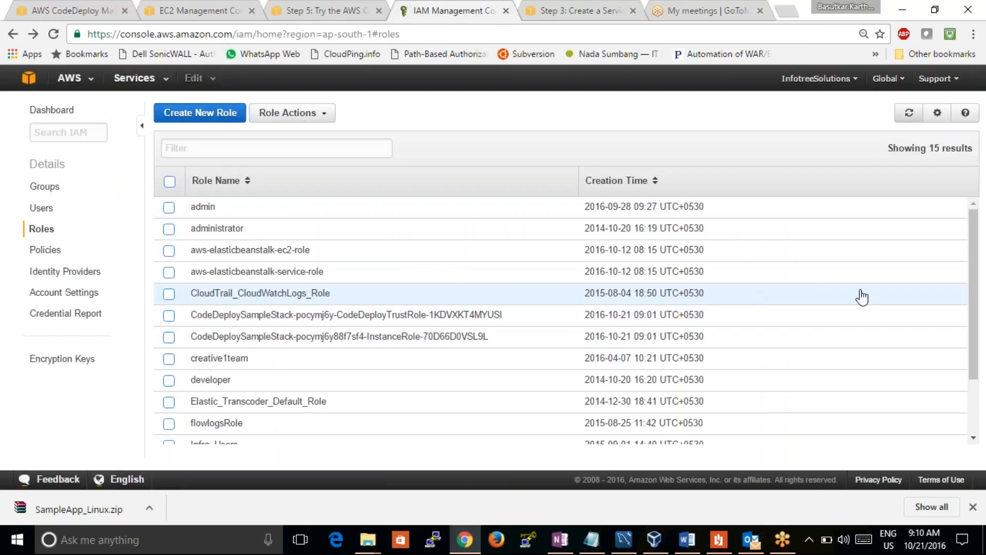
# Open the CodeDeploySampleStack CodeDeployTrustRole in IAM and examine its inline policies, trust relationships and the services it grants access to
pyautogui.click(209, 318)
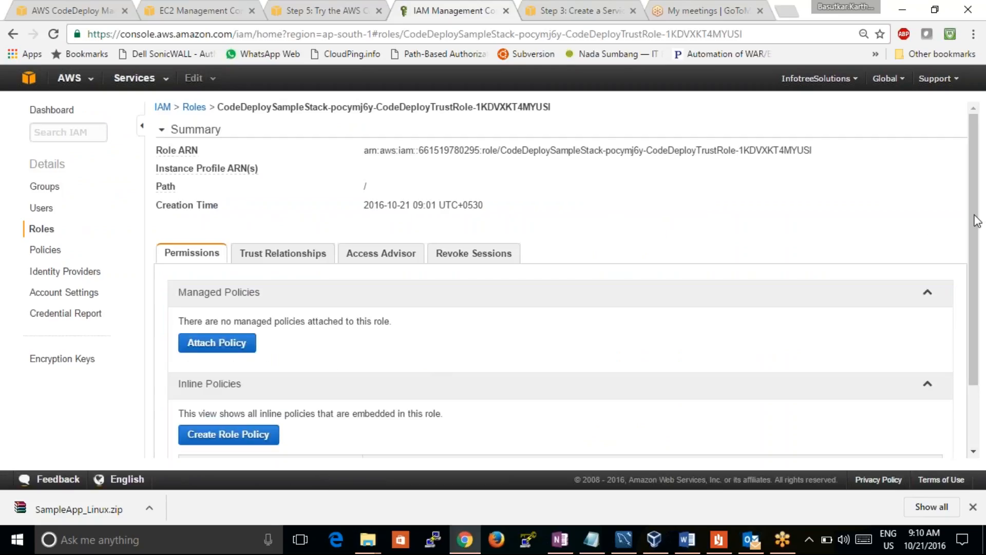
pyautogui.moveTo(975, 218); pyautogui.dragTo(975, 296)
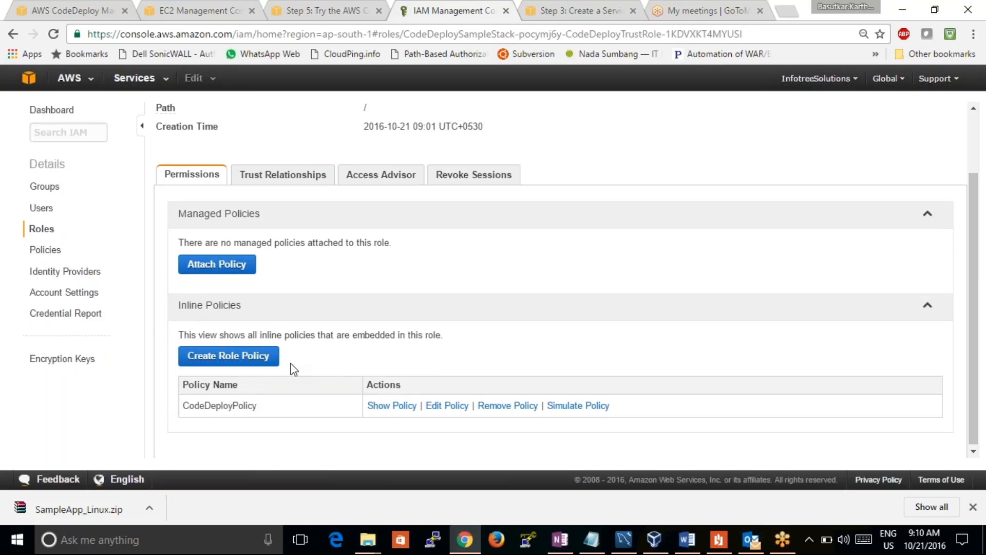
pyautogui.click(267, 174)
pyautogui.click(386, 253)
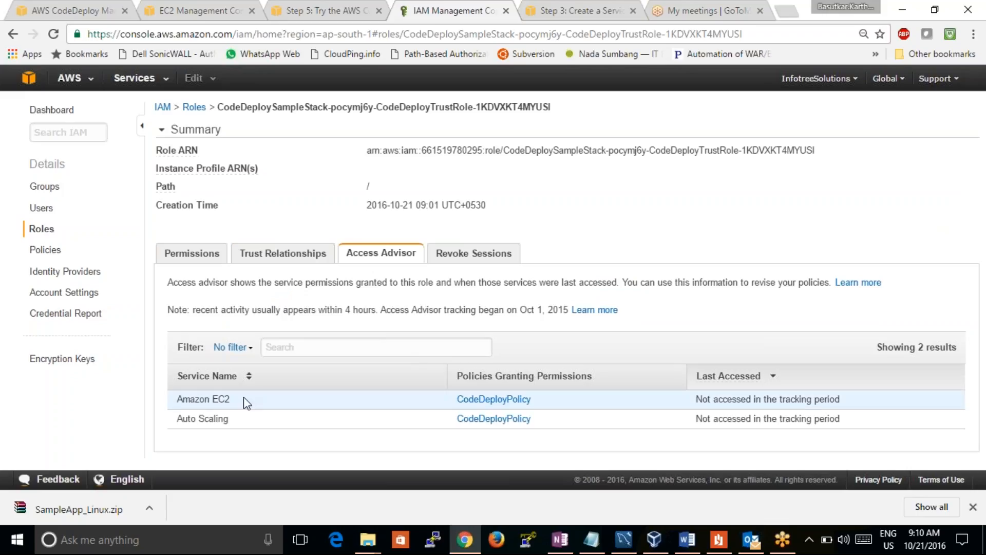
pyautogui.moveTo(240, 399); pyautogui.dragTo(183, 399)
pyautogui.moveTo(230, 419); pyautogui.dragTo(178, 421)
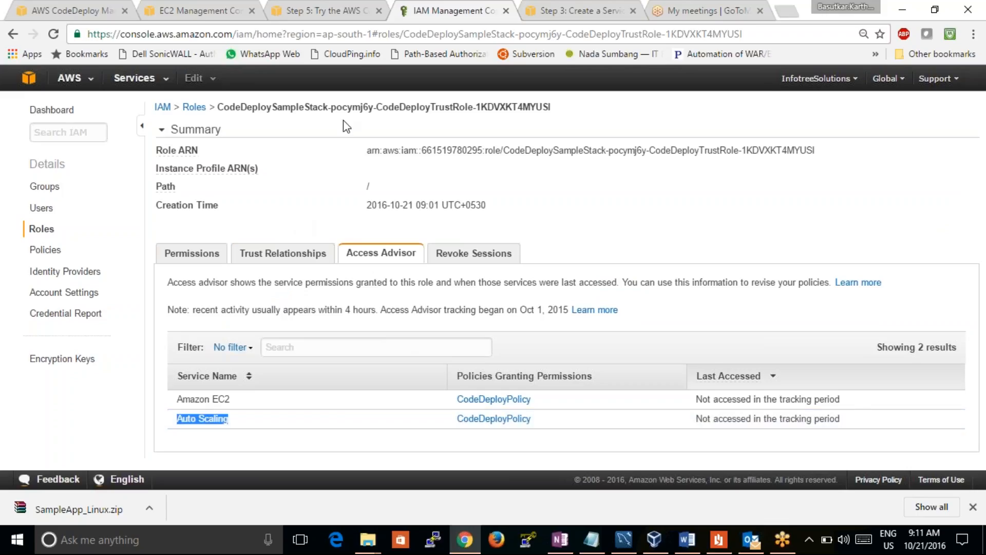
# Return to the CodeDeploy wizard, accept the existing CodeDeployTrustRole service role and continue to Deployment Configuration
pyautogui.click(328, 11)
pyautogui.click(179, 10)
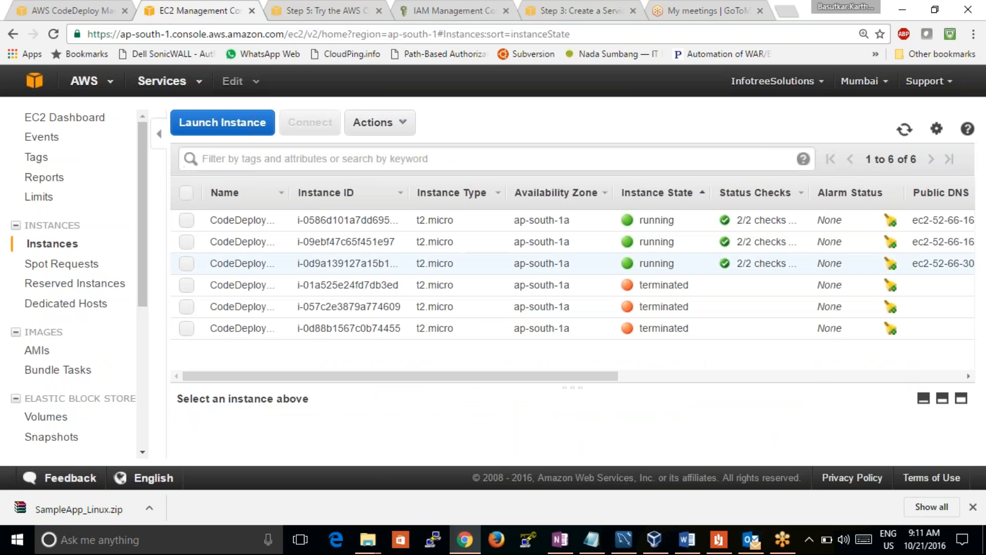
pyautogui.click(72, 7)
pyautogui.click(791, 338)
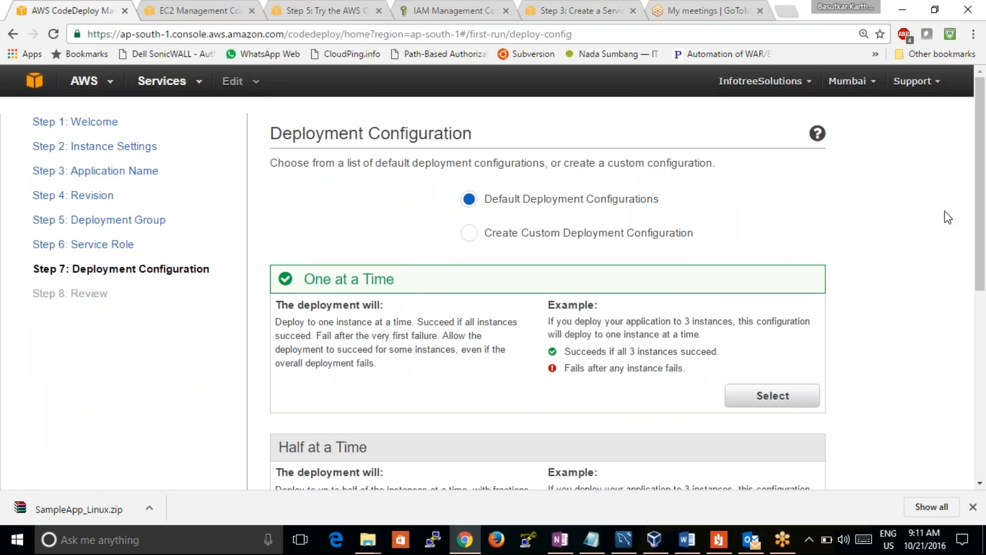
# Examine the success and failure rules of the One at a Time, Half at a Time and All at Once deployment configurations
pyautogui.moveTo(979, 214); pyautogui.dragTo(985, 362)
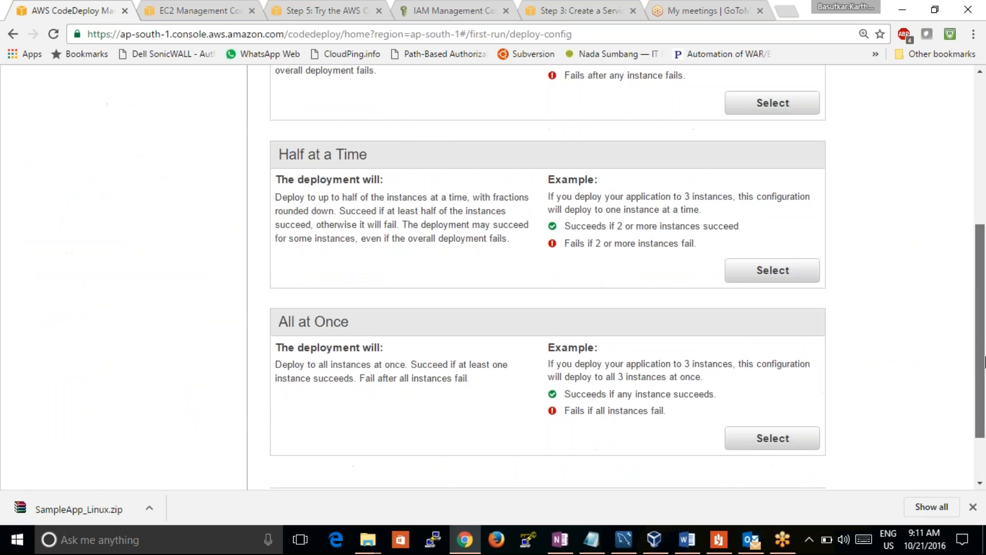
pyautogui.scroll(6, 947, 220)
pyautogui.scroll(-2, 942, 239)
pyautogui.scroll(1, 943, 239)
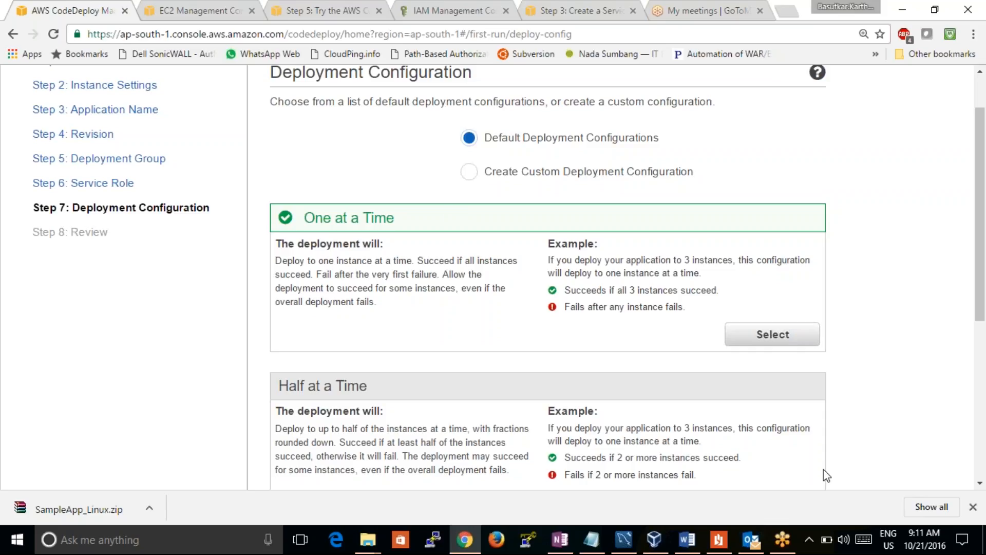
pyautogui.click(977, 486)
pyautogui.click(977, 486)
pyautogui.click(978, 486)
pyautogui.click(977, 486)
pyautogui.click(977, 486)
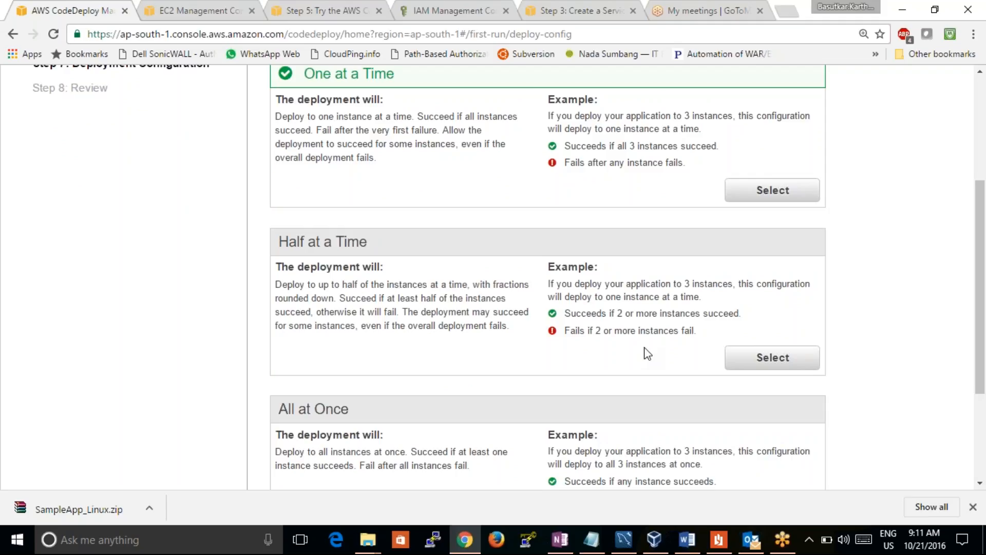
# Try the Half at a Time deployment configuration, settle on All at Once, and compare it with the other default options
pyautogui.click(757, 359)
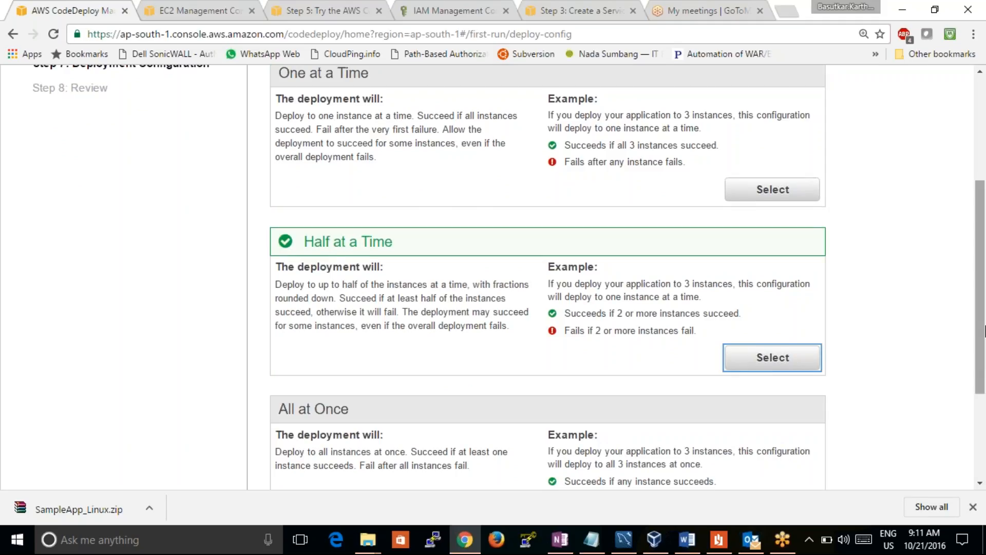
pyautogui.scroll(-3, 980, 484)
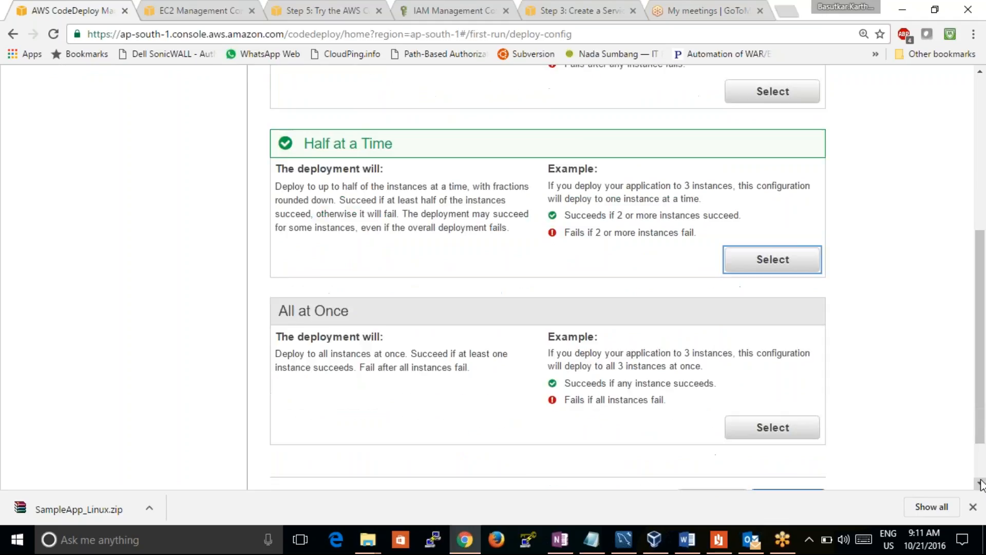
pyautogui.click(781, 383)
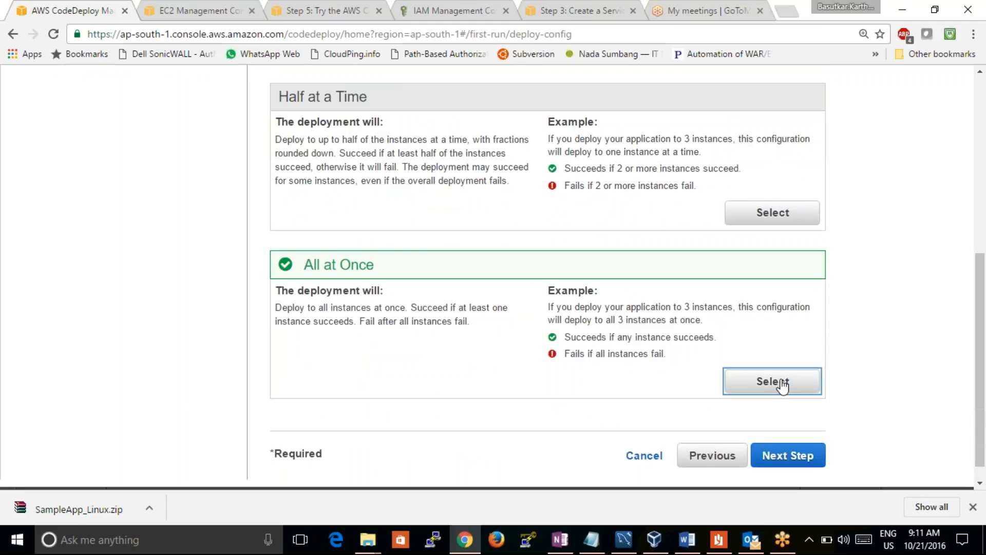
pyautogui.scroll(3, 983, 76)
pyautogui.scroll(3, 983, 76)
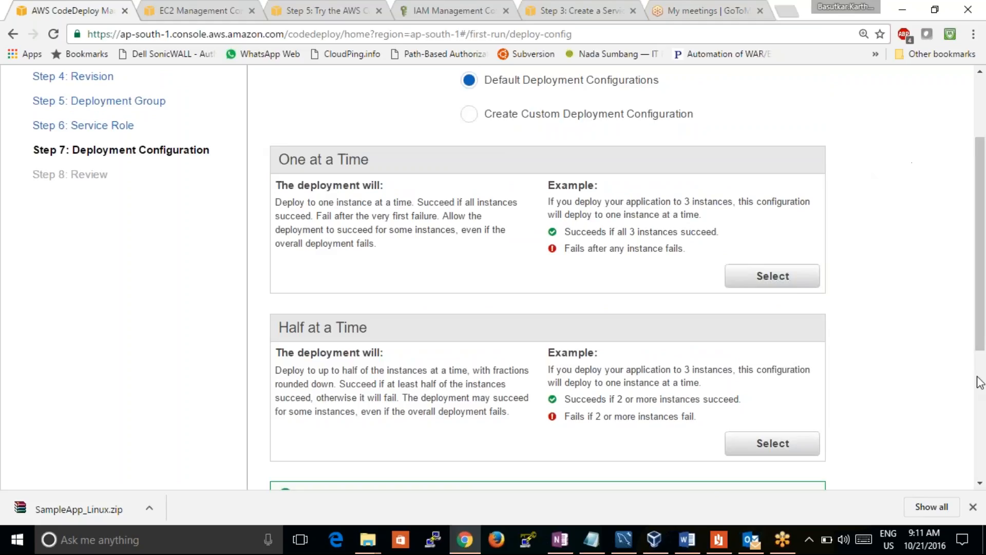
pyautogui.scroll(-3, 981, 488)
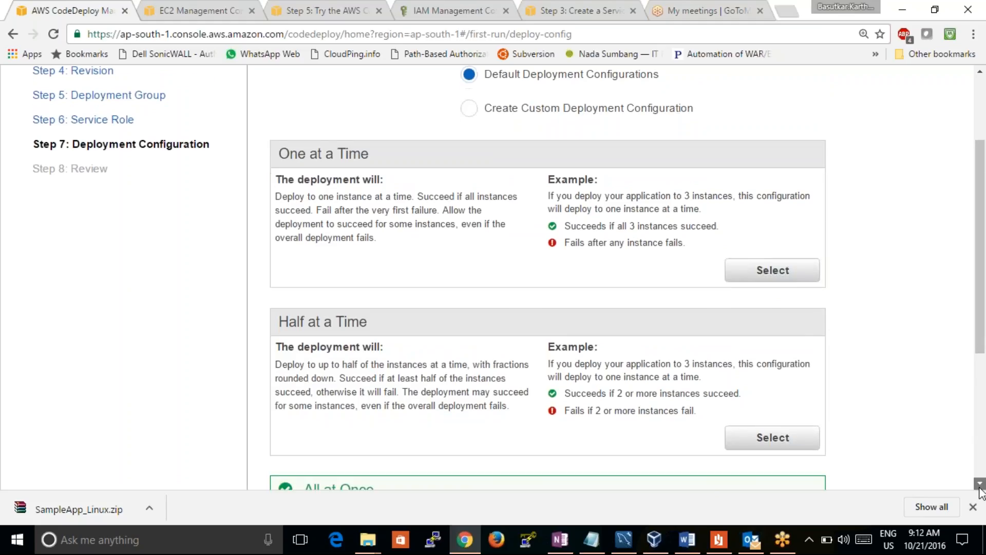
pyautogui.scroll(-3, 981, 492)
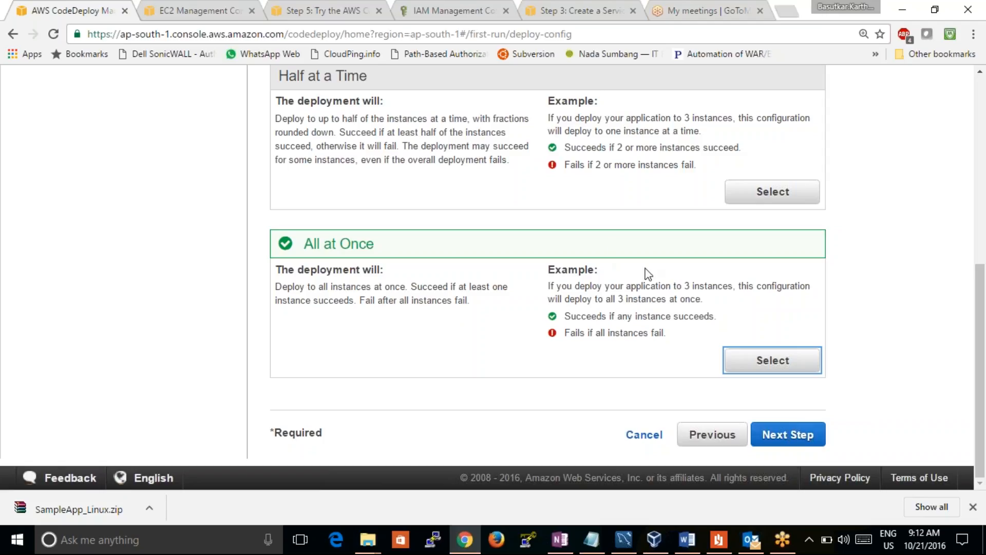
# Continue to the Review step and check the application, revision, deployment group, service role and configuration of the testcaseapp deployment
pyautogui.click(806, 439)
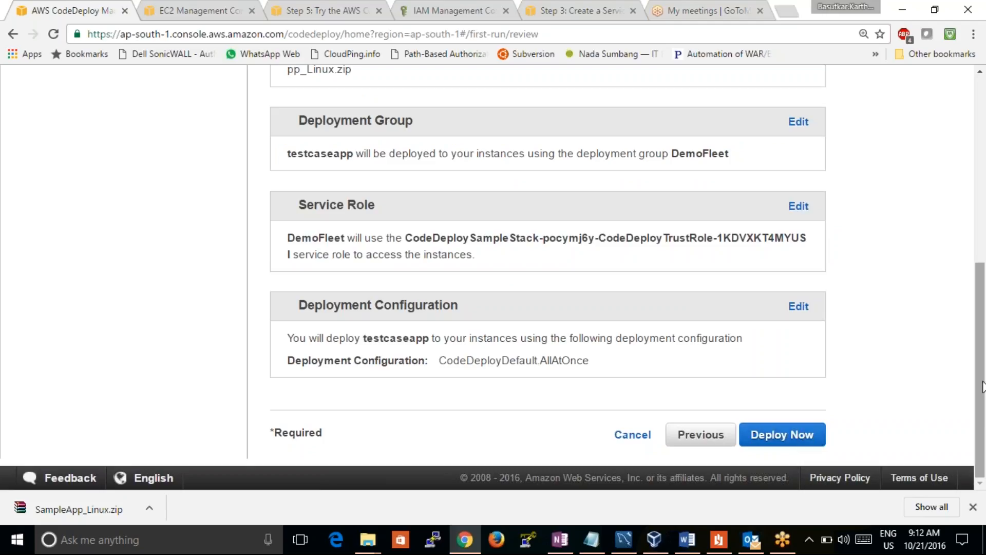
pyautogui.scroll(5, 951, 268)
pyautogui.scroll(2, 952, 228)
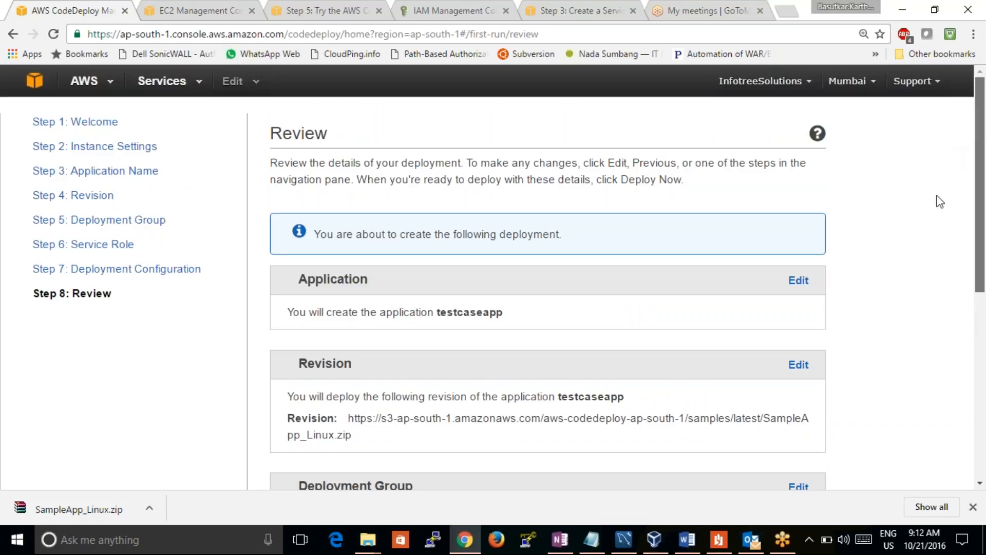
# Review the SampleApp_Linux.zip revision and the DemoFleet deployment group listed for the testcaseapp deployment
pyautogui.scroll(-1, 931, 228)
pyautogui.scroll(-2, 934, 234)
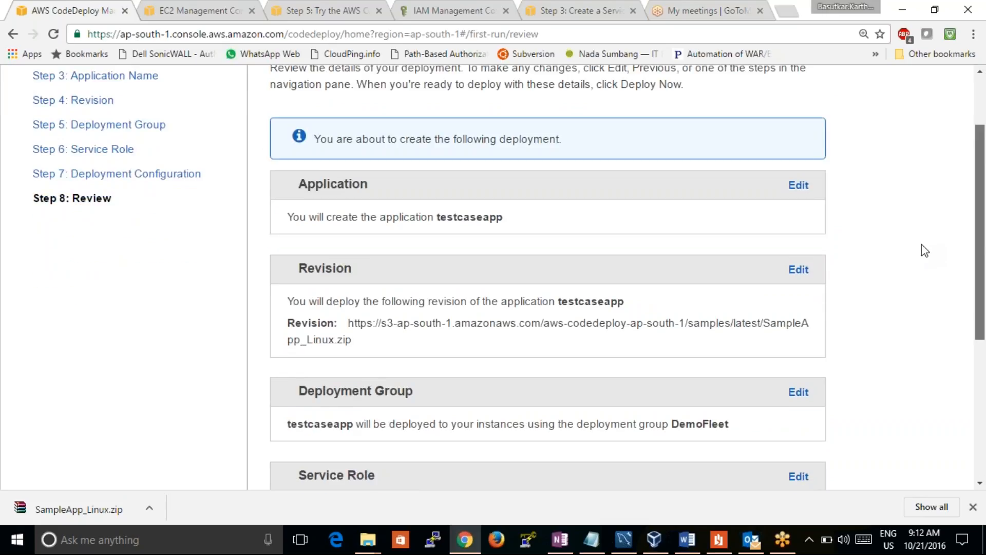
pyautogui.scroll(-1, 925, 249)
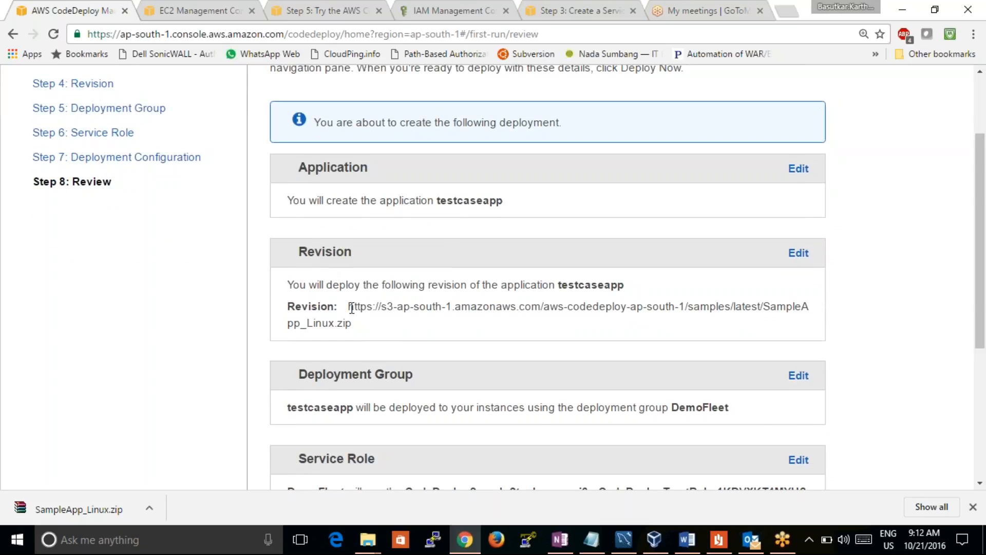
pyautogui.moveTo(348, 307); pyautogui.dragTo(354, 325)
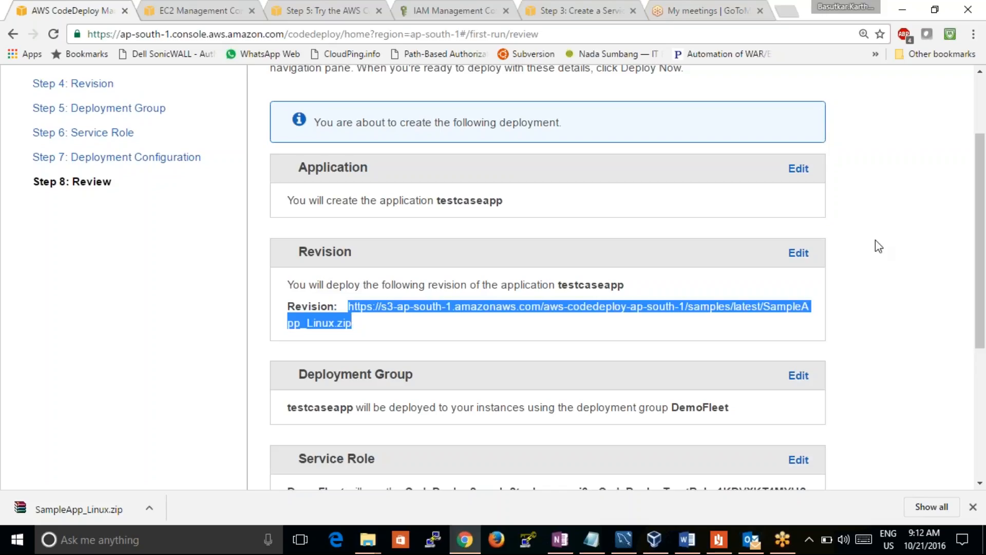
pyautogui.scroll(-3, 822, 267)
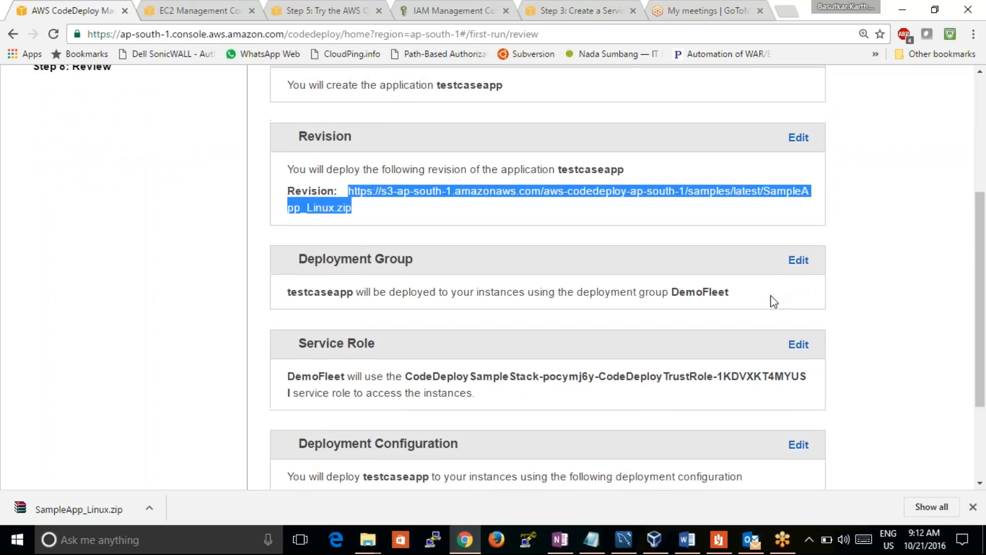
pyautogui.moveTo(672, 292); pyautogui.dragTo(733, 296)
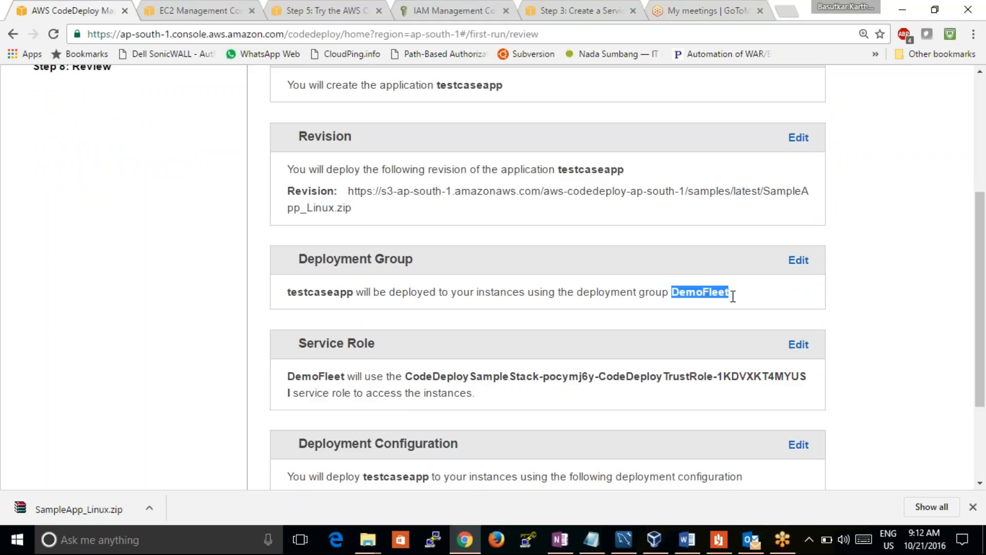
pyautogui.moveTo(348, 291); pyautogui.dragTo(287, 292)
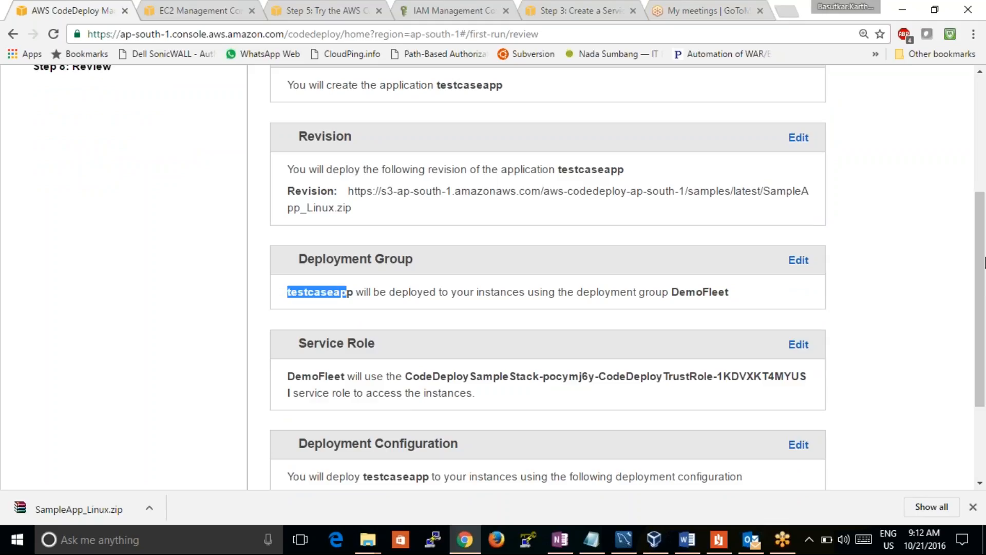
# Check the service role and the CodeDeployDefault.AllAtOnce configuration in the review, and start the testcaseapp deployment
pyautogui.scroll(-3, 984, 262)
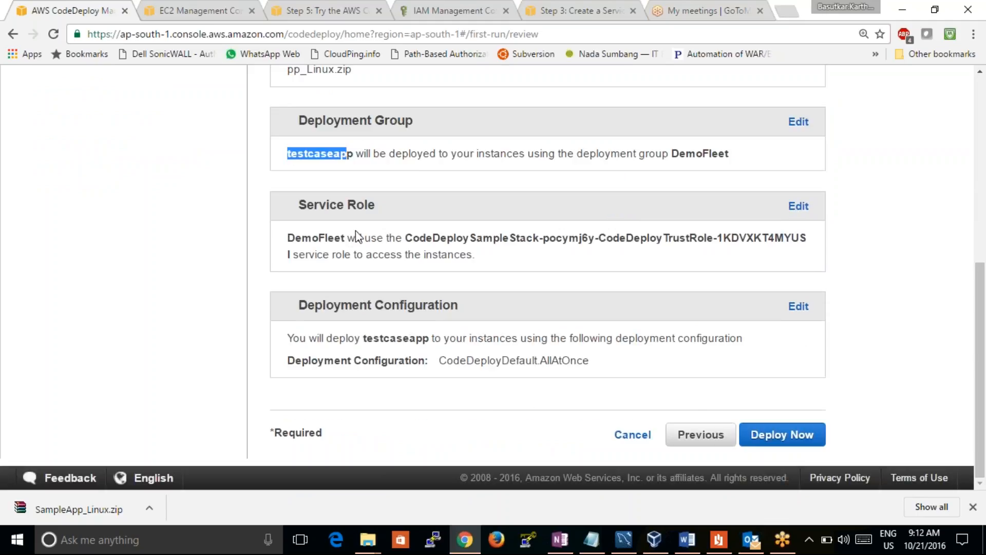
pyautogui.moveTo(349, 238); pyautogui.dragTo(313, 237)
pyautogui.moveTo(406, 237); pyautogui.dragTo(542, 248)
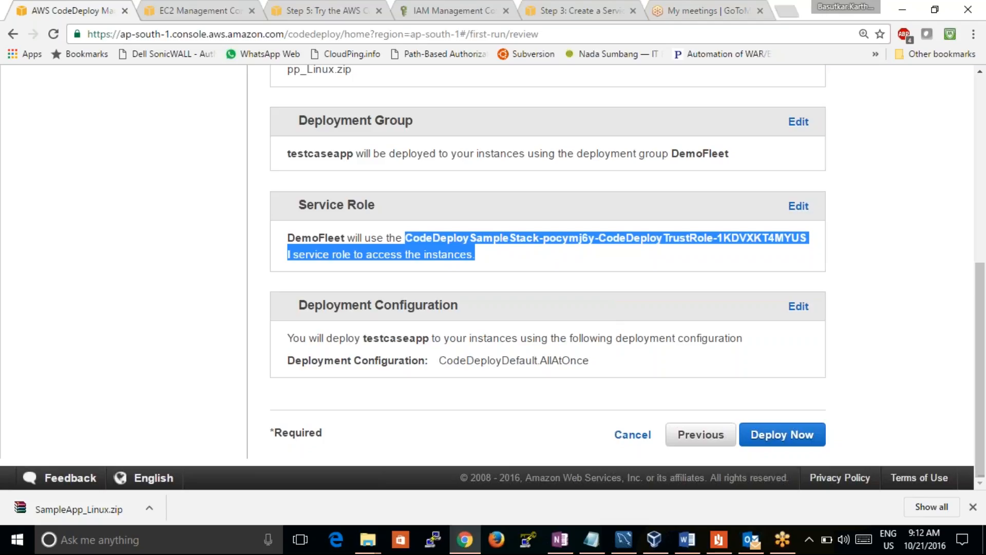
pyautogui.moveTo(429, 339); pyautogui.dragTo(373, 334)
pyautogui.click(514, 337)
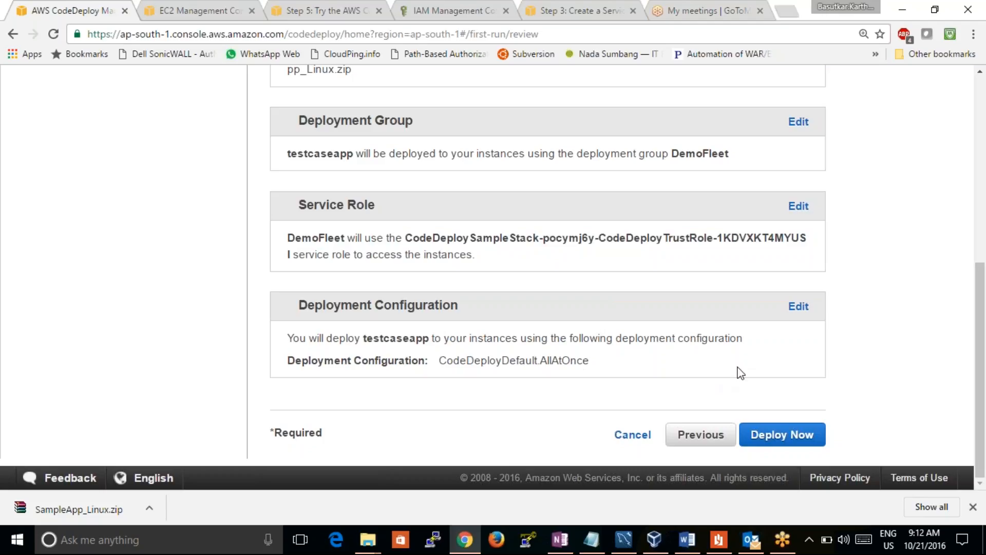
pyautogui.moveTo(439, 360); pyautogui.dragTo(590, 361)
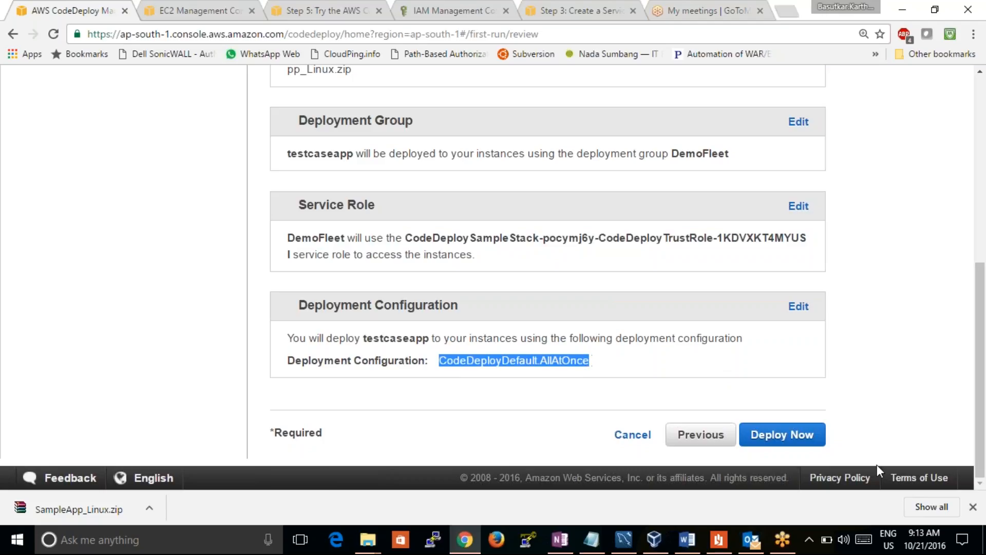
pyautogui.click(789, 439)
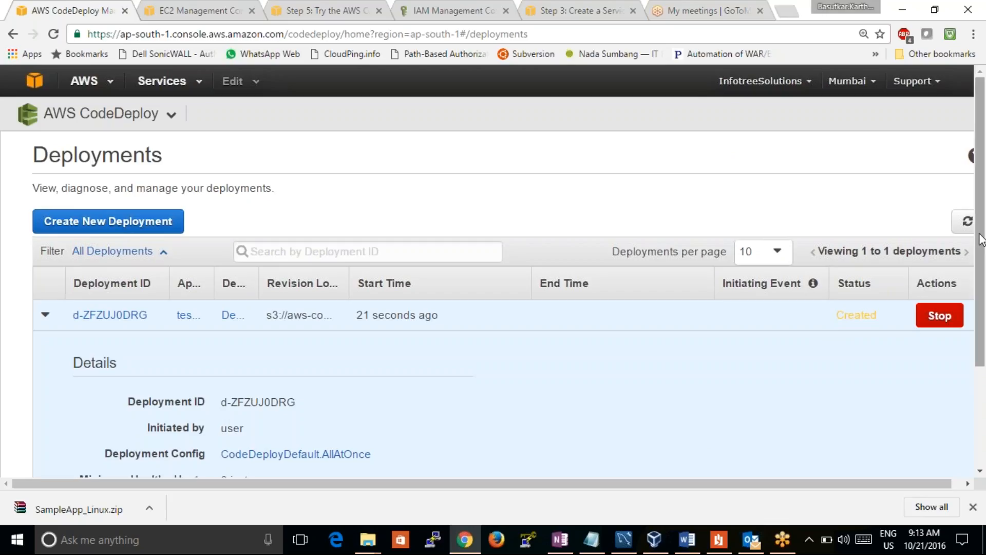
# Look over the new deployment's details, collapse them, and open its deployment page at the instance list
pyautogui.moveTo(981, 238); pyautogui.dragTo(984, 324)
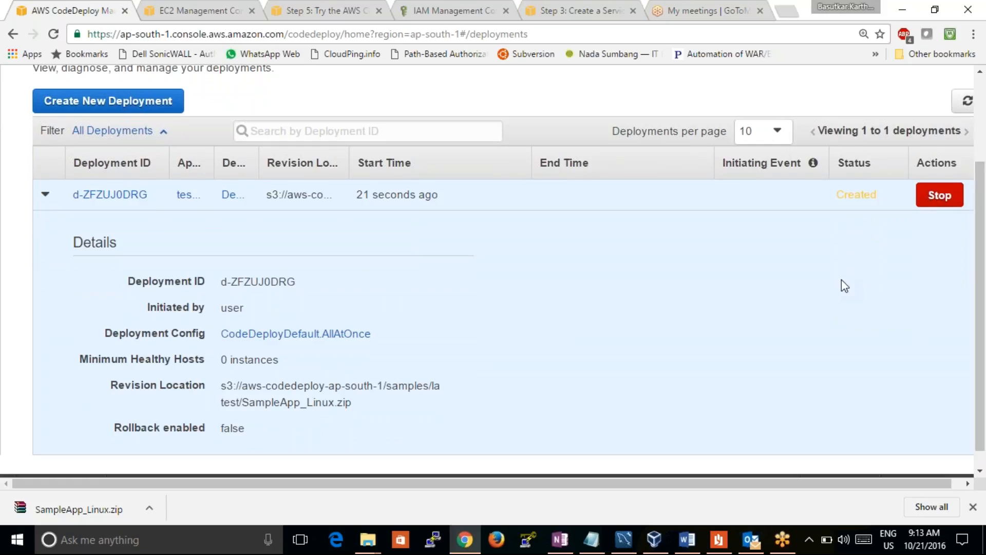
pyautogui.click(46, 195)
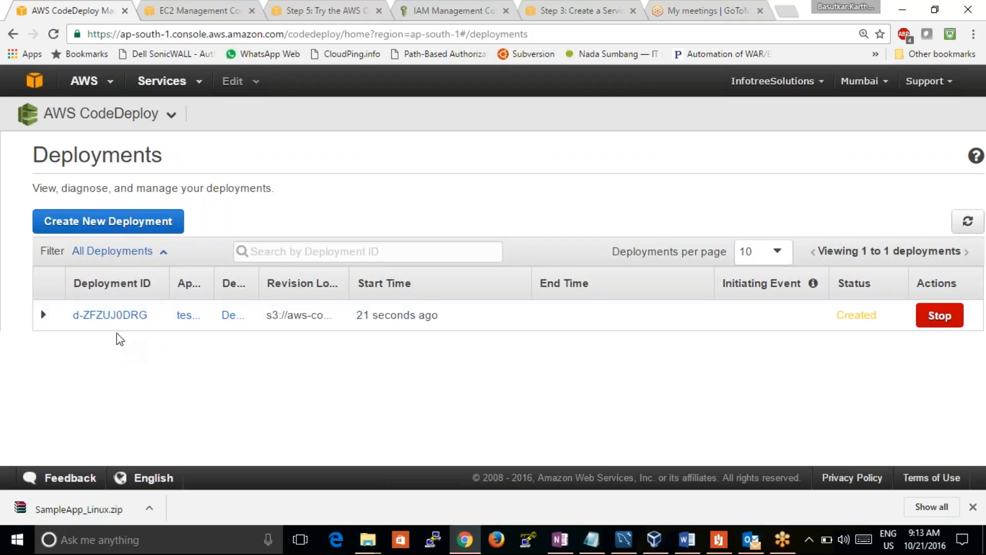
pyautogui.click(110, 315)
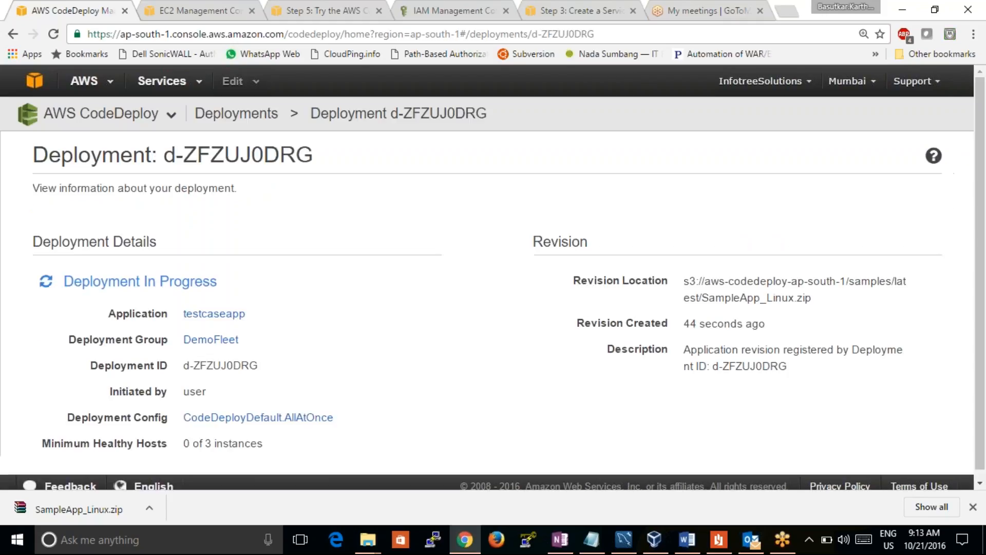
pyautogui.moveTo(981, 190); pyautogui.dragTo(985, 351)
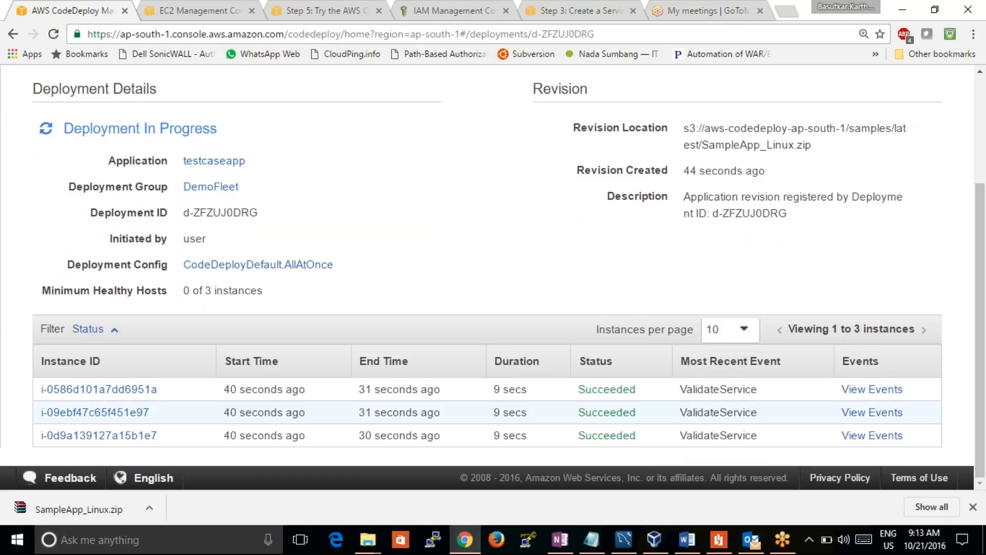
# Examine each instance's status, duration and most recent event, along with the deployment's revision location
pyautogui.moveTo(637, 412); pyautogui.dragTo(592, 392)
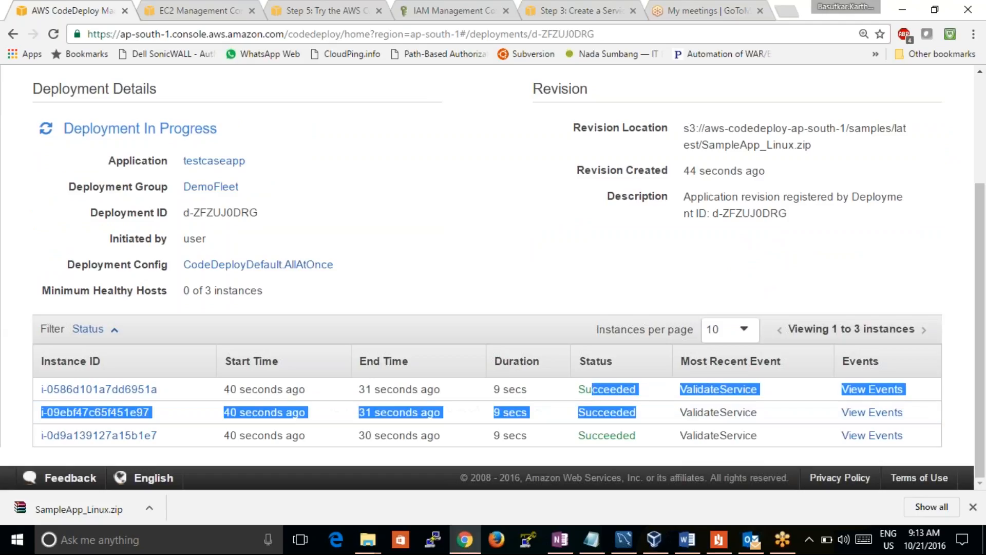
pyautogui.click(170, 390)
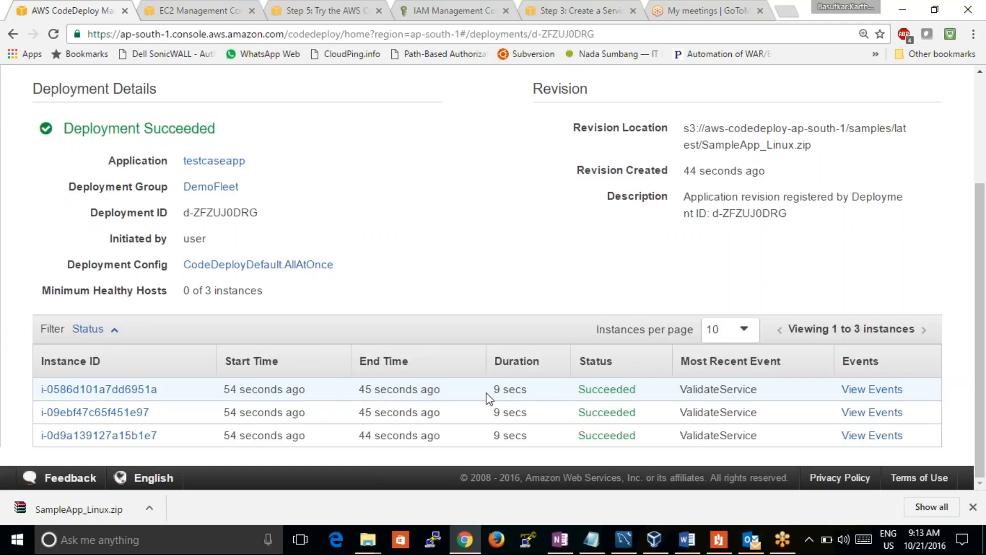
pyautogui.moveTo(528, 391); pyautogui.dragTo(494, 391)
pyautogui.click(639, 390)
pyautogui.doubleClick(592, 386)
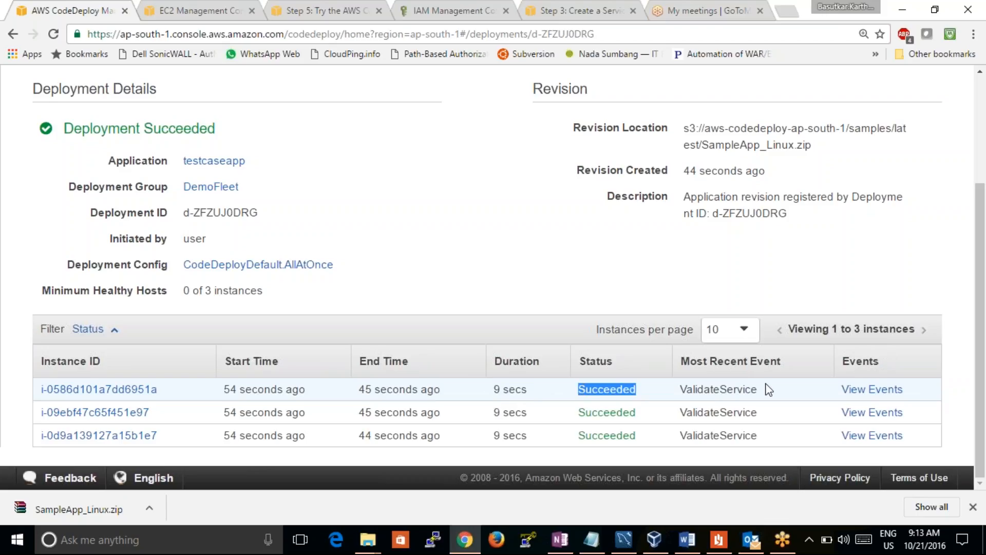
pyautogui.moveTo(776, 386); pyautogui.dragTo(645, 416)
pyautogui.click(784, 393)
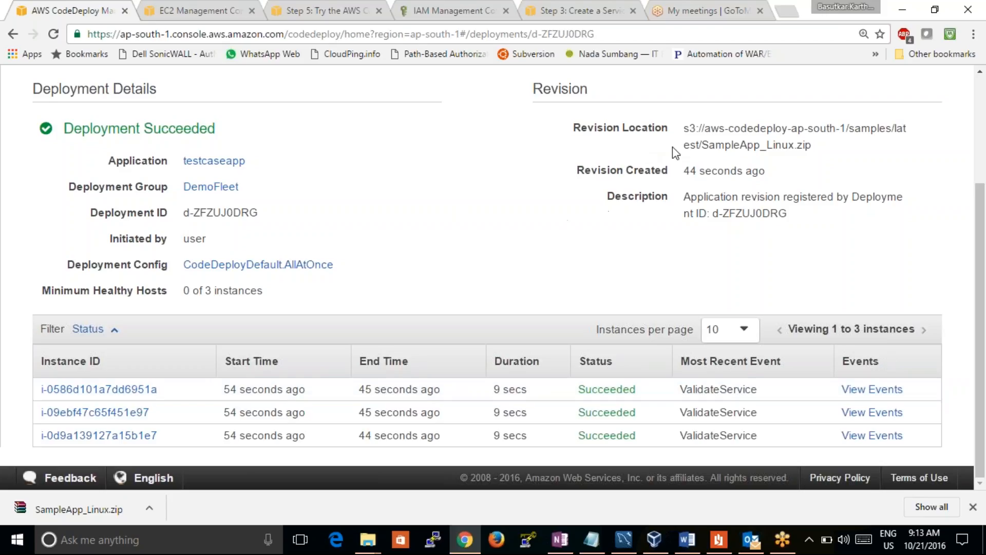
pyautogui.moveTo(689, 129); pyautogui.dragTo(810, 150)
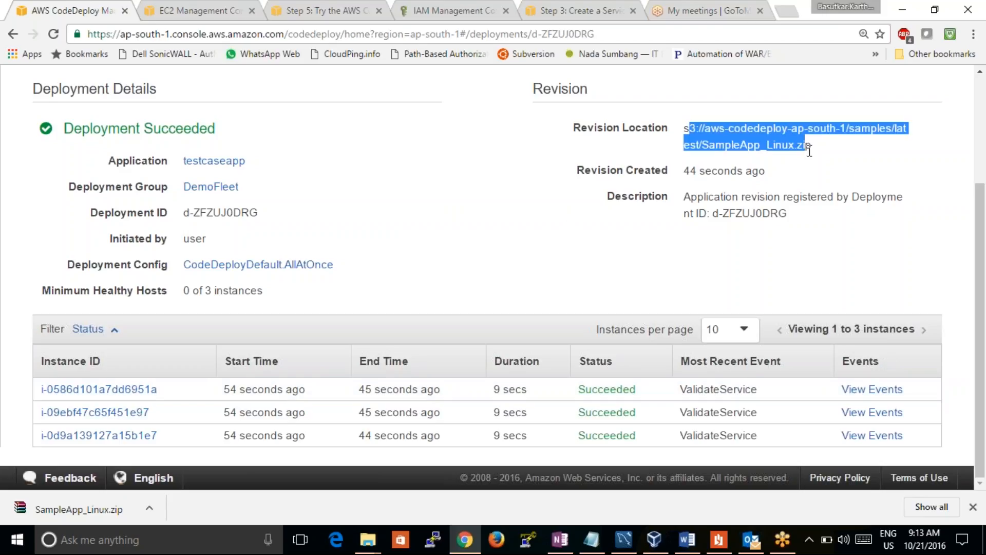
pyautogui.click(815, 166)
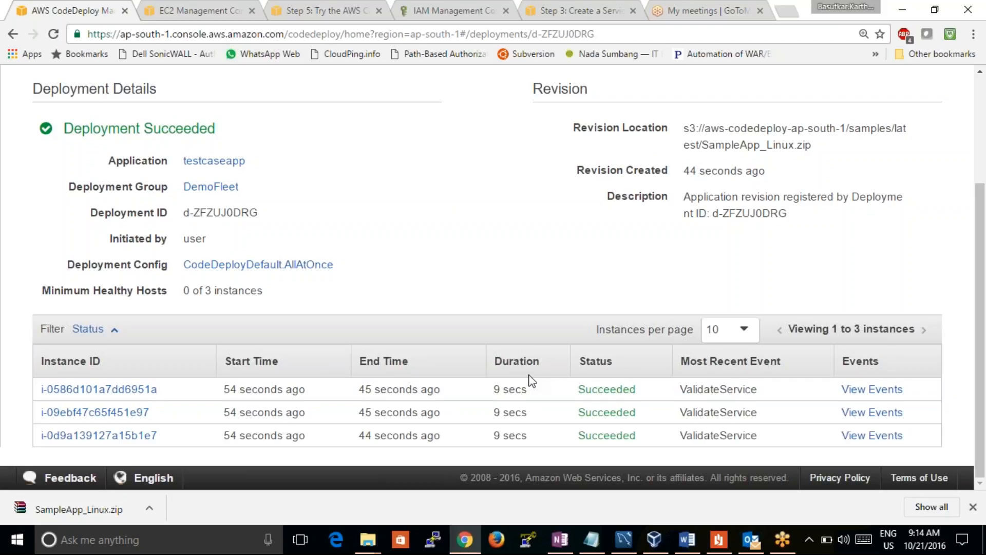
# Select the running instance i-0d9a139127a15b1e7 in the EC2 instance list and copy its public IP
pyautogui.moveTo(980, 375); pyautogui.dragTo(972, 288)
pyautogui.click(183, 4)
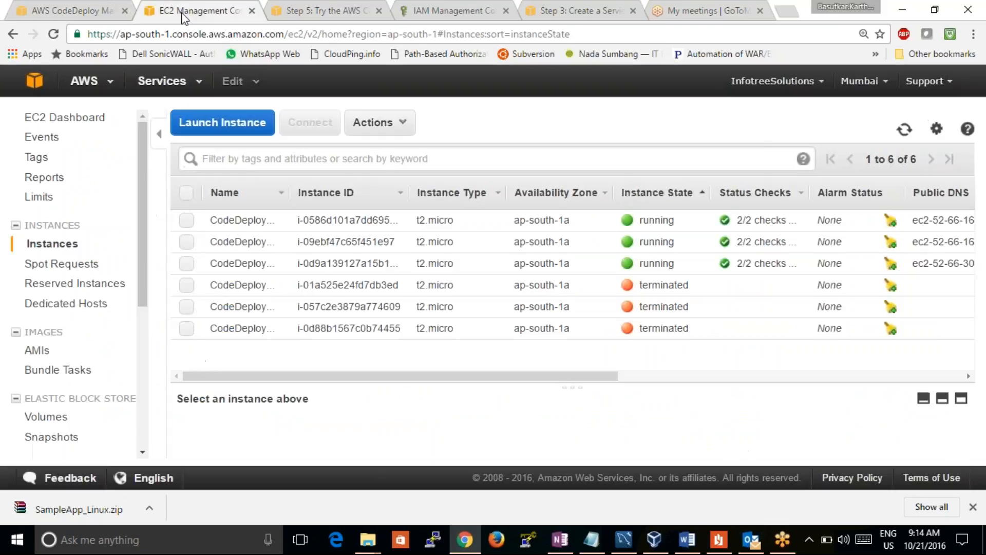
pyautogui.click(187, 265)
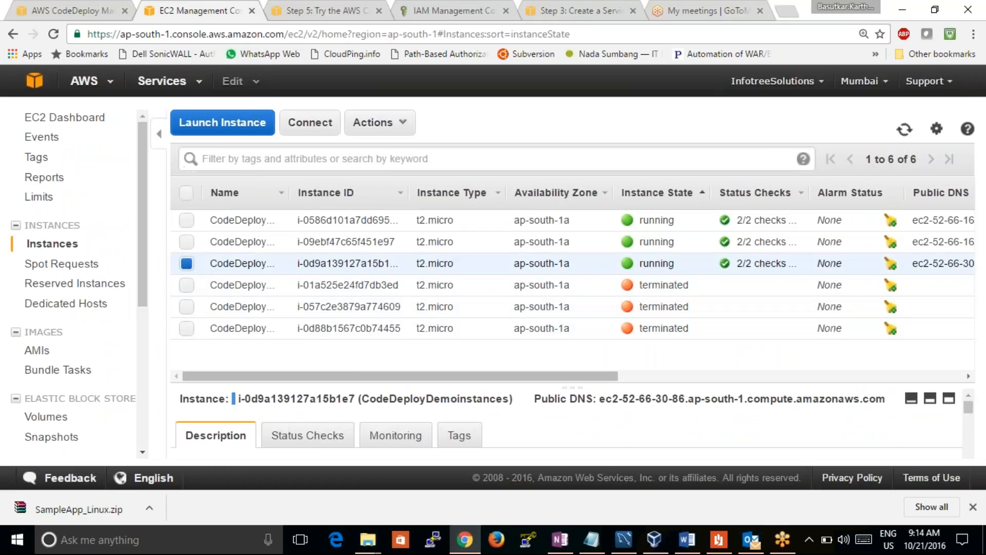
pyautogui.moveTo(374, 376); pyautogui.dragTo(514, 376)
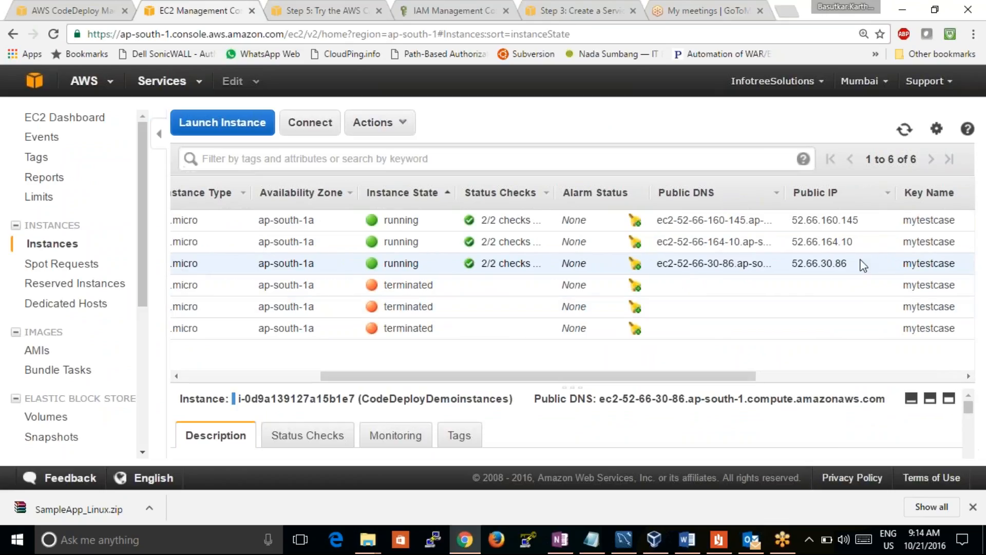
pyautogui.moveTo(853, 264); pyautogui.dragTo(793, 264)
pyautogui.hotkey('ctrl', 'c')
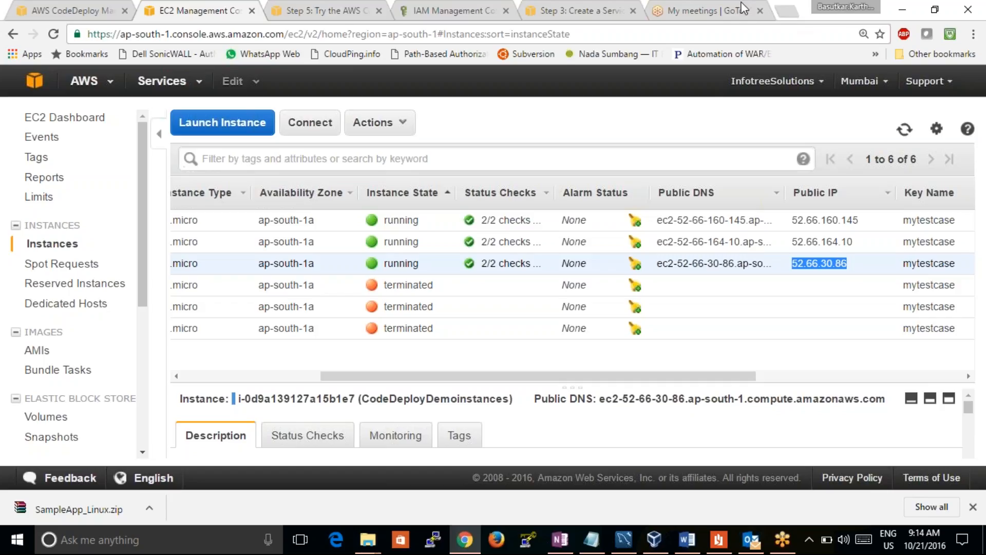
# Load the deployed sample application at 52.66.30.86 in a new browser tab
pyautogui.click(793, 12)
pyautogui.hotkey('ctrl', 'v')
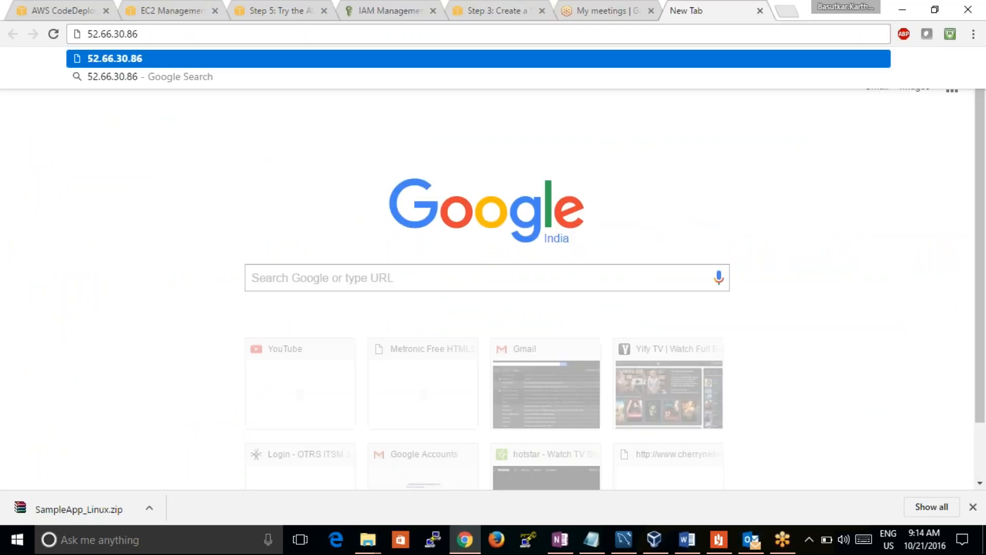
pyautogui.press('Return')
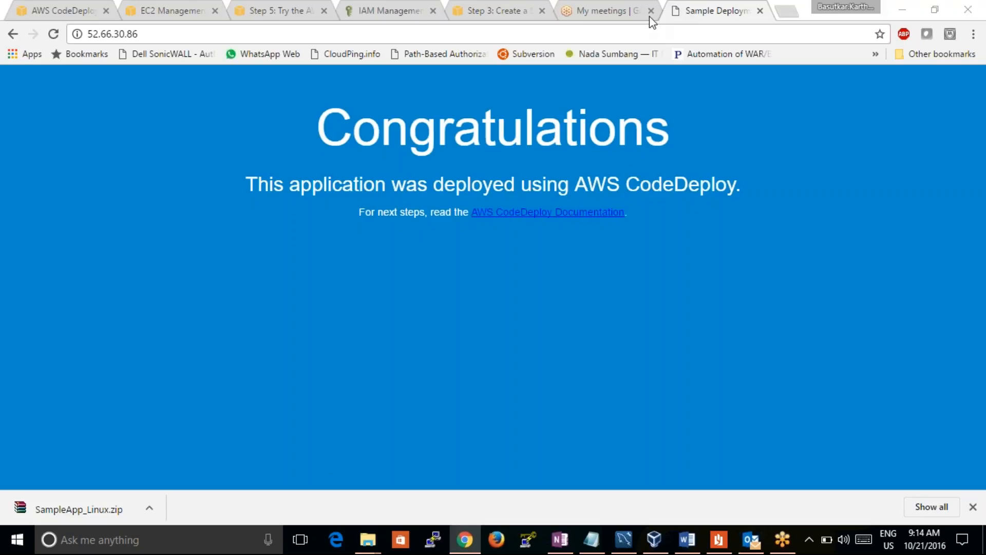
# Search Google for "download sample website" in another new browser tab
pyautogui.click(787, 11)
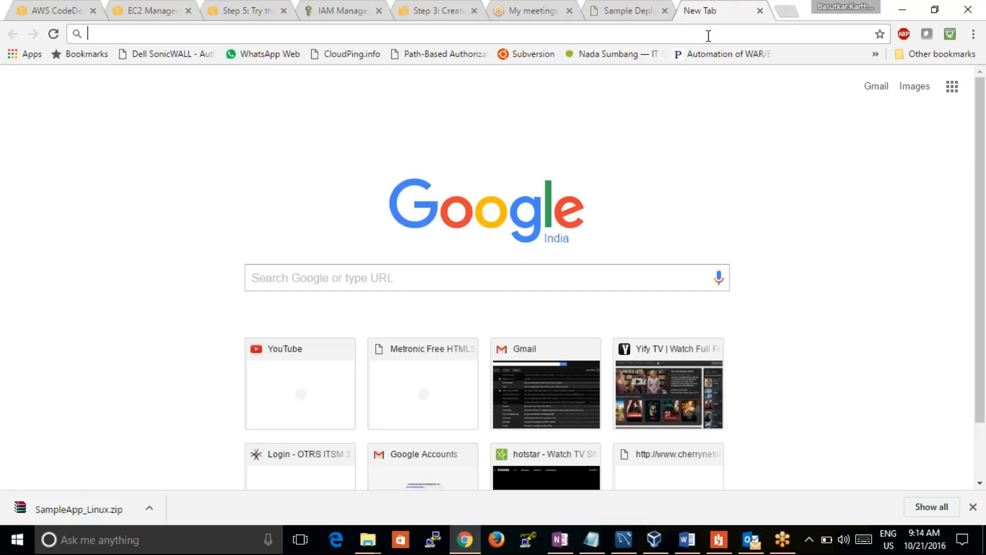
pyautogui.write('download')
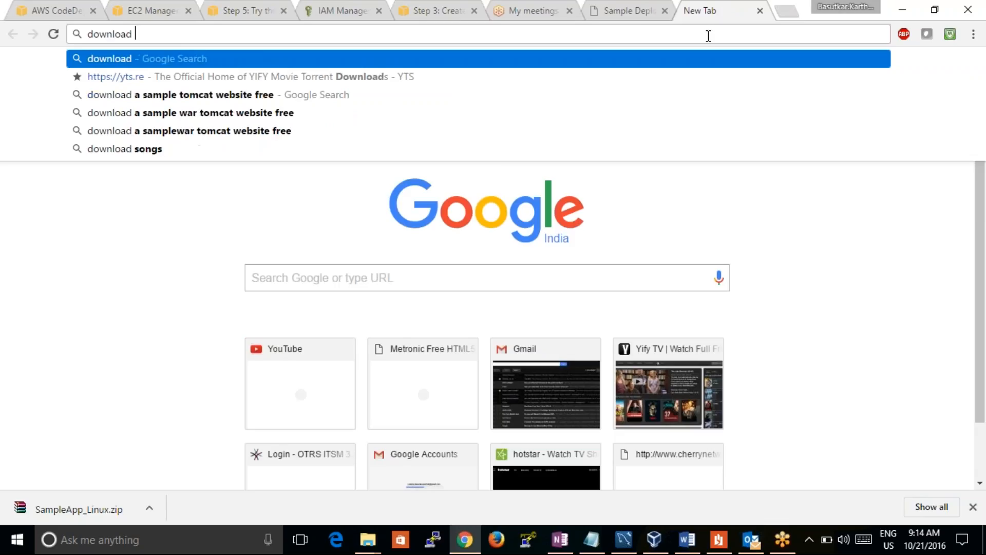
pyautogui.write(' sample ')
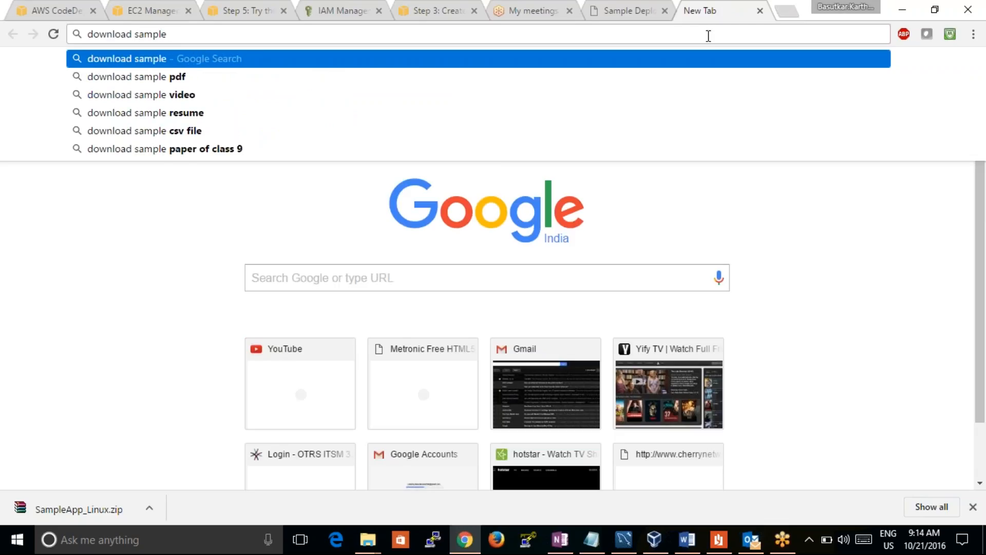
pyautogui.write('website')
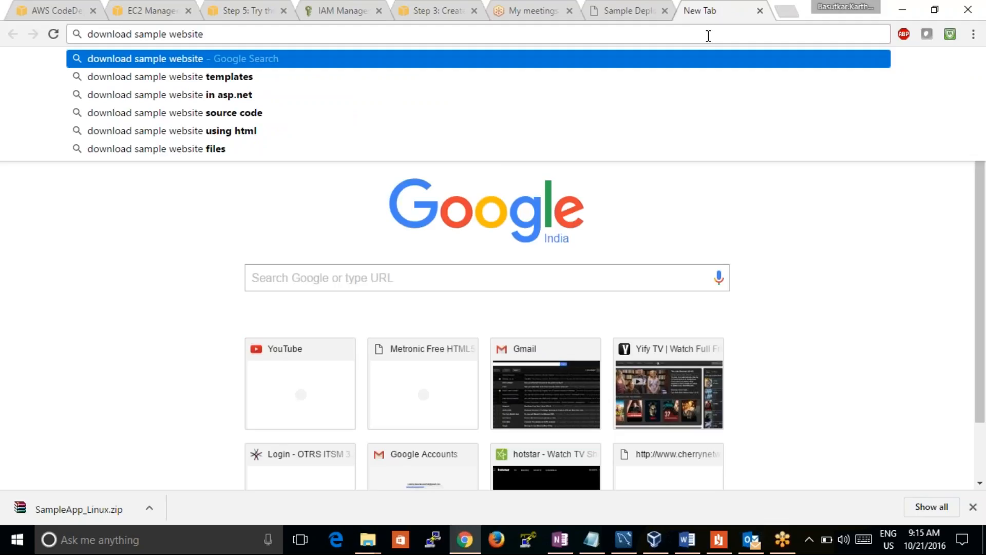
pyautogui.press('Return')
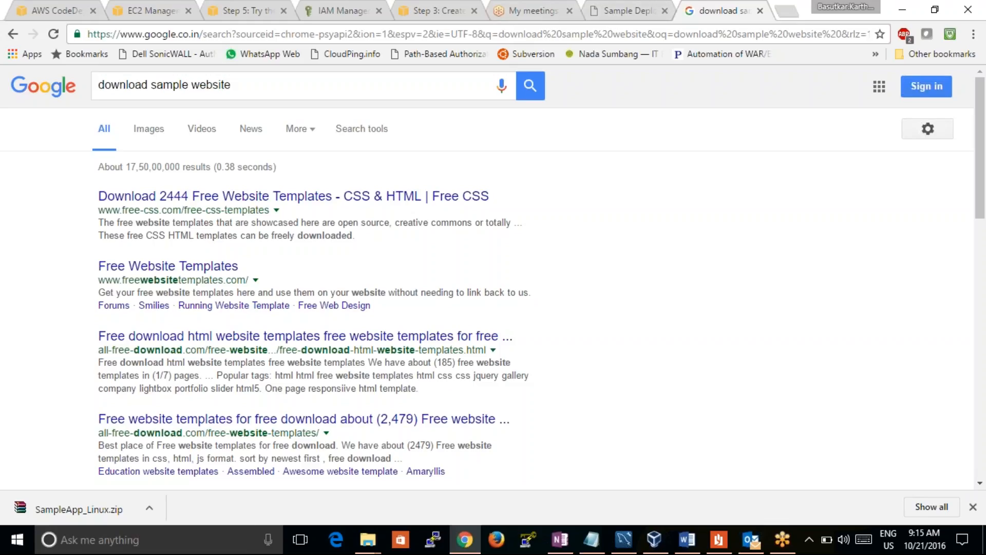
# Go to the Free CSS website templates result and open the RealEstate template's page
pyautogui.click(323, 198)
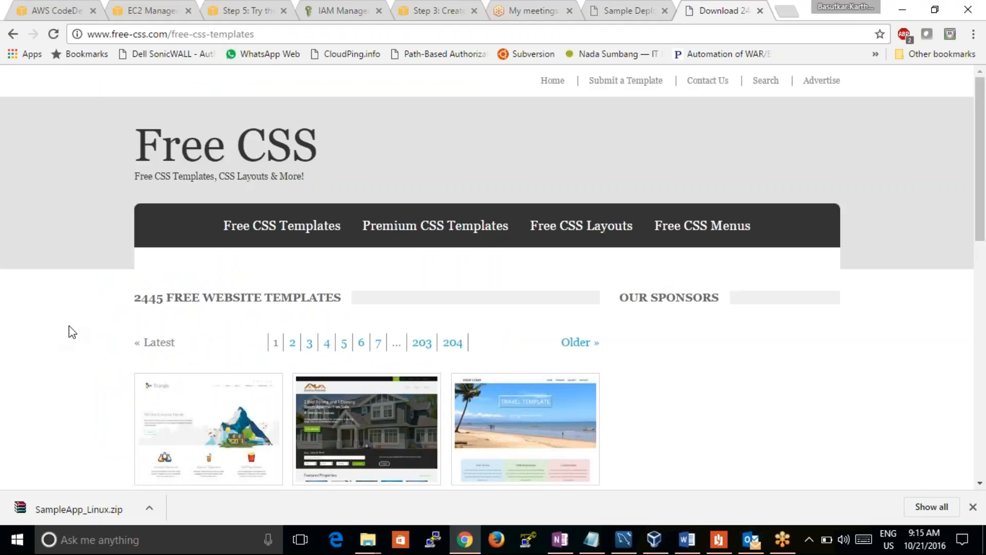
pyautogui.scroll(-5, 69, 326)
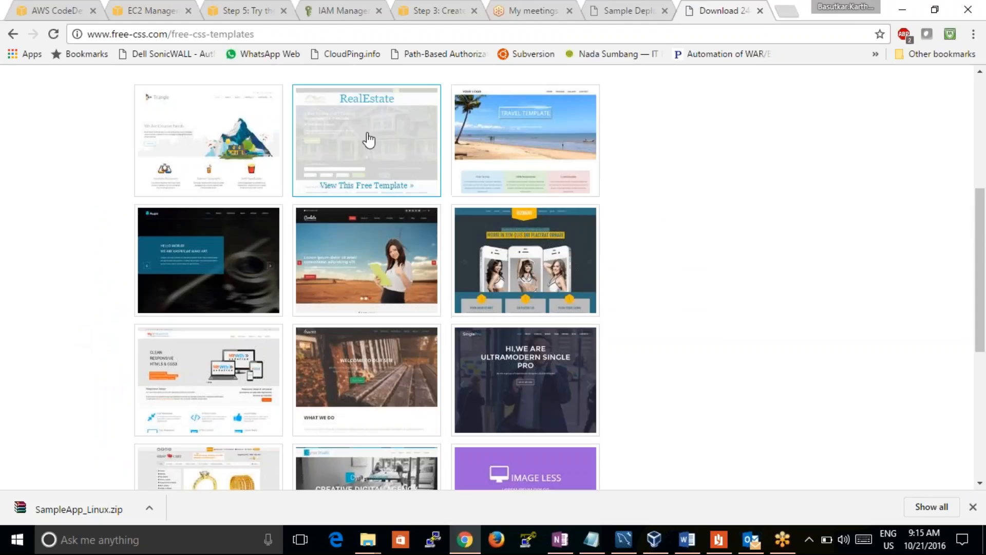
pyautogui.click(364, 143)
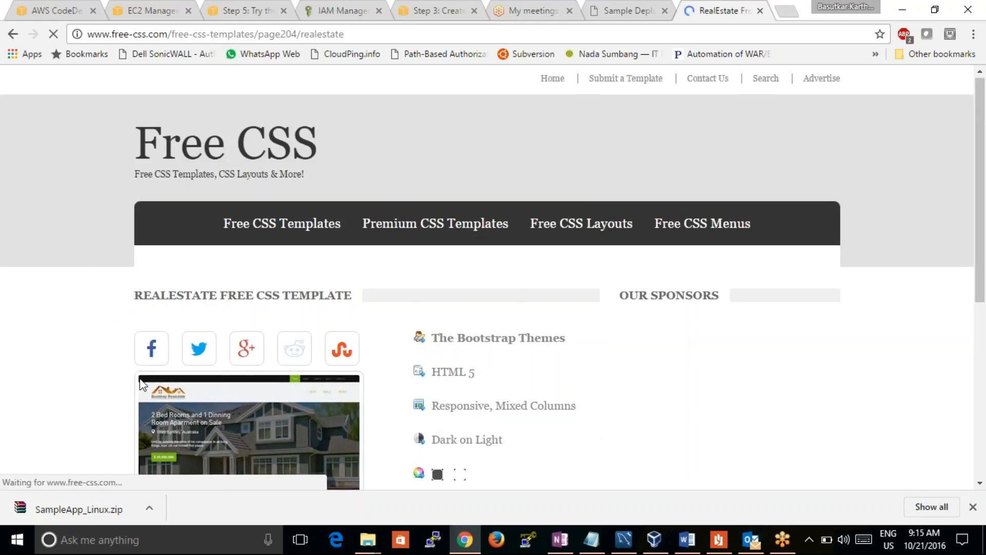
# Download the RealEstate template's zip file and show the downloaded file in its folder
pyautogui.scroll(-5, 142, 384)
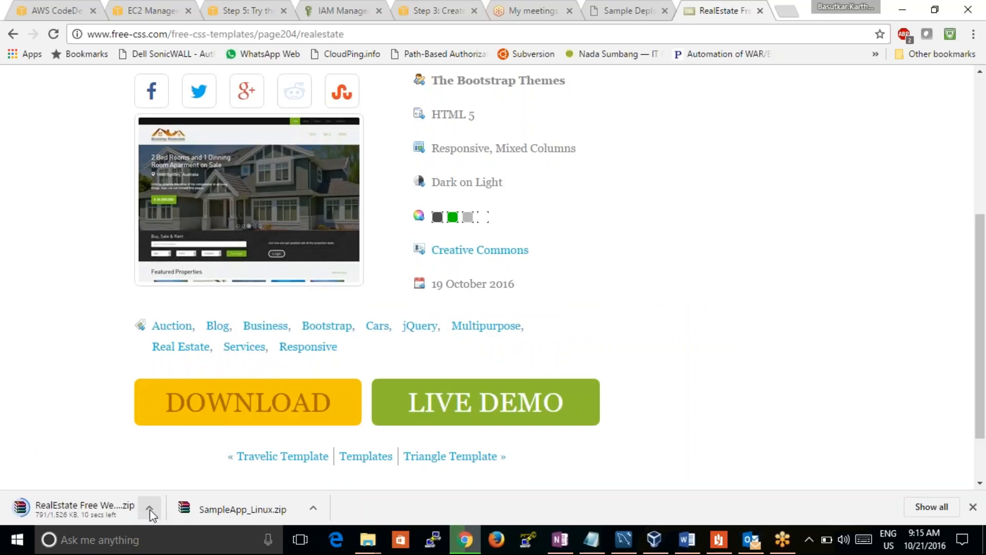
pyautogui.click(150, 509)
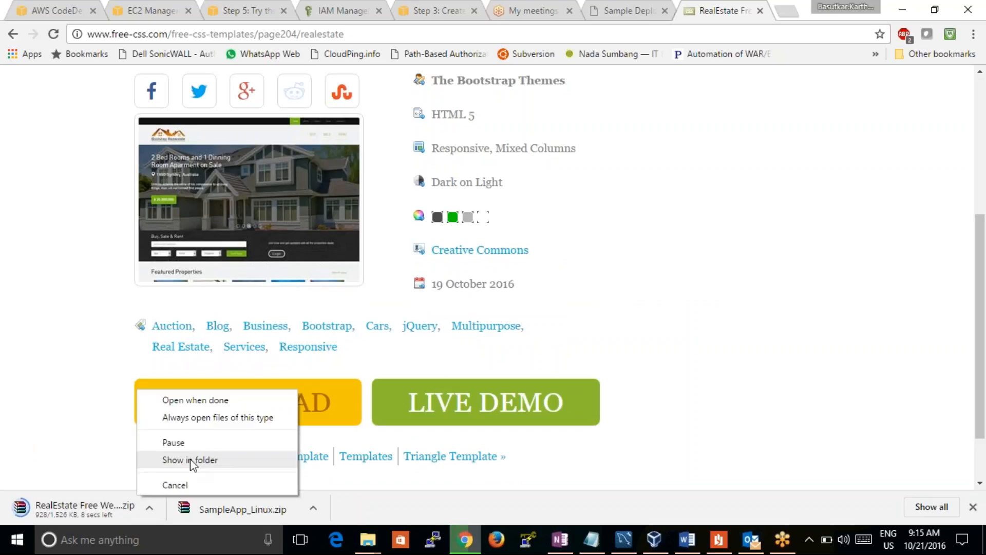
pyautogui.click(66, 391)
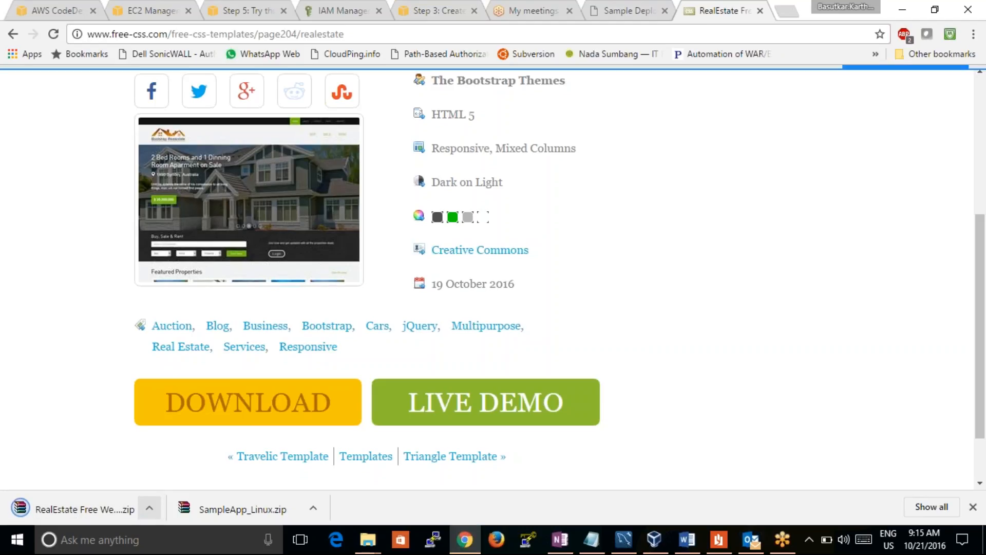
pyautogui.click(149, 508)
pyautogui.click(184, 462)
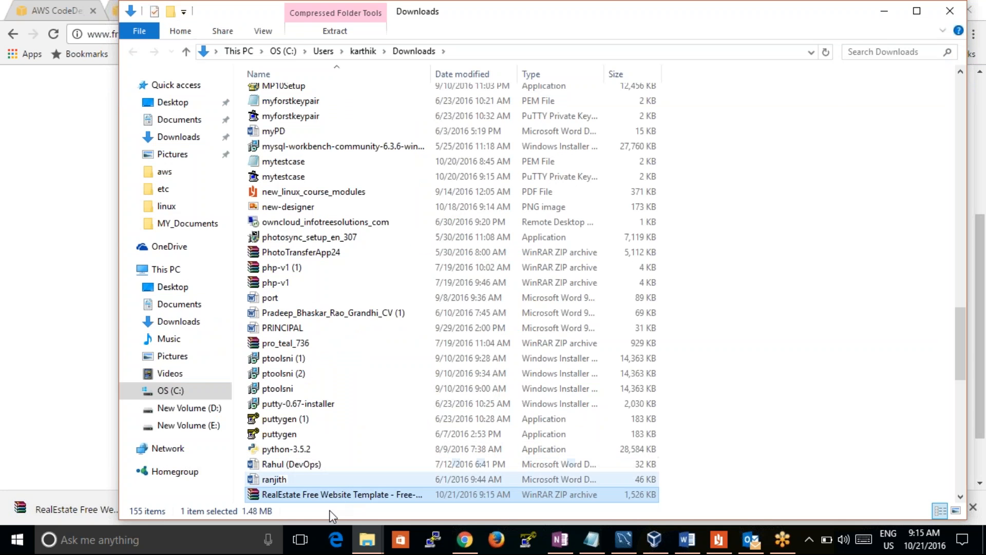
# Return to the browser and open the S3 console from the AWS console home page in place of the EC2 instance list
pyautogui.click(465, 540)
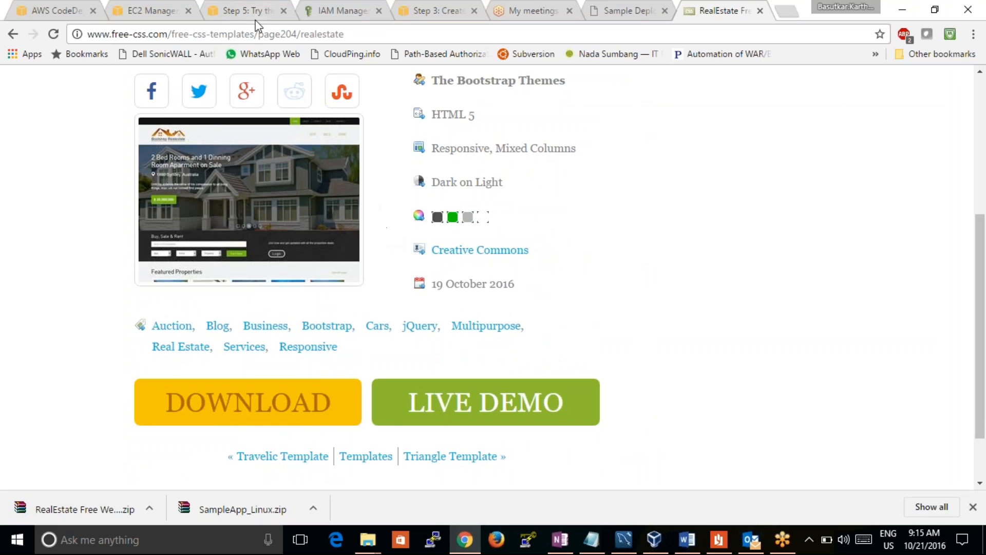
pyautogui.click(146, 3)
pyautogui.click(41, 10)
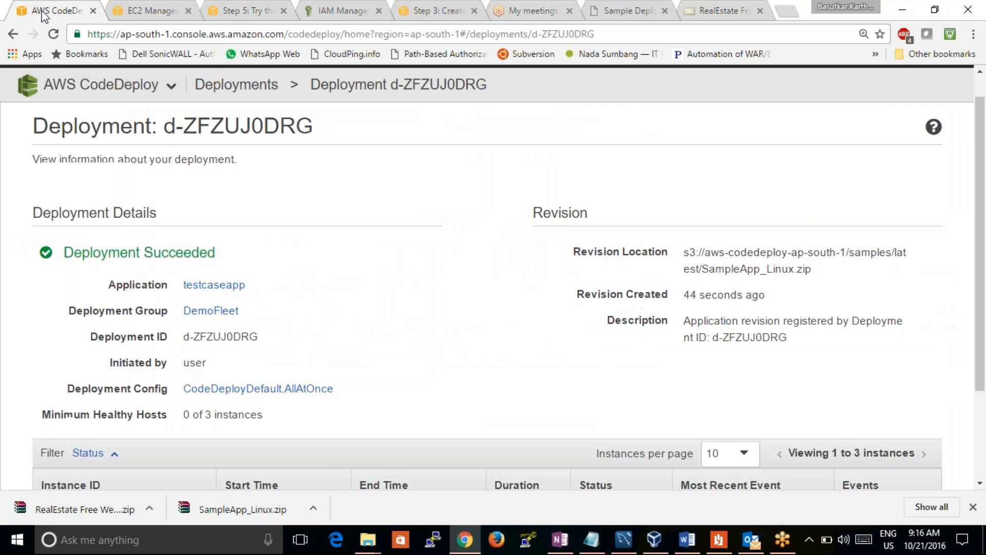
pyautogui.click(178, 11)
pyautogui.scroll(-5, 128, 296)
pyautogui.scroll(-1, 126, 344)
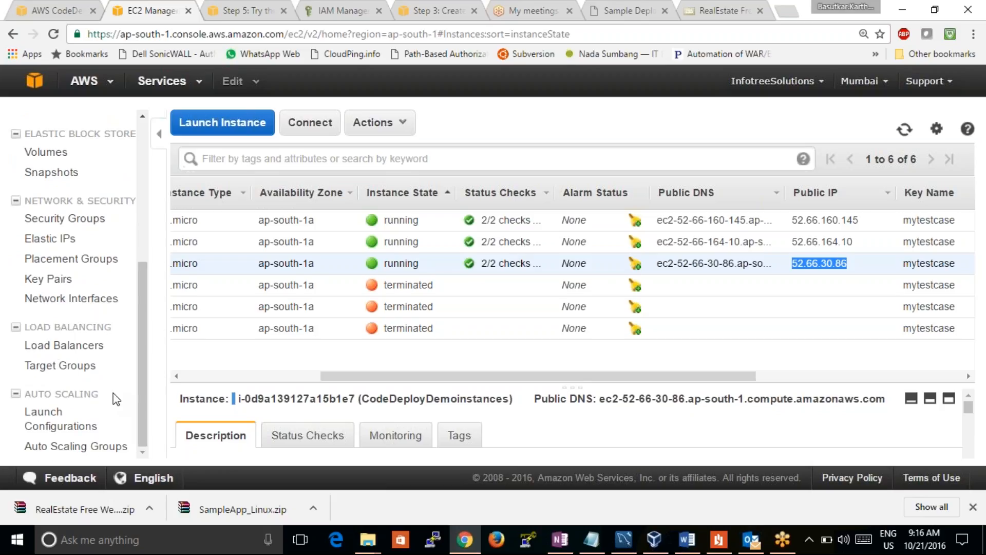
pyautogui.click(34, 80)
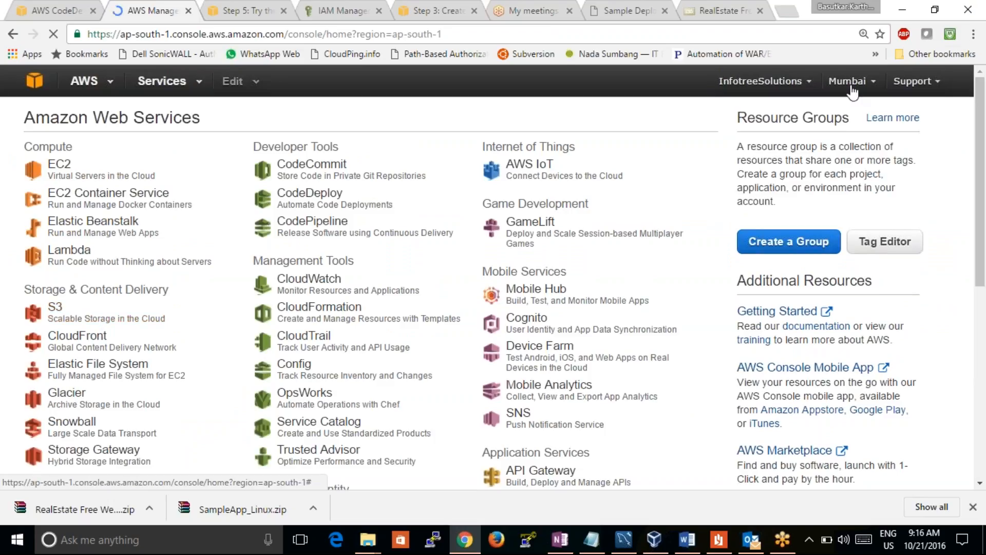
pyautogui.click(53, 307)
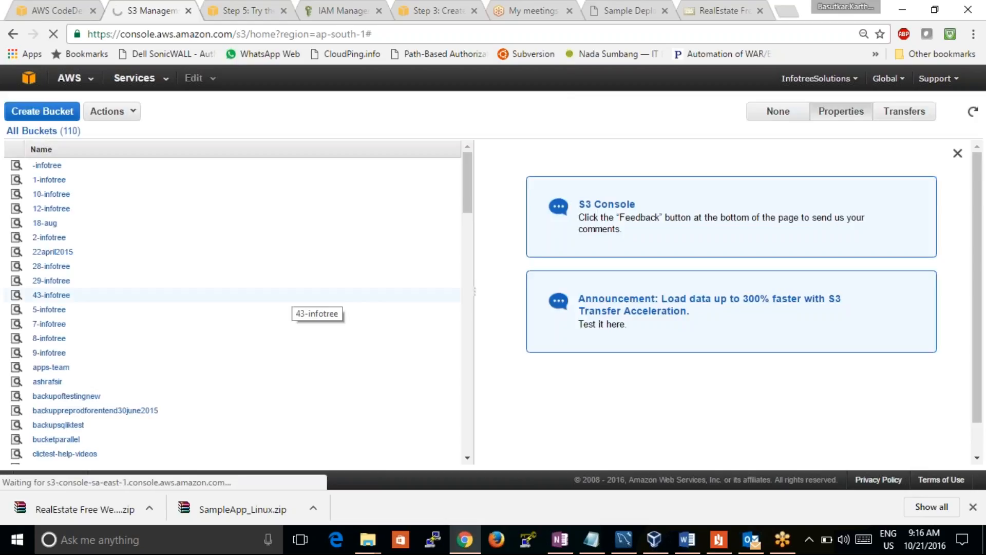
# Find the testcaseaws bucket in the list of all buckets and open it
pyautogui.click(43, 388)
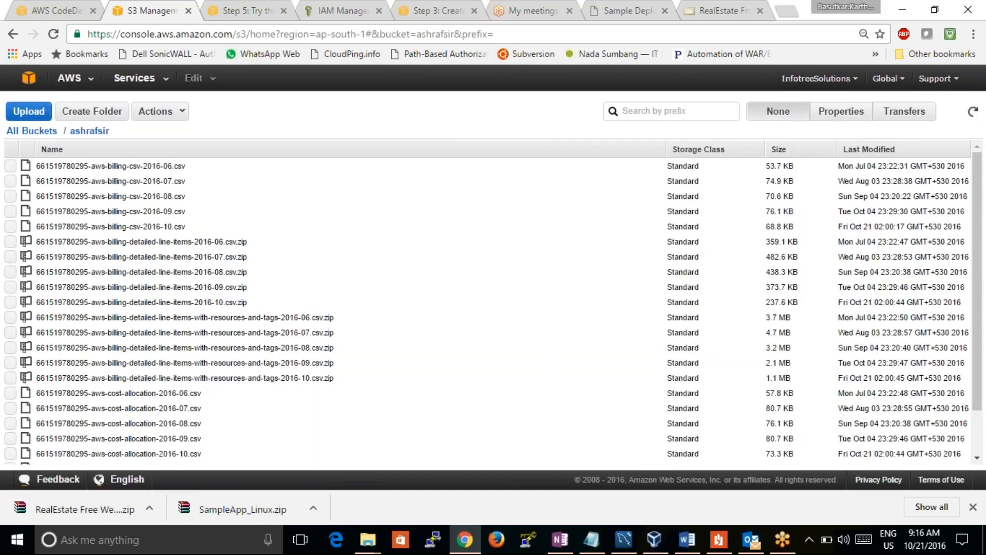
pyautogui.click(11, 35)
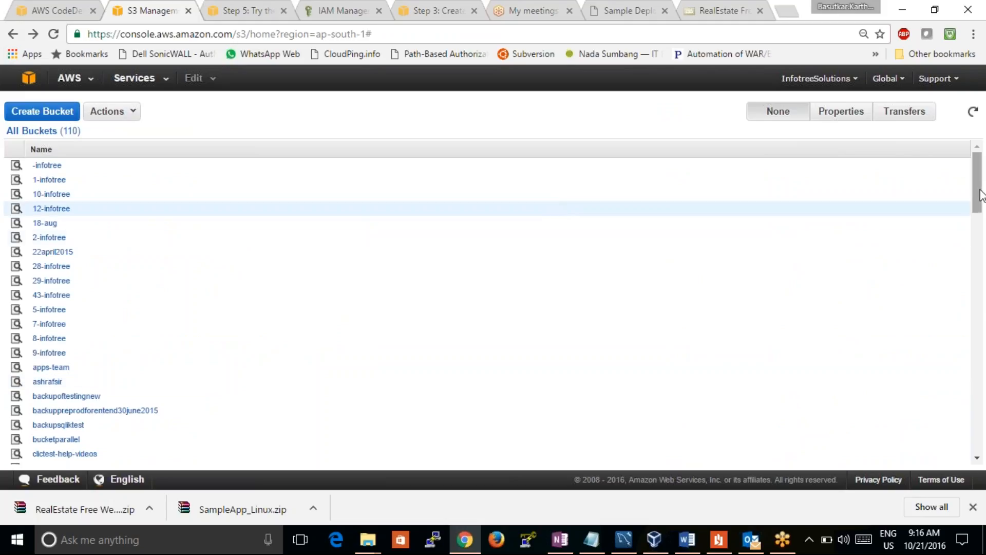
pyautogui.moveTo(980, 195); pyautogui.dragTo(984, 418)
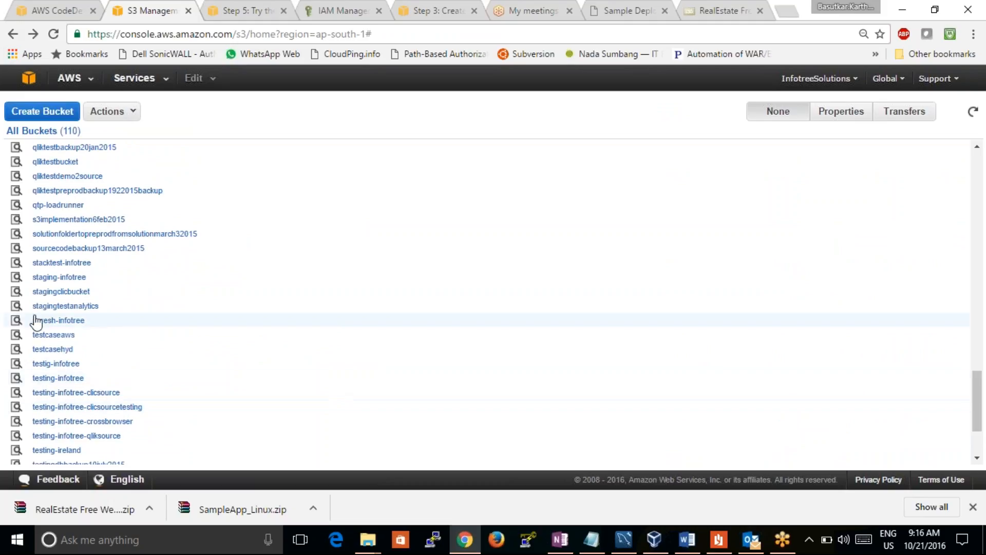
pyautogui.click(50, 335)
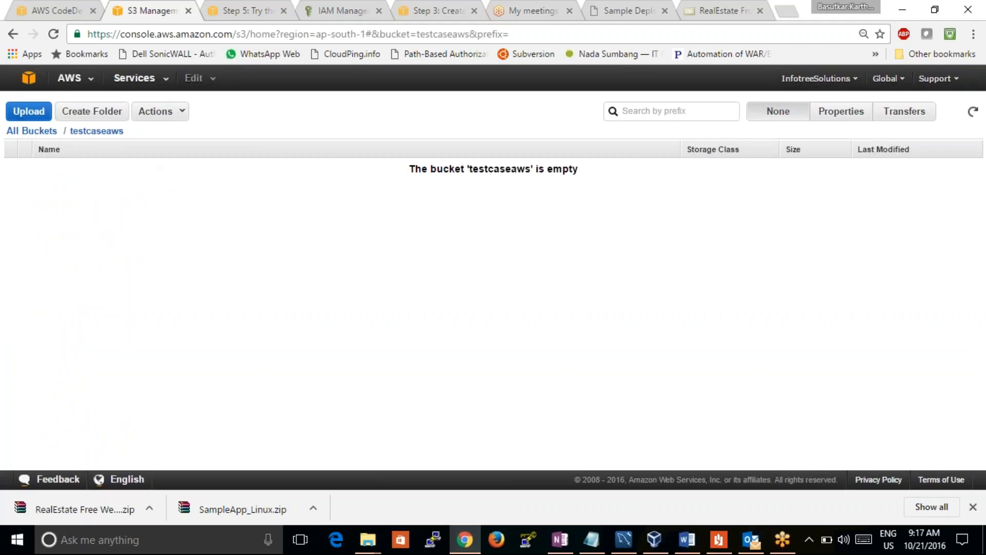
# Upload the downloaded RealEstate Free Website Template zip to the testcaseaws bucket
pyautogui.click(28, 111)
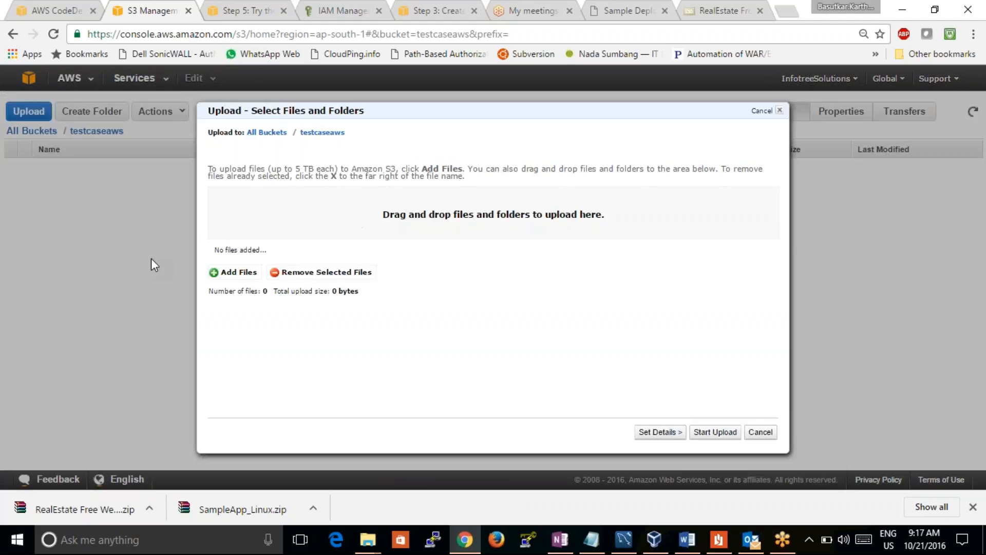
pyautogui.click(216, 275)
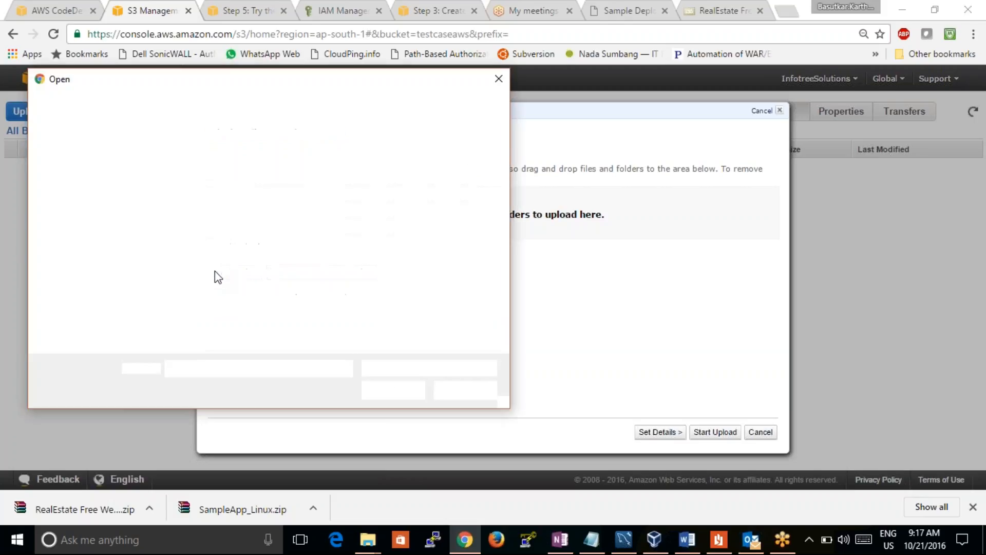
pyautogui.click(498, 79)
pyautogui.moveTo(109, 505); pyautogui.dragTo(450, 221)
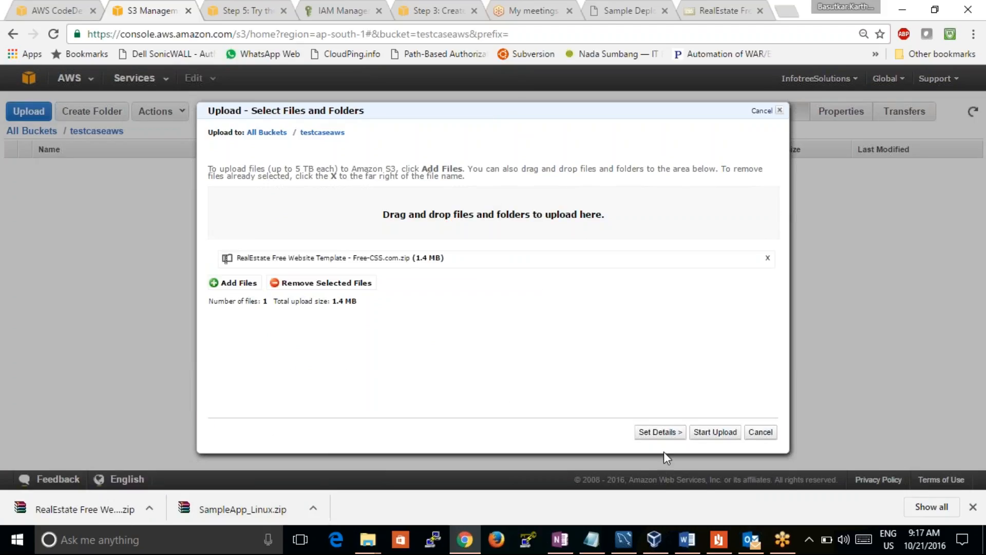
pyautogui.click(720, 435)
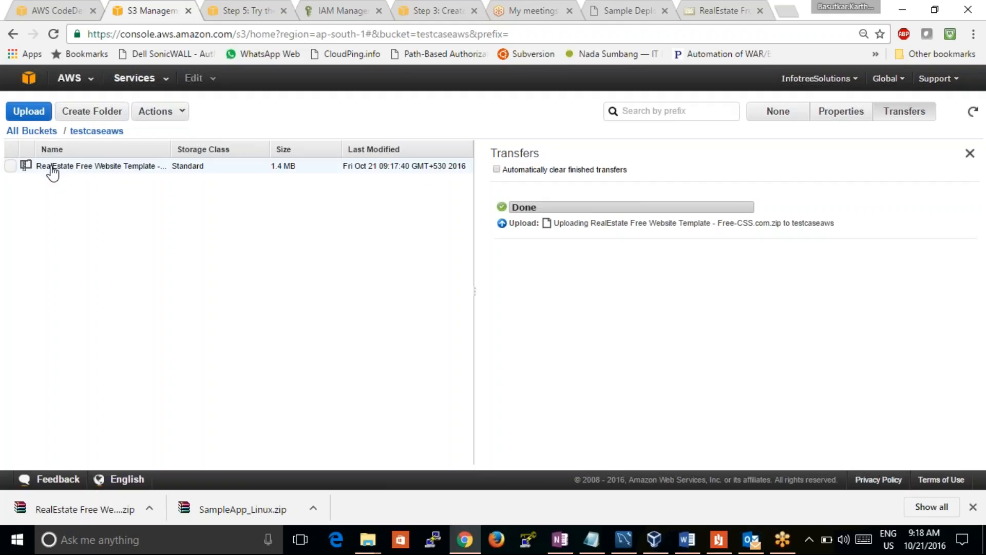
# Grant Everyone the Open/Download, View Permissions and Edit Permissions rights on the uploaded RealEstate zip and save them
pyautogui.click(10, 165)
pyautogui.click(855, 115)
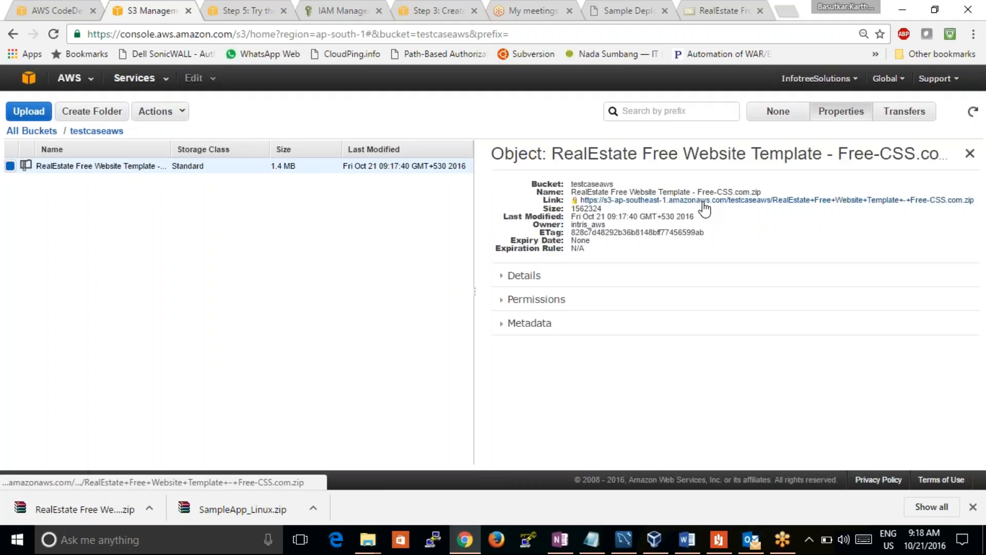
pyautogui.click(509, 299)
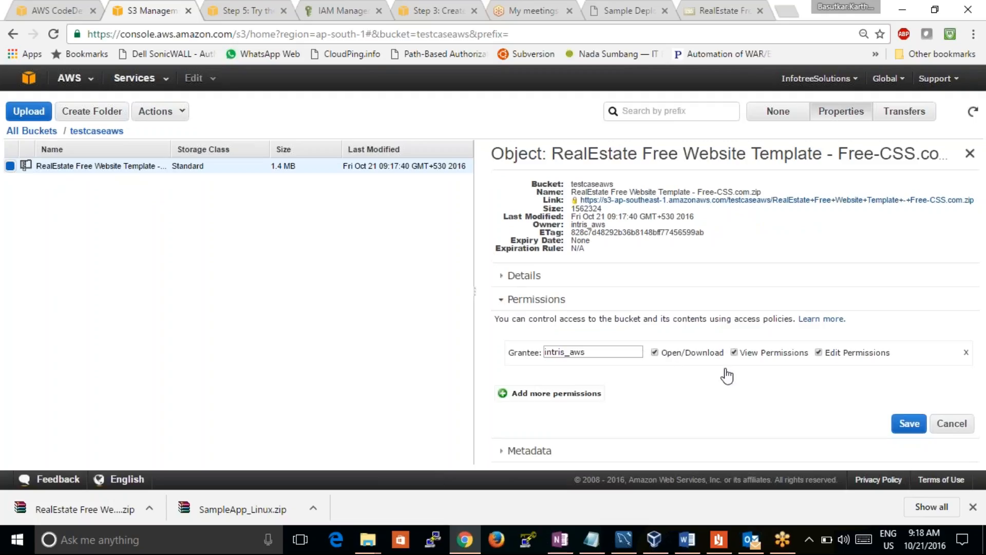
pyautogui.click(504, 393)
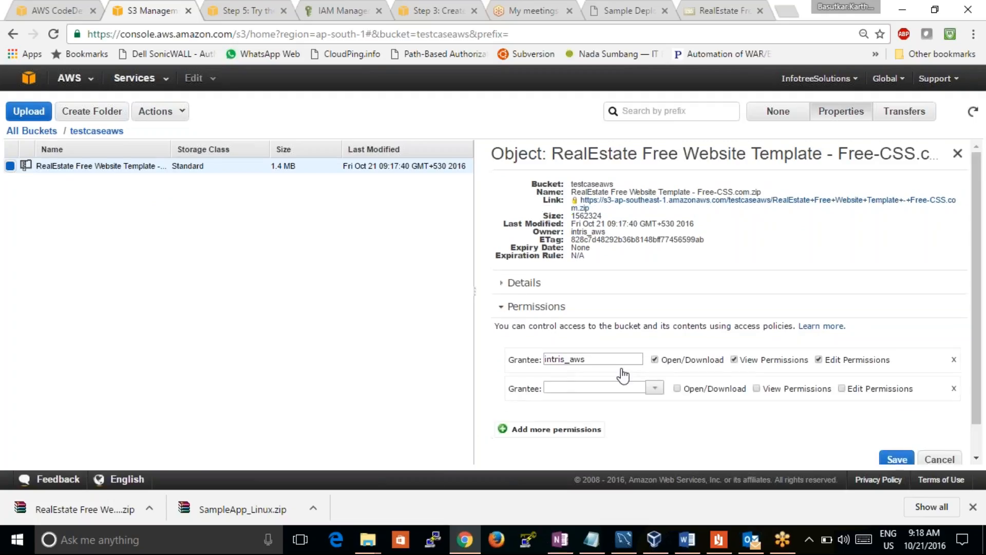
pyautogui.click(655, 388)
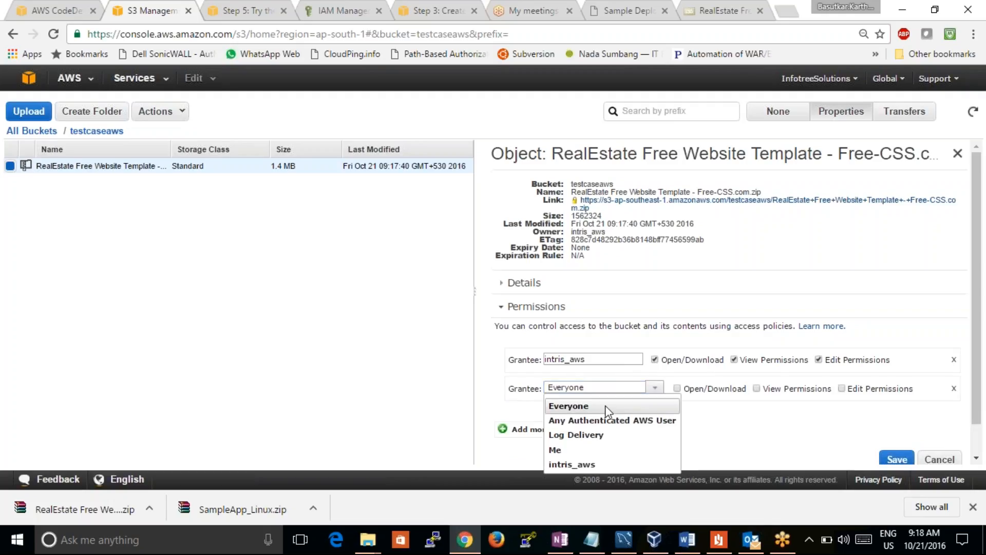
pyautogui.click(606, 405)
pyautogui.click(678, 389)
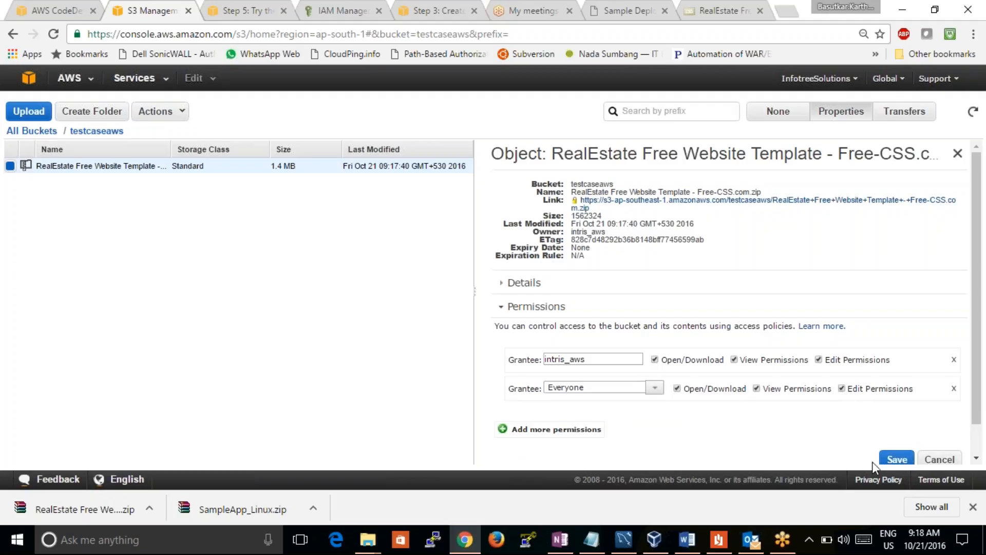
pyautogui.click(897, 459)
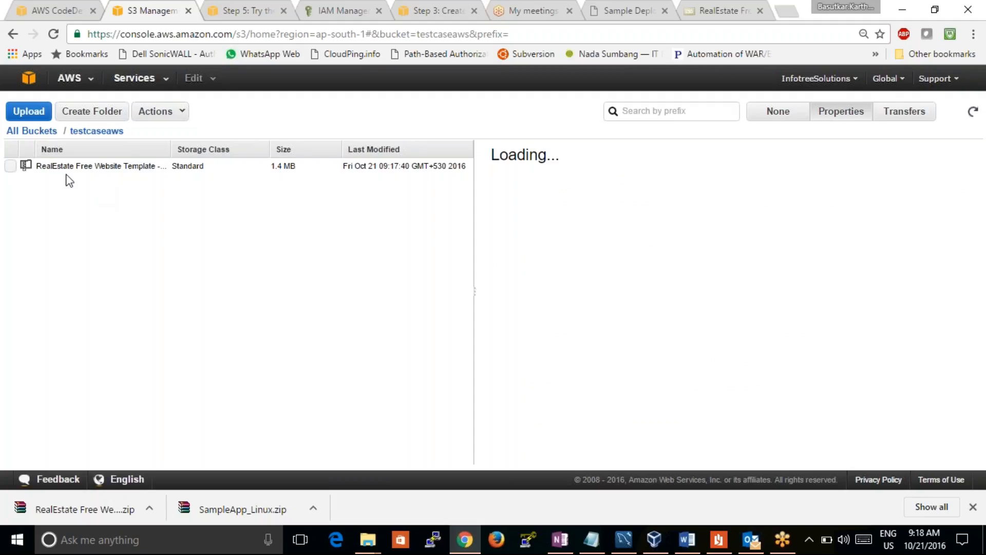
# Copy the uploaded RealEstate zip's S3 link from its properties and return to the CodeDeploy page
pyautogui.click(10, 166)
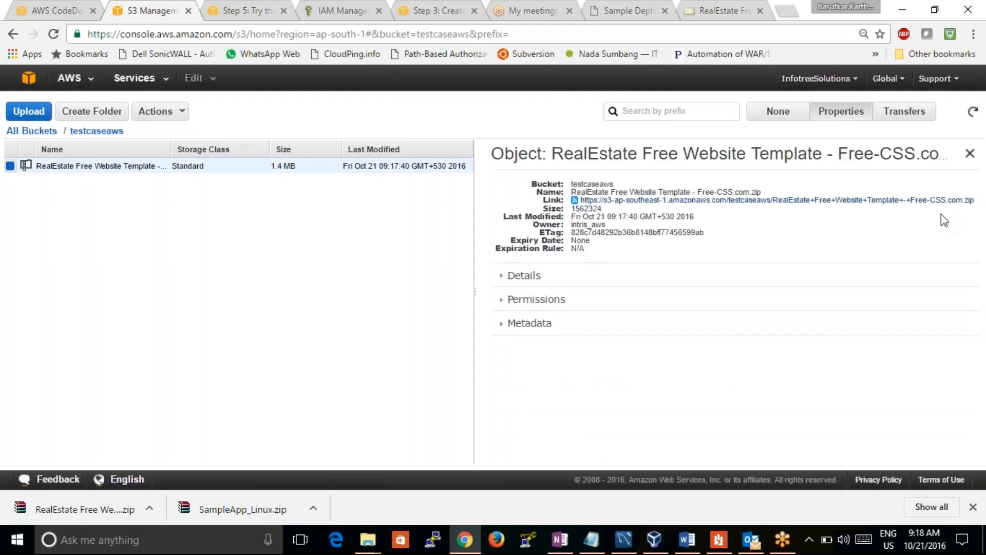
pyautogui.moveTo(974, 200); pyautogui.dragTo(579, 205)
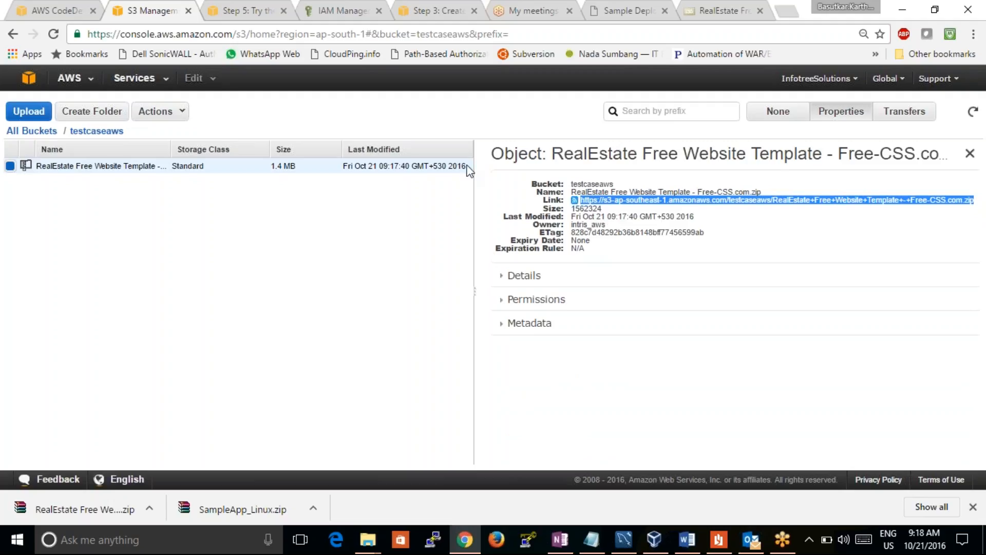
pyautogui.click(62, 10)
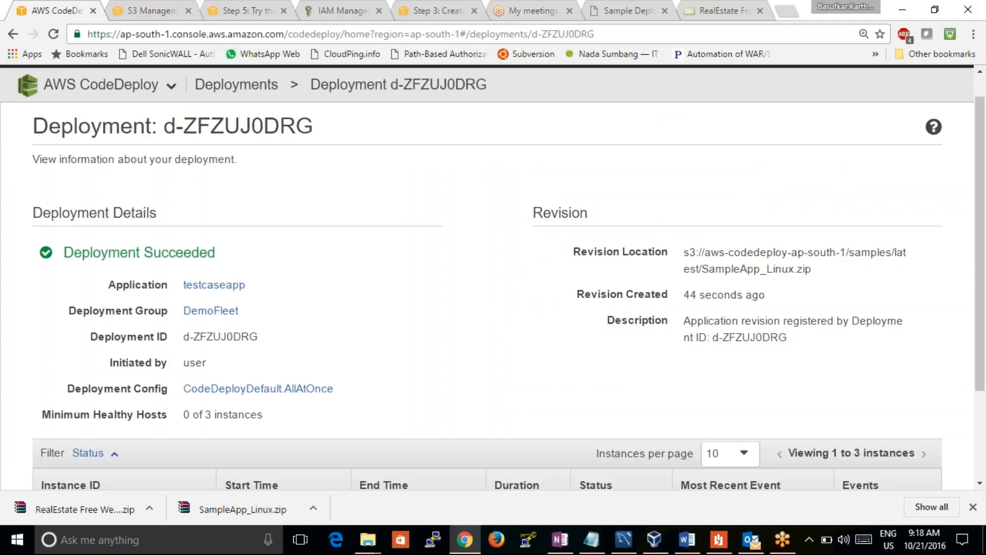
# Go to the CodeDeploy applications list and open the details of testcaseapp
pyautogui.click(101, 85)
pyautogui.click(86, 115)
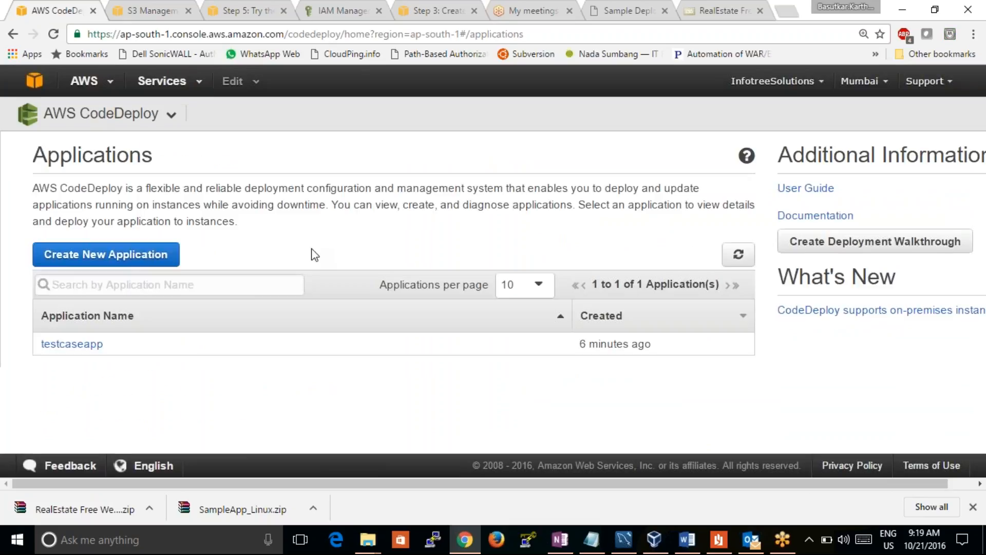
pyautogui.click(72, 343)
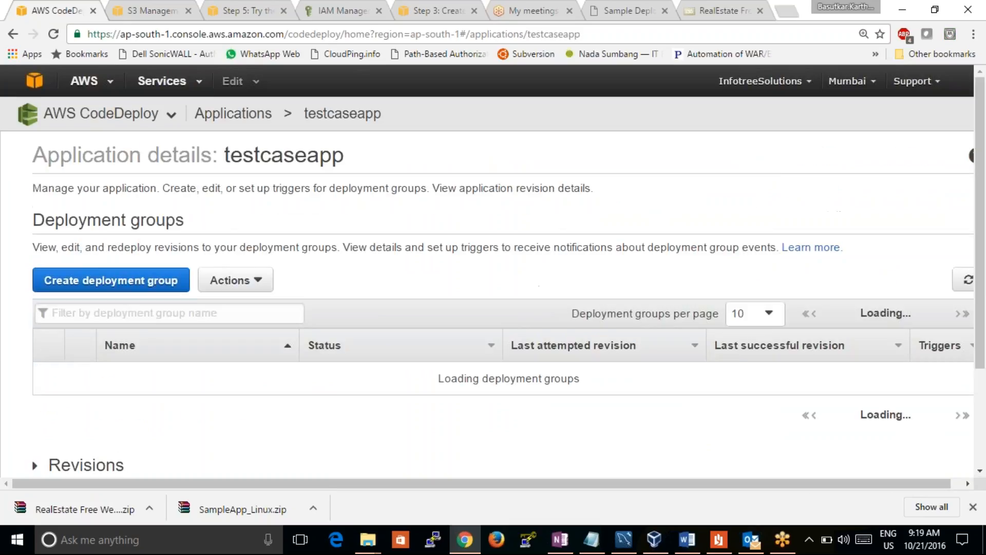
pyautogui.moveTo(979, 211)
pyautogui.mouseDown()
pyautogui.moveTo(978, 338)
pyautogui.moveTo(983, 211)
pyautogui.mouseUp()
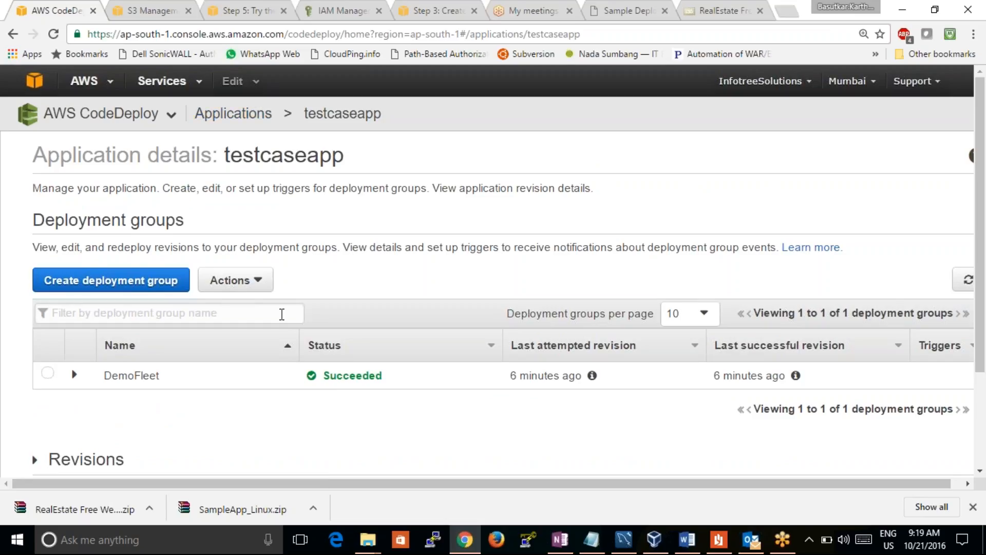
pyautogui.click(147, 382)
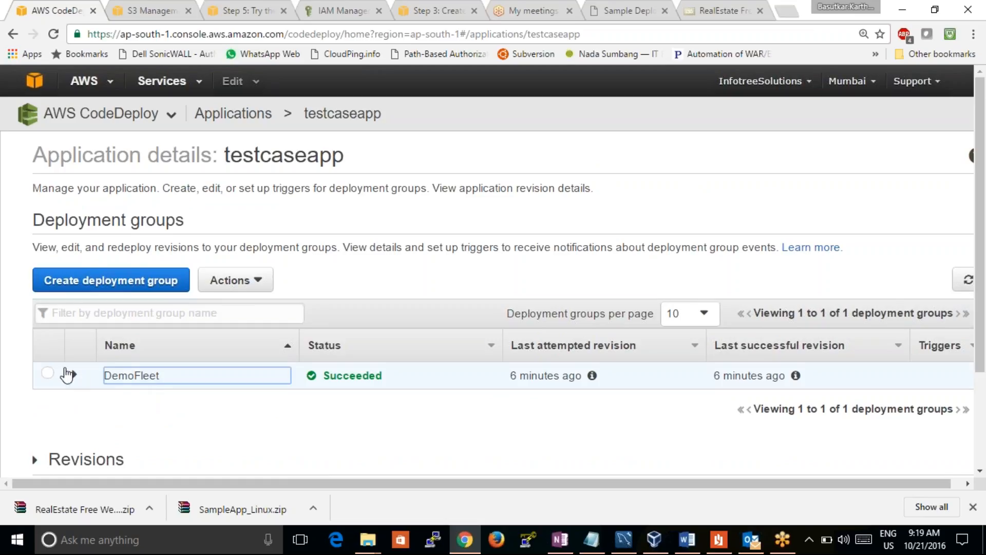
pyautogui.click(241, 281)
pyautogui.click(365, 280)
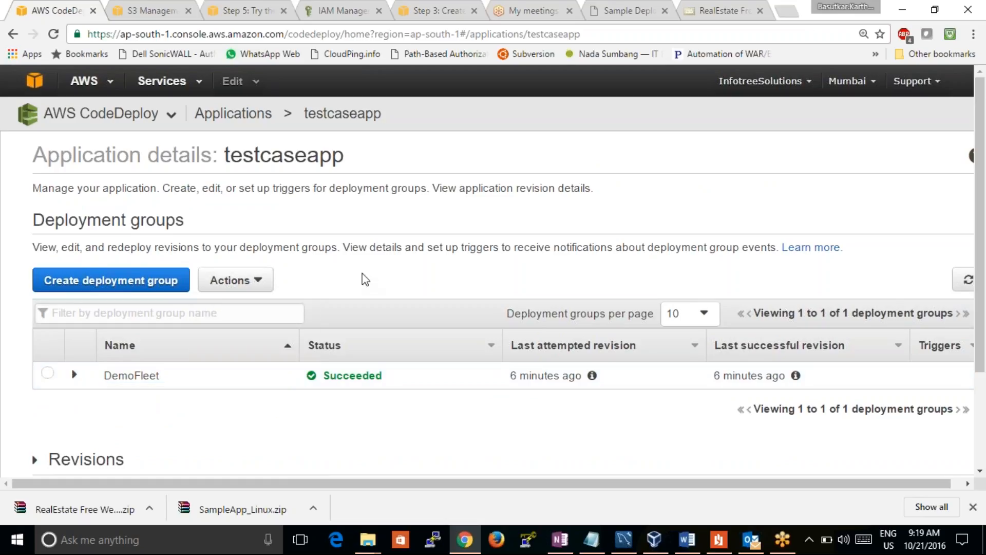
# Reopen testcaseapp from the applications list and expand its Revisions section
pyautogui.click(234, 113)
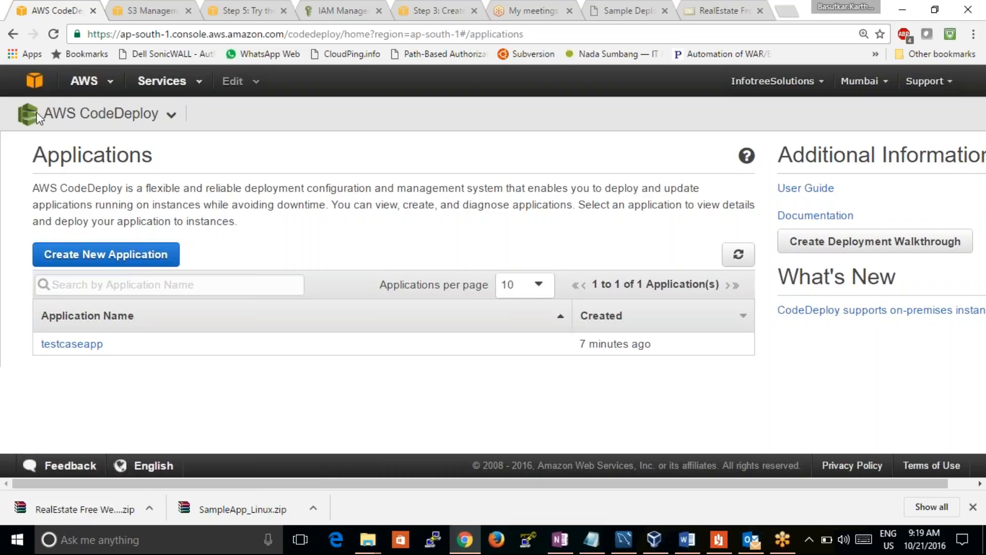
pyautogui.click(93, 344)
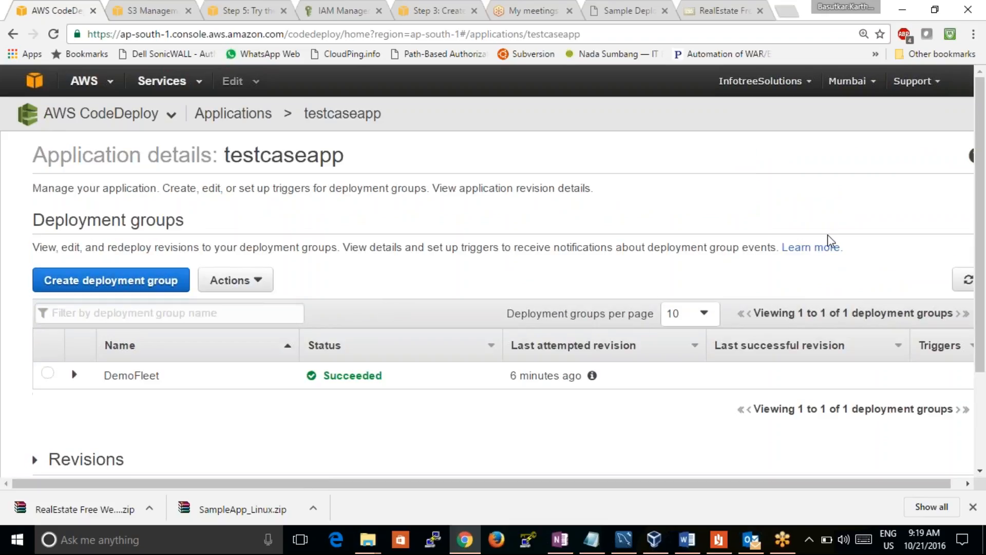
pyautogui.moveTo(979, 161); pyautogui.dragTo(984, 306)
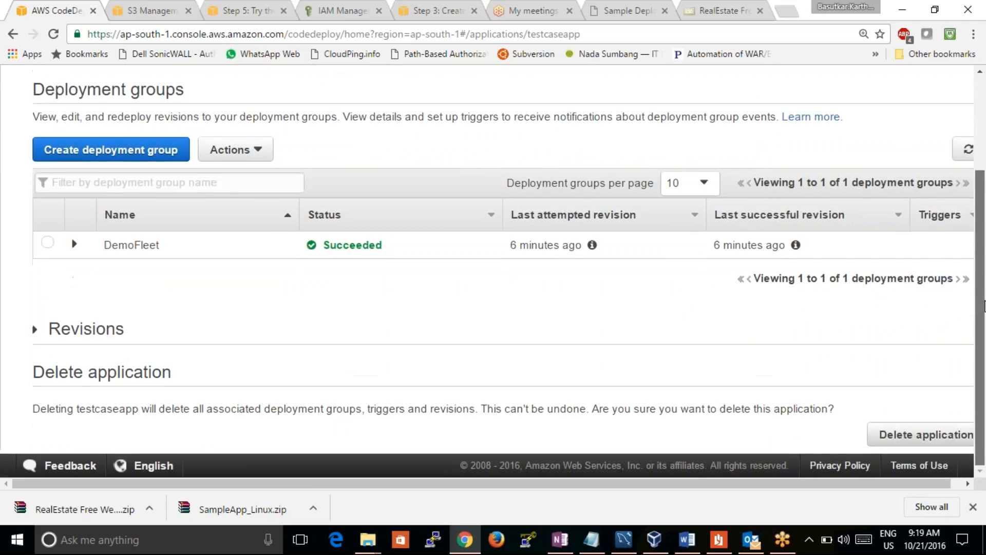
pyautogui.click(39, 329)
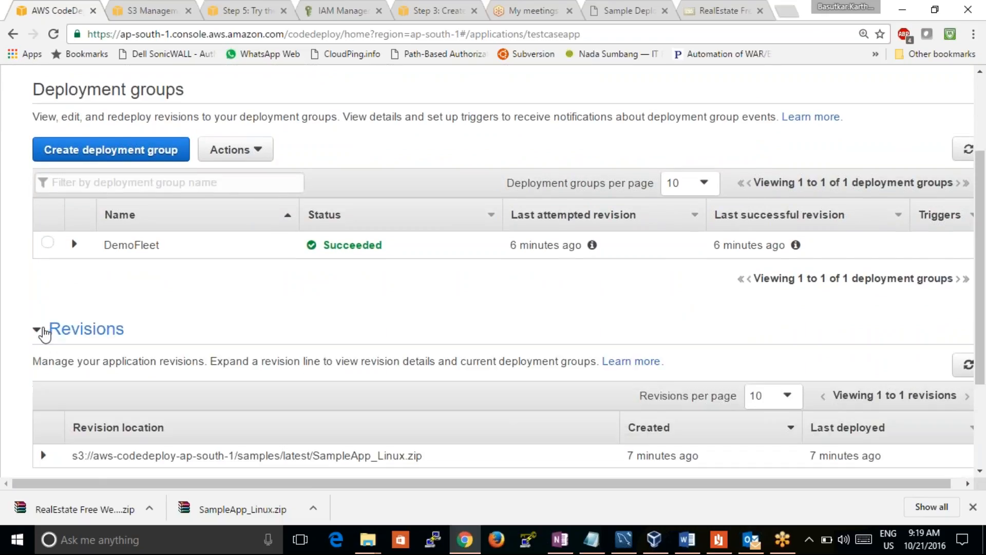
# Examine the details of the SampleApp_Linux.zip revision of testcaseapp and refresh the revisions list
pyautogui.moveTo(982, 270); pyautogui.dragTo(981, 350)
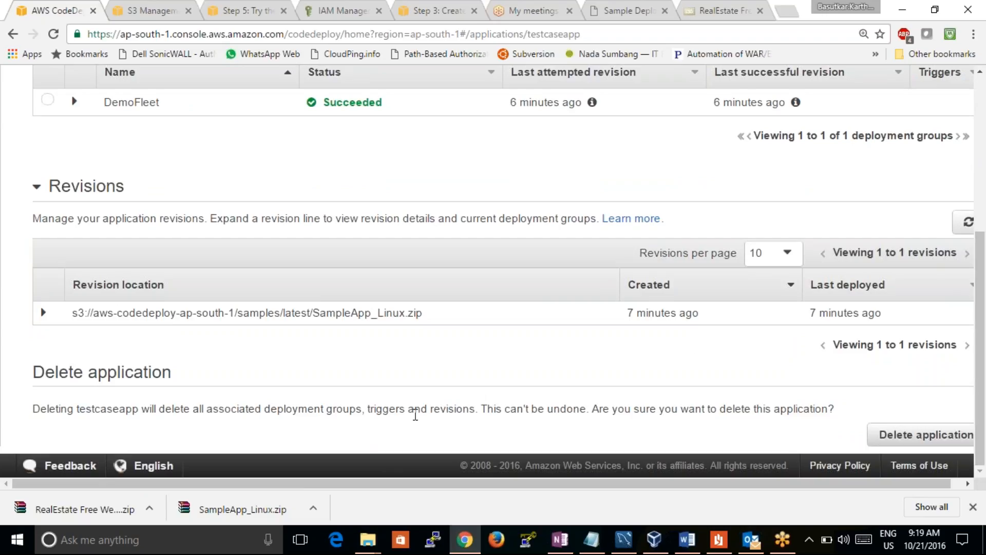
pyautogui.click(44, 313)
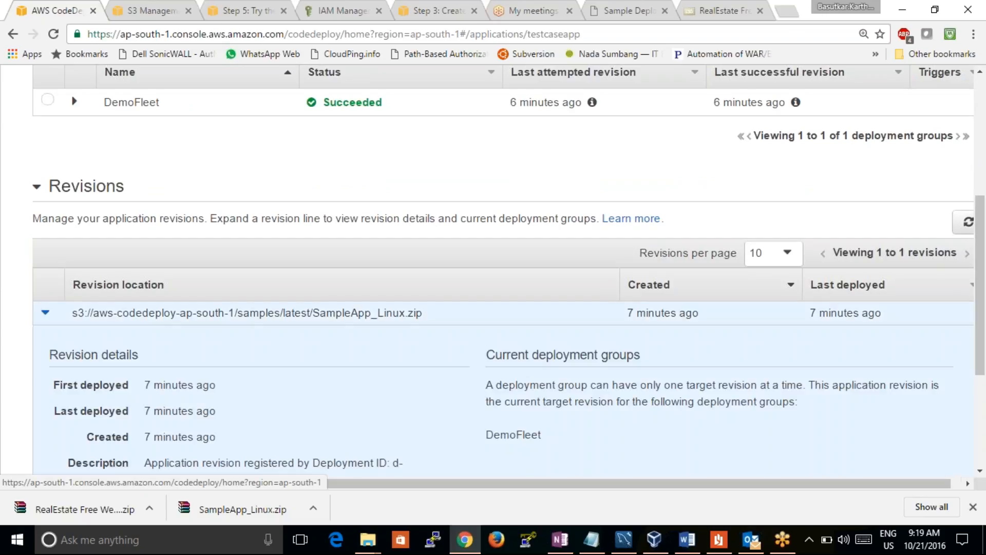
pyautogui.click(46, 312)
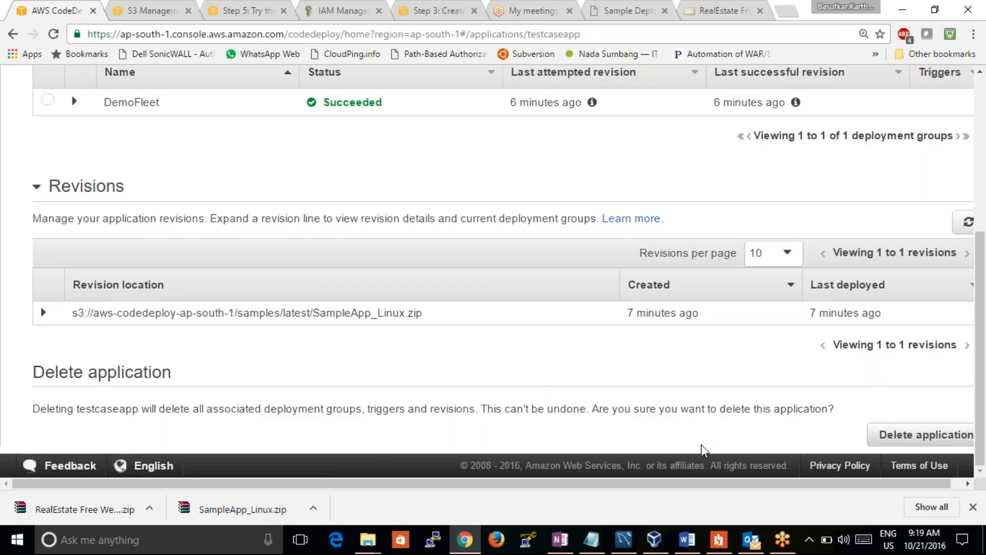
pyautogui.moveTo(696, 485); pyautogui.dragTo(804, 483)
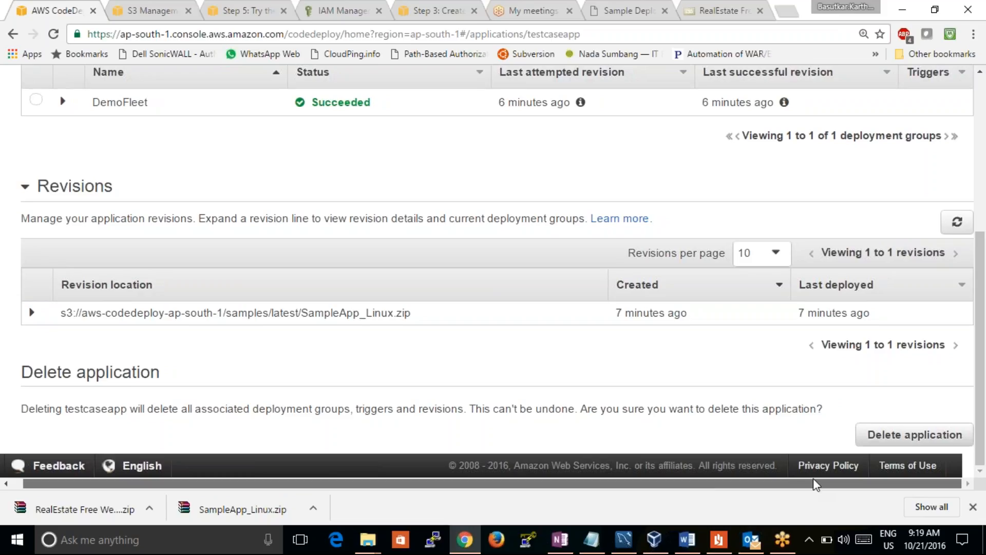
pyautogui.moveTo(684, 484); pyautogui.dragTo(638, 482)
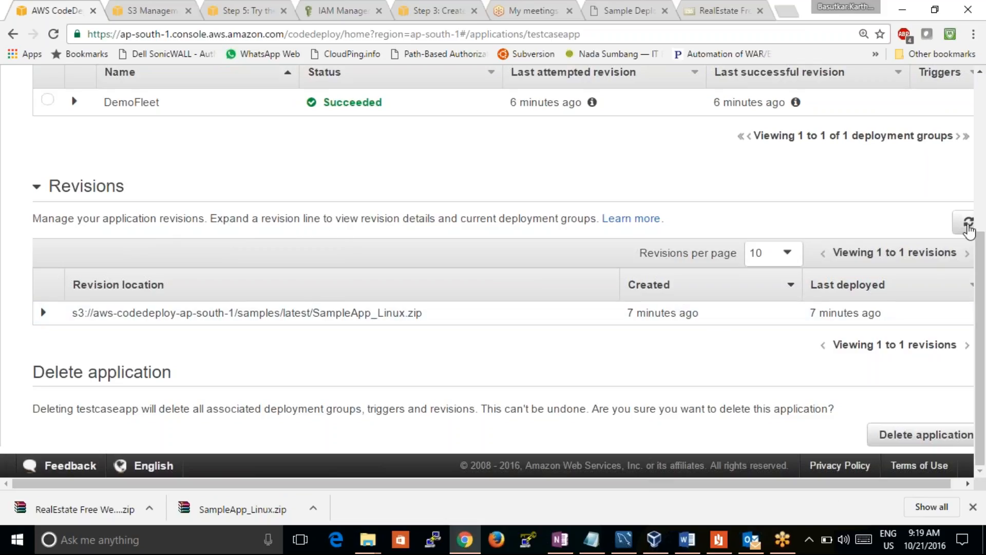
pyautogui.scroll(1, 979, 253)
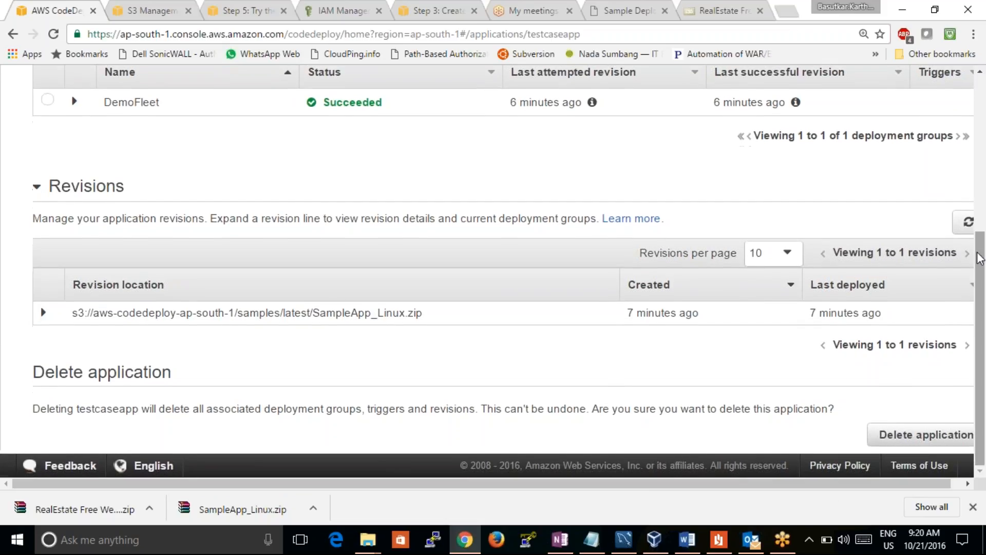
pyautogui.click(968, 229)
pyautogui.scroll(-5, 454, 218)
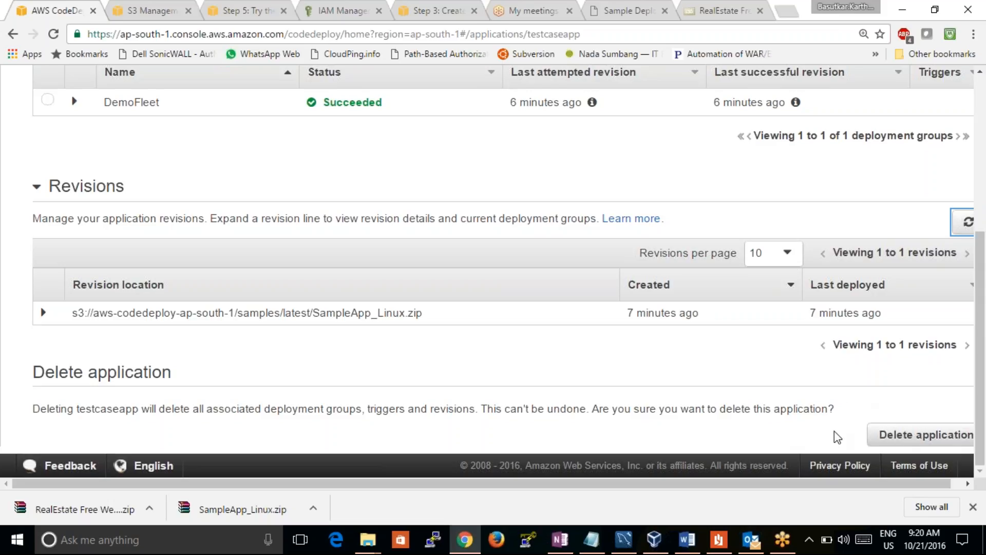
# Open the DemoFleet deployment group for editing to view its settings, and return to the applications list without changes
pyautogui.scroll(3, 983, 315)
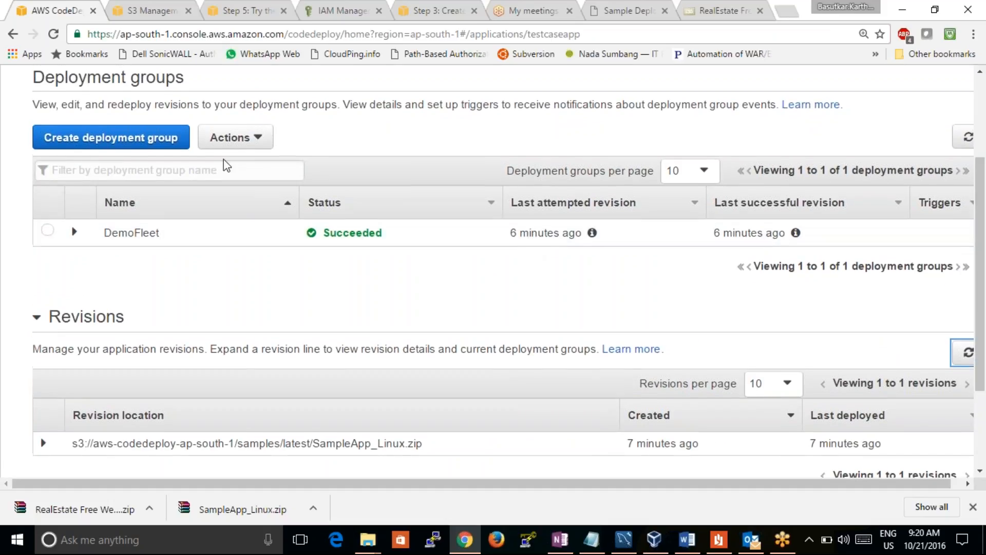
pyautogui.click(257, 137)
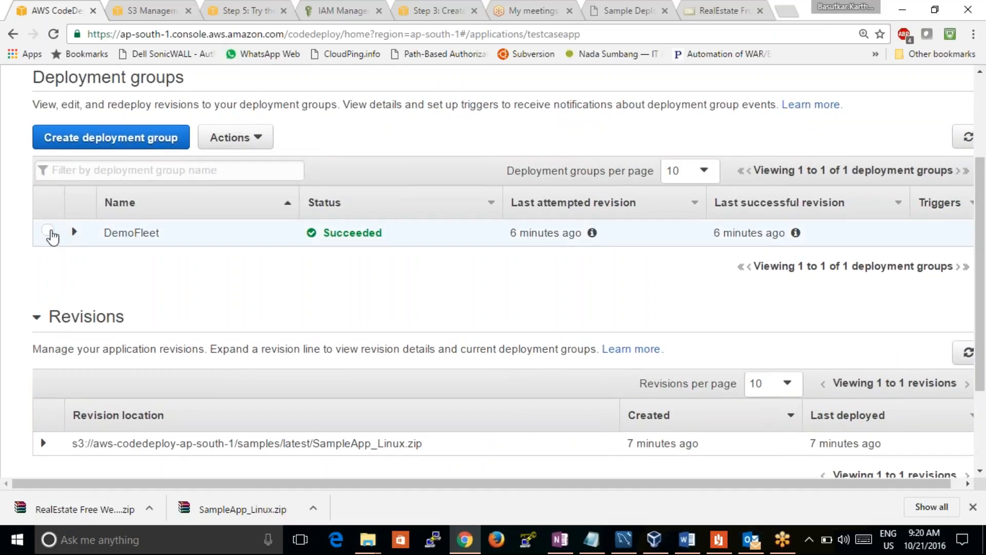
pyautogui.click(47, 230)
pyautogui.click(241, 145)
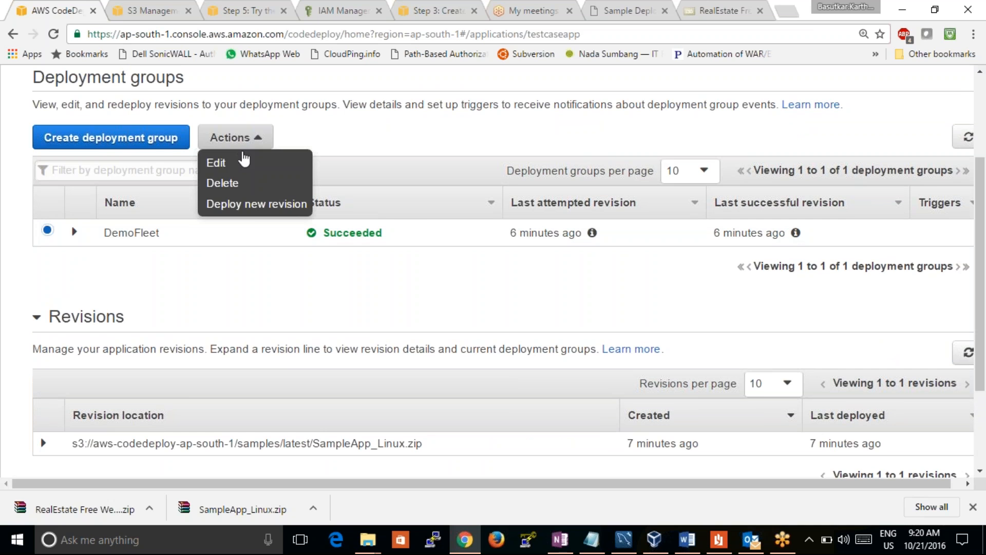
pyautogui.click(242, 163)
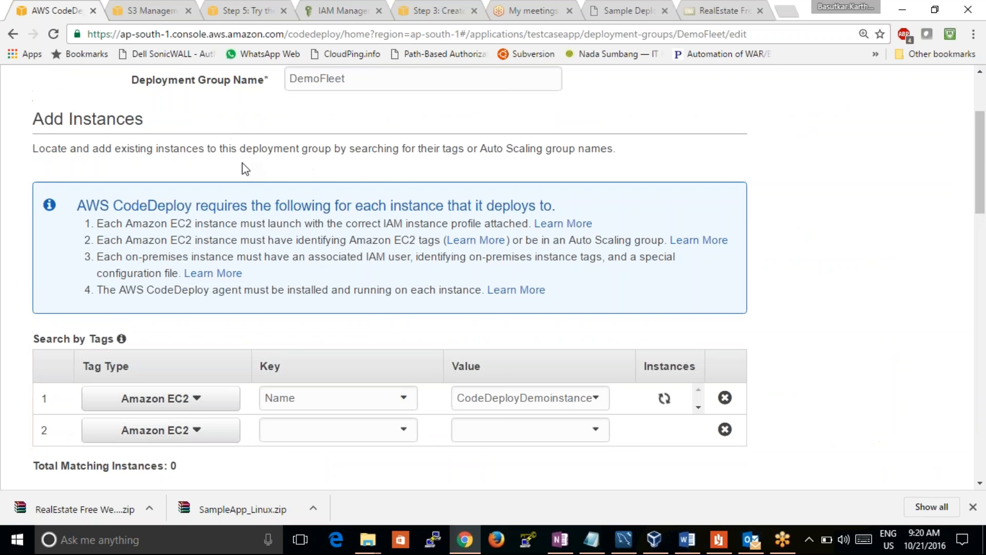
pyautogui.moveTo(980, 197); pyautogui.dragTo(953, 130)
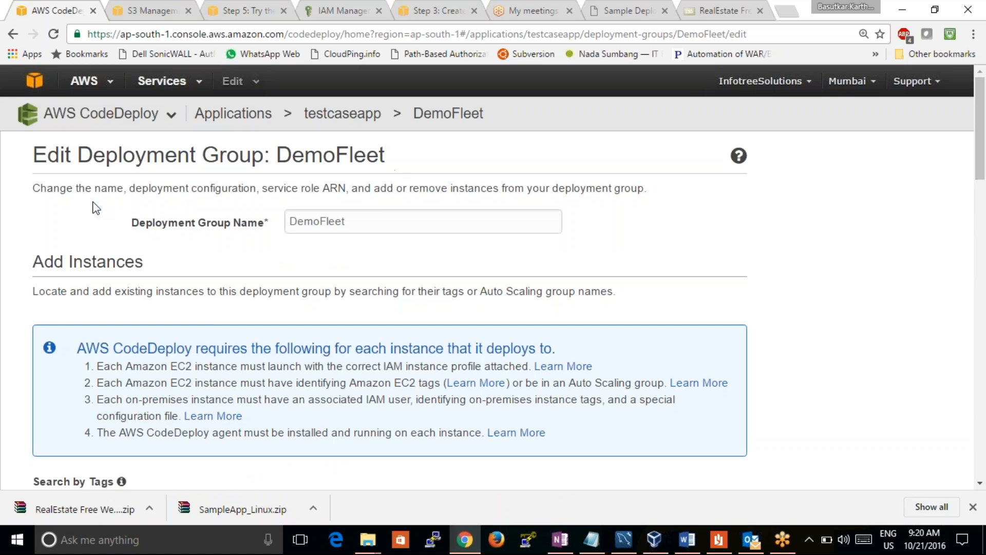
pyautogui.click(240, 118)
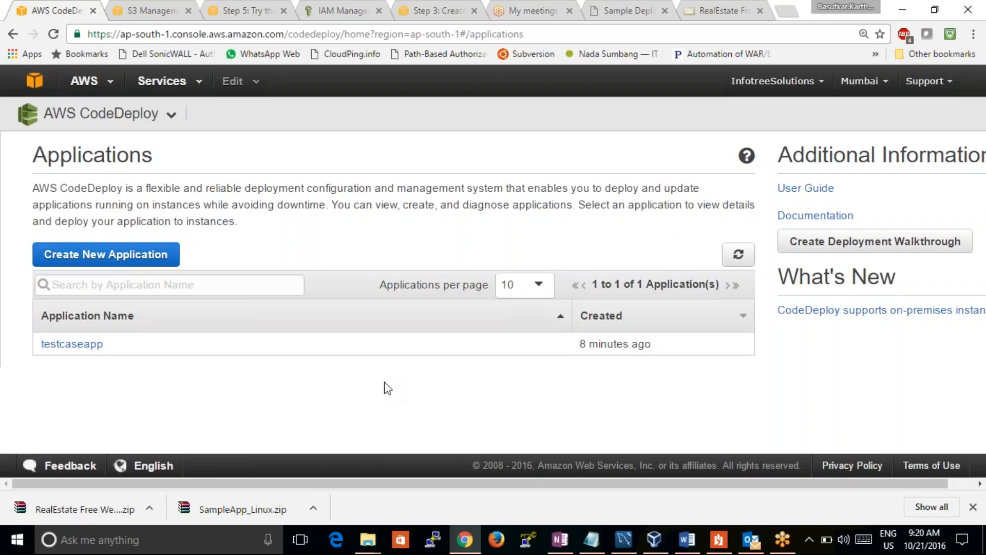
# Open the CodeDeploy deployment configurations page to view the available configurations
pyautogui.click(172, 116)
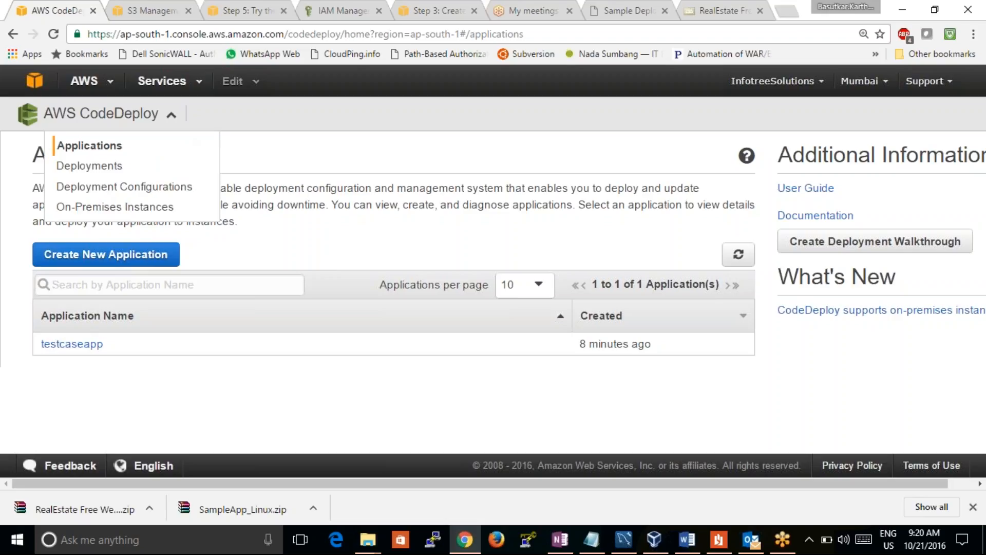
pyautogui.click(141, 116)
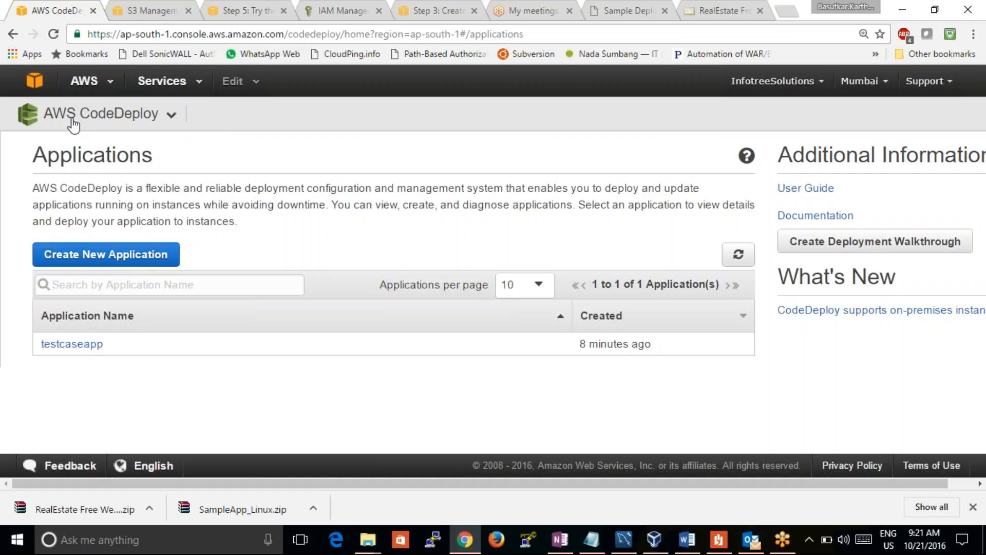
pyautogui.click(72, 120)
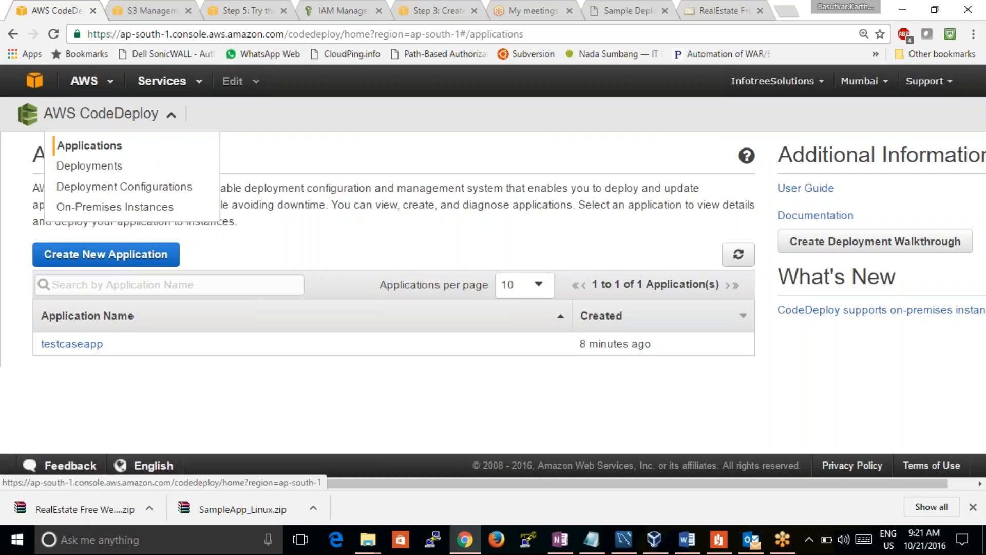
pyautogui.click(120, 191)
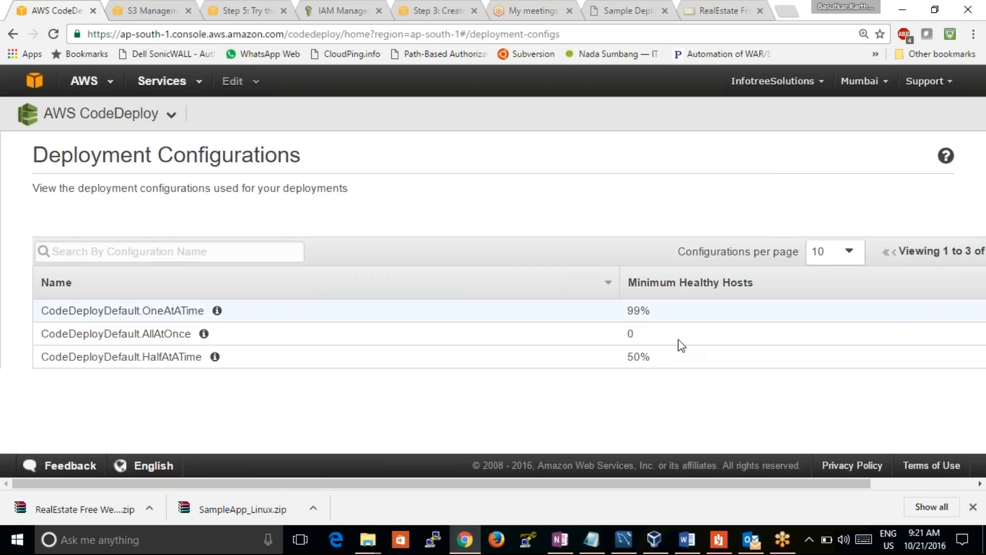
# Go to the CodeDeploy deployments list and expand the details of the existing testcaseapp deployment
pyautogui.click(110, 115)
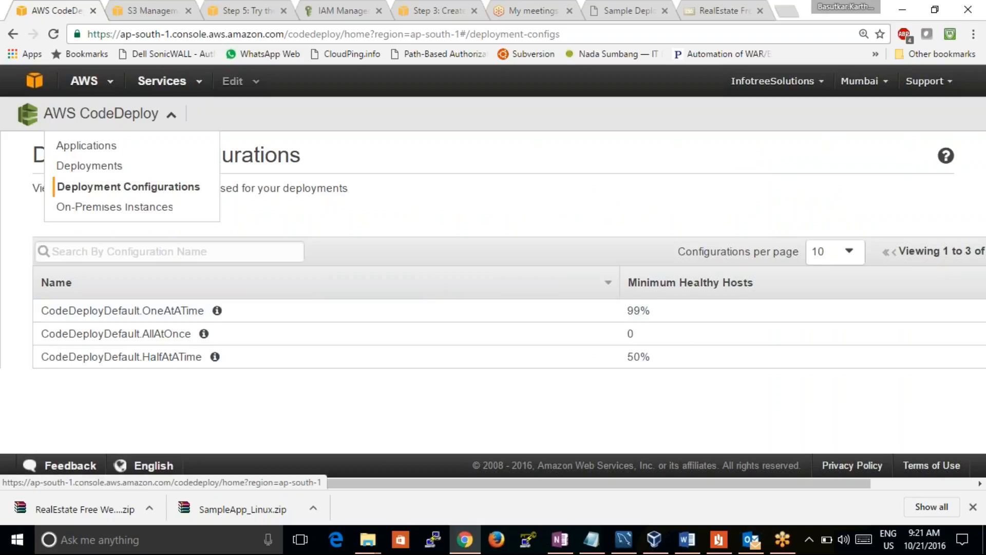
pyautogui.click(109, 166)
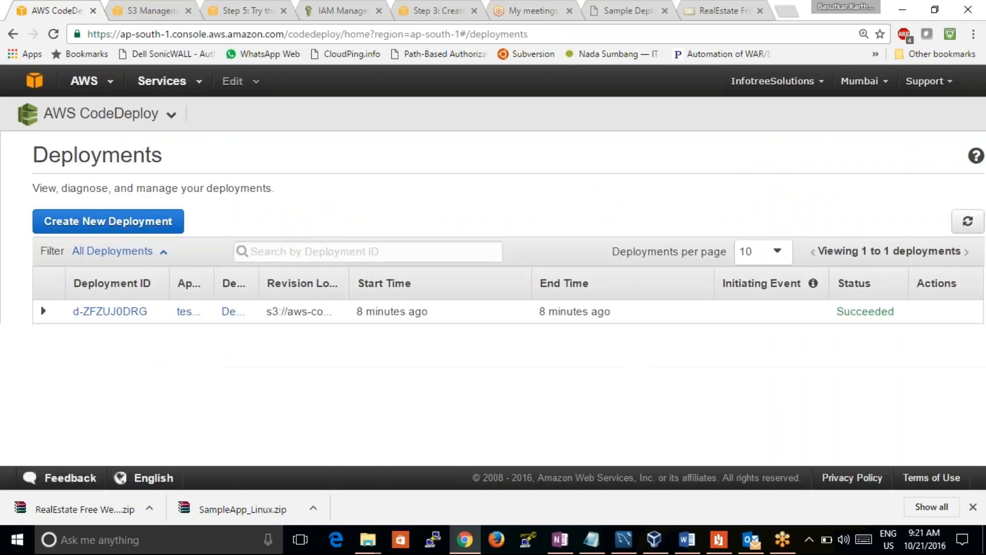
pyautogui.click(43, 311)
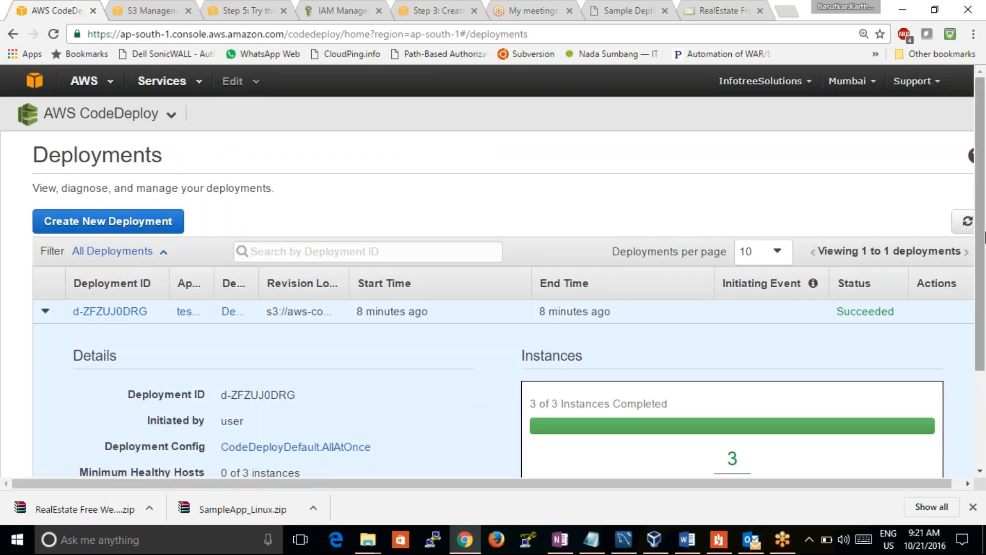
pyautogui.moveTo(983, 242)
pyautogui.mouseDown()
pyautogui.moveTo(984, 365)
pyautogui.moveTo(972, 232)
pyautogui.mouseUp()
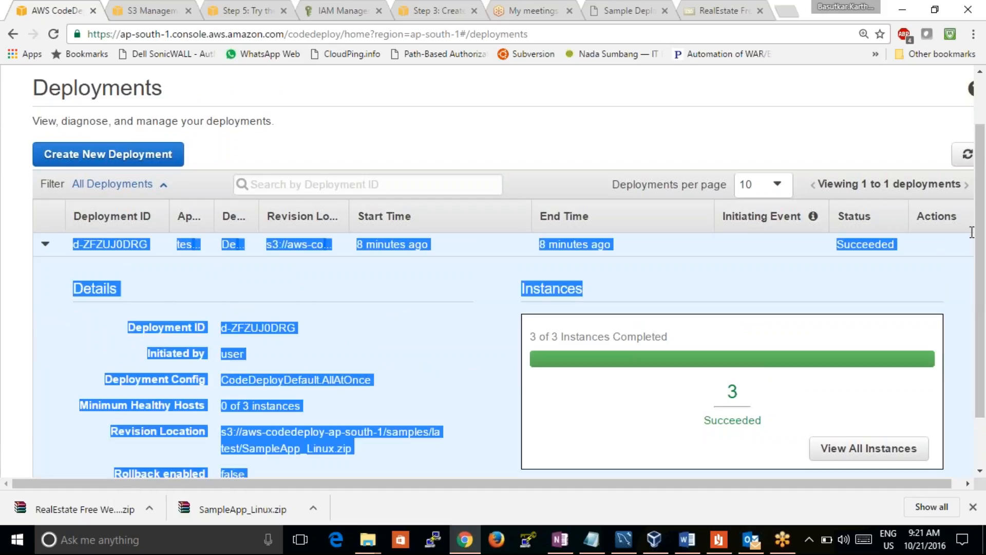
# Start a new deployment for the testcaseapp application with DemoFleet as the deployment group
pyautogui.click(295, 123)
pyautogui.click(170, 155)
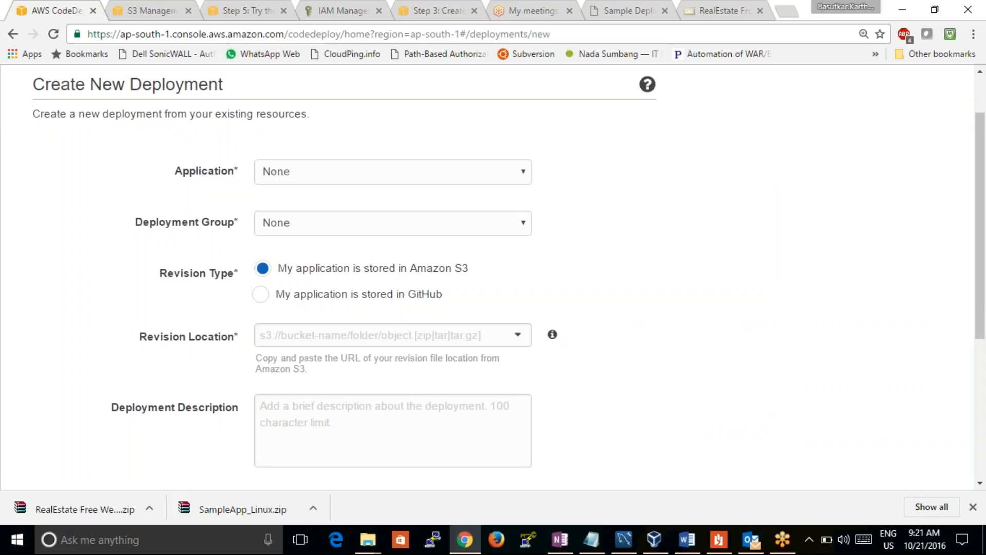
pyautogui.click(337, 172)
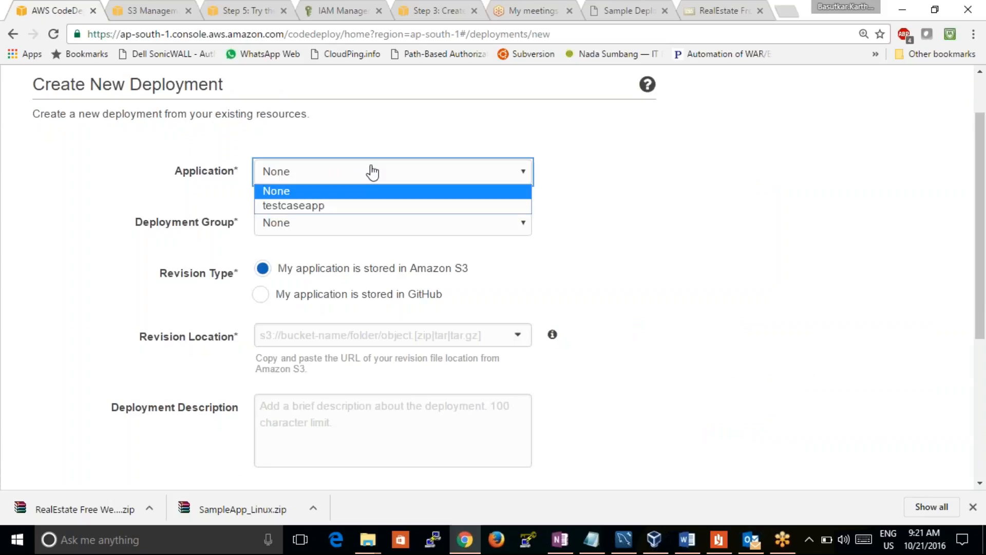
pyautogui.click(341, 207)
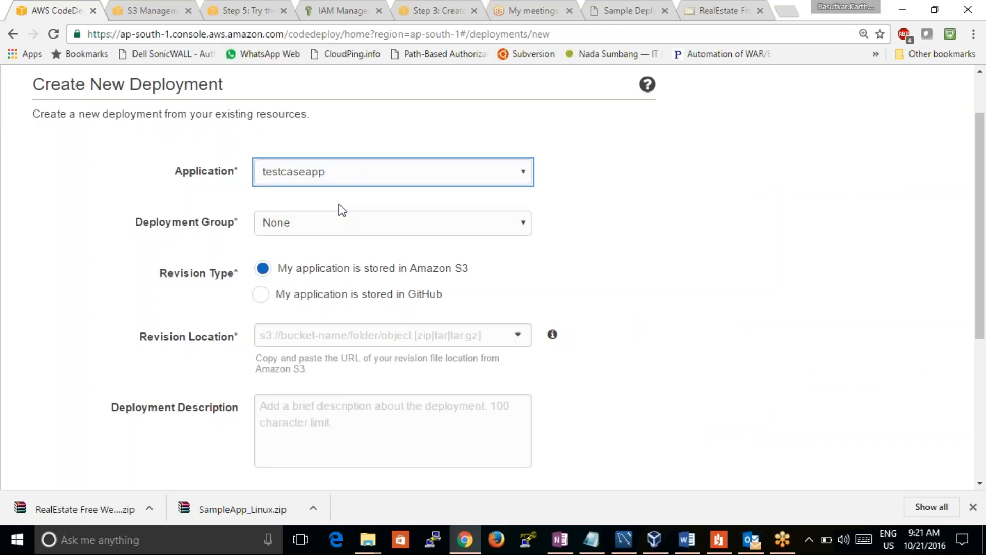
pyautogui.click(339, 224)
pyautogui.click(333, 257)
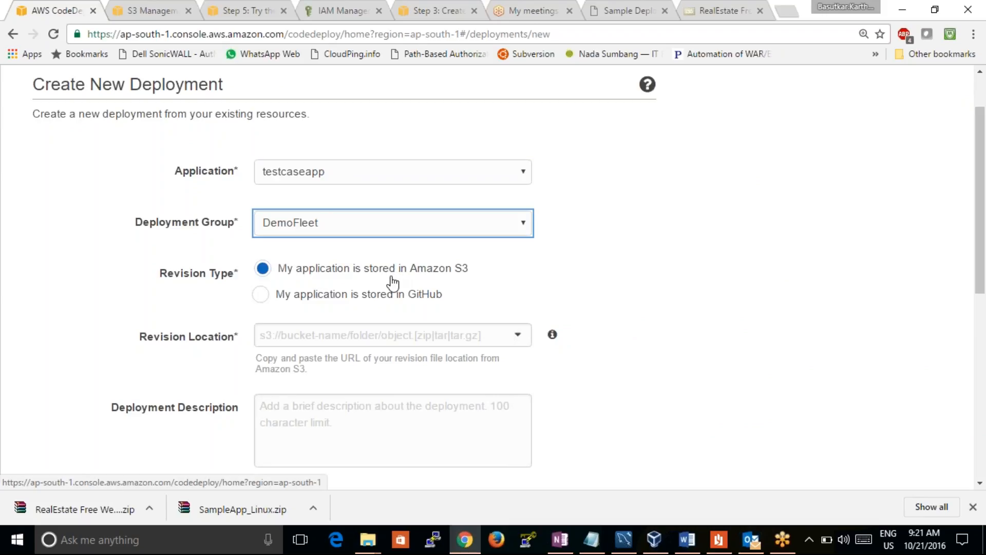
# Paste the copied S3 link of the RealEstate website template zip as the revision location
pyautogui.click(309, 336)
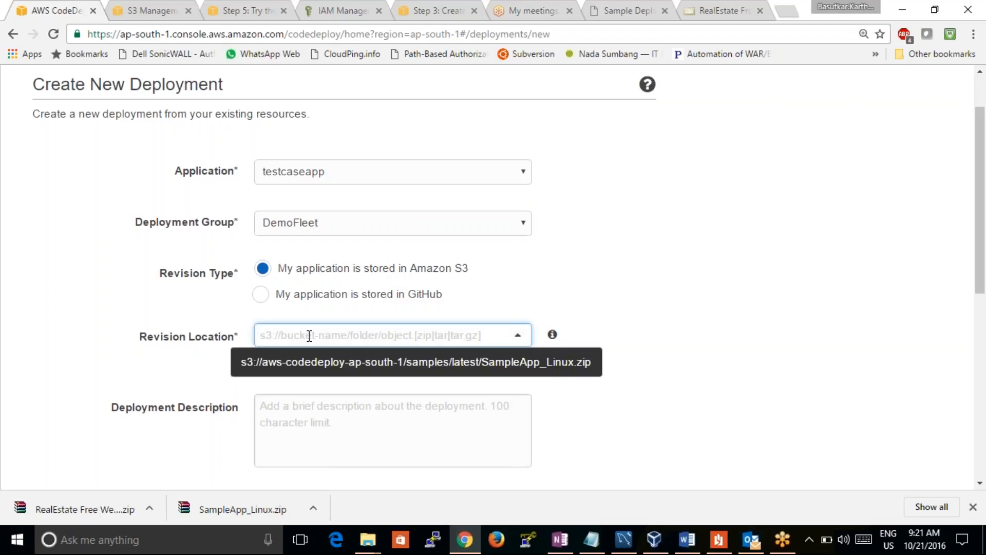
pyautogui.hotkey('ctrl', 'v')
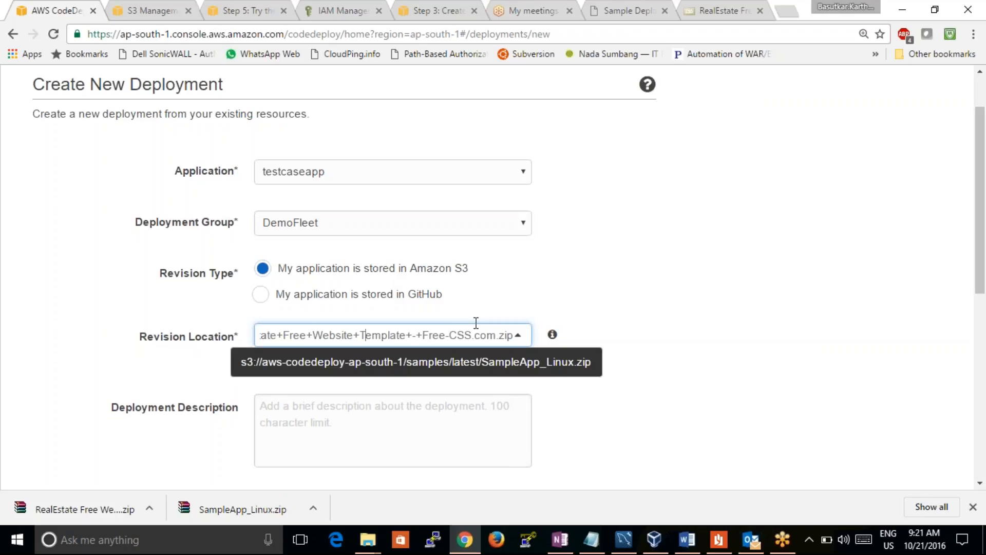
pyautogui.press('Left')
pyautogui.press('Left')
pyautogui.press('Left')
pyautogui.press('Left')
pyautogui.press('Left')
pyautogui.press('Left')
pyautogui.press('Left')
pyautogui.press('Left')
pyautogui.press('Left')
pyautogui.press('Left')
pyautogui.press('Left')
pyautogui.press('Left')
pyautogui.press('Left')
pyautogui.press('Left')
pyautogui.press('Left')
pyautogui.press('Left')
pyautogui.press('Left')
pyautogui.press('Left')
pyautogui.press('Left')
pyautogui.press('Left')
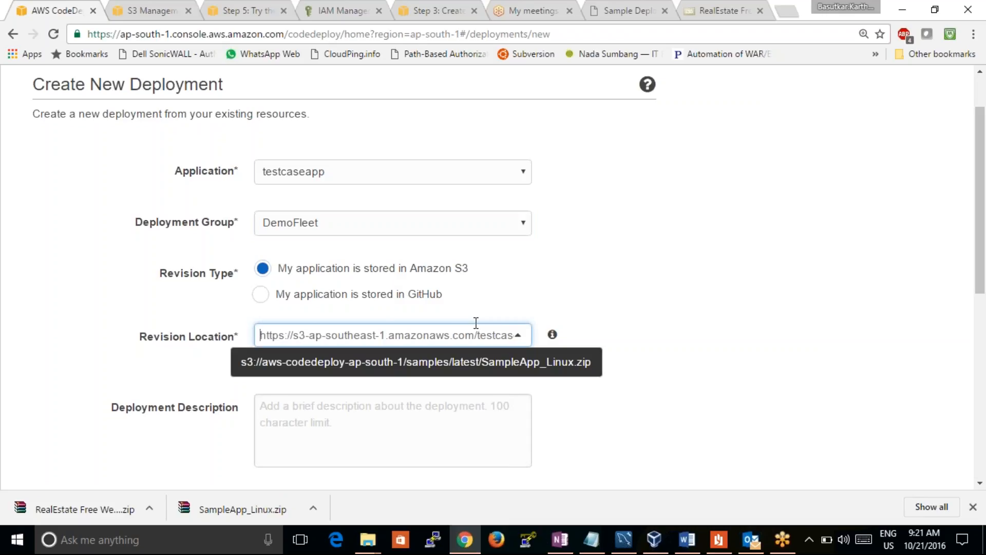
# Try to deploy with GitHub as the revision type, and set the revision type back to Amazon S3
pyautogui.hotkey('shift', 'Tab')
pyautogui.press('Down')
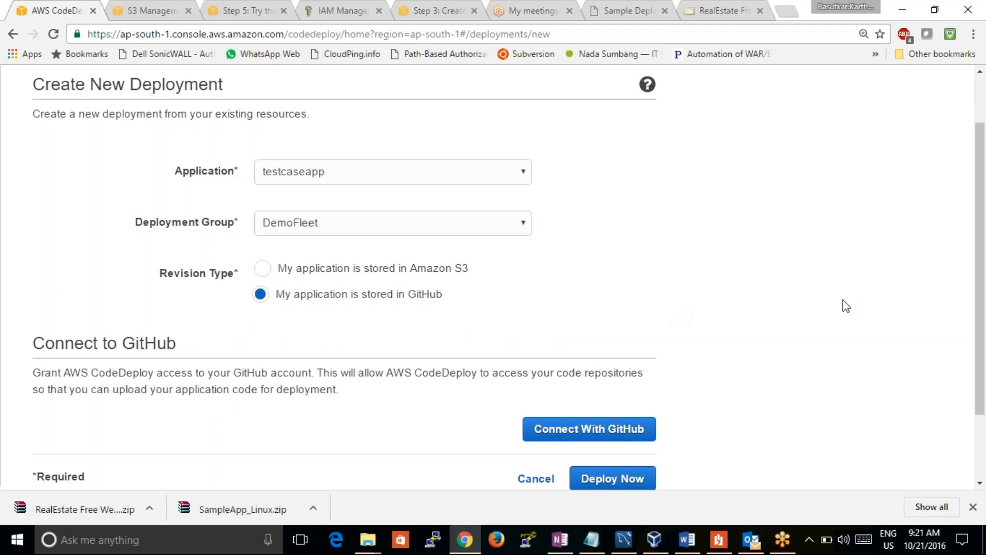
pyautogui.moveTo(980, 254); pyautogui.dragTo(982, 343)
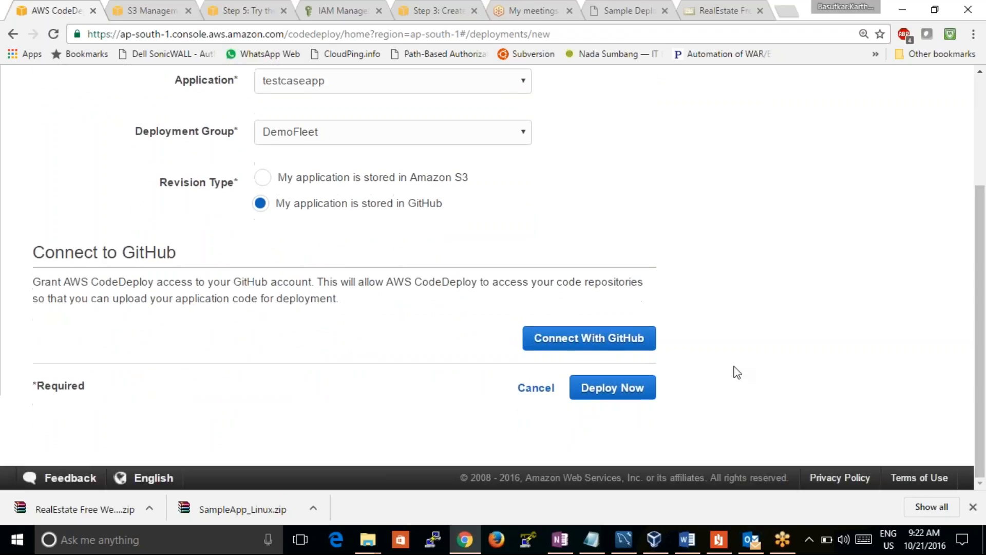
pyautogui.click(636, 391)
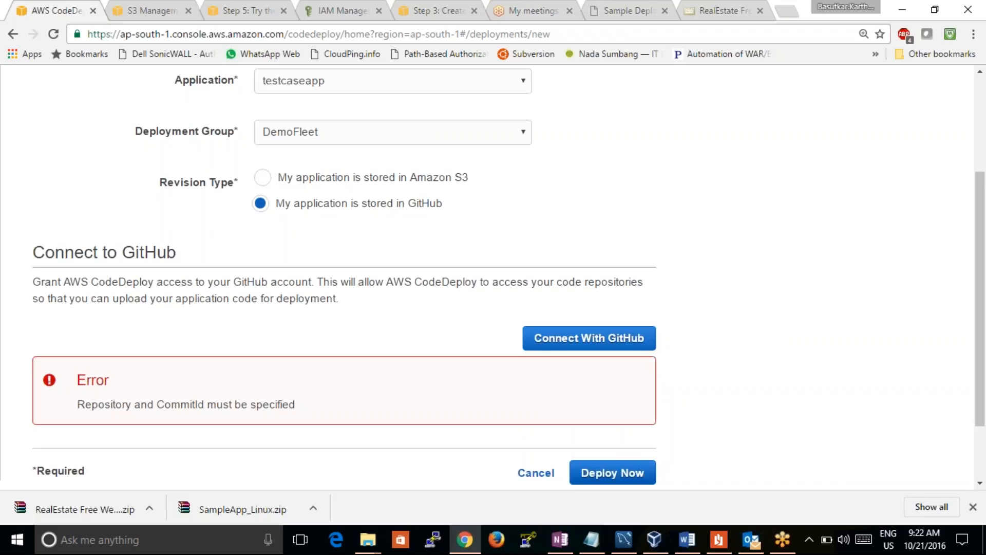
pyautogui.click(261, 177)
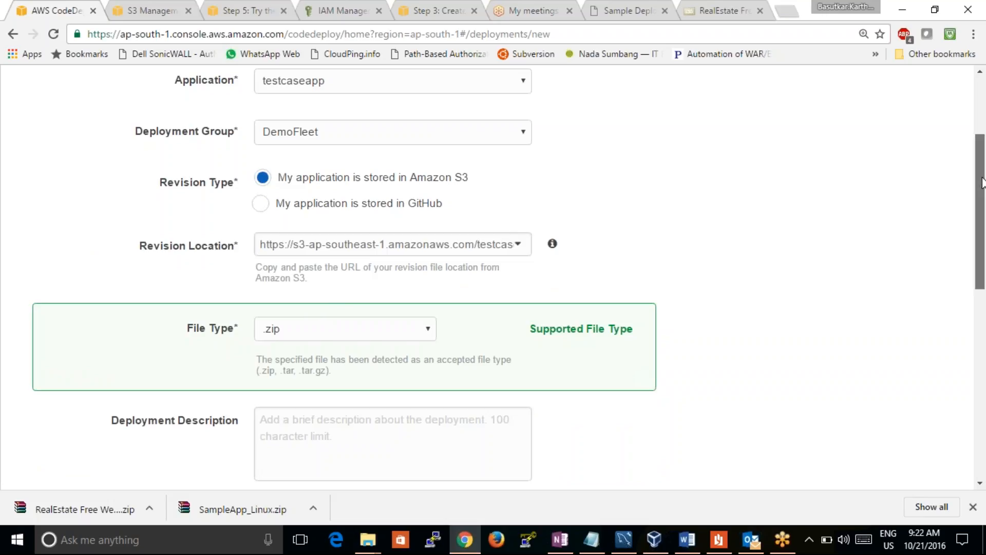
pyautogui.moveTo(983, 183); pyautogui.dragTo(984, 186)
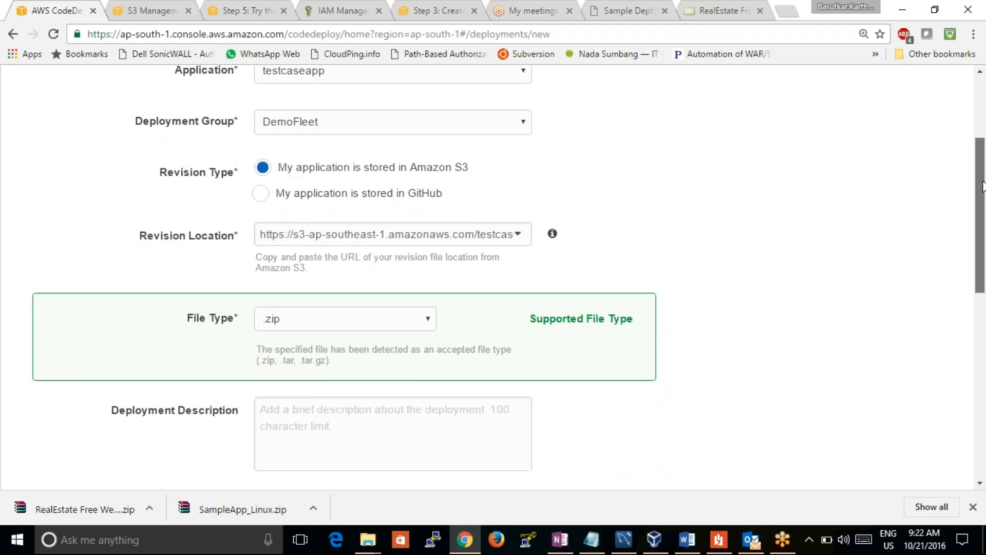
pyautogui.click(382, 195)
pyautogui.click(340, 170)
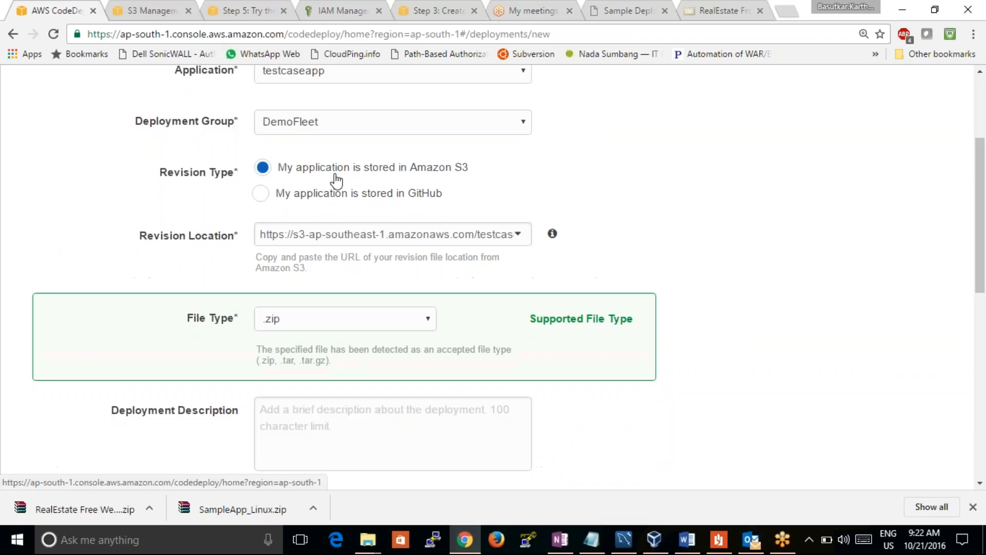
# Enter "new modified website" as the deployment description and choose CodeDeployDefault.AllAtOnce as the deployment config
pyautogui.moveTo(984, 239); pyautogui.dragTo(984, 287)
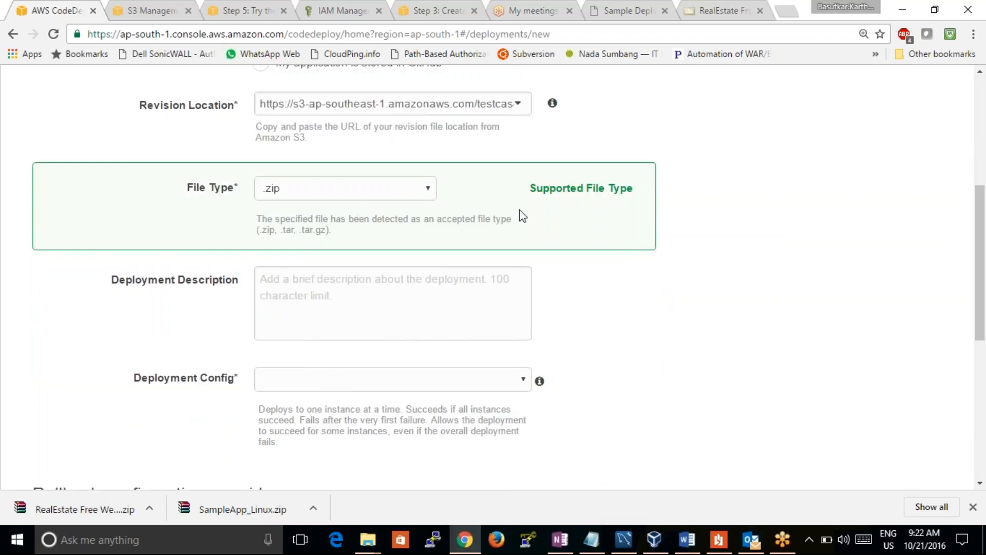
pyautogui.click(382, 286)
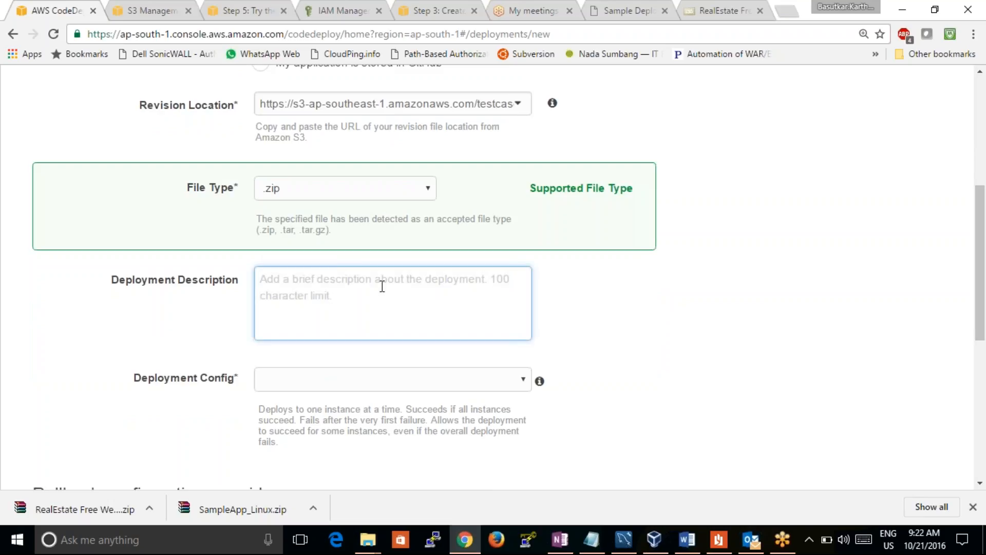
pyautogui.write('ne')
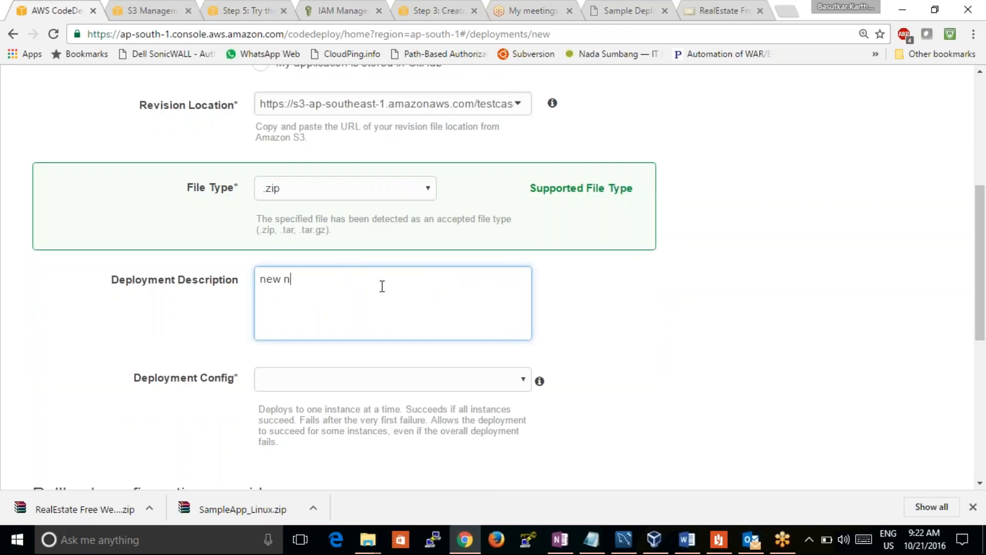
pyautogui.write('w modified website')
pyautogui.click(331, 386)
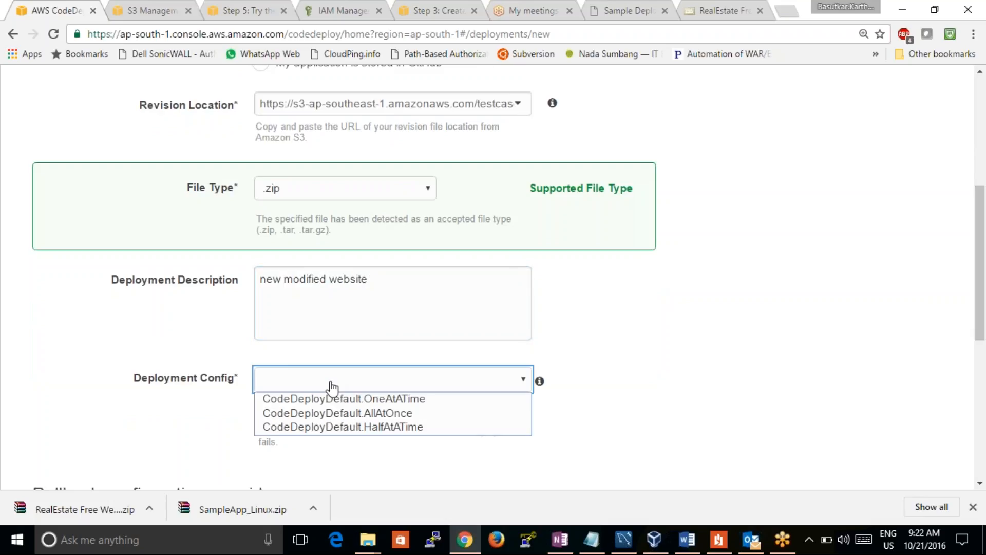
pyautogui.click(430, 417)
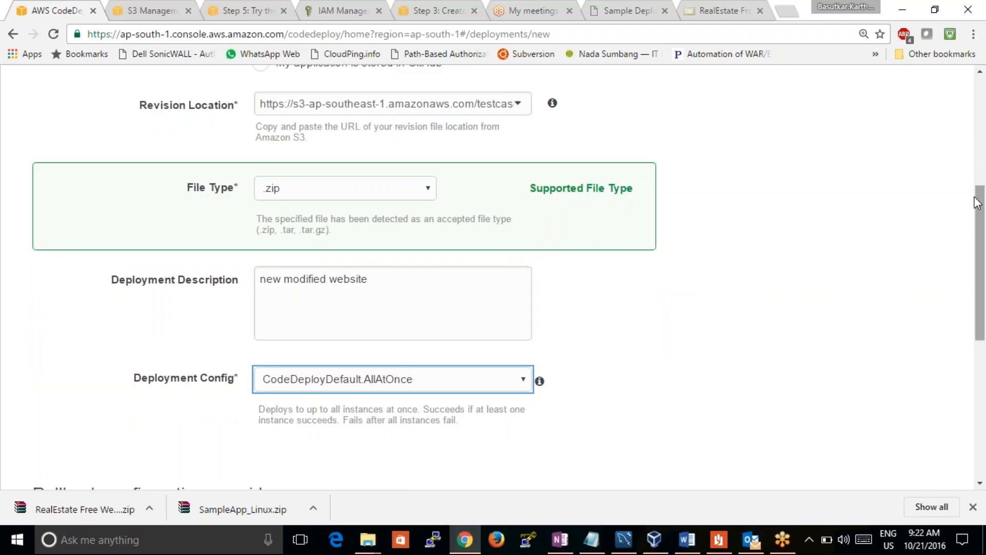
# Launch the configured deployment and review its details and status in the deployments list
pyautogui.moveTo(979, 242); pyautogui.dragTo(923, 358)
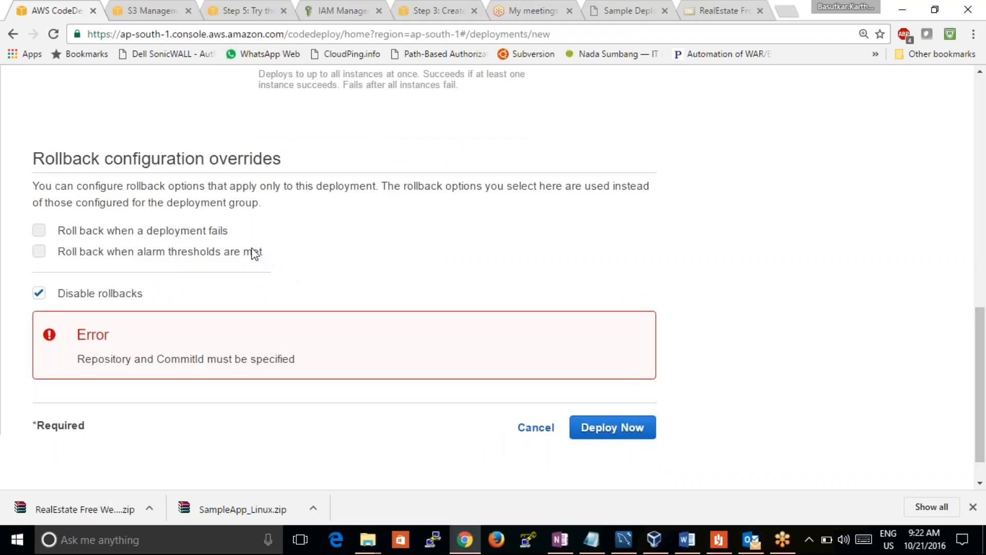
pyautogui.moveTo(980, 355); pyautogui.dragTo(982, 372)
pyautogui.click(642, 390)
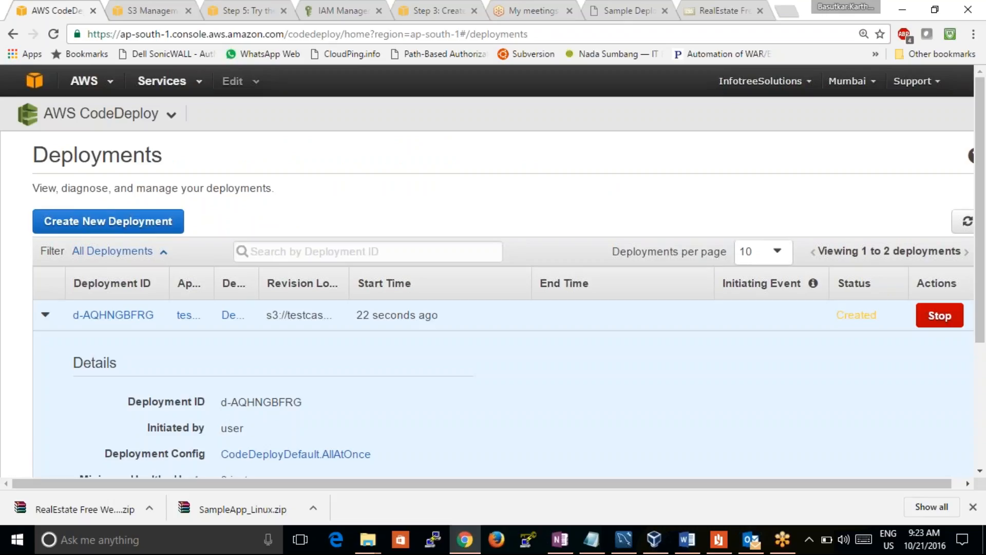
pyautogui.moveTo(981, 261); pyautogui.dragTo(983, 391)
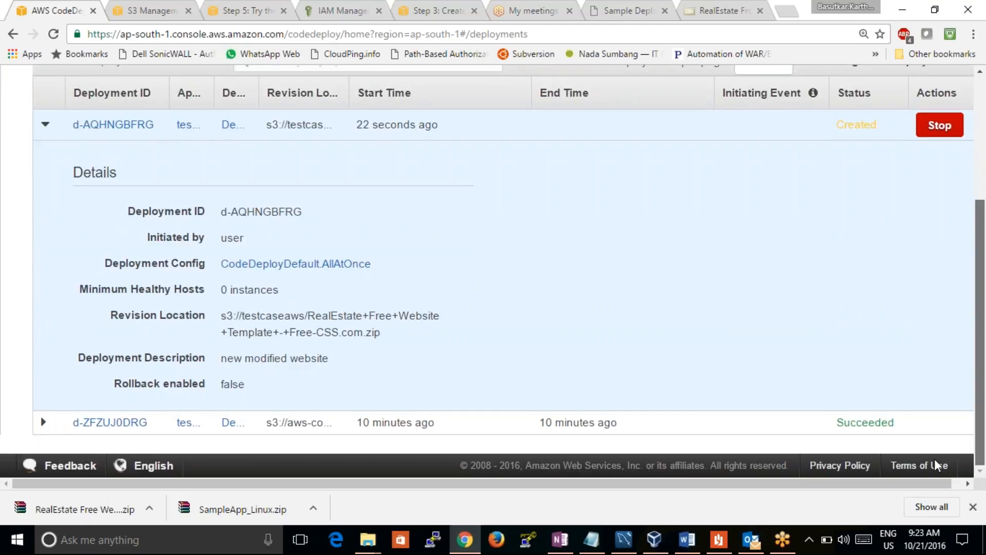
pyautogui.moveTo(933, 457); pyautogui.dragTo(924, 431)
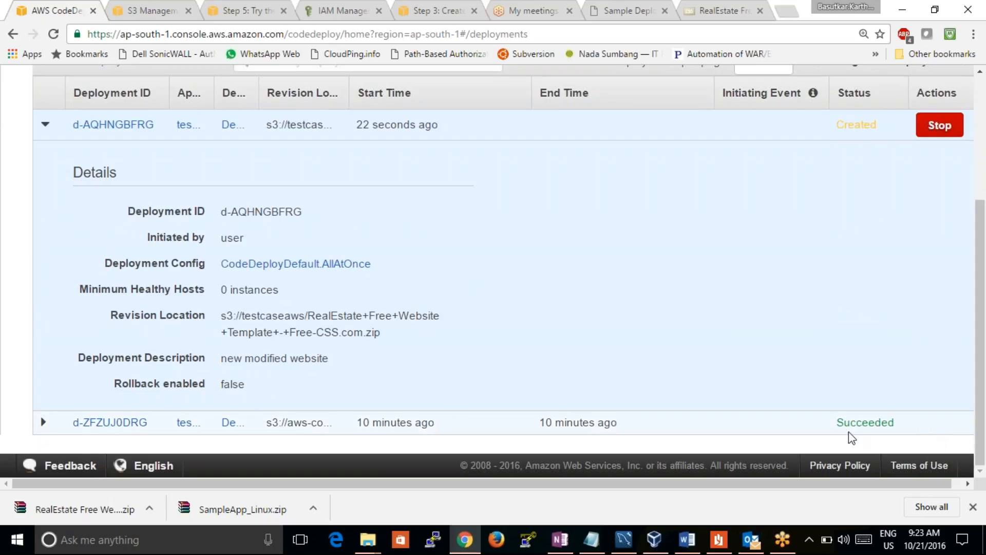
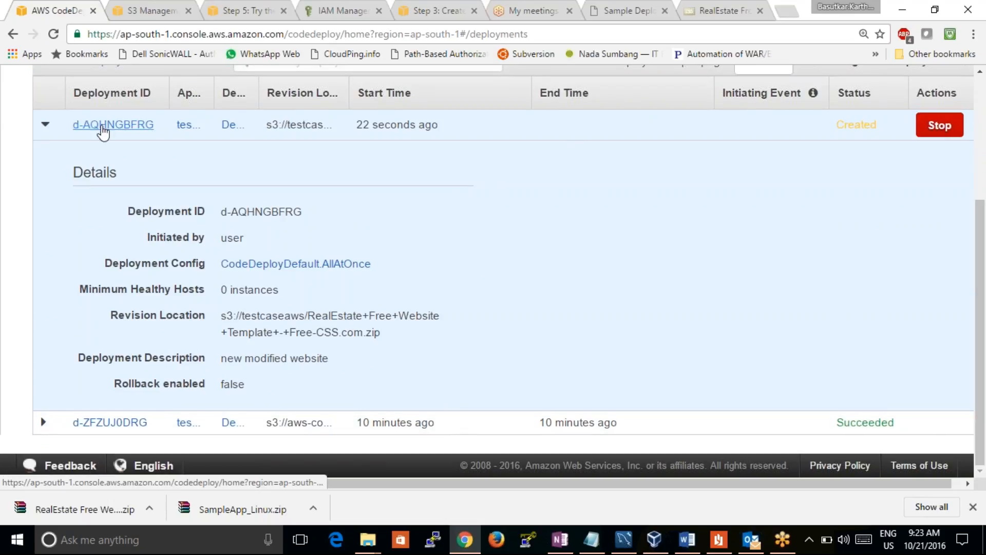
# Refresh the deployments list and review the details and instance summary of the newest deployment
pyautogui.scroll(1, 982, 200)
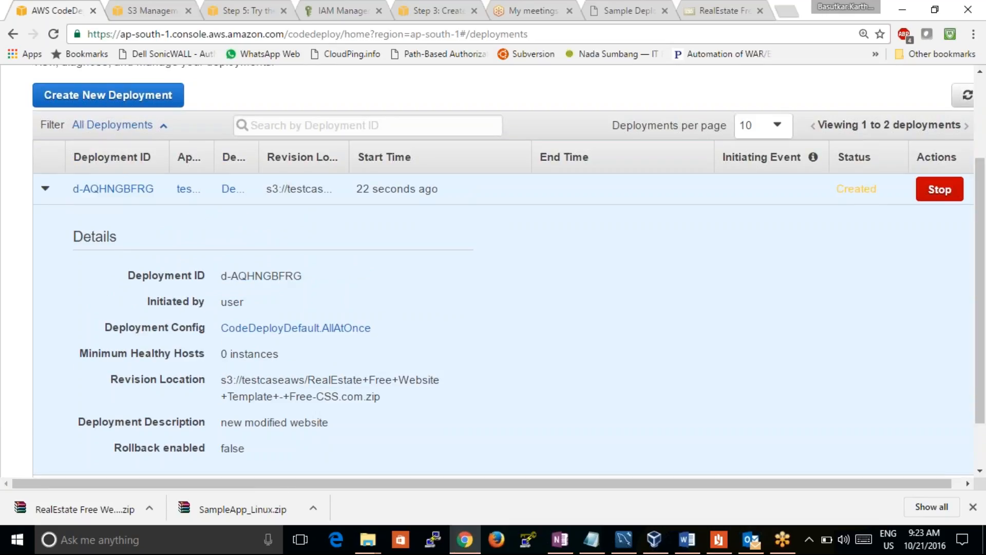
pyautogui.click(968, 95)
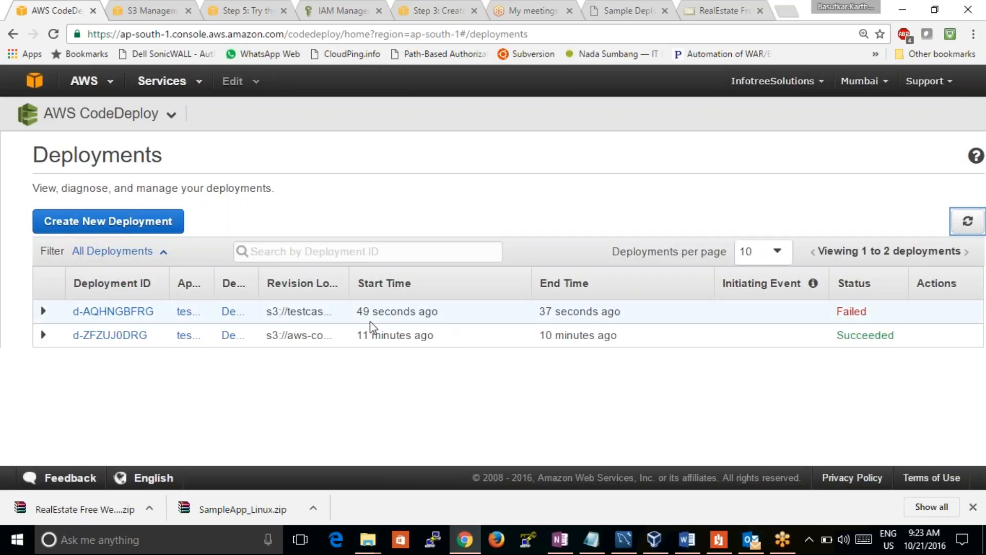
pyautogui.click(51, 314)
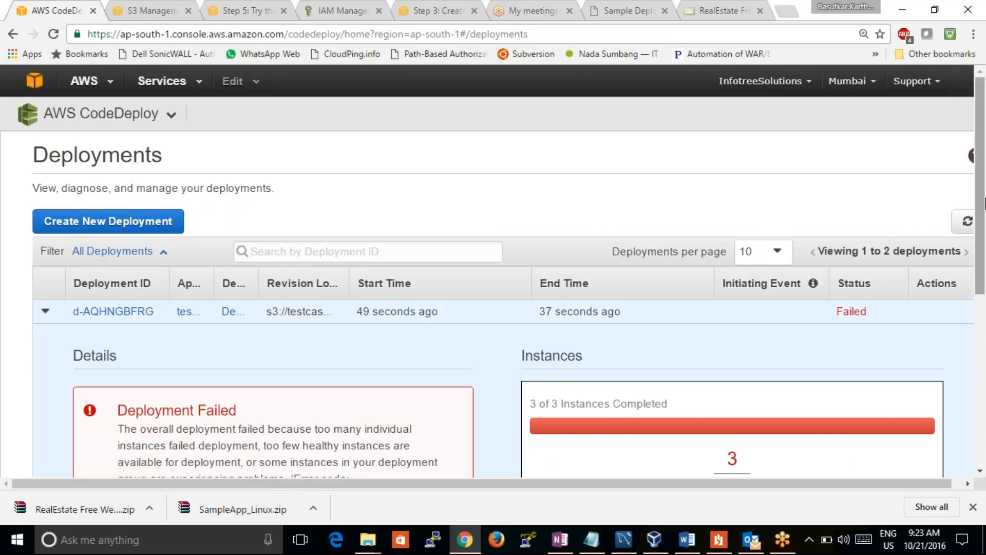
pyautogui.moveTo(981, 207); pyautogui.dragTo(984, 323)
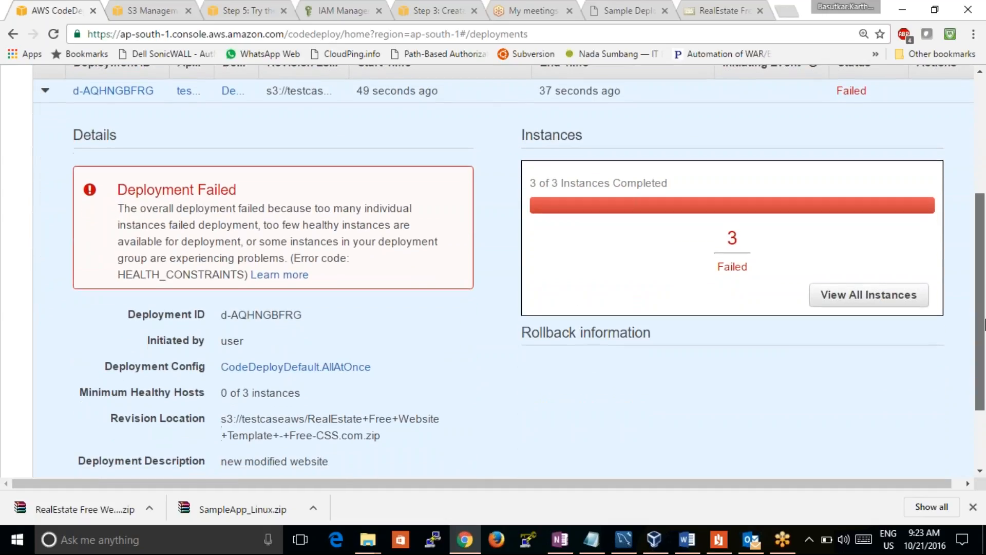
pyautogui.moveTo(985, 324); pyautogui.dragTo(984, 346)
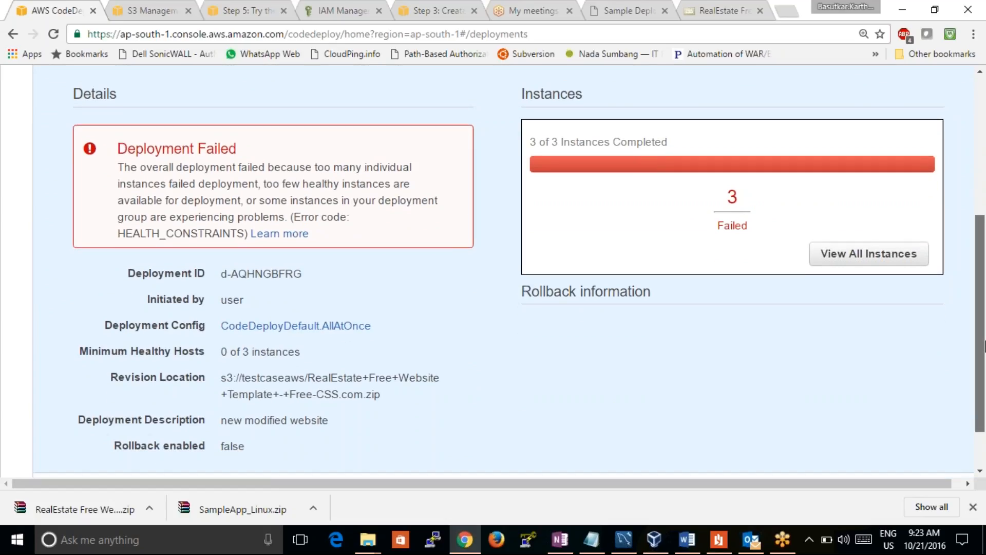
pyautogui.moveTo(985, 346); pyautogui.dragTo(985, 370)
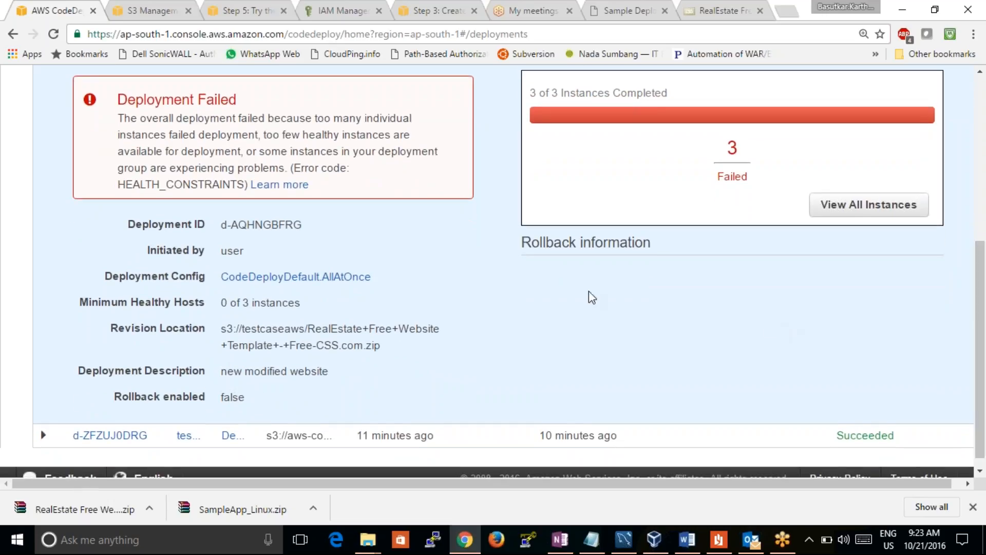
pyautogui.moveTo(985, 320); pyautogui.dragTo(964, 266)
# Open the newest deployment's page, view the first instance's events and read the DownloadBundle event's log
pyautogui.click(127, 122)
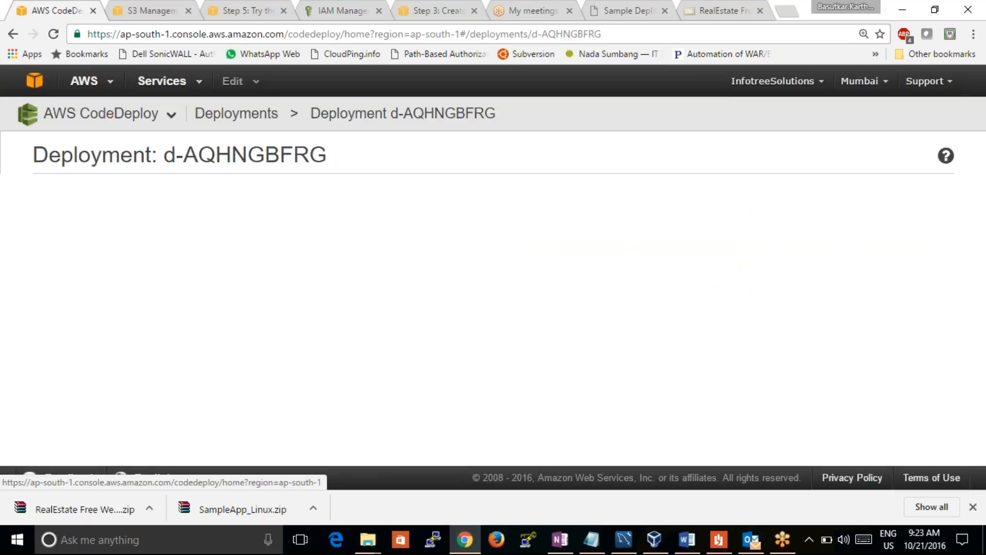
pyautogui.moveTo(982, 273); pyautogui.dragTo(975, 436)
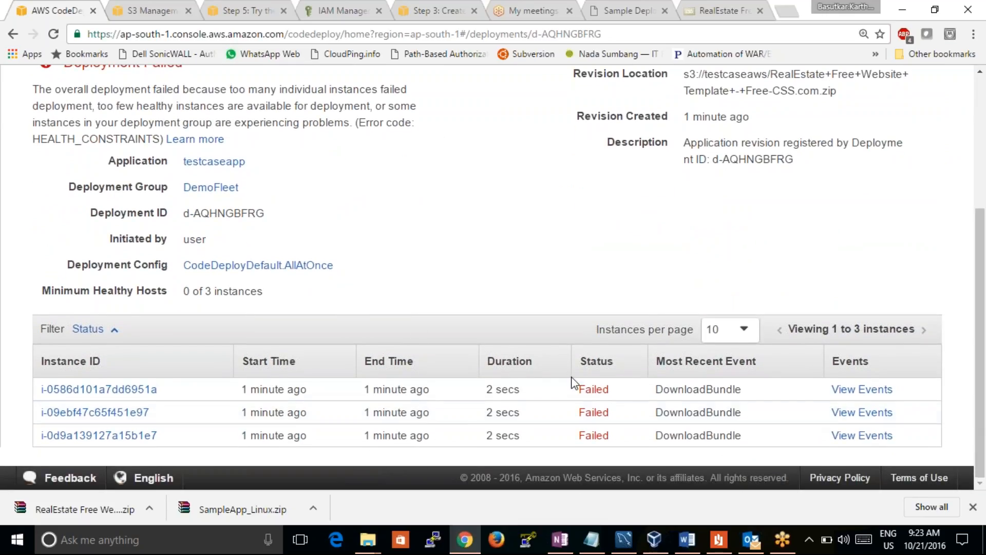
pyautogui.click(851, 393)
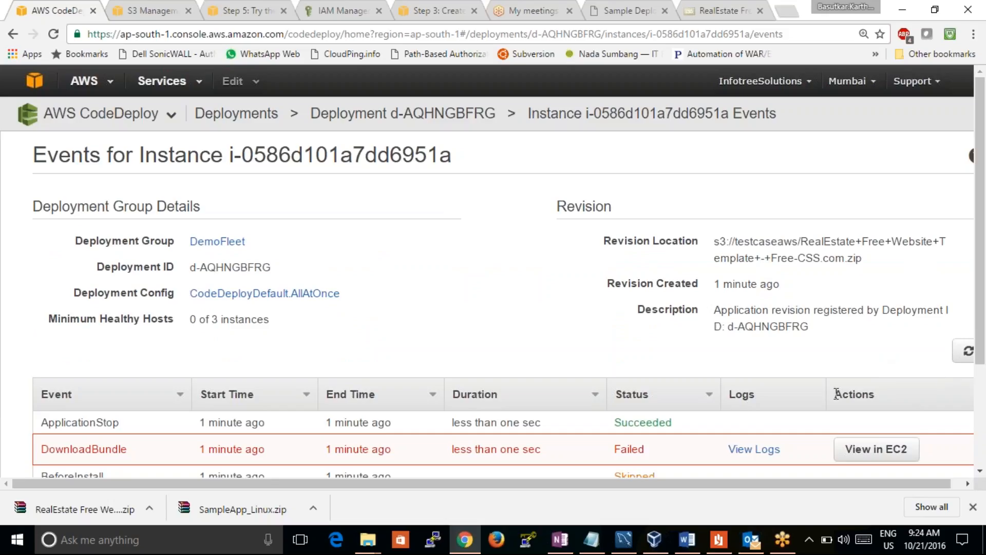
pyautogui.click(755, 451)
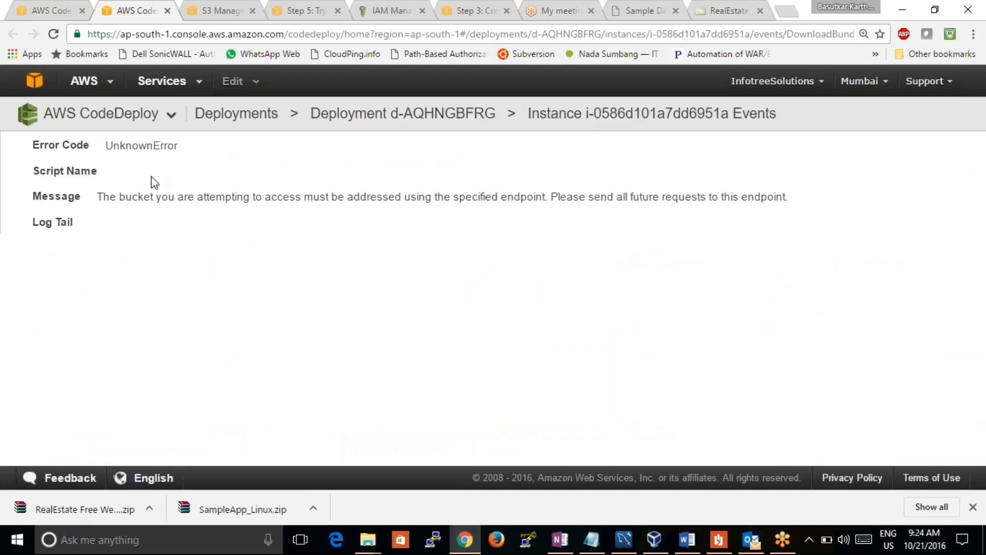
pyautogui.click(52, 12)
pyautogui.click(208, 13)
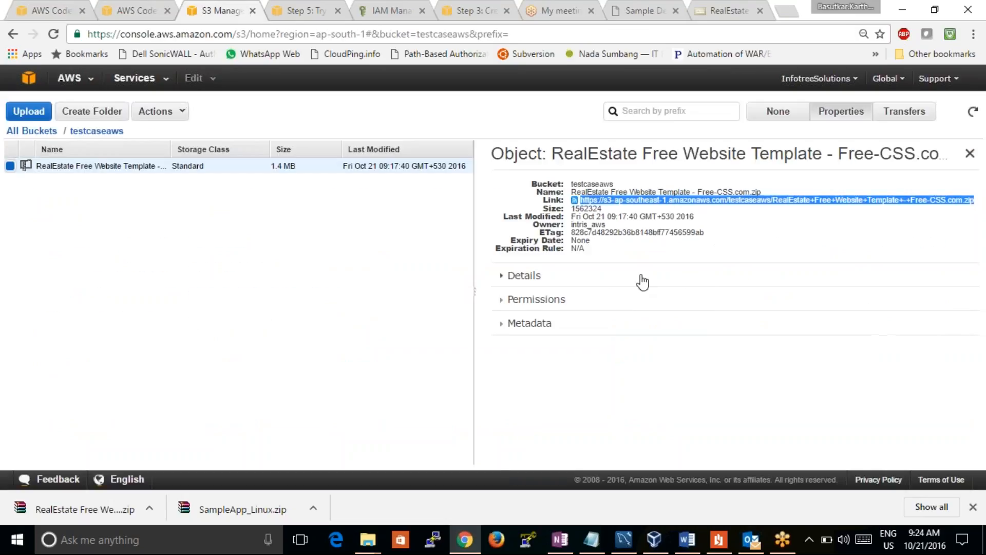
pyautogui.click(591, 257)
pyautogui.click(502, 305)
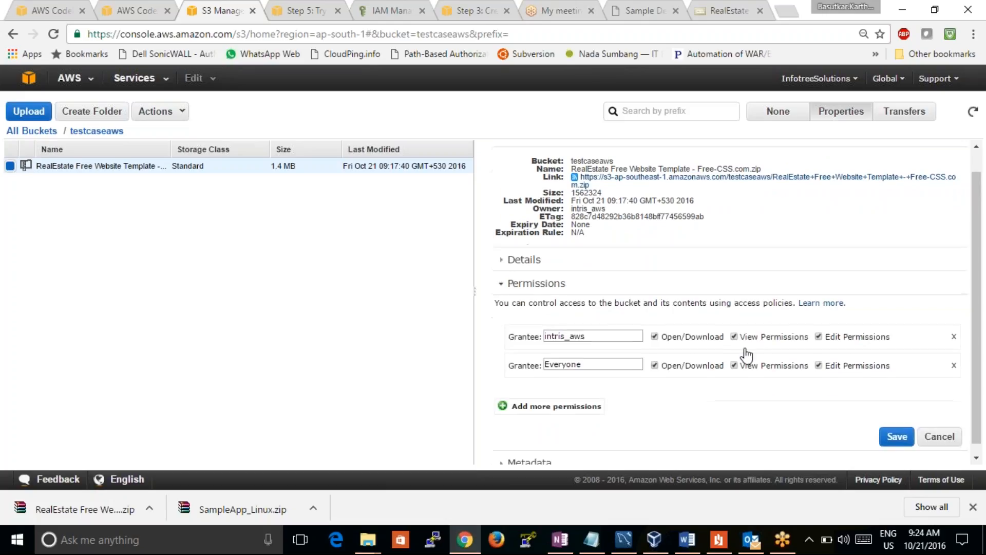
pyautogui.moveTo(977, 378); pyautogui.dragTo(985, 349)
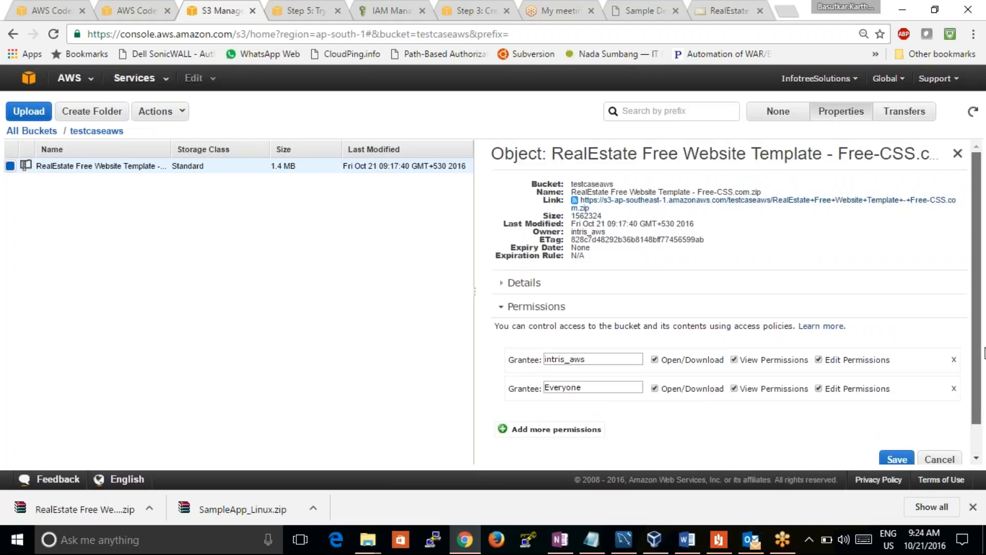
pyautogui.moveTo(985, 355); pyautogui.dragTo(984, 393)
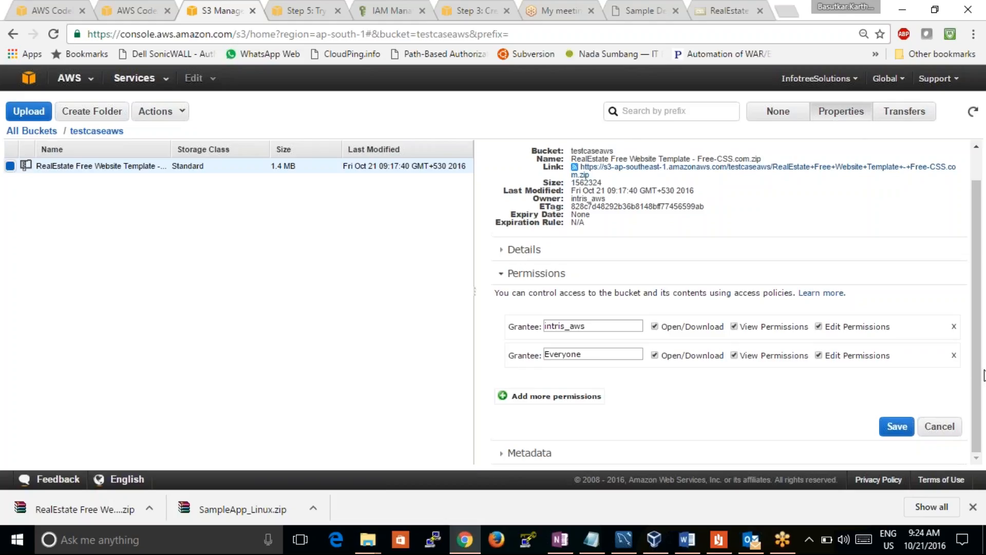
pyautogui.moveTo(985, 376); pyautogui.dragTo(983, 395)
pyautogui.click(807, 415)
pyautogui.moveTo(597, 179)
pyautogui.mouseDown()
pyautogui.moveTo(565, 167)
pyautogui.moveTo(601, 169)
pyautogui.mouseUp()
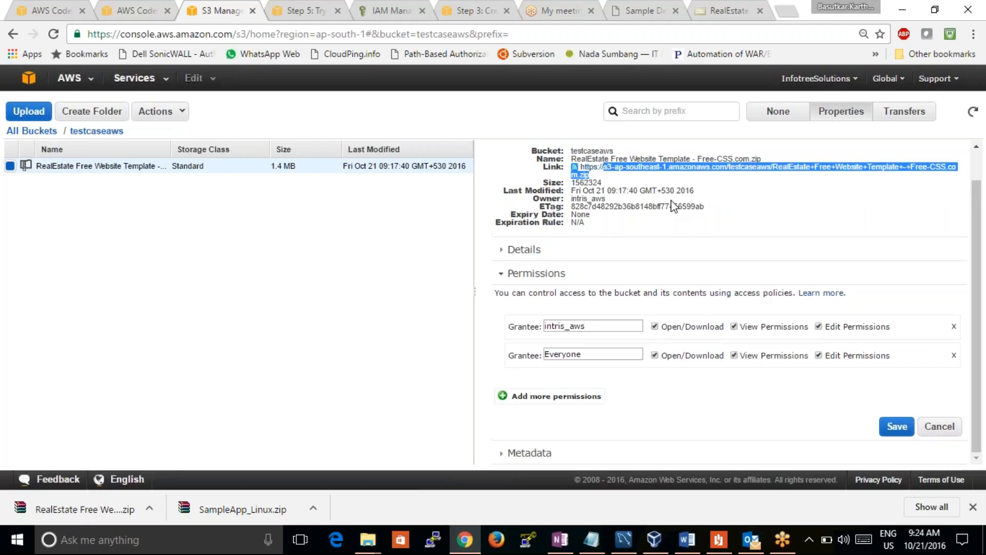
# Recheck the DownloadBundle log and the instance's events, and review the deployment's revision and instance statuses
pyautogui.click(121, 11)
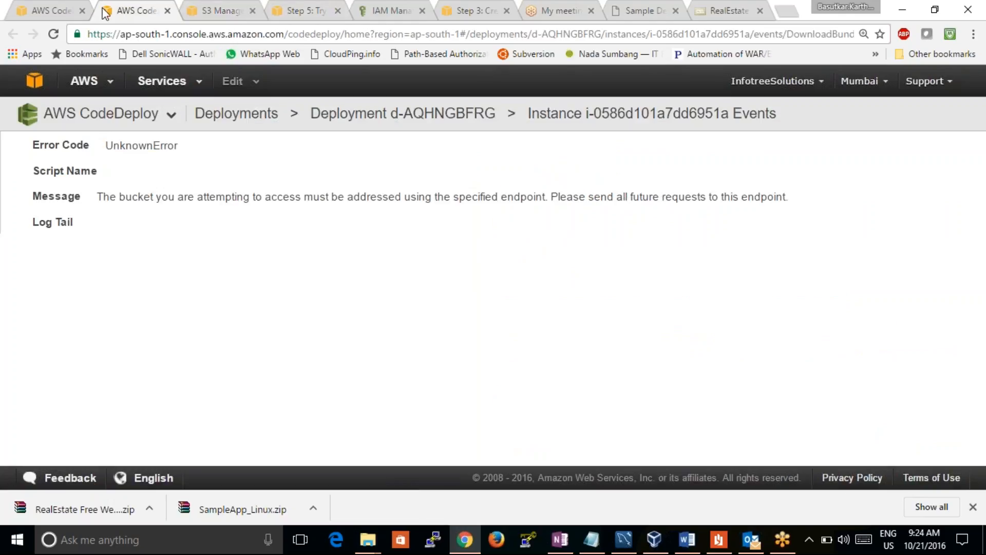
pyautogui.click(61, 17)
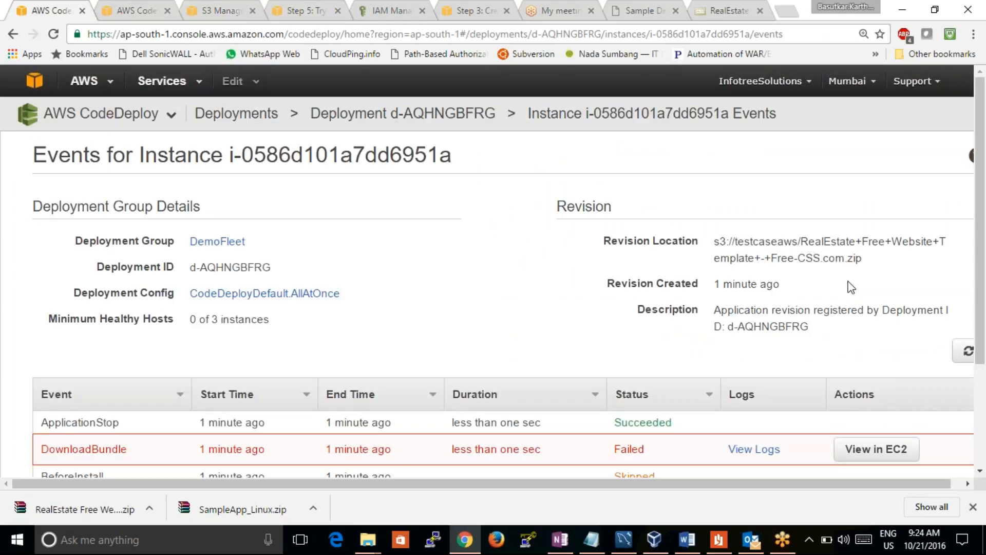
pyautogui.moveTo(981, 358)
pyautogui.mouseDown()
pyautogui.moveTo(983, 477)
pyautogui.moveTo(982, 364)
pyautogui.mouseUp()
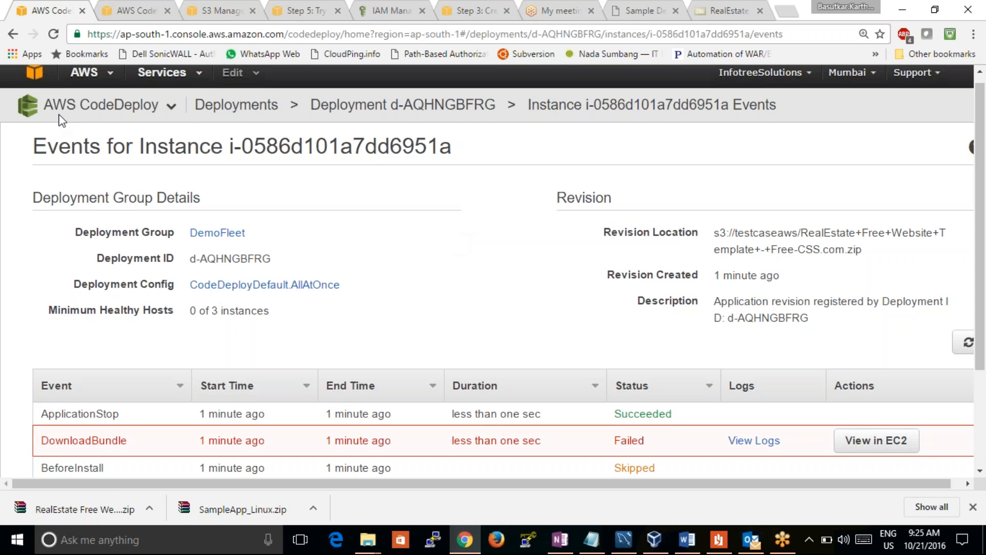
pyautogui.click(13, 34)
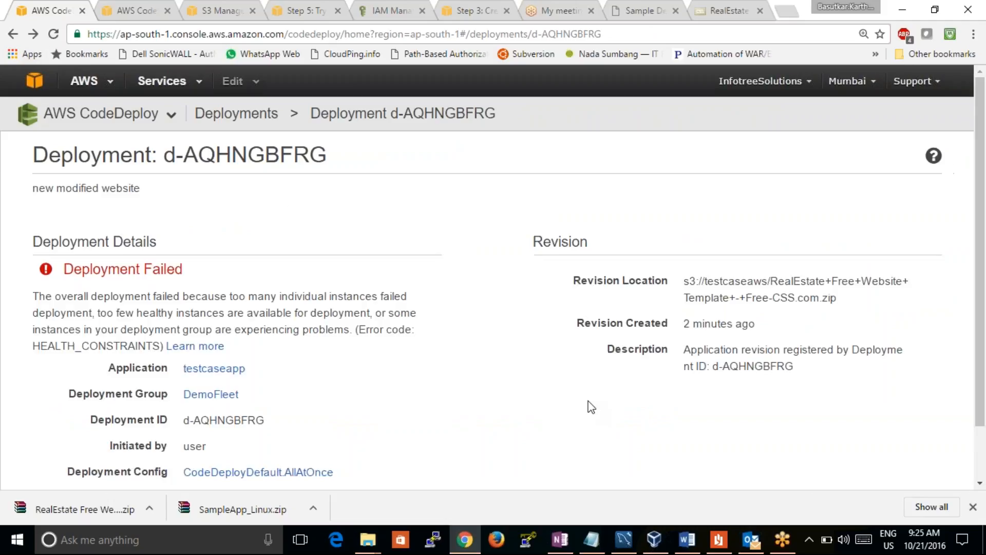
pyautogui.scroll(-2, 984, 339)
pyautogui.scroll(-3, 984, 339)
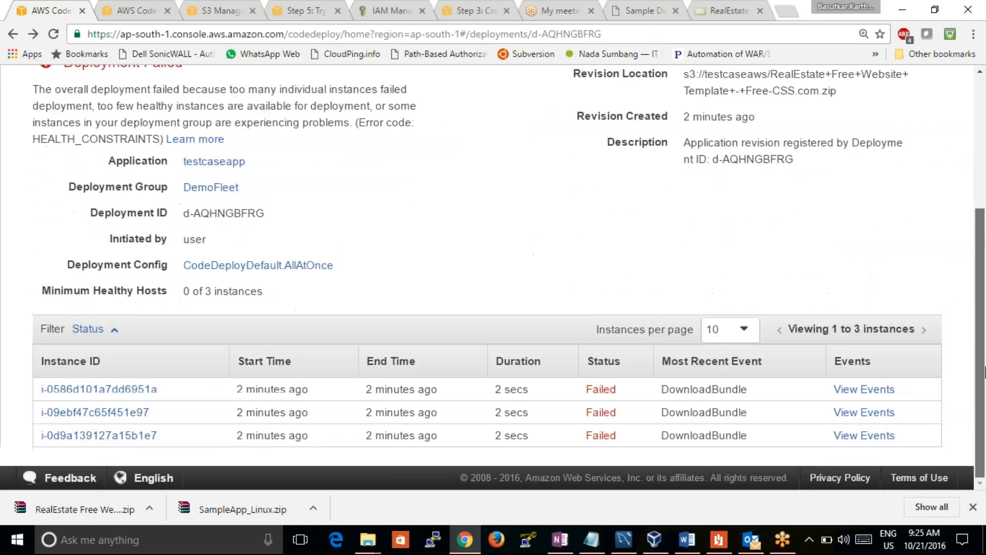
pyautogui.scroll(5, 963, 312)
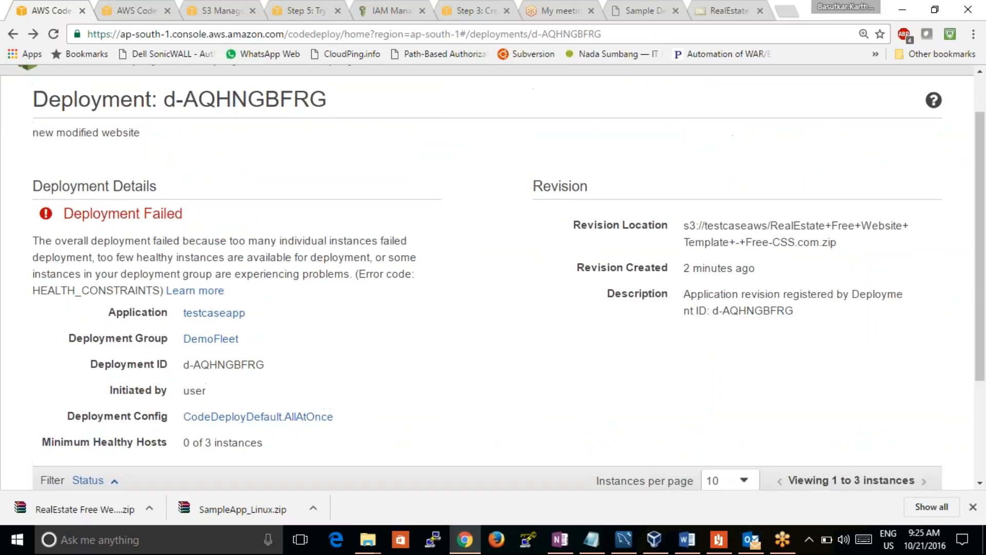
# Reopen the newest deployment from the deployments list and reread its details, revision location and instance table
pyautogui.click(14, 34)
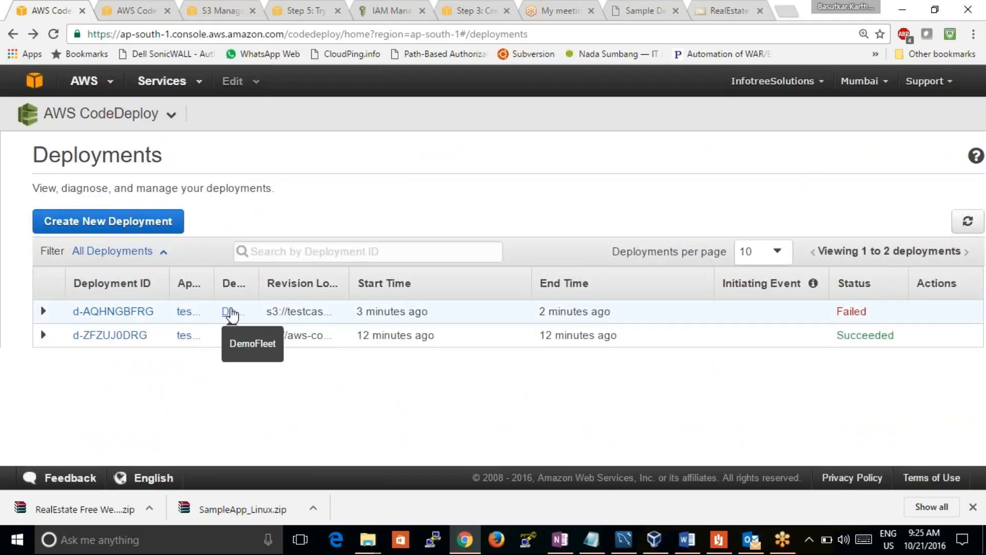
pyautogui.click(319, 312)
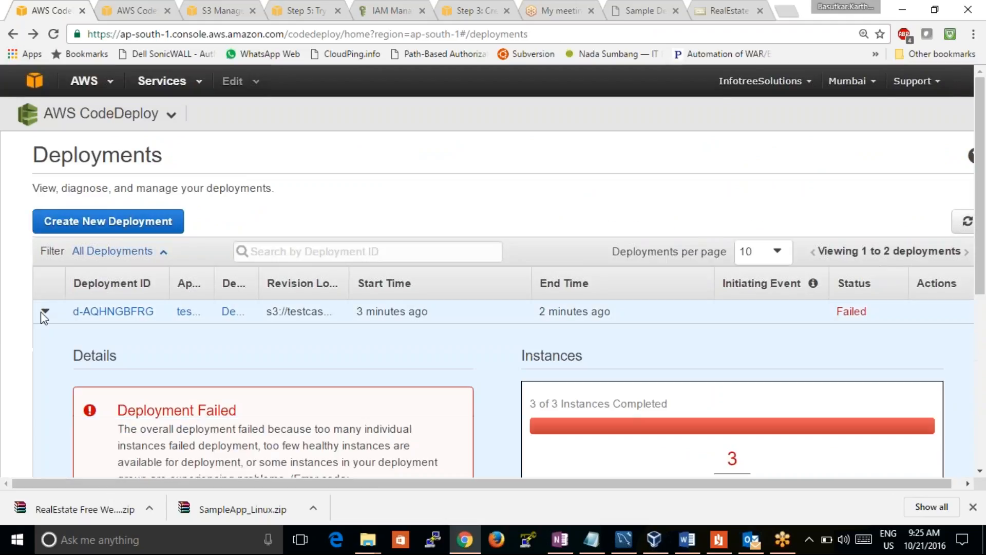
pyautogui.click(126, 313)
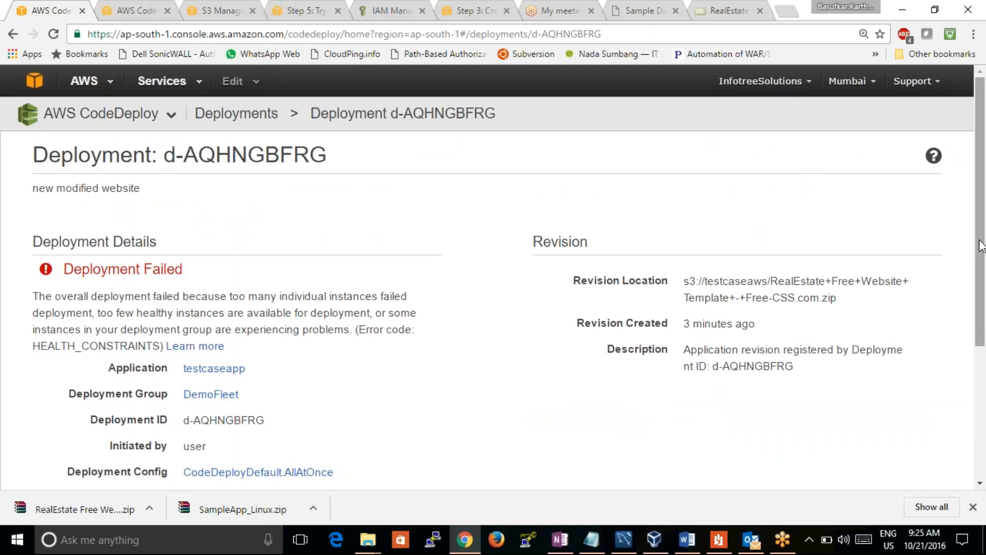
pyautogui.moveTo(981, 253); pyautogui.dragTo(981, 385)
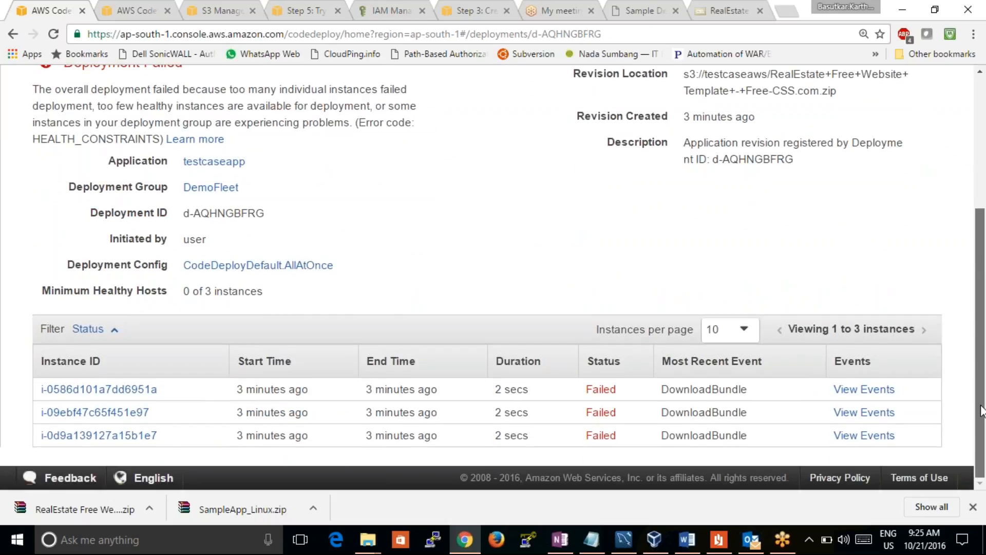
pyautogui.scroll(2, 970, 346)
pyautogui.scroll(1, 965, 316)
pyautogui.scroll(-4, 982, 323)
pyautogui.scroll(5, 964, 343)
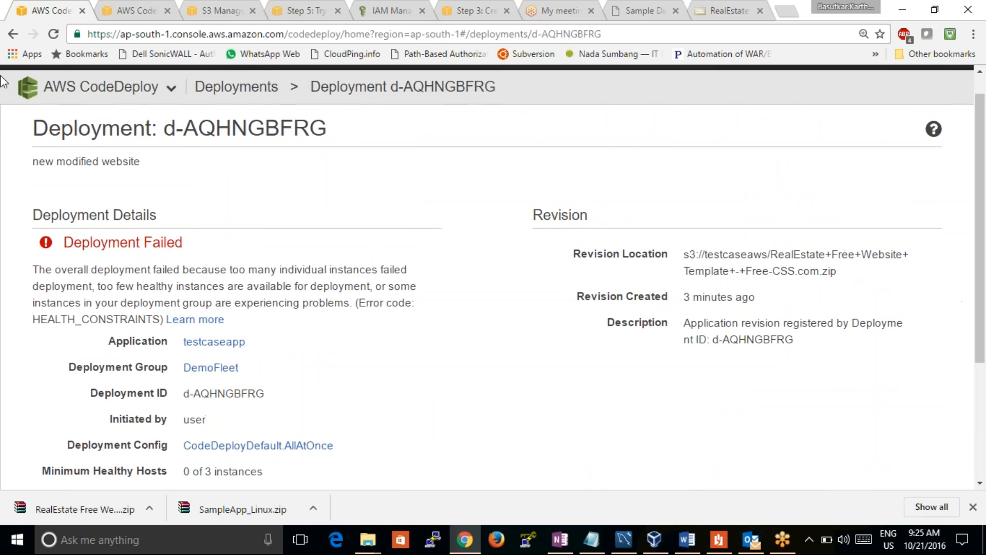
# Start a new deployment and paste the s3-ap-southeast-1.amazonaws.com link of the RealEstate zip as the revision location
pyautogui.click(13, 33)
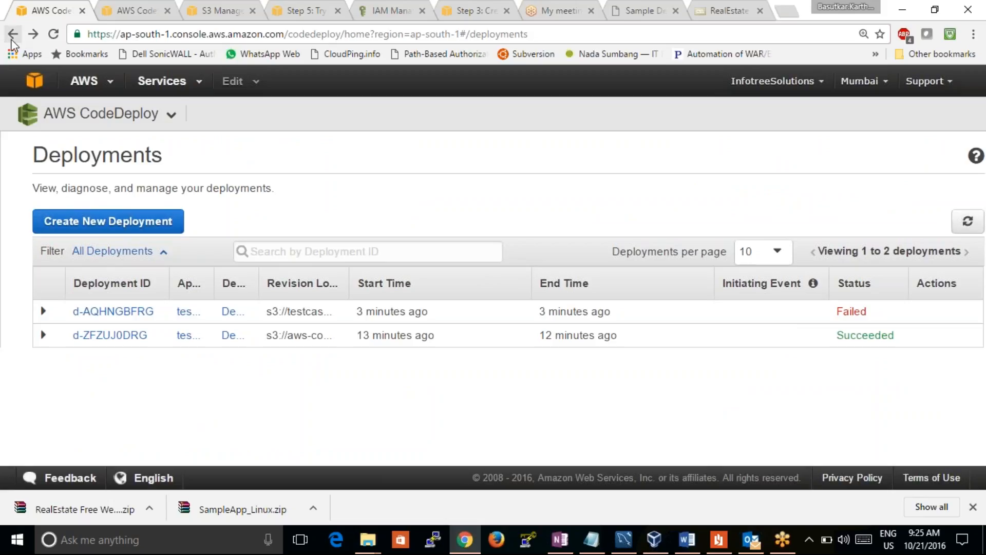
pyautogui.click(67, 221)
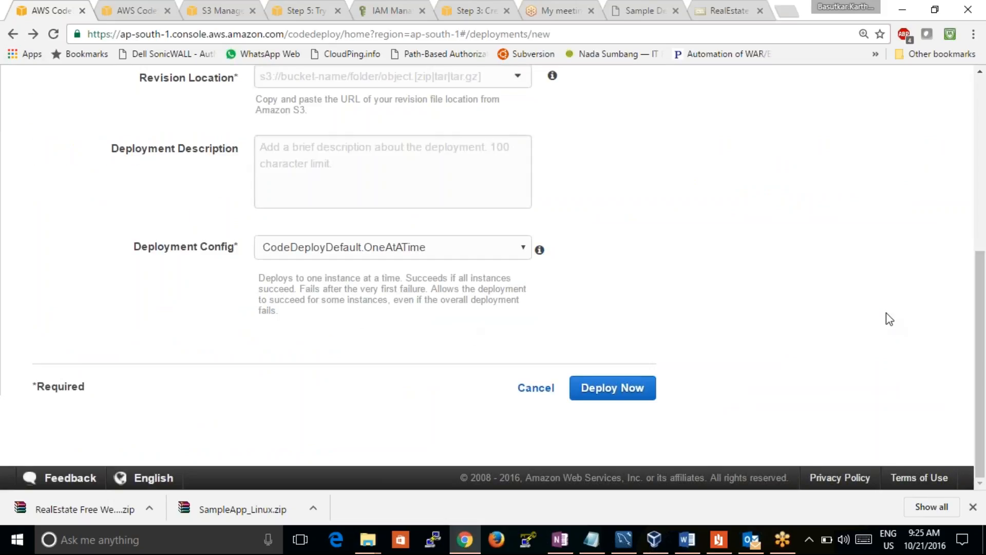
pyautogui.moveTo(980, 329); pyautogui.dragTo(947, 251)
pyautogui.click(430, 210)
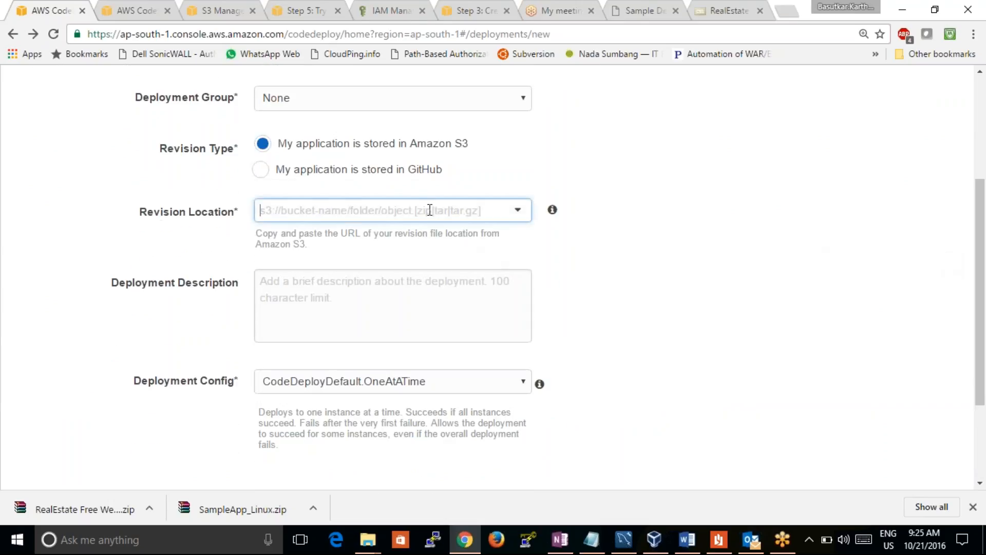
pyautogui.hotkey('ctrl', 'v')
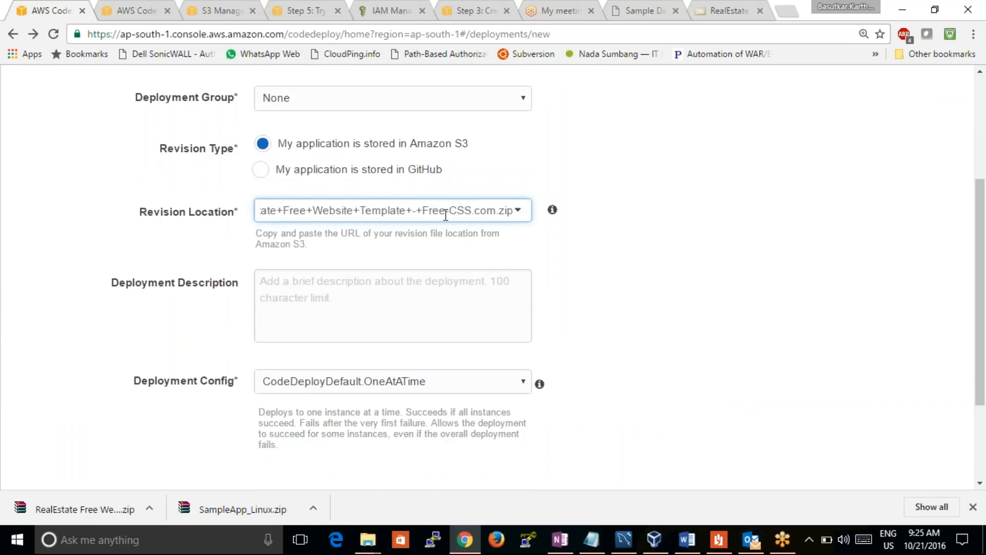
pyautogui.press('Left')
pyautogui.press('Left')
pyautogui.press('Left')
pyautogui.press('Left')
pyautogui.press('Left')
pyautogui.press('Left')
pyautogui.press('Left')
pyautogui.press('Left')
pyautogui.press('Left')
pyautogui.press('Left')
pyautogui.press('Left')
pyautogui.press('Left')
pyautogui.press('Left')
pyautogui.press('Left')
pyautogui.press('Left')
pyautogui.press('Left')
pyautogui.press('Left')
pyautogui.press('Left')
pyautogui.press('Left')
pyautogui.press('Left')
pyautogui.press('Left')
pyautogui.press('Left')
pyautogui.press('Left')
pyautogui.press('Left')
pyautogui.press('Left')
pyautogui.press('Left')
pyautogui.press('Left')
pyautogui.press('Left')
pyautogui.press('Left')
pyautogui.press('Left')
pyautogui.press('Left')
pyautogui.press('Left')
pyautogui.press('Left')
pyautogui.press('Left')
pyautogui.press('Left')
pyautogui.press('Left')
pyautogui.press('Left')
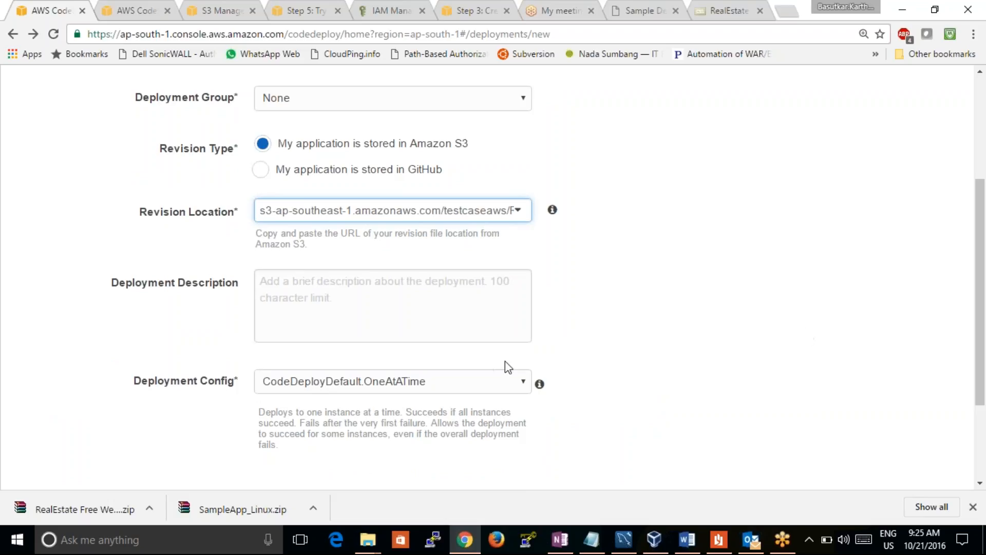
# Keep CodeDeployDefault.OneAtATime as the deployment config and try to launch the deployment
pyautogui.click(504, 384)
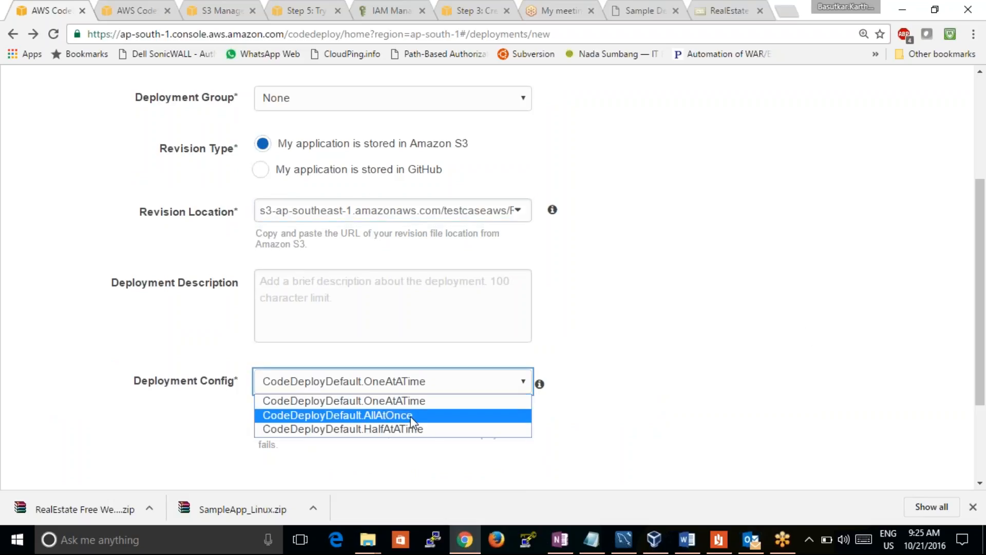
pyautogui.click(411, 400)
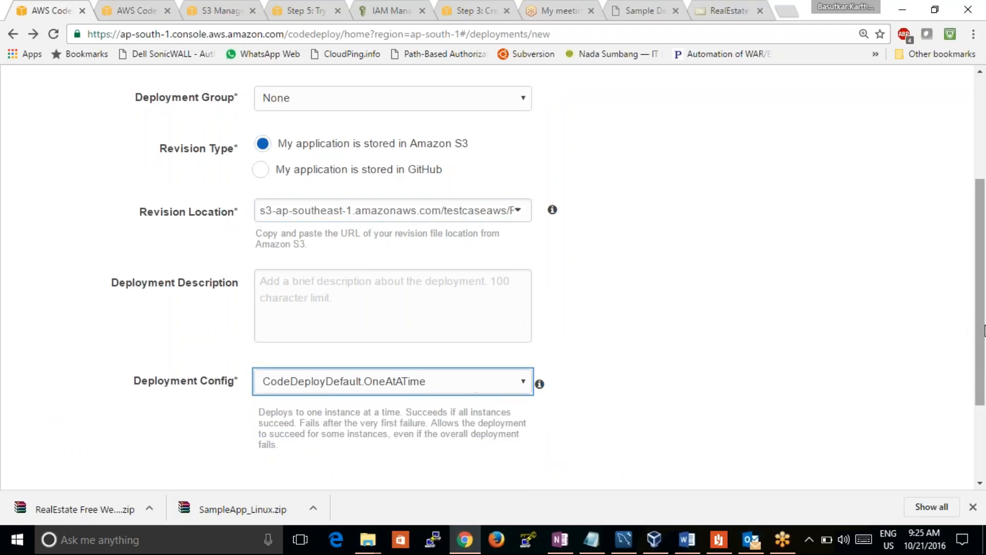
pyautogui.scroll(-3, 822, 370)
pyautogui.click(639, 388)
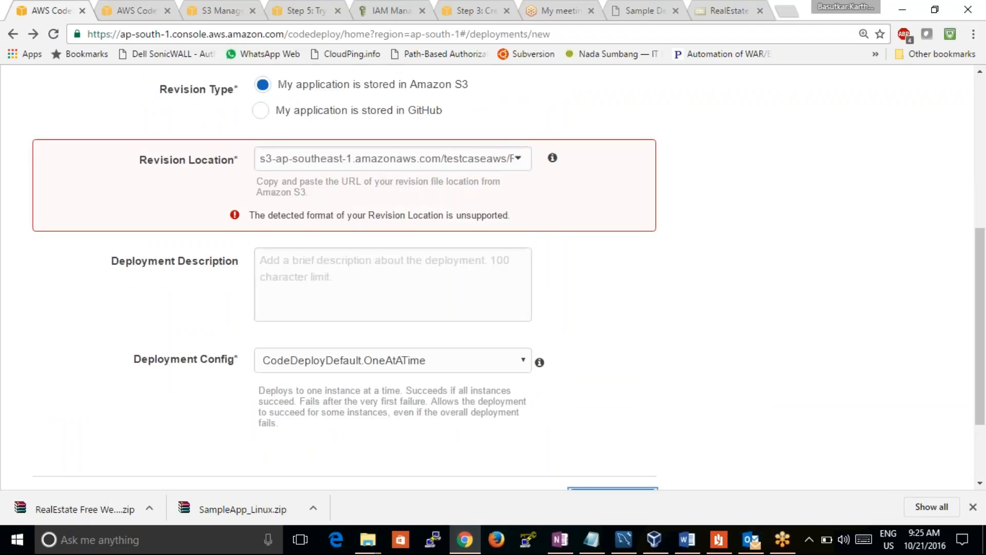
# Clear the rejected s3-ap-southeast-1.amazonaws.com link from the new deployment's revision location
pyautogui.click(500, 161)
pyautogui.press('Right')
pyautogui.press('Right')
pyautogui.press('Right')
pyautogui.press('Right')
pyautogui.press('Right')
pyautogui.press('Right')
pyautogui.press('Right')
pyautogui.press('Right')
pyautogui.press('Right')
pyautogui.press('Right')
pyautogui.press('Right')
pyautogui.press('Right')
pyautogui.press('Right')
pyautogui.press('Right')
pyautogui.press('Right')
pyautogui.press('Right')
pyautogui.press('Right')
pyautogui.press('Right')
pyautogui.press('Right')
pyautogui.press('Right')
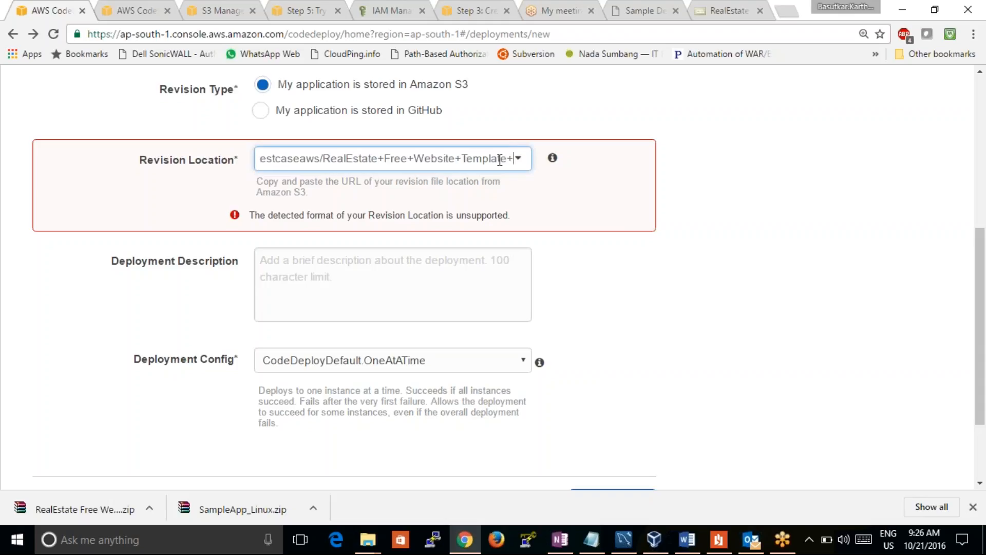
pyautogui.press('BackSpace')
pyautogui.press('BackSpace')
pyautogui.press('BackSpace')
pyautogui.press('BackSpace')
pyautogui.press('BackSpace')
pyautogui.press('BackSpace')
pyautogui.press('BackSpace')
pyautogui.press('BackSpace')
pyautogui.press('BackSpace')
pyautogui.press('BackSpace')
pyautogui.press('BackSpace')
pyautogui.press('BackSpace')
pyautogui.press('BackSpace')
pyautogui.press('BackSpace')
pyautogui.press('BackSpace')
pyautogui.press('BackSpace')
pyautogui.press('BackSpace')
pyautogui.press('BackSpace')
pyautogui.press('BackSpace')
pyautogui.press('BackSpace')
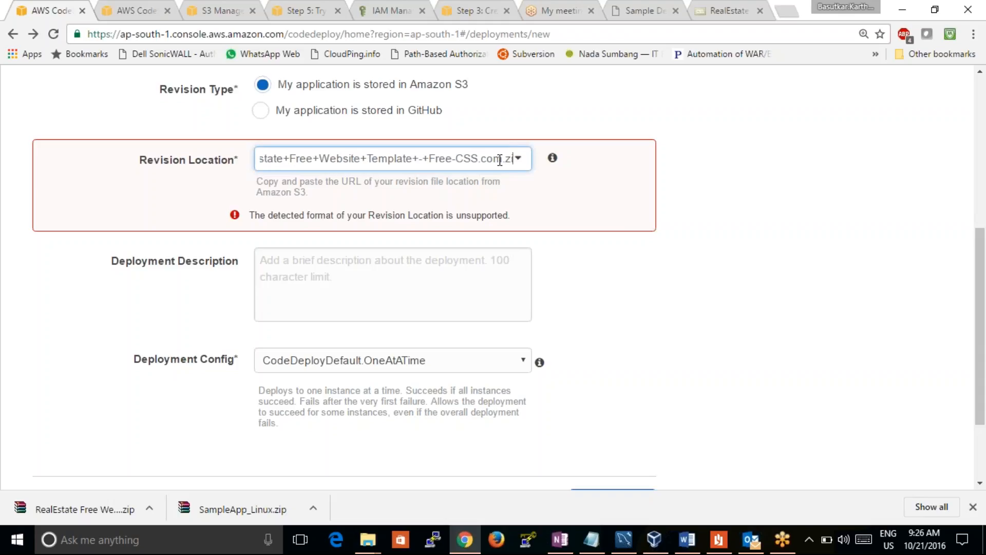
pyautogui.press('BackSpace')
pyautogui.press('BackSpace')
pyautogui.press('BackSpace')
pyautogui.press('BackSpace')
pyautogui.press('BackSpace')
pyautogui.press('BackSpace')
pyautogui.press('BackSpace')
pyautogui.press('BackSpace')
pyautogui.press('BackSpace')
pyautogui.press('BackSpace')
pyautogui.press('BackSpace')
pyautogui.press('BackSpace')
pyautogui.press('BackSpace')
pyautogui.press('BackSpace')
pyautogui.press('BackSpace')
pyautogui.press('BackSpace')
pyautogui.press('BackSpace')
pyautogui.press('BackSpace')
pyautogui.press('BackSpace')
pyautogui.press('BackSpace')
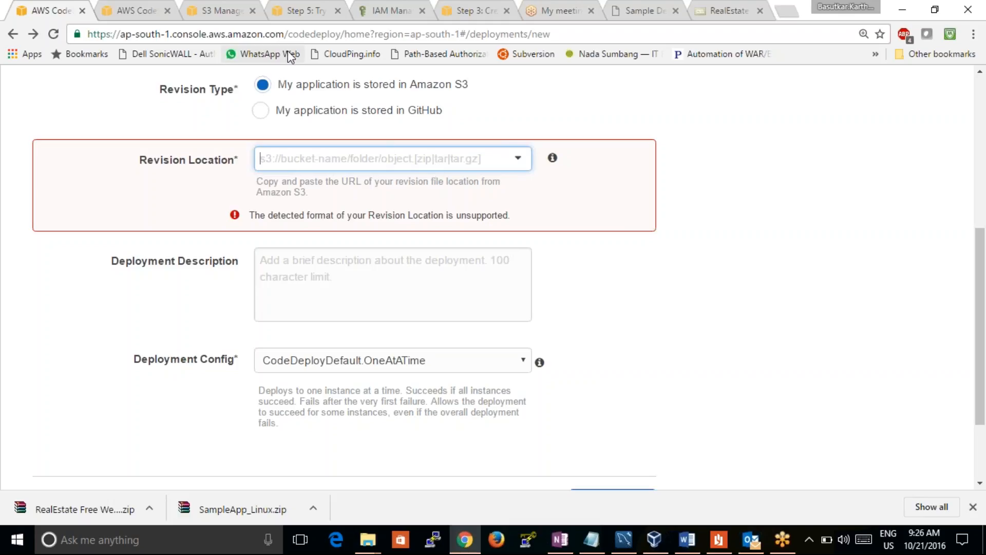
pyautogui.click(149, 10)
pyautogui.click(203, 10)
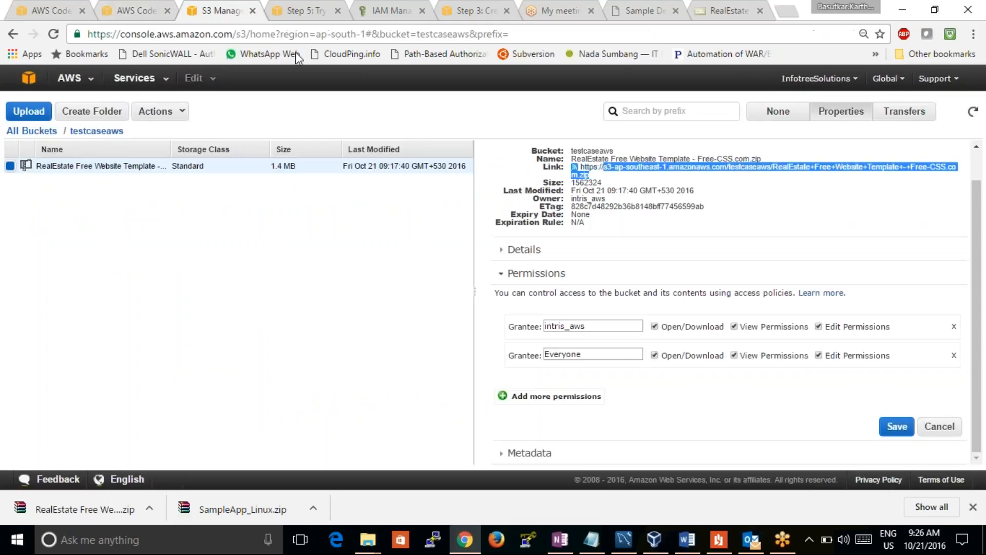
pyautogui.click(656, 185)
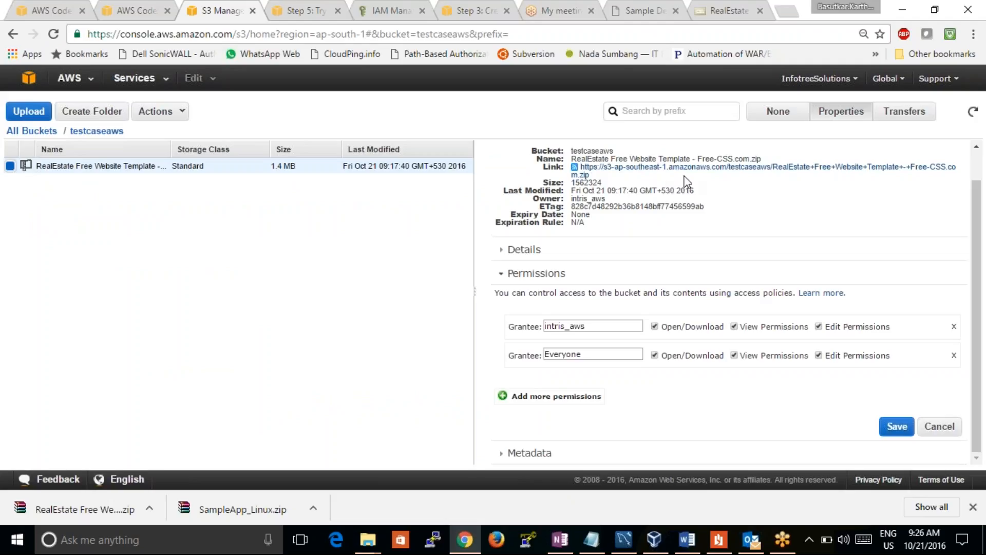
pyautogui.moveTo(591, 175); pyautogui.dragTo(579, 169)
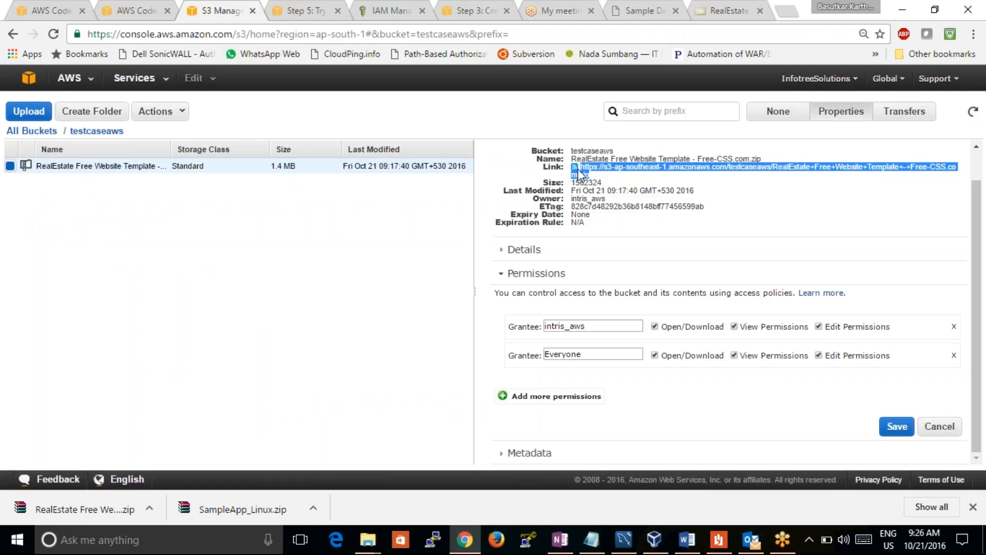
# Return to the list of all buckets and open the permissions of the testcaseaws bucket
pyautogui.click(32, 132)
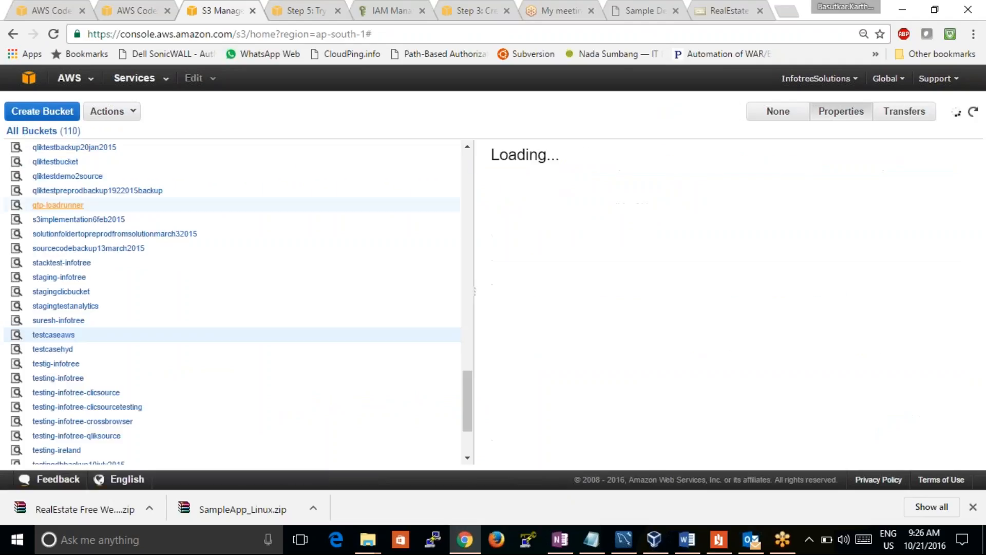
pyautogui.click(73, 337)
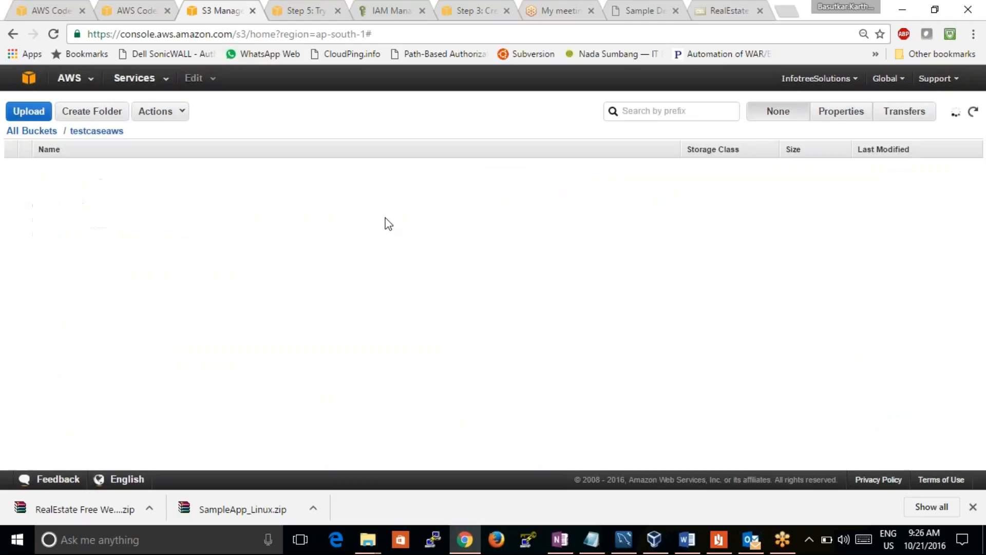
pyautogui.click(833, 116)
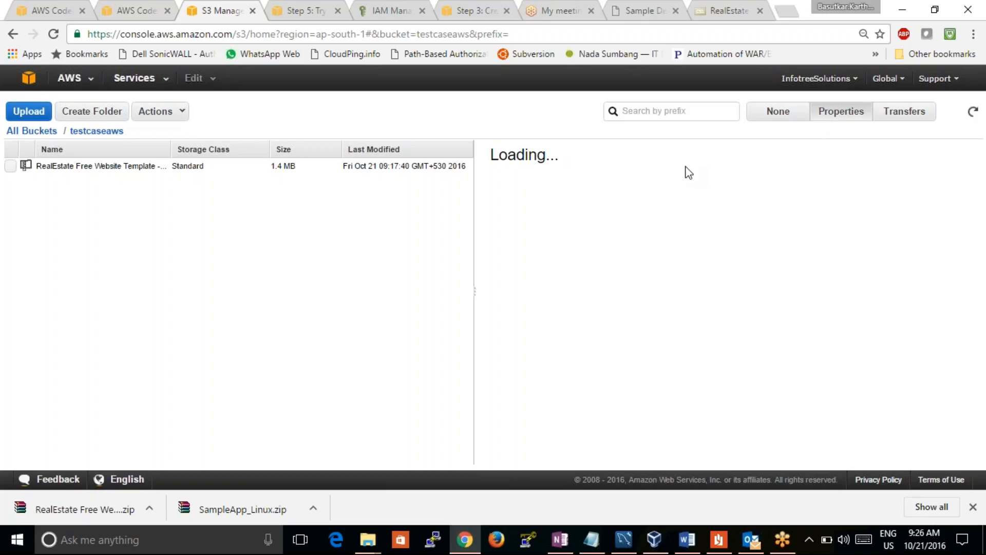
pyautogui.click(529, 235)
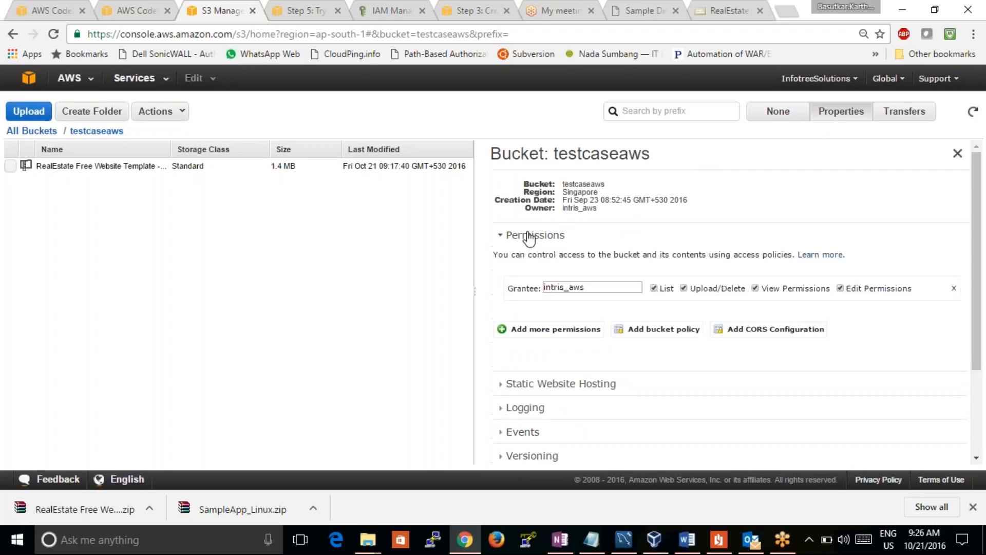
# Grant Everyone the List, Upload/Delete, View Permissions and Edit Permissions rights on the testcaseaws bucket and save
pyautogui.click(518, 335)
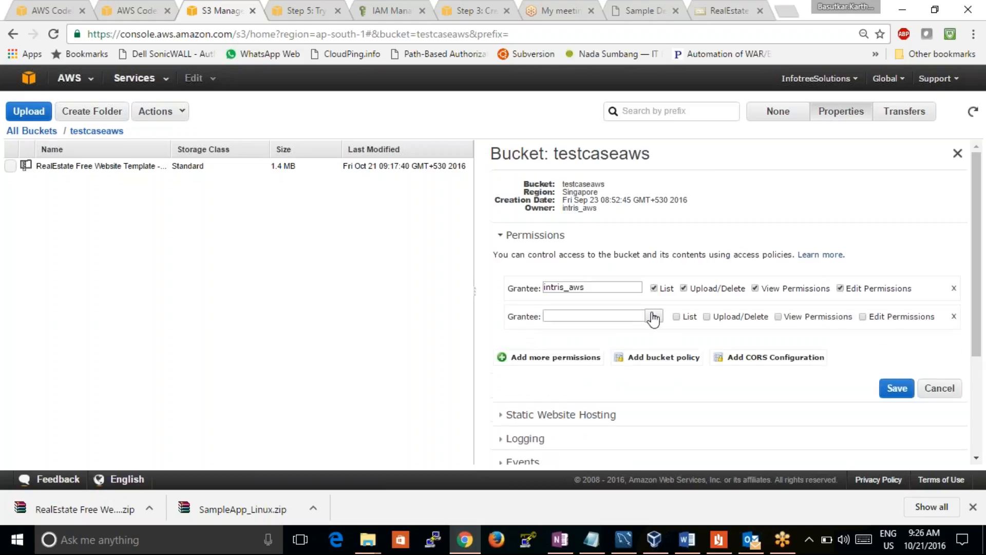
pyautogui.click(654, 316)
pyautogui.click(578, 338)
pyautogui.click(676, 317)
pyautogui.click(707, 317)
pyautogui.click(779, 317)
pyautogui.click(863, 317)
pyautogui.click(898, 389)
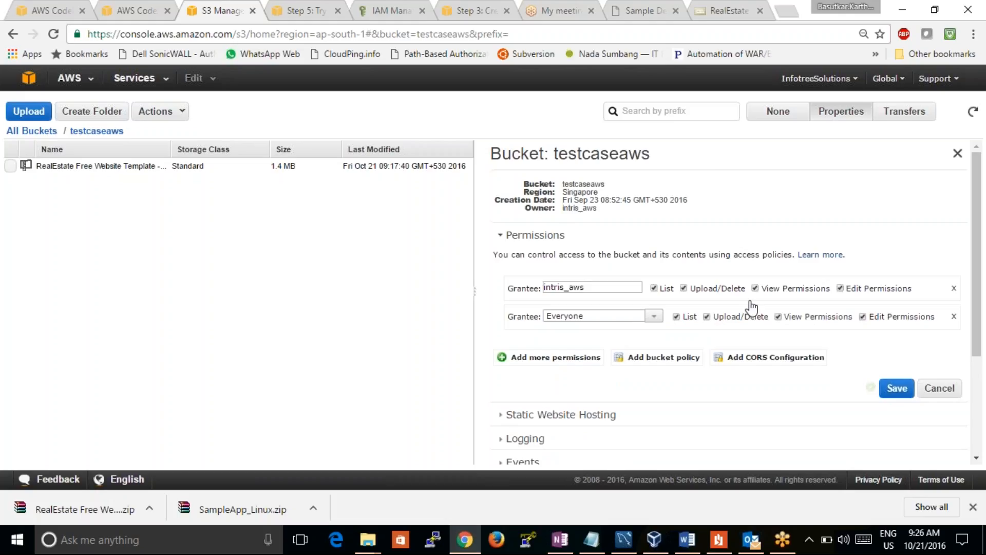
pyautogui.click(126, 13)
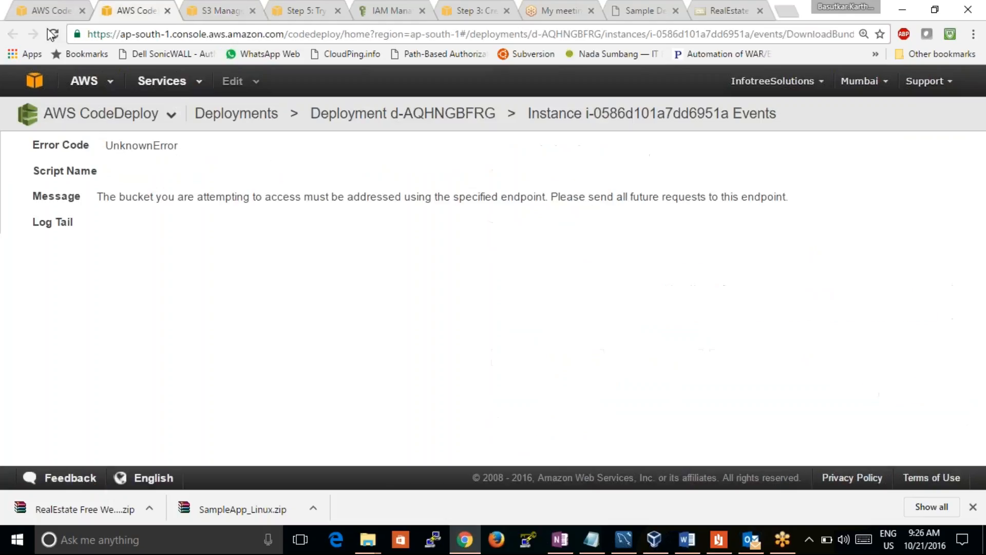
pyautogui.click(47, 12)
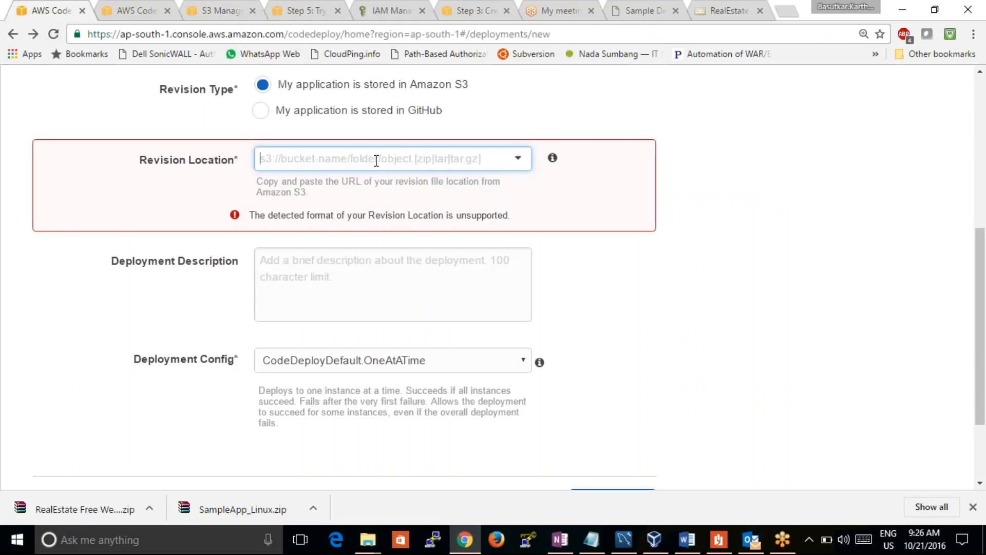
pyautogui.hotkey('ctrl', 'v')
pyautogui.click(585, 307)
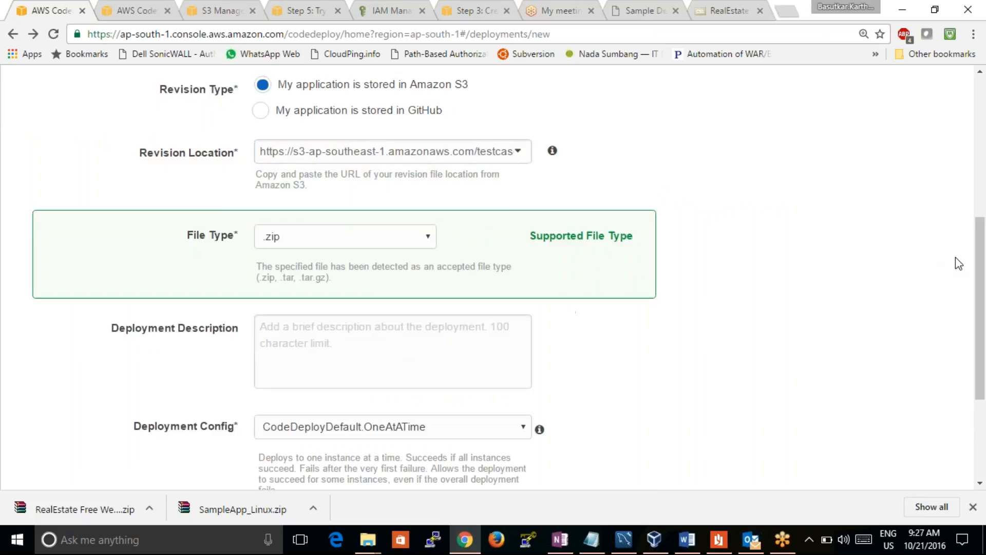
pyautogui.moveTo(980, 308); pyautogui.dragTo(981, 368)
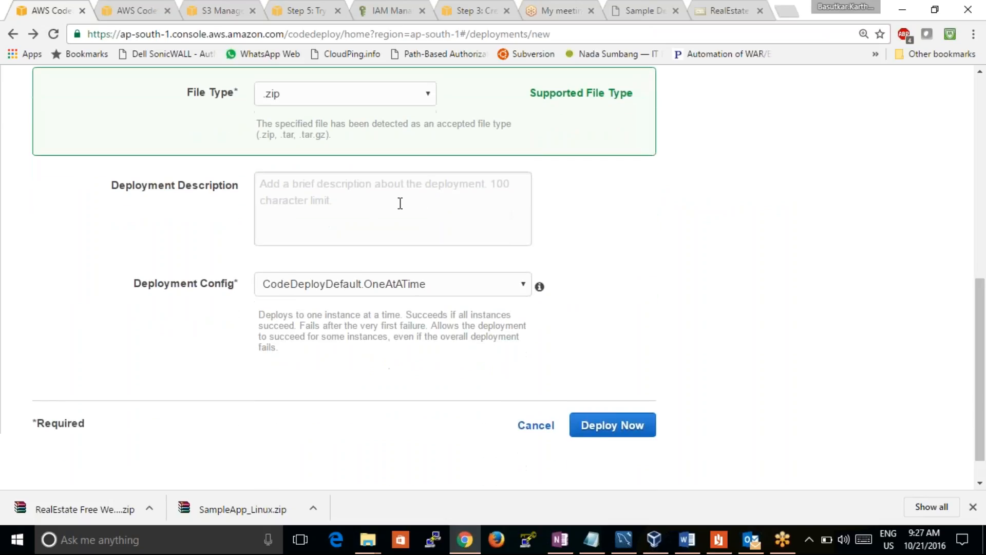
pyautogui.click(609, 431)
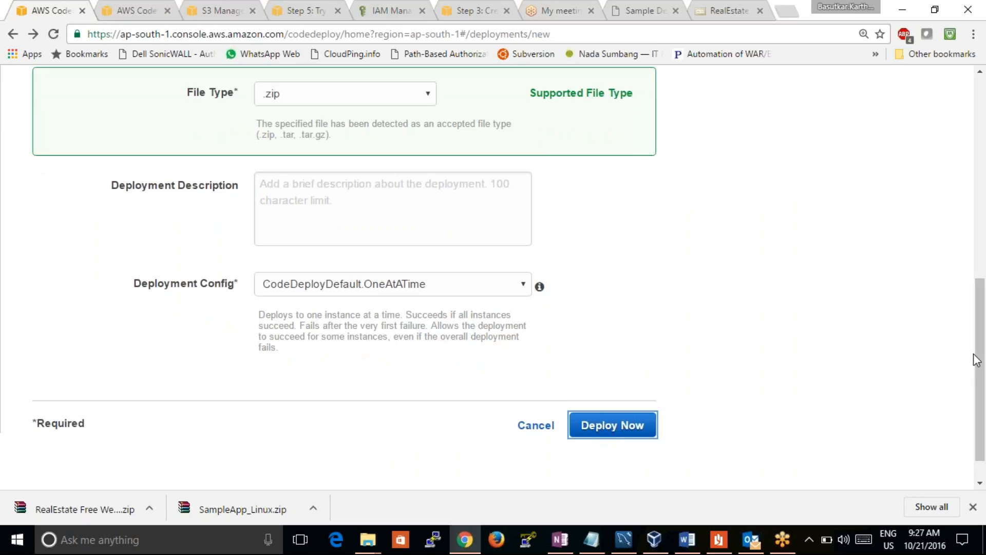
# Select the testcaseapp application and the DemoFleet deployment group, and launch the deployment
pyautogui.scroll(2, 971, 256)
pyautogui.scroll(5, 971, 255)
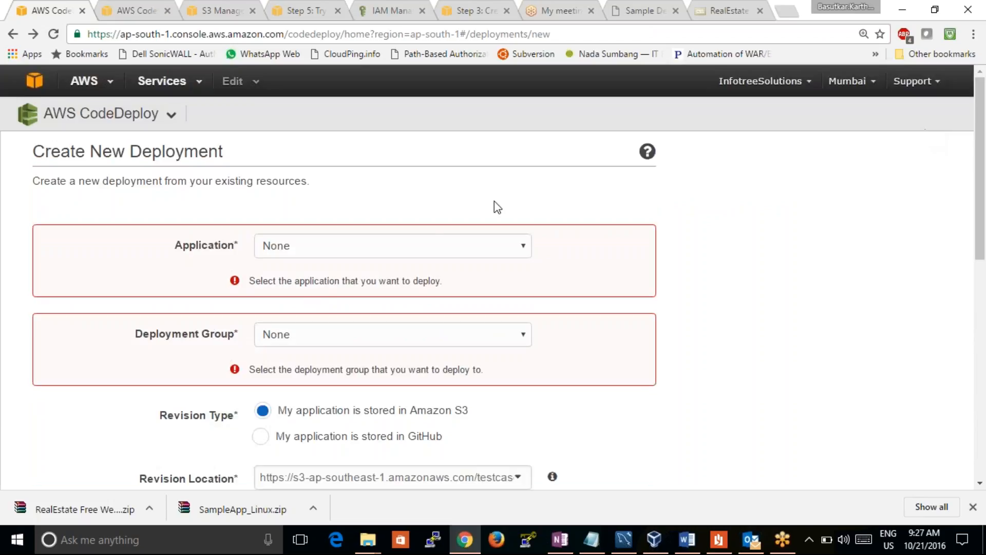
pyautogui.click(437, 241)
pyautogui.click(412, 281)
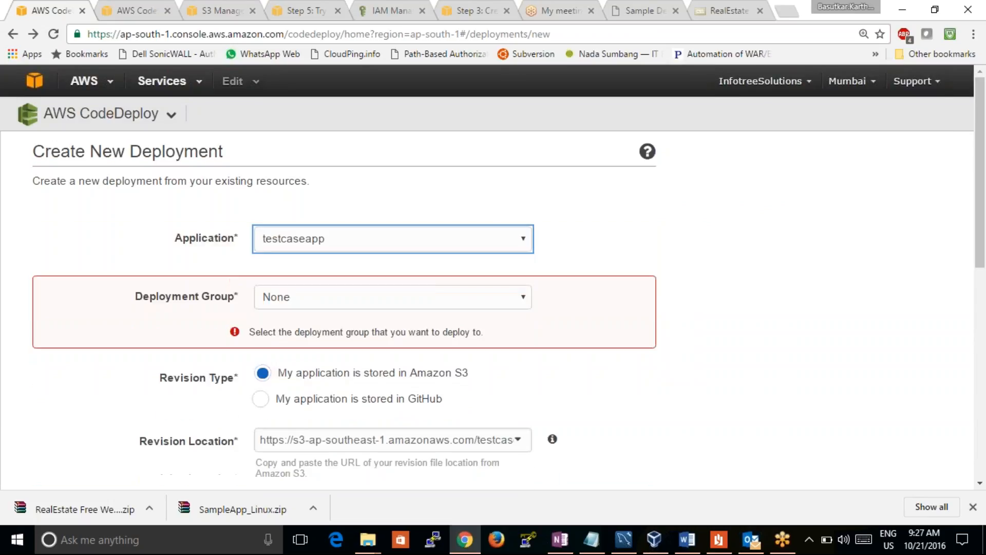
pyautogui.click(438, 309)
pyautogui.click(438, 330)
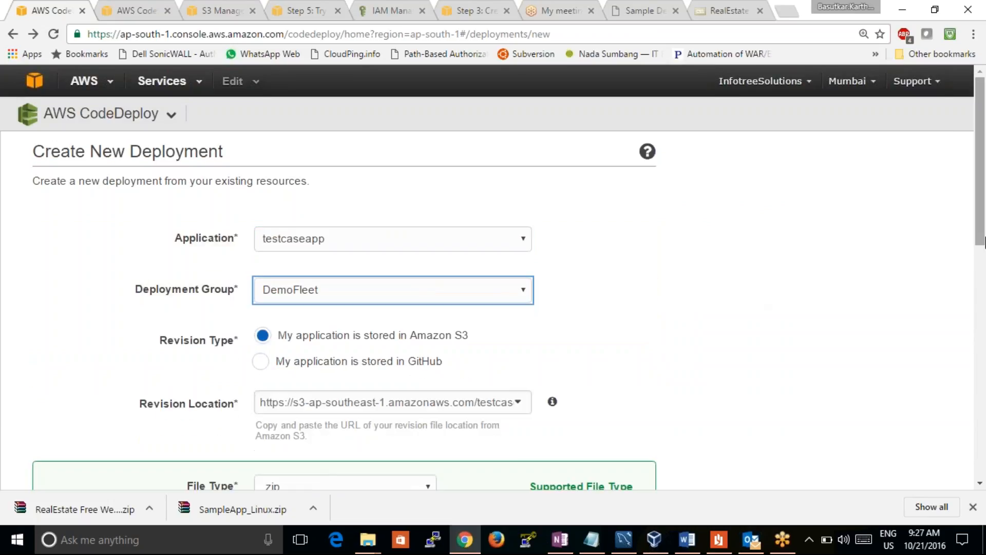
pyautogui.moveTo(982, 243); pyautogui.dragTo(984, 486)
pyautogui.click(612, 387)
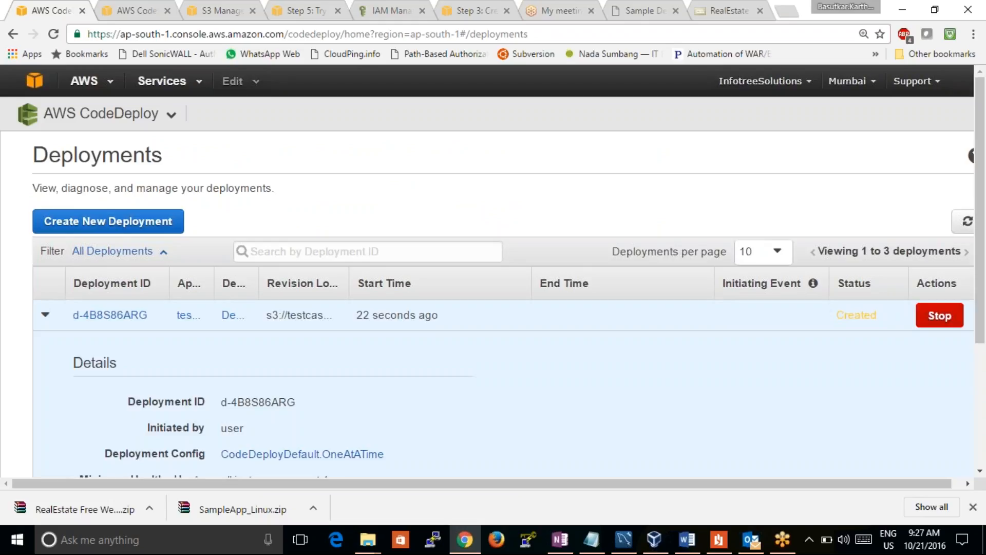
# Review the new deployment's details and instance results, and recheck the earlier DownloadBundle error log
pyautogui.moveTo(982, 251); pyautogui.dragTo(985, 360)
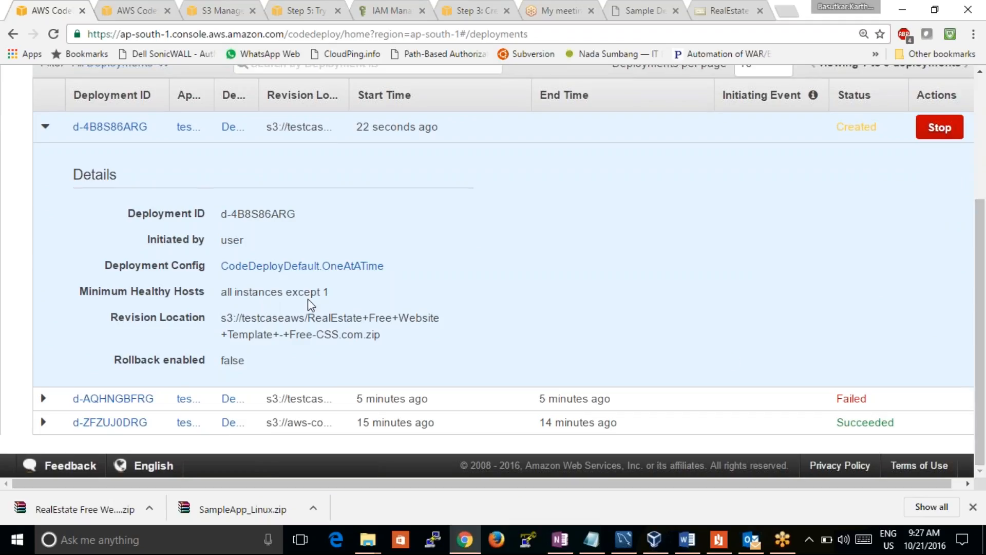
pyautogui.doubleClick(326, 292)
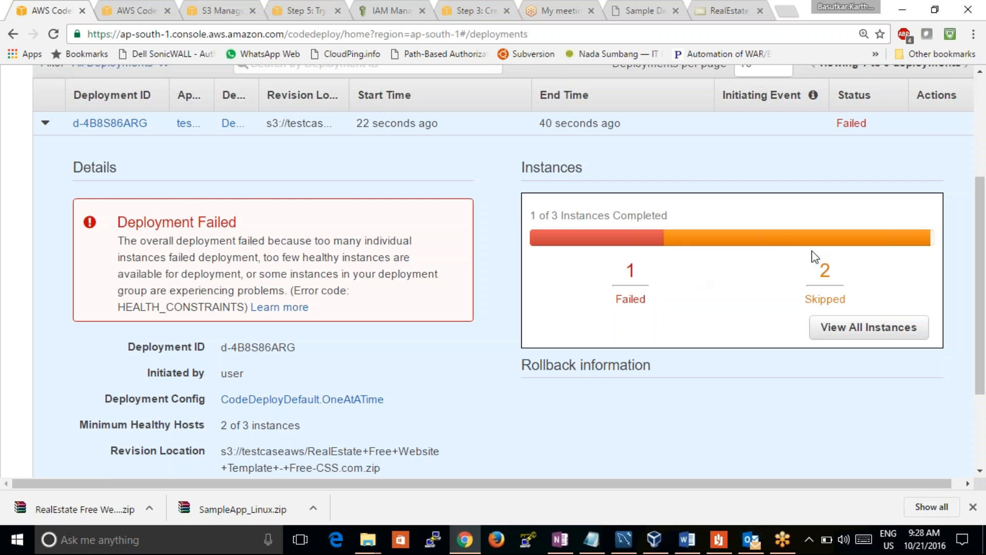
pyautogui.click(109, 7)
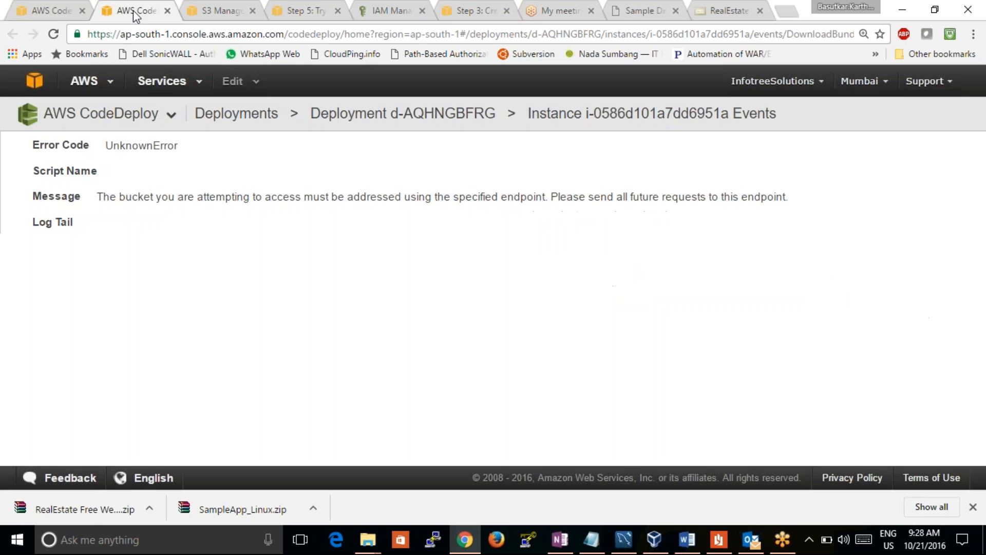
# Open the running instances in EC2 and examine the states and status checks of the CodeDeploy instances
pyautogui.click(204, 11)
pyautogui.click(270, 15)
pyautogui.click(222, 16)
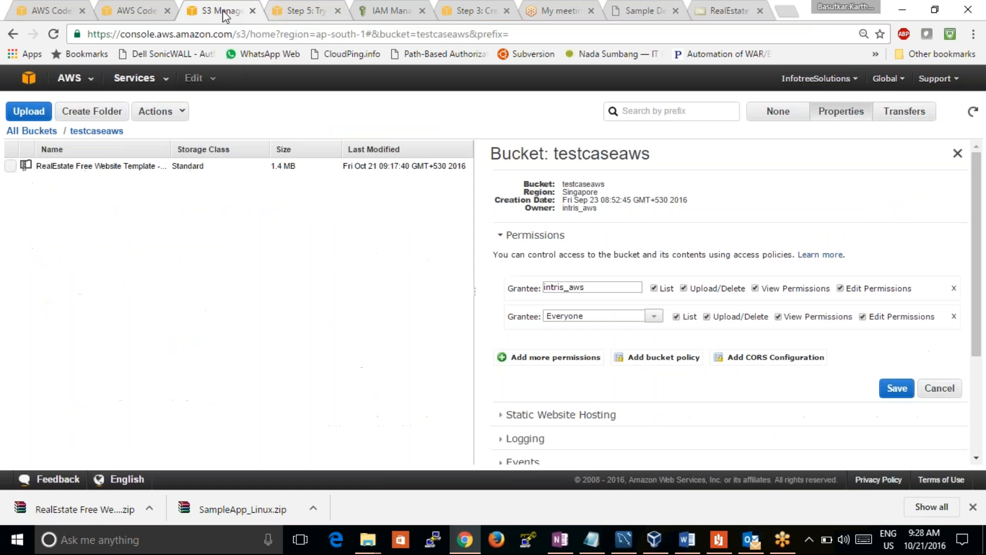
pyautogui.click(28, 78)
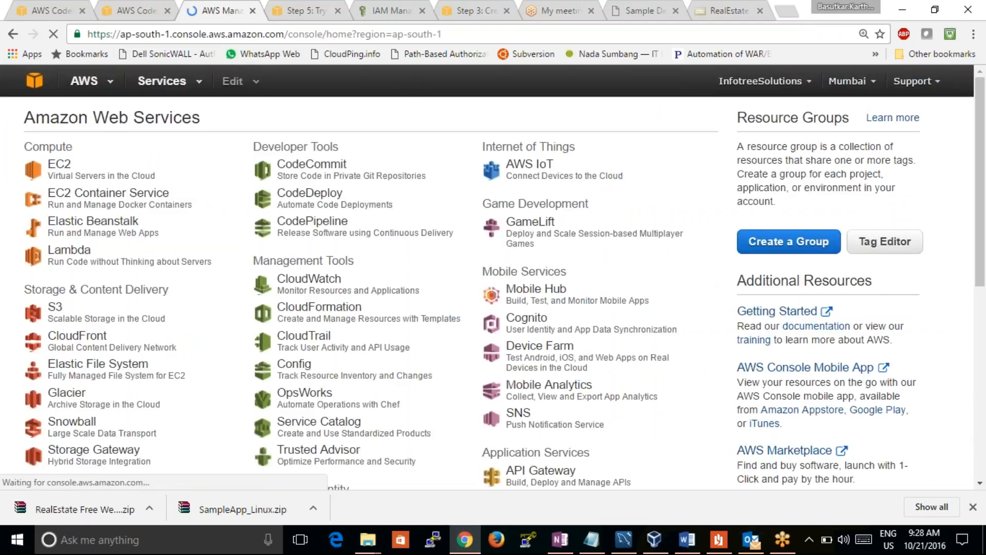
pyautogui.click(59, 165)
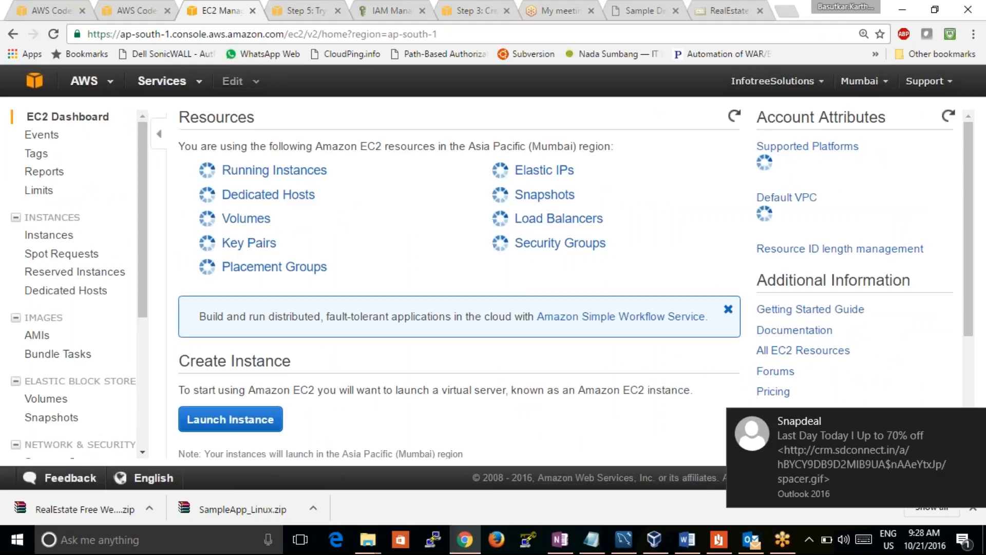
pyautogui.click(272, 169)
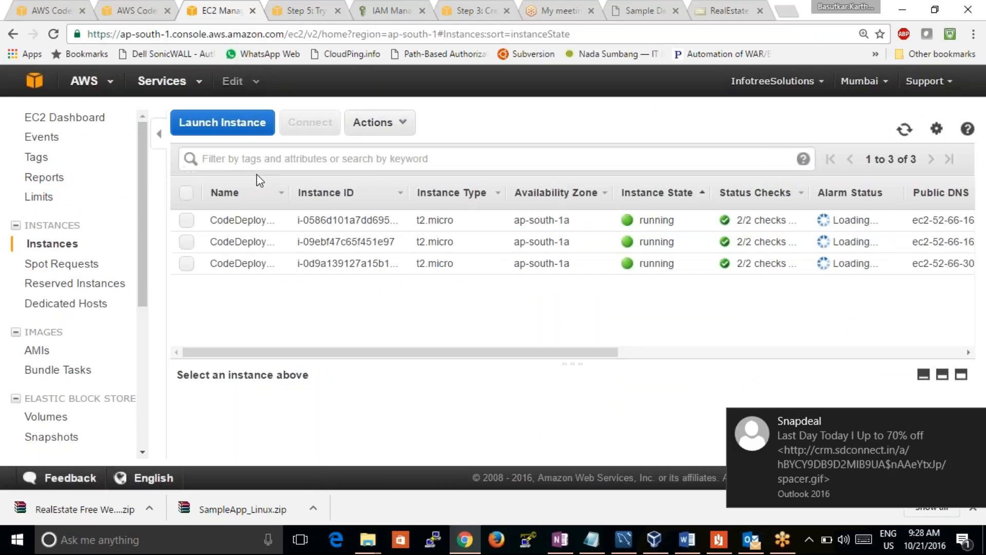
pyautogui.moveTo(445, 353)
pyautogui.mouseDown()
pyautogui.moveTo(596, 353)
pyautogui.moveTo(432, 354)
pyautogui.mouseUp()
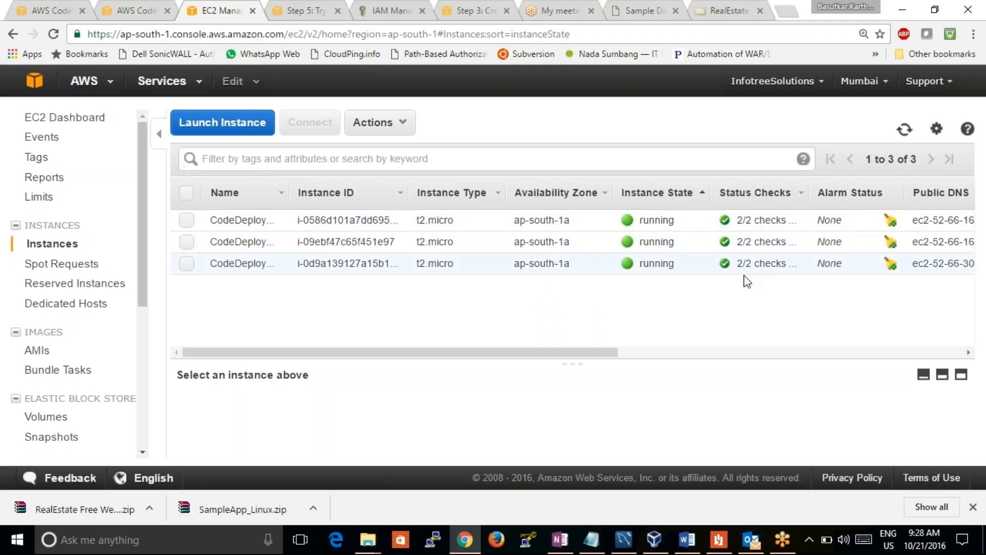
# Reread the newest deployment's failure message, revision location and instance results, and refresh the deployments list
pyautogui.click(137, 11)
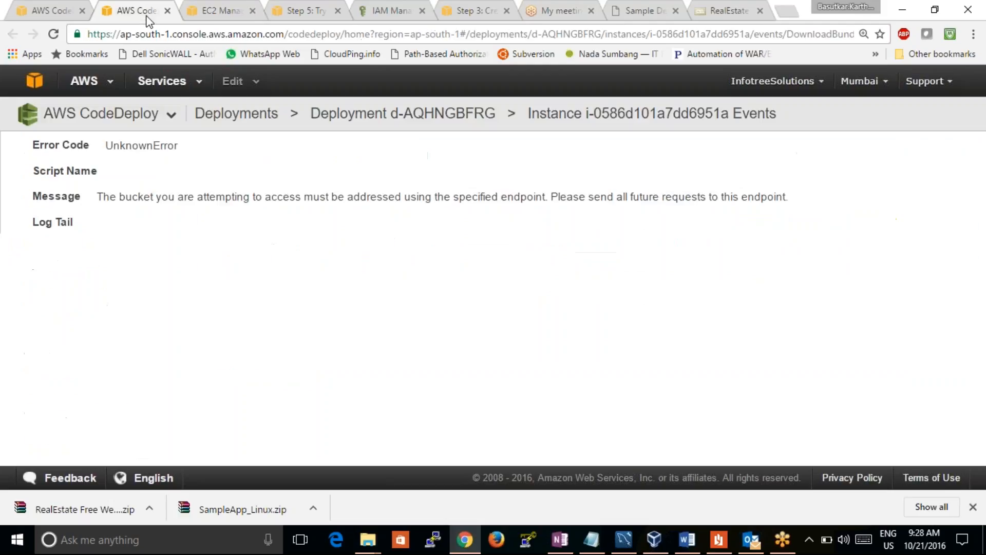
pyautogui.click(42, 13)
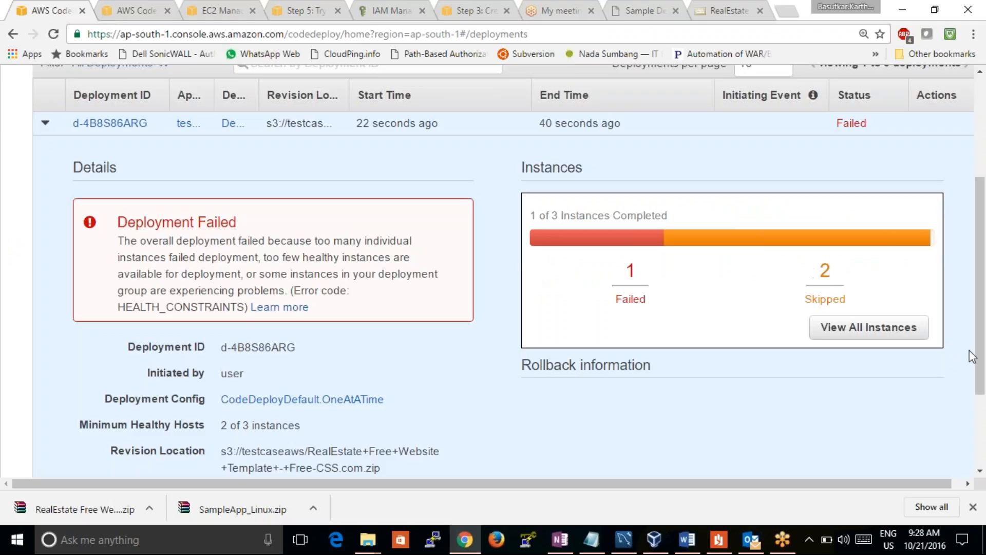
pyautogui.moveTo(983, 303); pyautogui.dragTo(982, 457)
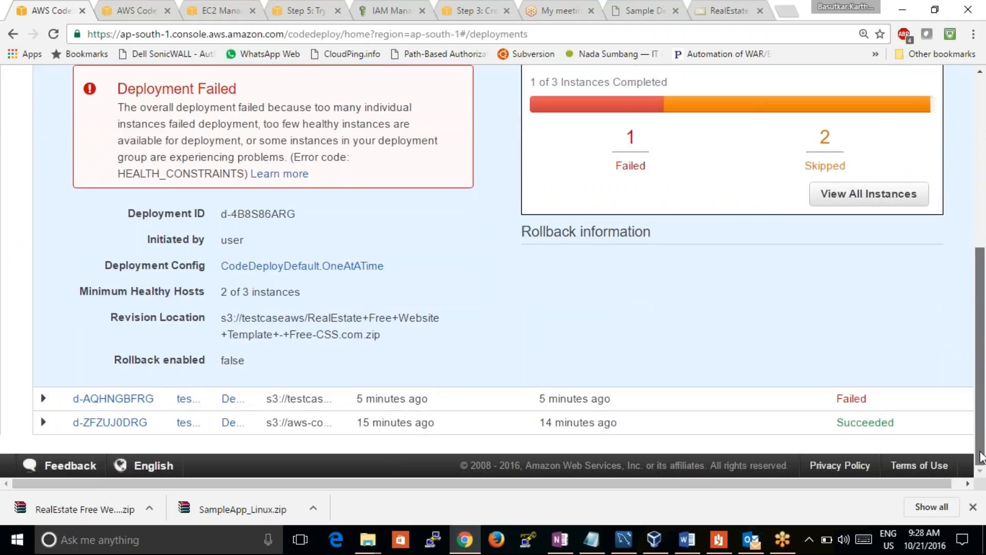
pyautogui.scroll(3, 945, 313)
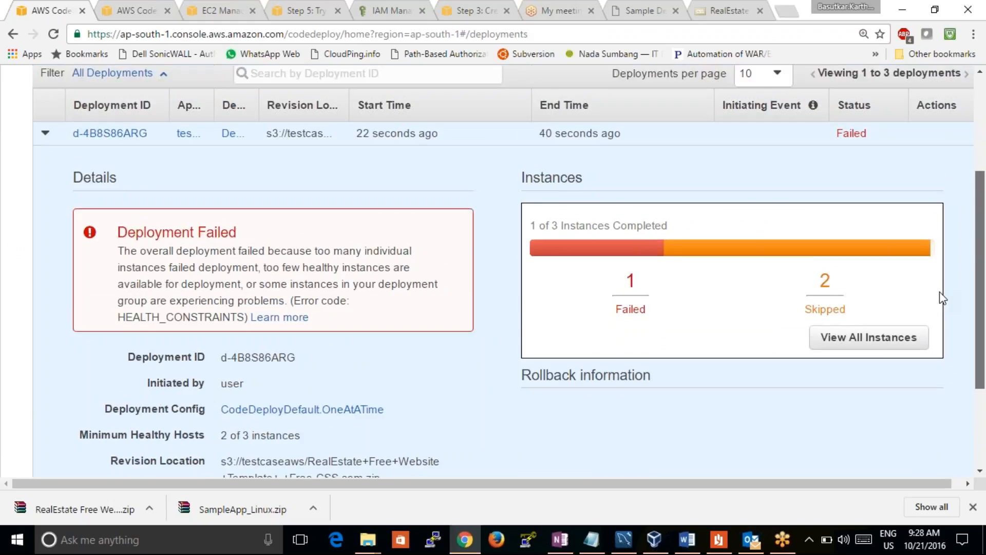
pyautogui.scroll(2, 943, 293)
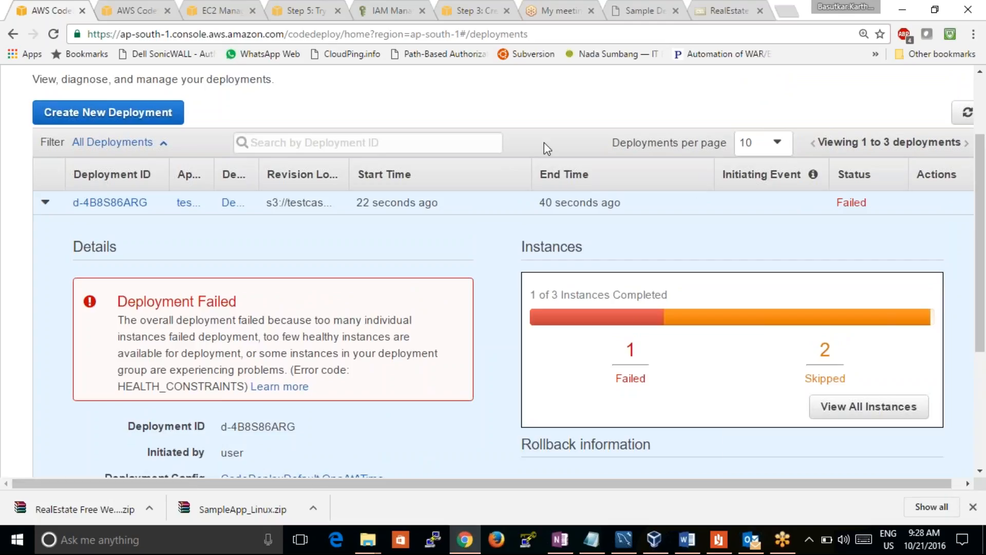
pyautogui.click(967, 113)
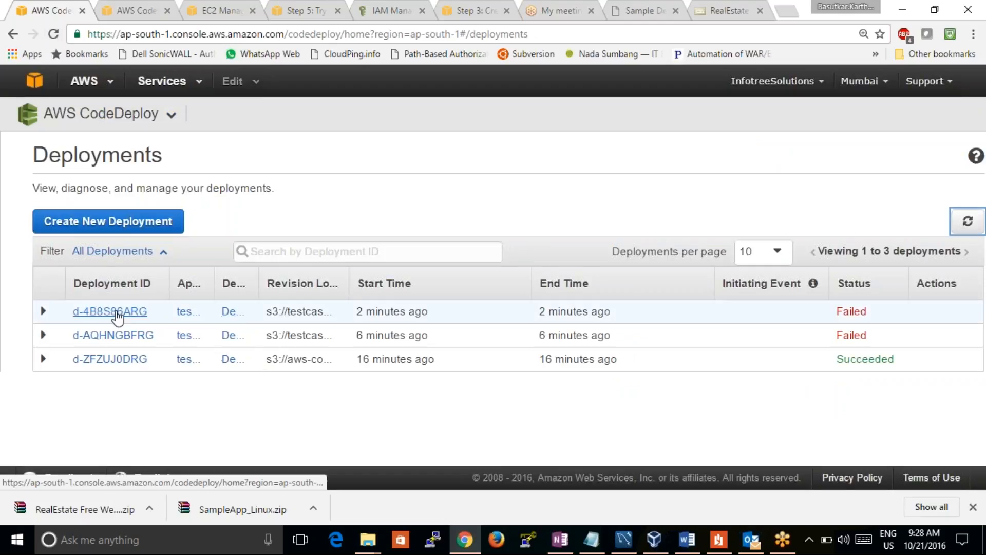
# Review the details of the earlier failed deployment described as "new modified website" and return to the deployments list
pyautogui.click(120, 339)
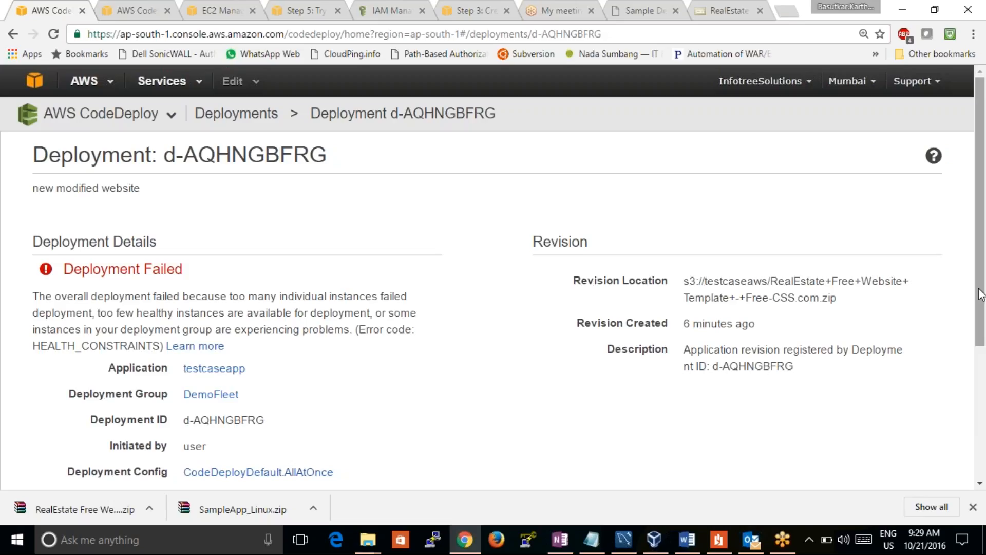
pyautogui.moveTo(981, 294); pyautogui.dragTo(951, 403)
pyautogui.click(13, 34)
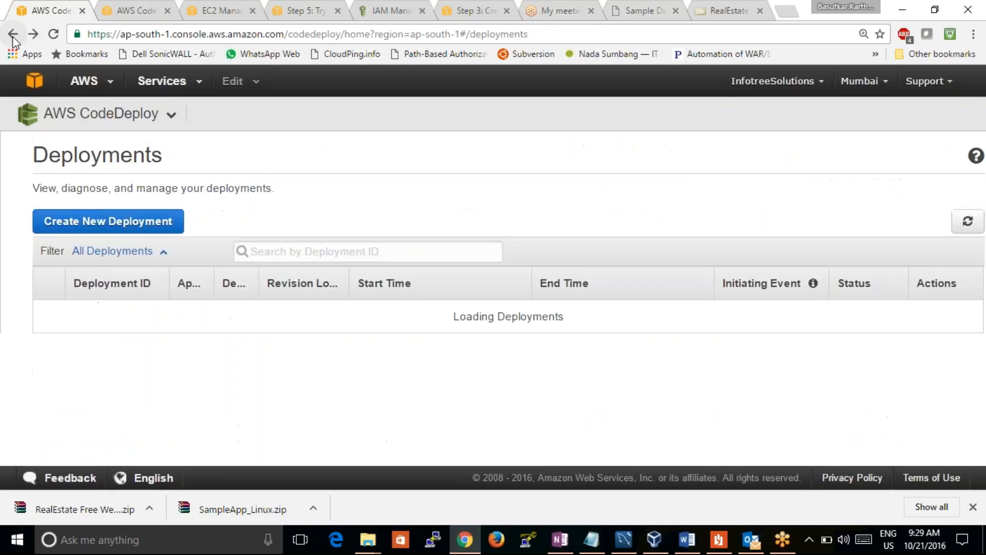
# Start a new deployment with testcaseapp as the application and DemoFleet as the deployment group
pyautogui.click(108, 221)
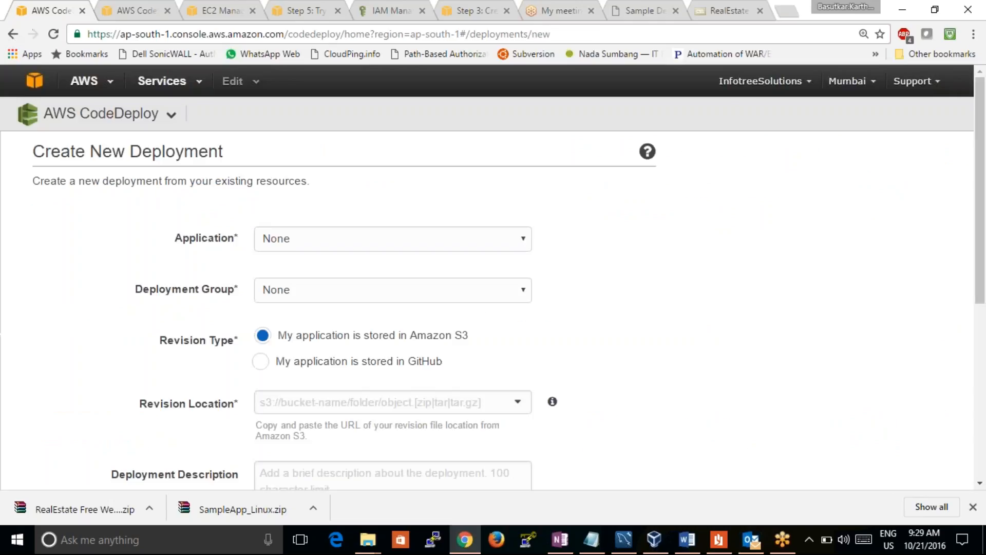
pyautogui.click(343, 239)
pyautogui.click(301, 274)
pyautogui.click(300, 291)
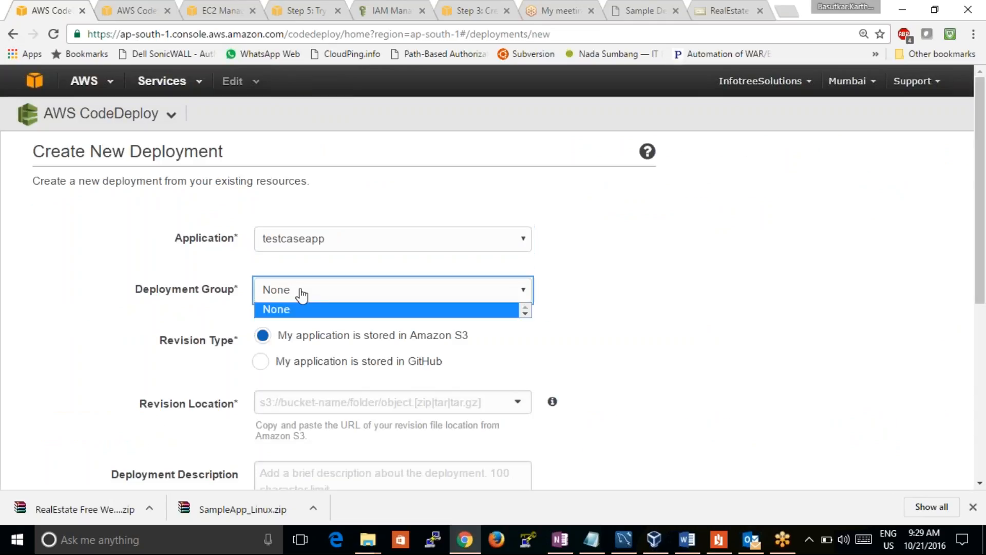
pyautogui.click(297, 311)
pyautogui.click(302, 299)
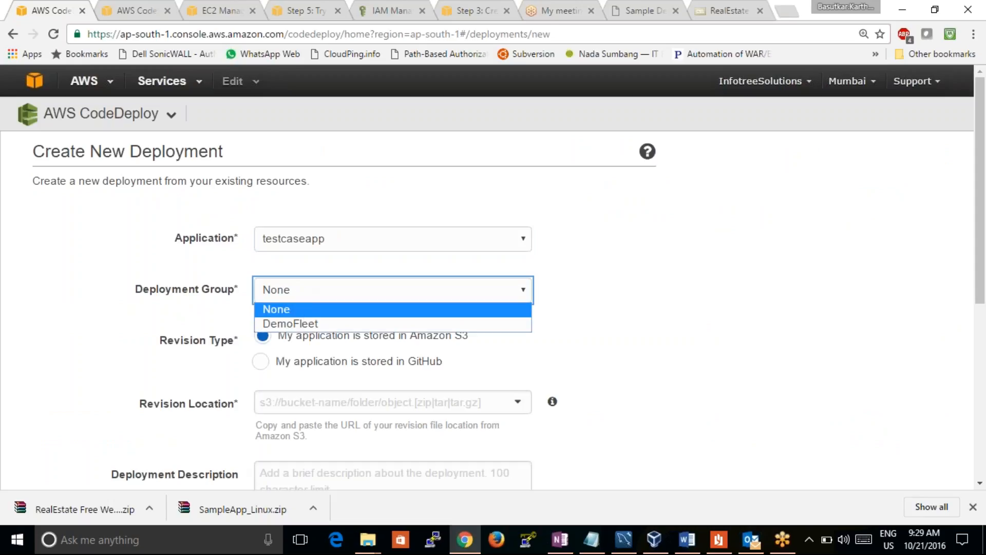
pyautogui.click(304, 311)
pyautogui.click(309, 325)
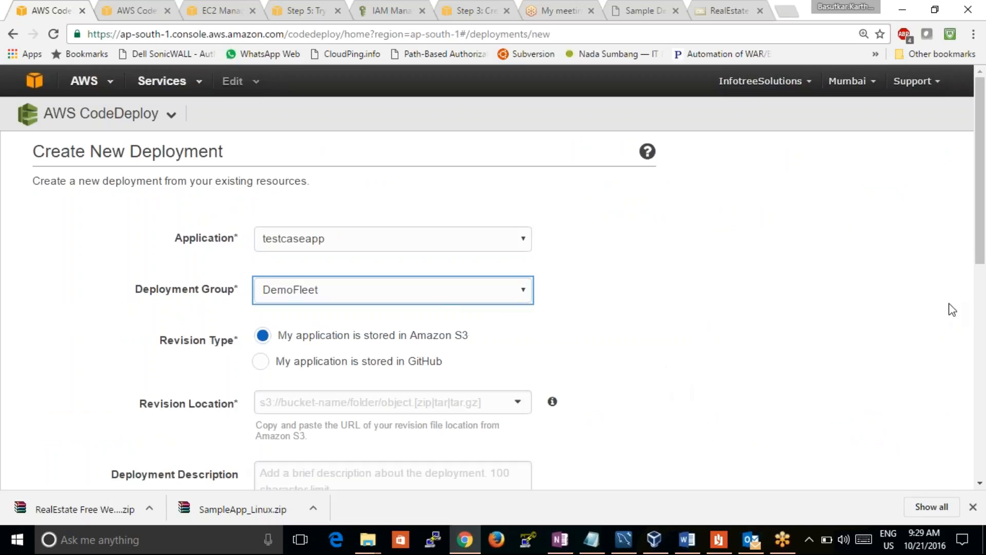
# Set the revision location to the copied https S3 link of RealEstate+Free+Website+Template+-+Free-CSS.com.zip, leaving the description empty
pyautogui.moveTo(981, 259); pyautogui.dragTo(980, 352)
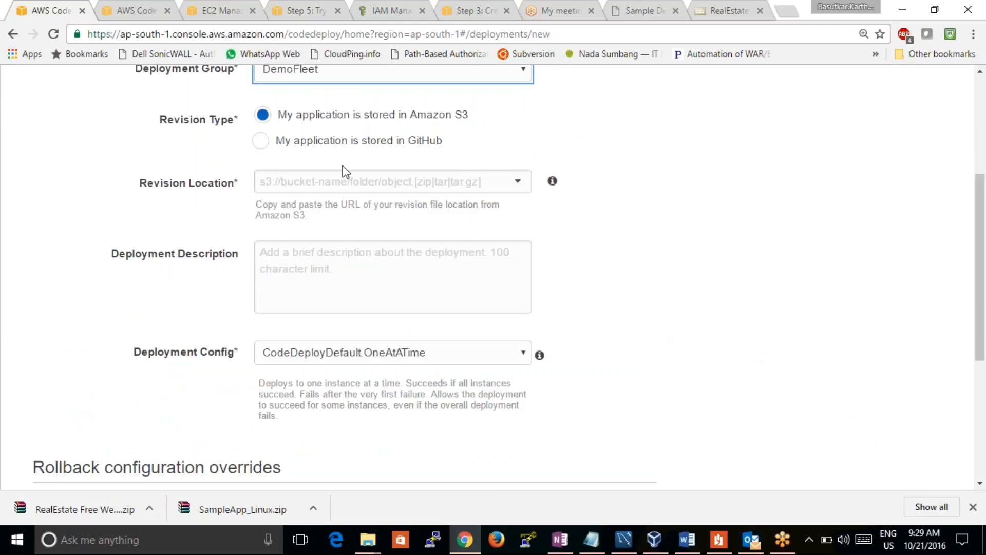
pyautogui.click(345, 186)
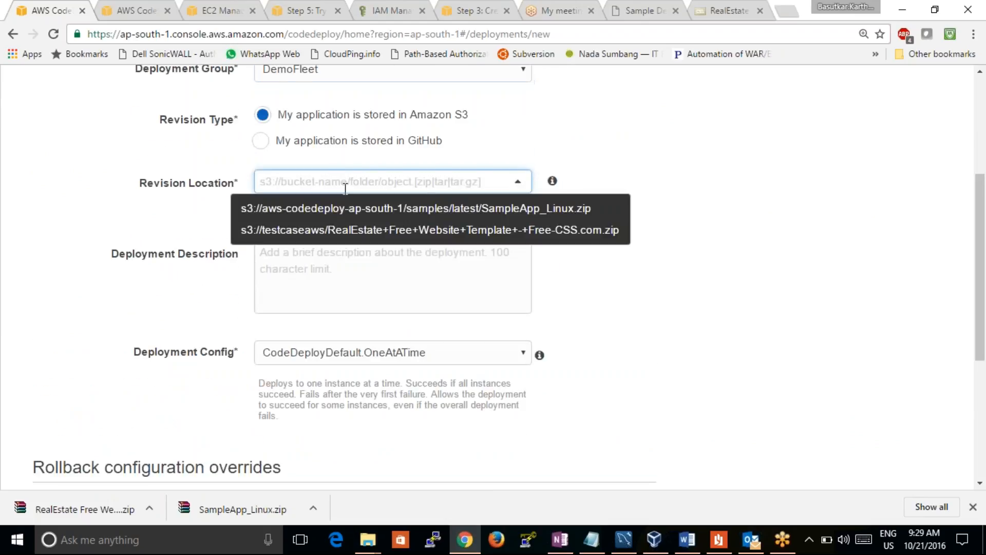
pyautogui.write('https://s3-ap-southeast-1.amazonaws.com/testcaseaws/RealEstate+Free+Website+Template+-+Free-CSS.com.zip')
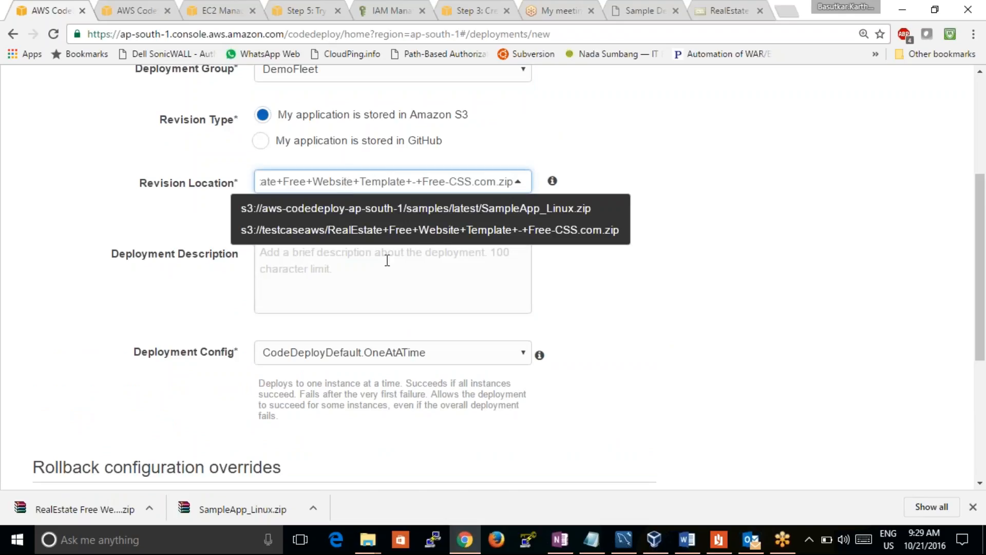
pyautogui.click(390, 284)
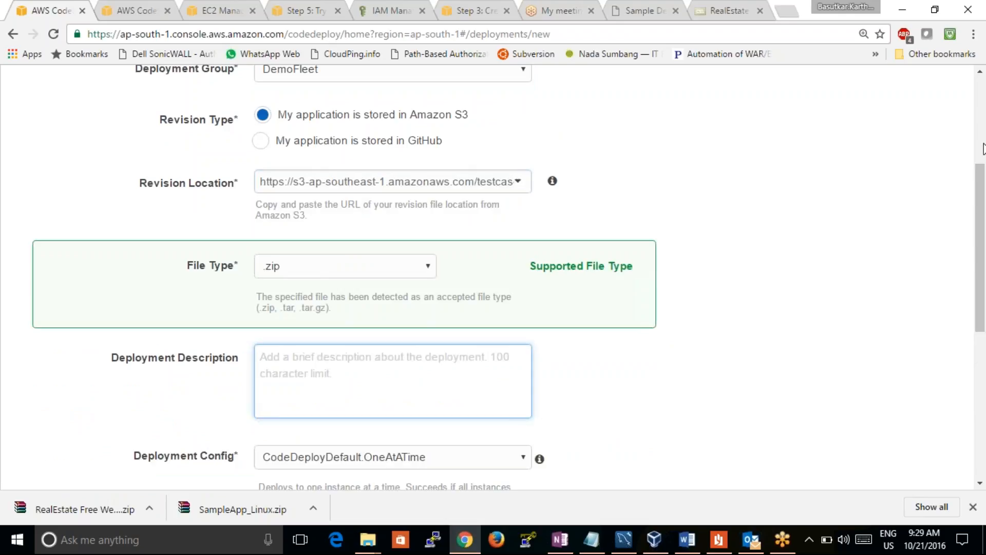
# Choose the CodeDeployDefault.HalfAtATime deployment config and launch the deployment
pyautogui.moveTo(983, 193); pyautogui.dragTo(984, 329)
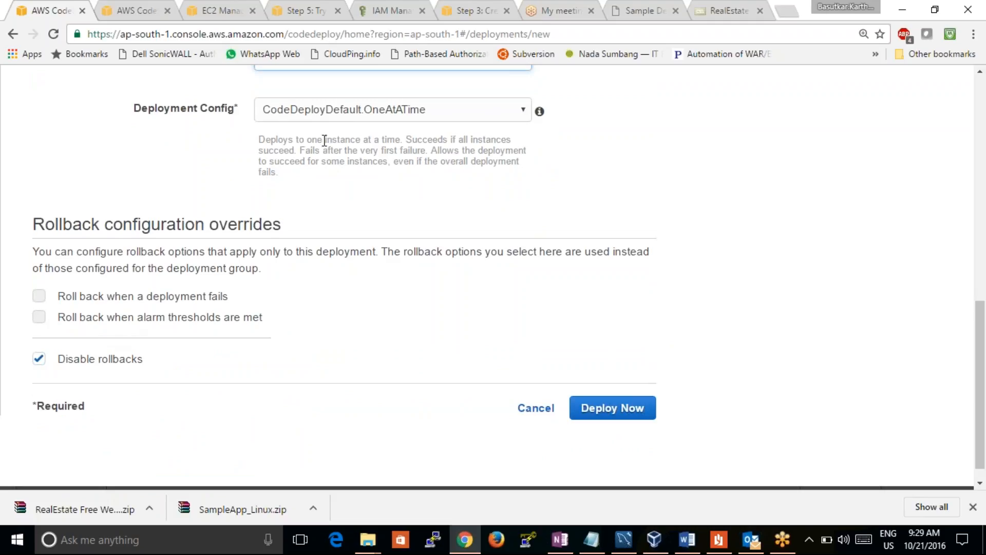
pyautogui.click(413, 114)
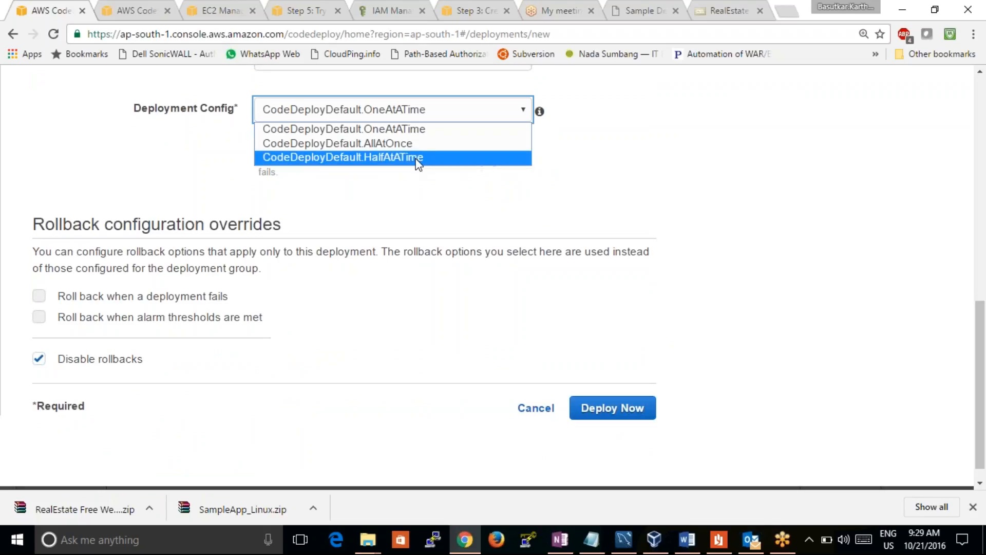
pyautogui.click(418, 157)
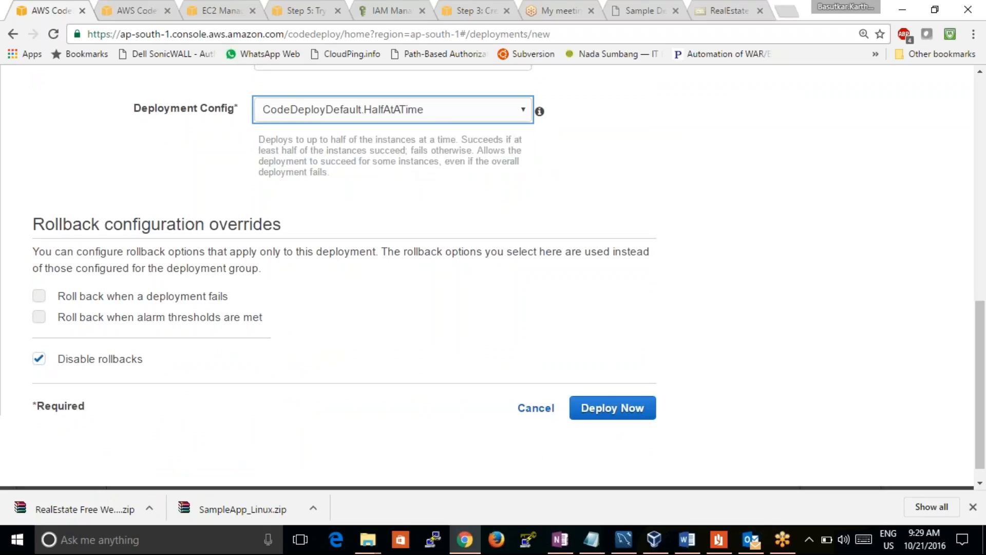
pyautogui.click(612, 408)
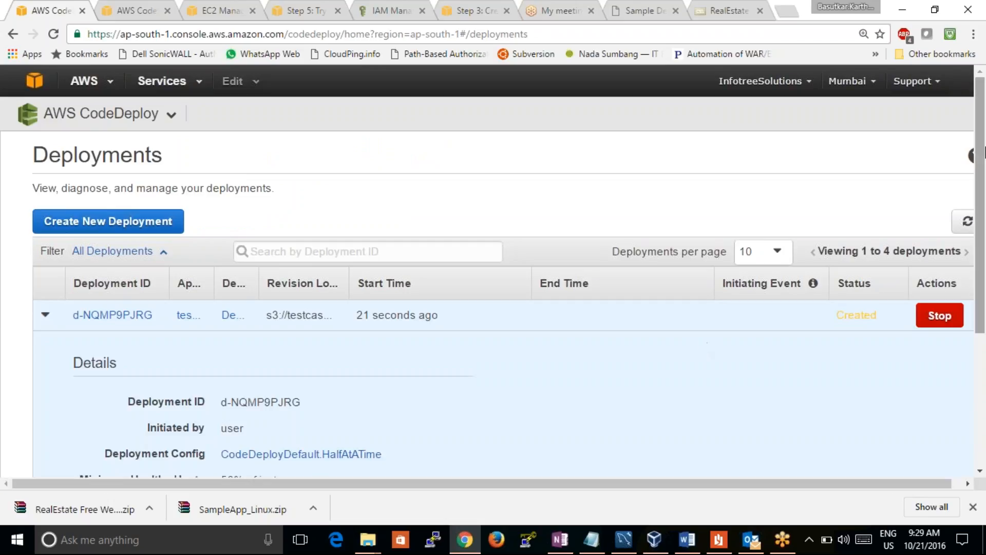
# Check the newest deployment's details, refresh its status, read its failure message and revision, and return to the deployments list
pyautogui.moveTo(983, 151); pyautogui.dragTo(985, 222)
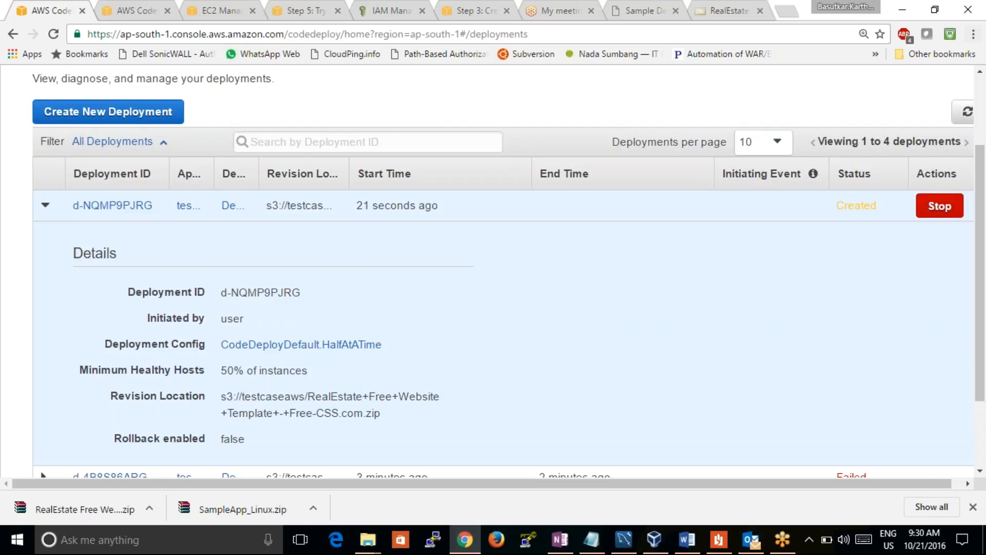
pyautogui.click(968, 111)
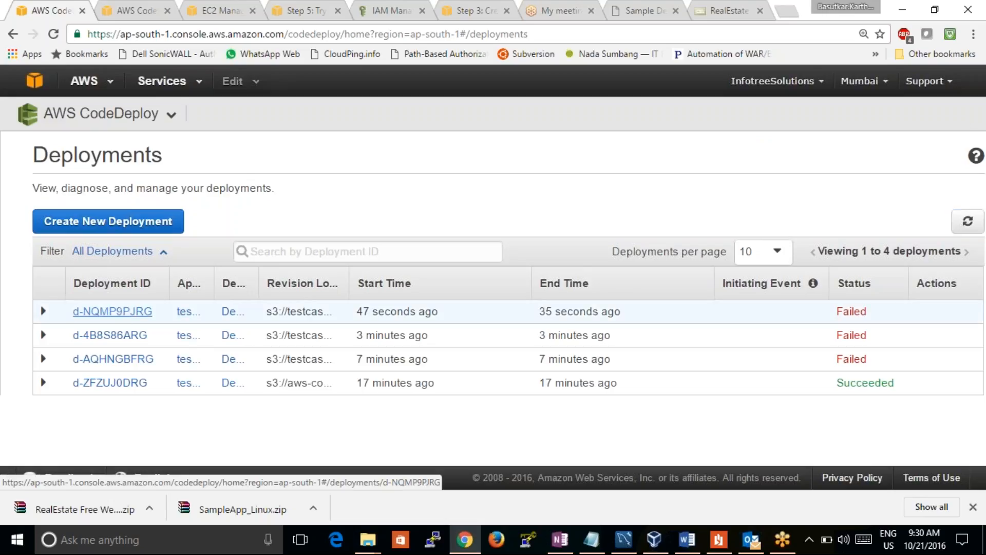
pyautogui.click(124, 312)
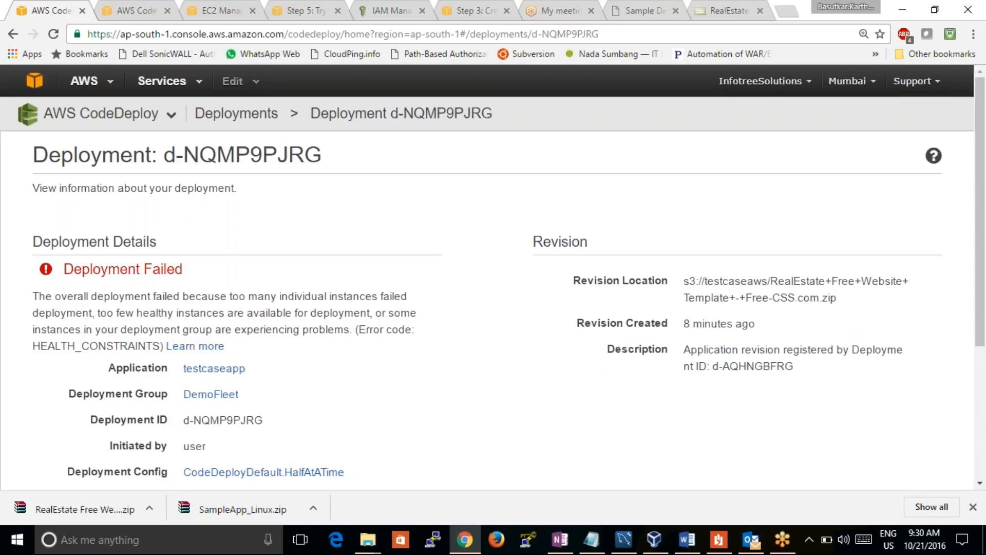
pyautogui.moveTo(979, 297)
pyautogui.mouseDown()
pyautogui.moveTo(977, 398)
pyautogui.moveTo(968, 282)
pyautogui.mouseUp()
pyautogui.click(64, 126)
pyautogui.click(240, 114)
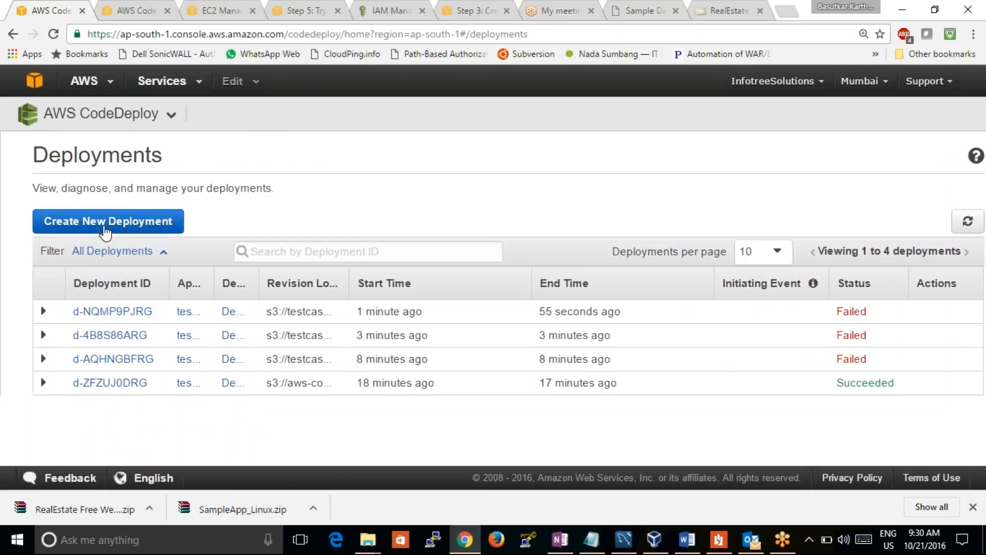
# Look over the deployment configurations and the deployment groups in the testcaseapp application details
pyautogui.click(146, 114)
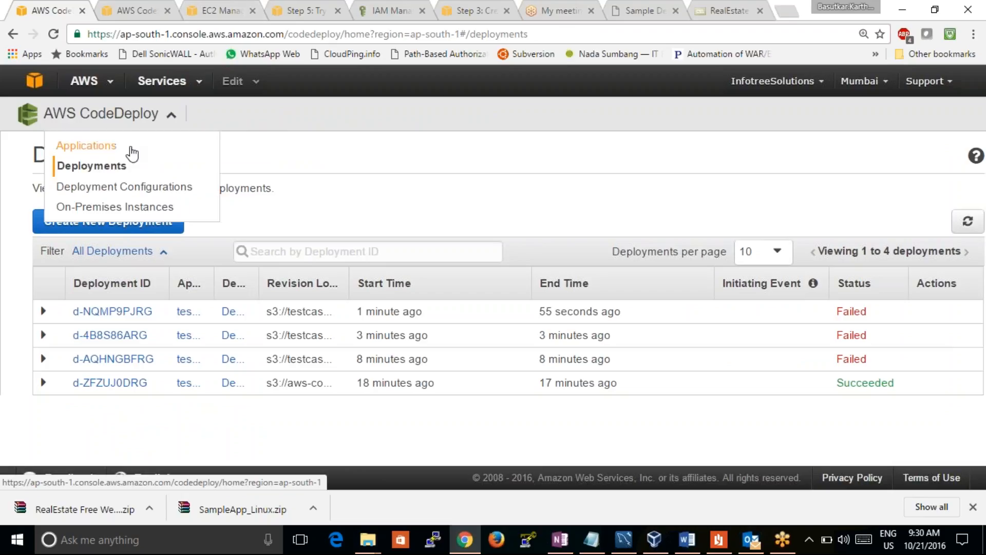
pyautogui.click(104, 188)
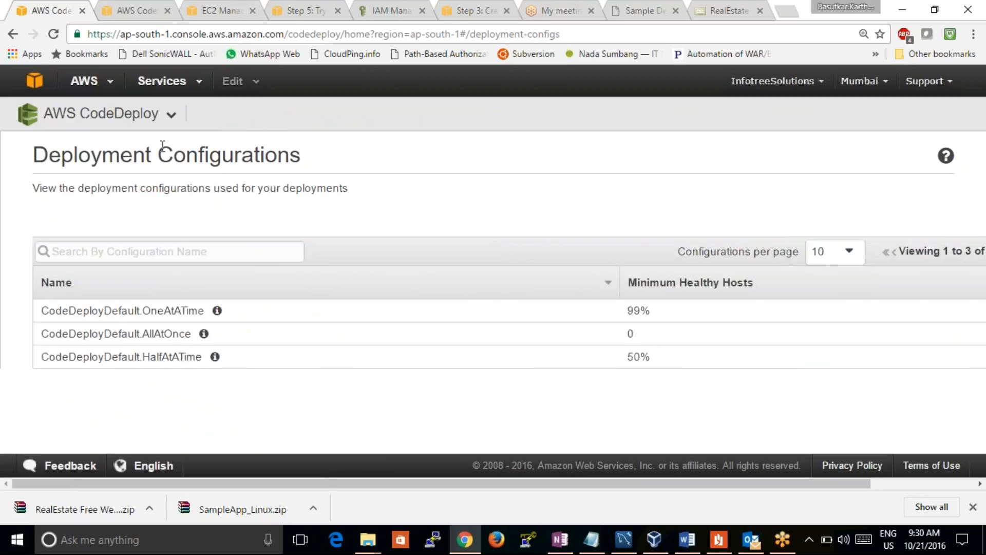
pyautogui.click(163, 115)
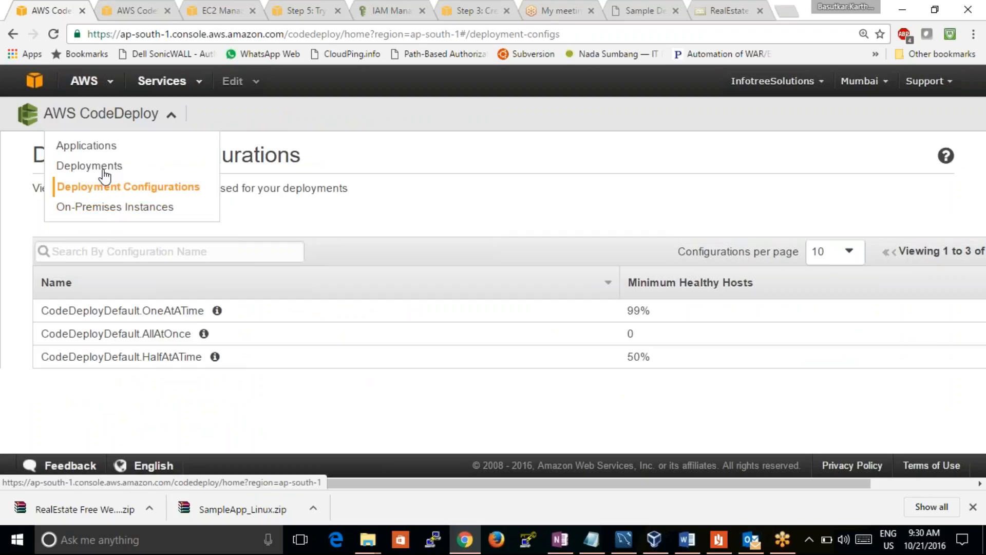
pyautogui.click(60, 148)
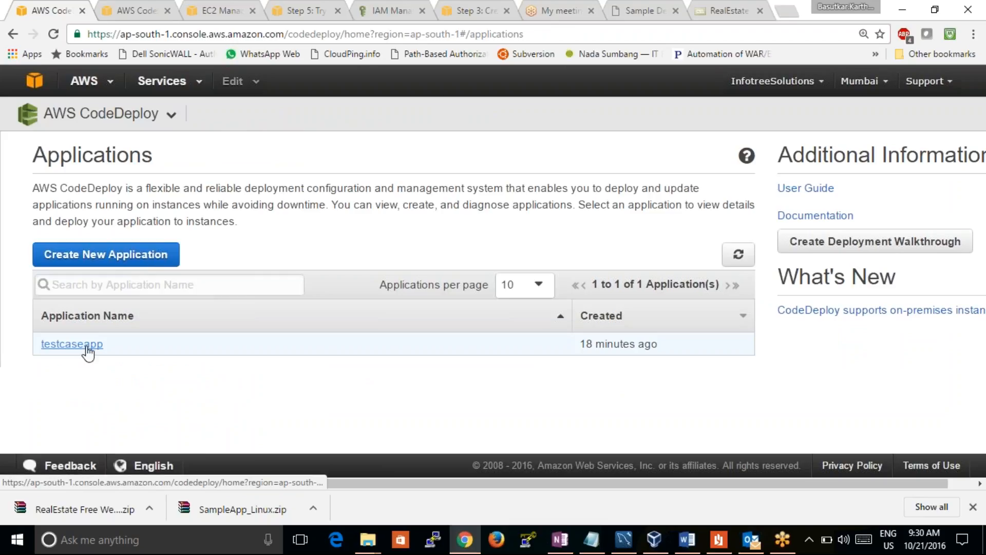
pyautogui.click(86, 345)
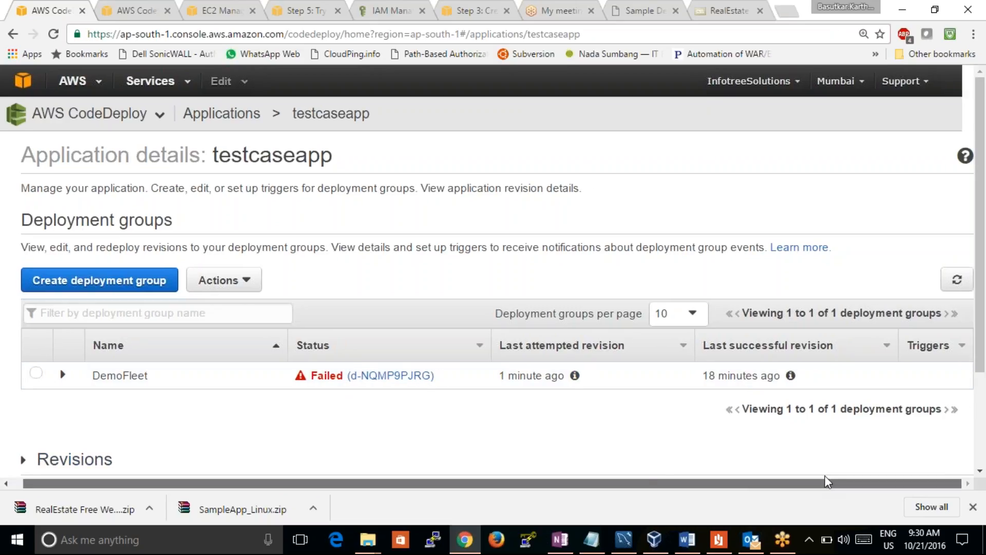
pyautogui.moveTo(985, 242); pyautogui.dragTo(967, 343)
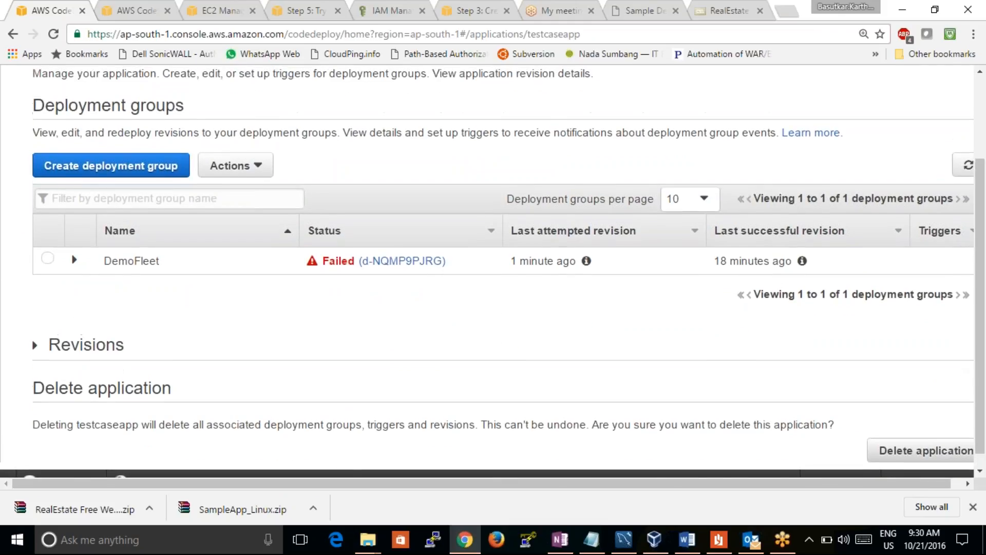
# Start a new deployment group for testcaseapp and name it group2
pyautogui.click(148, 174)
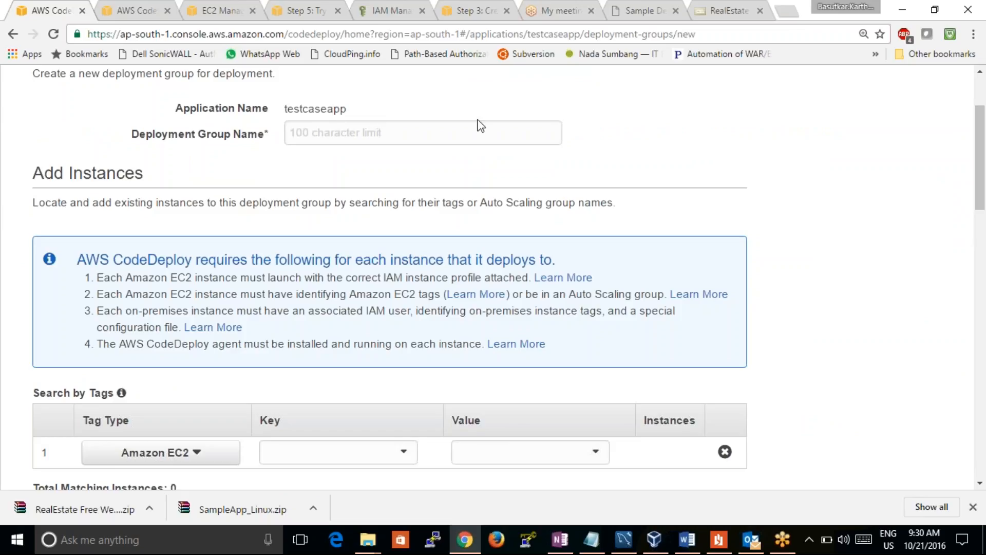
pyautogui.scroll(3, 980, 113)
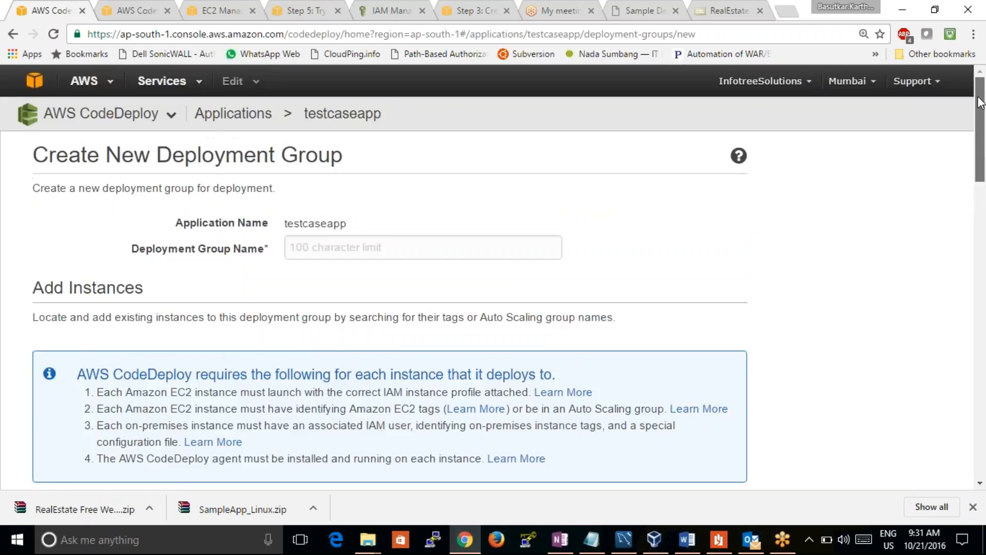
pyautogui.scroll(-1, 524, 159)
pyautogui.click(397, 194)
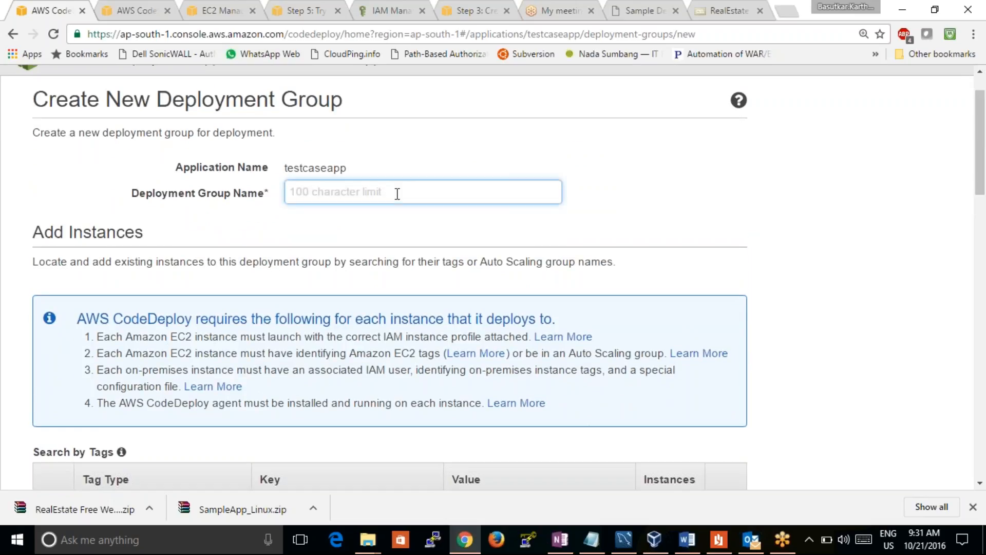
pyautogui.write('group2')
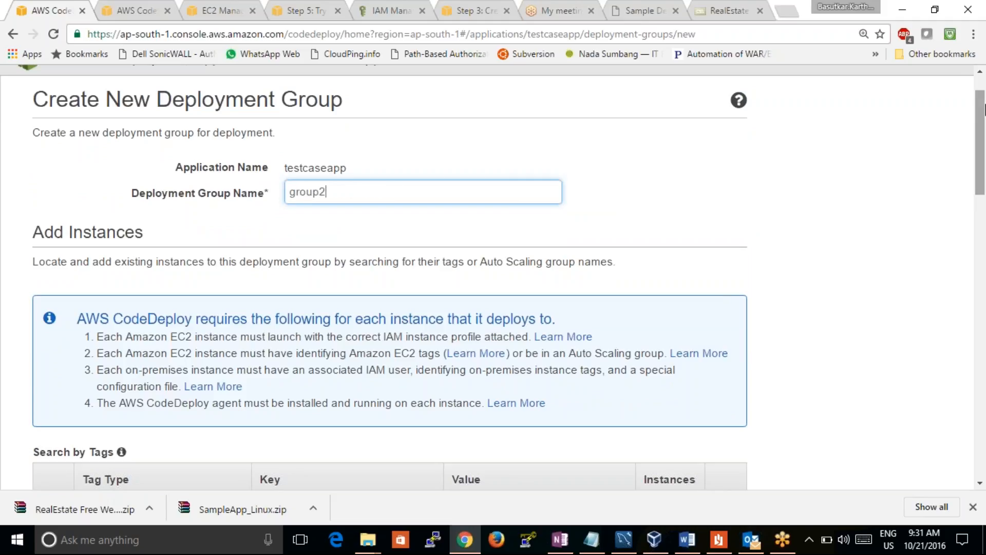
# Add an Amazon EC2 tag filter with the key Name and the value LinuxEC2Instance3 to the deployment group
pyautogui.scroll(-5, 904, 193)
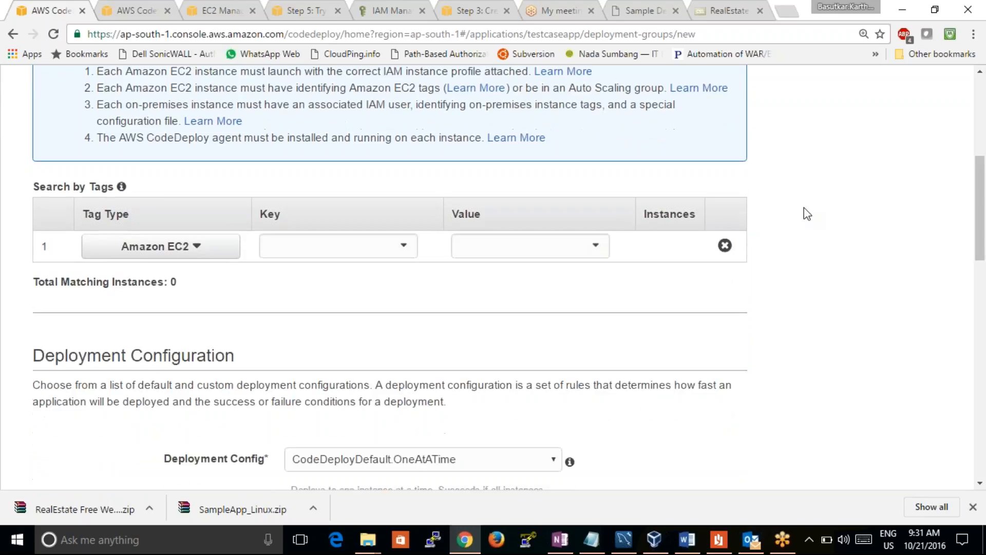
pyautogui.click(384, 252)
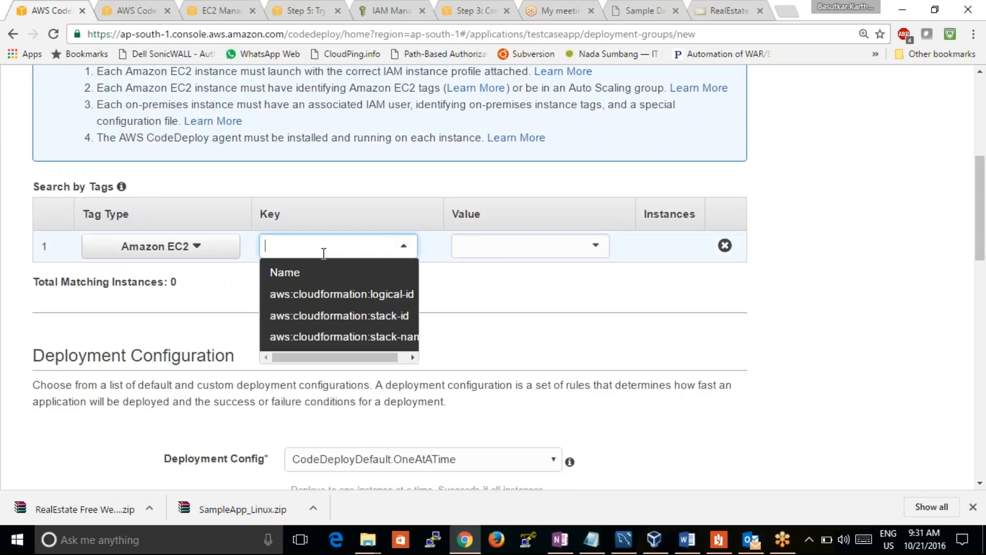
pyautogui.click(456, 312)
pyautogui.click(205, 259)
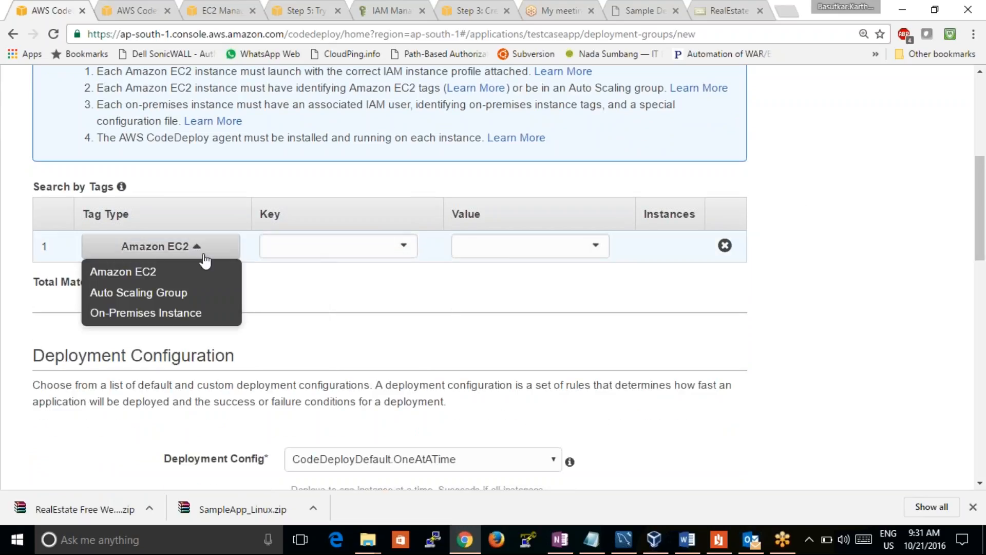
pyautogui.click(204, 256)
pyautogui.click(405, 247)
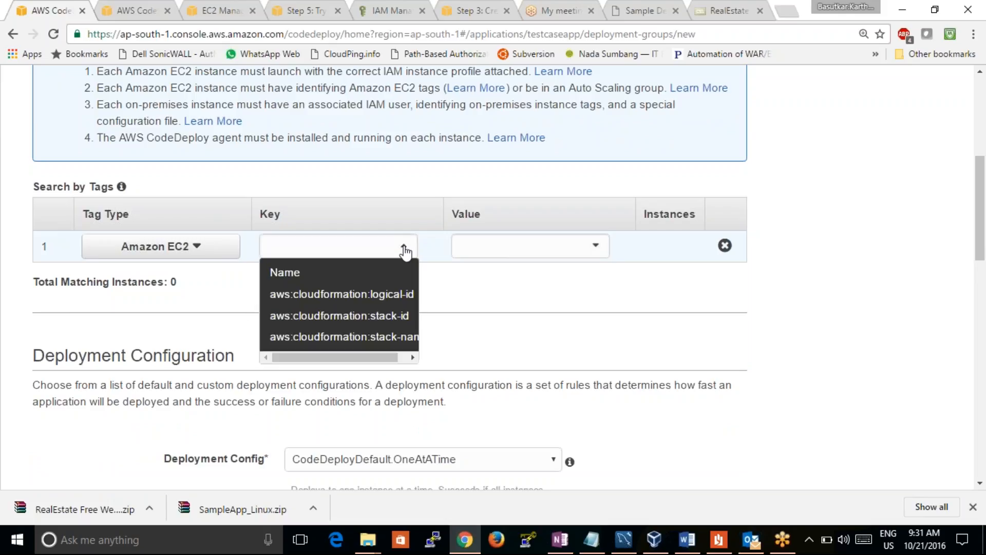
pyautogui.click(414, 358)
pyautogui.click(353, 273)
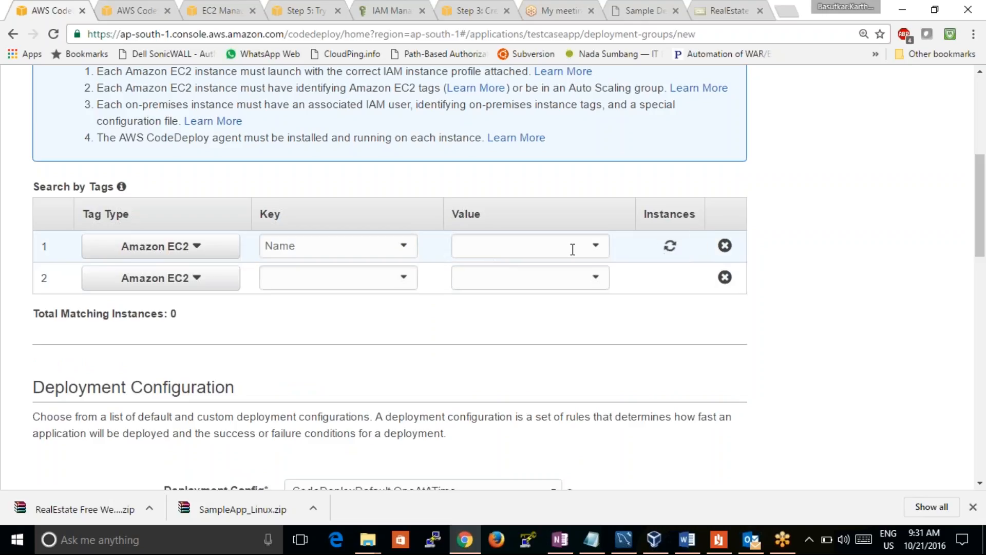
pyautogui.click(591, 248)
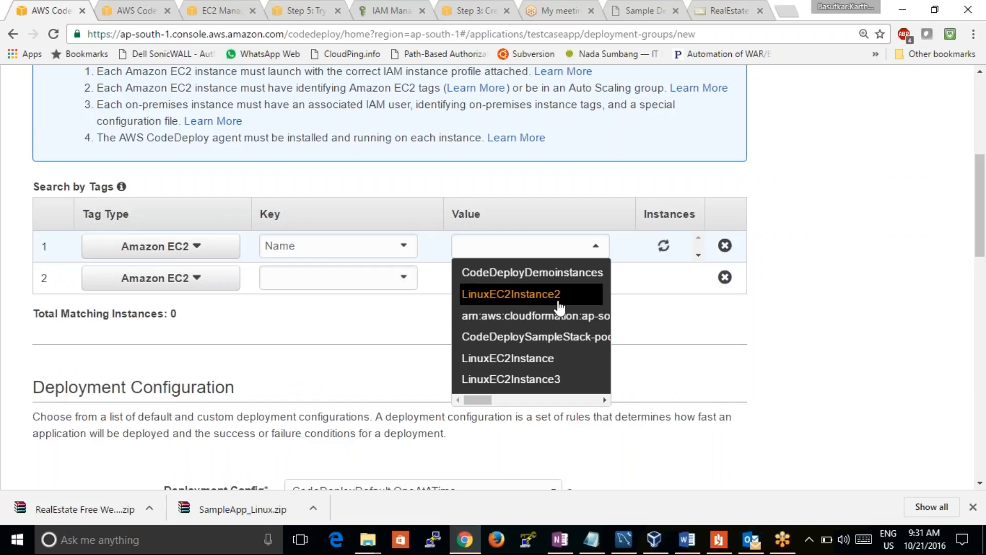
pyautogui.click(558, 381)
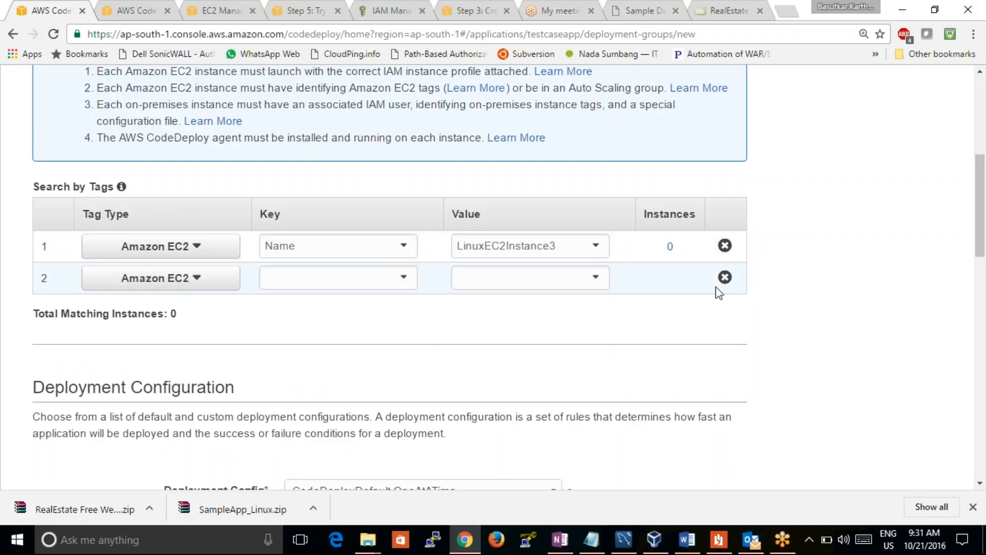
pyautogui.click(583, 242)
pyautogui.click(531, 273)
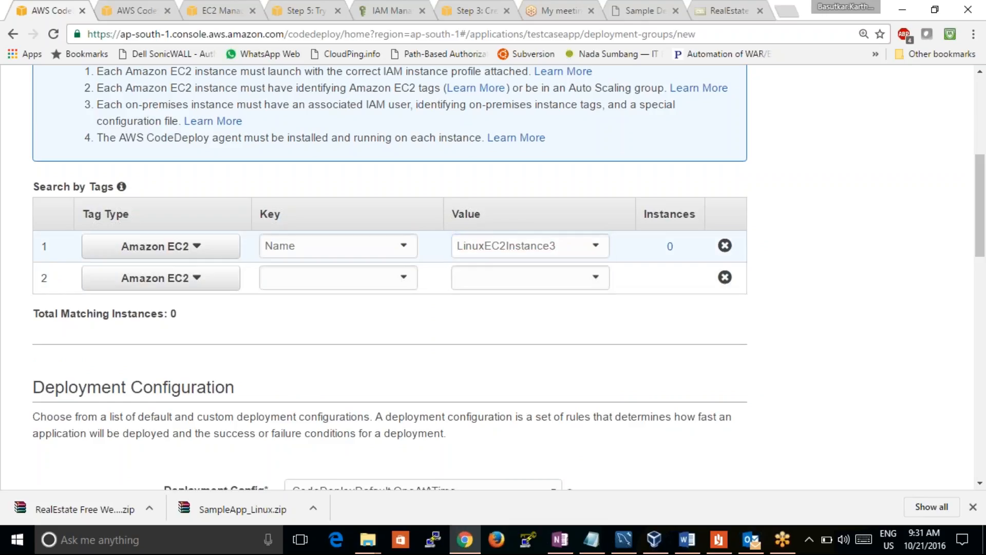
pyautogui.rightClick(594, 249)
pyautogui.click(590, 264)
pyautogui.click(597, 249)
pyautogui.click(598, 249)
pyautogui.click(597, 249)
pyautogui.click(598, 249)
pyautogui.click(403, 250)
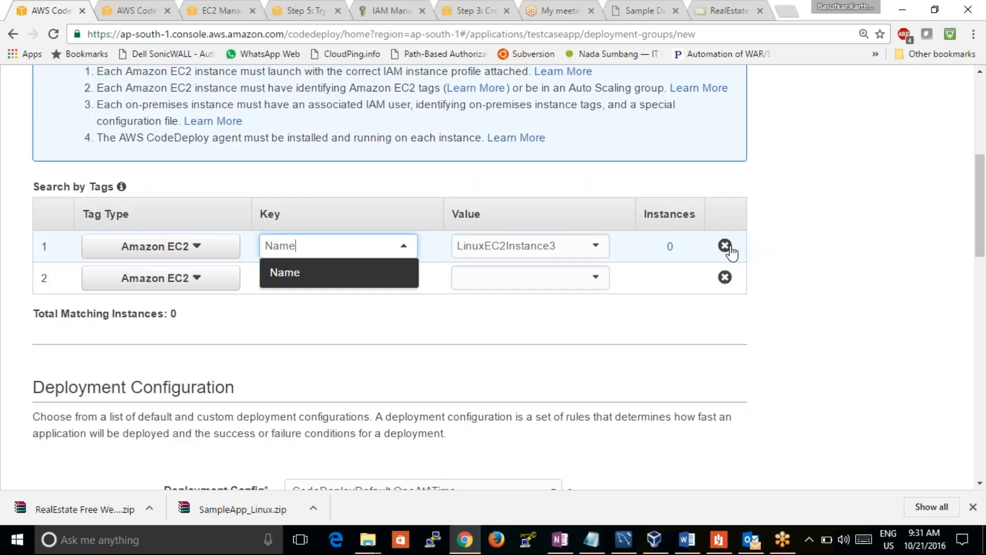
# Remove the first tag filter row and recreate it as an Amazon EC2 tag with key Name and value LinuxEC2Instance3
pyautogui.click(725, 246)
pyautogui.click(404, 252)
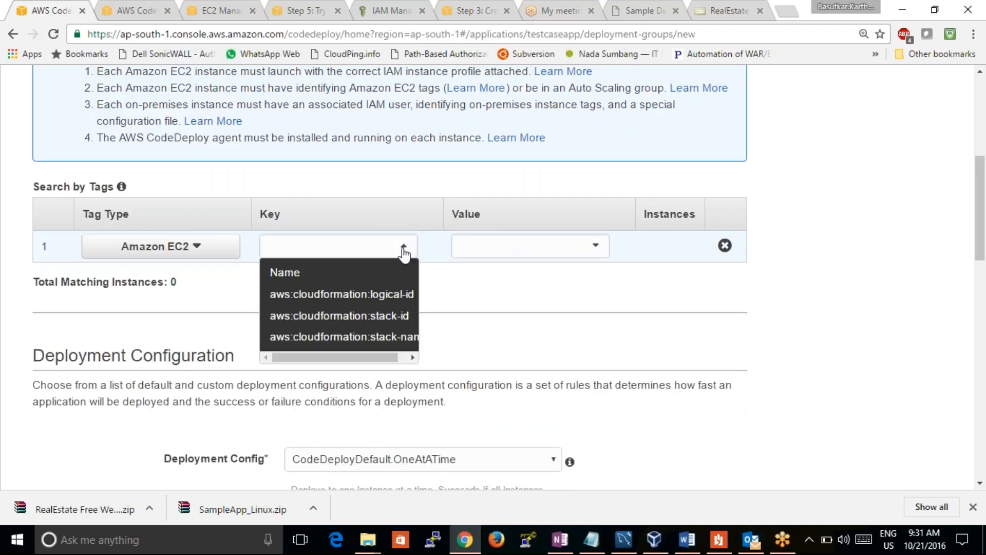
pyautogui.click(381, 273)
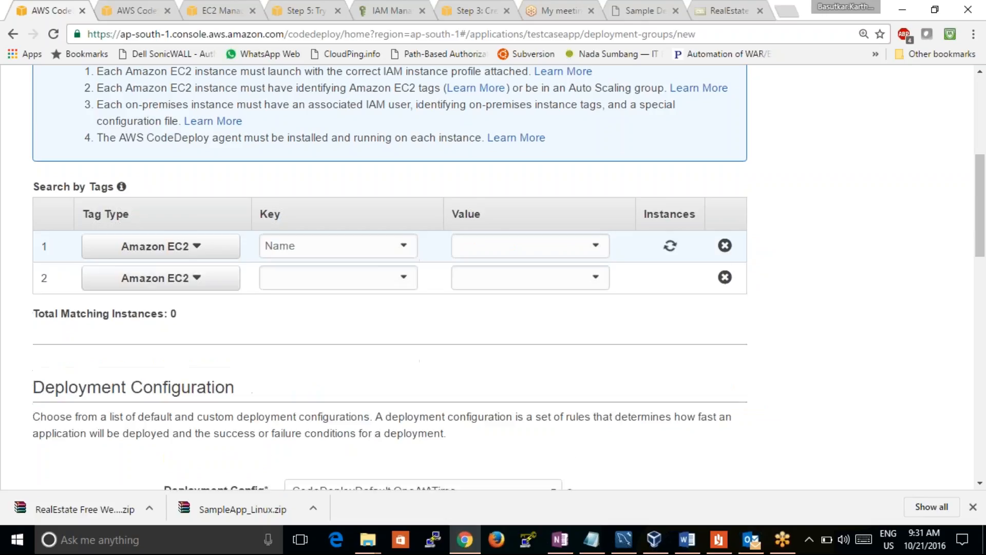
pyautogui.click(595, 249)
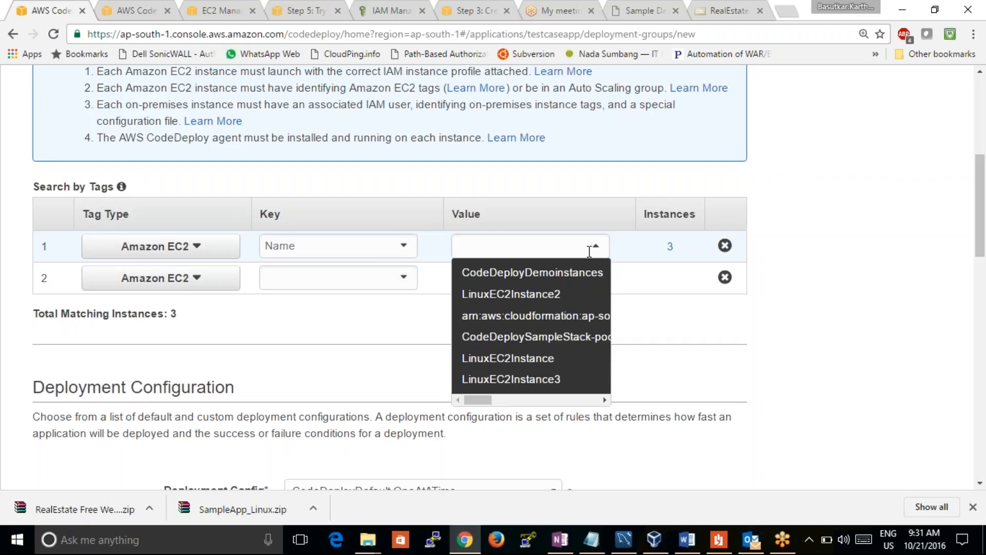
pyautogui.click(536, 362)
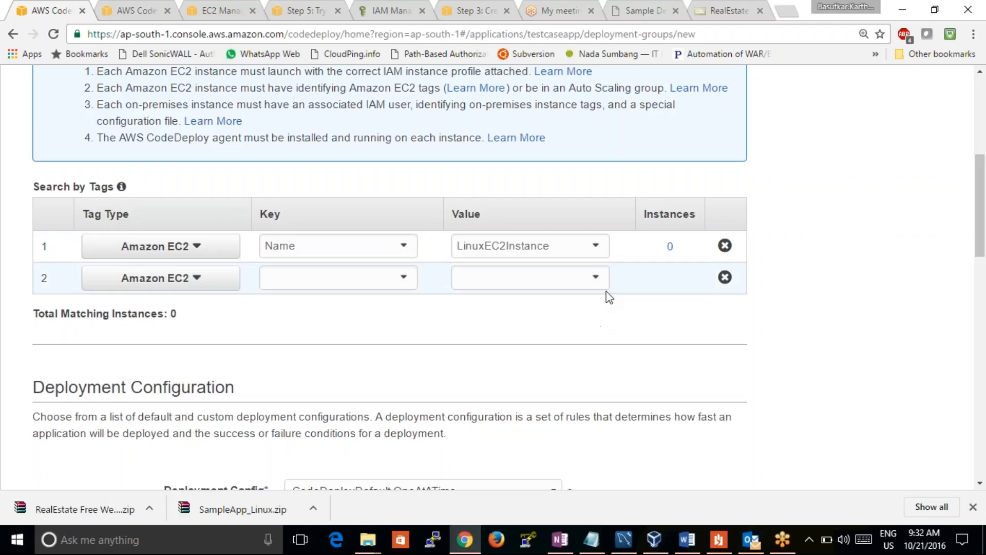
pyautogui.click(598, 246)
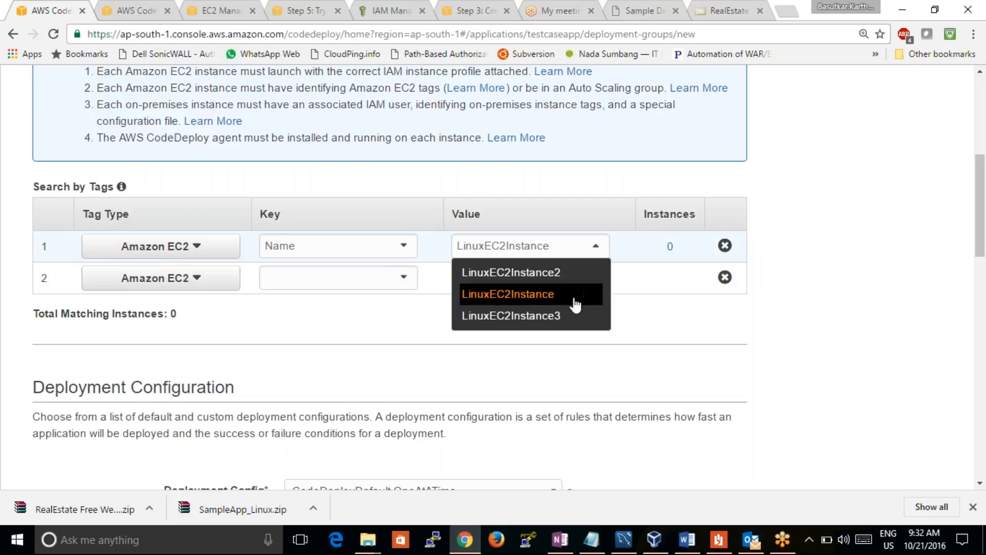
pyautogui.click(575, 316)
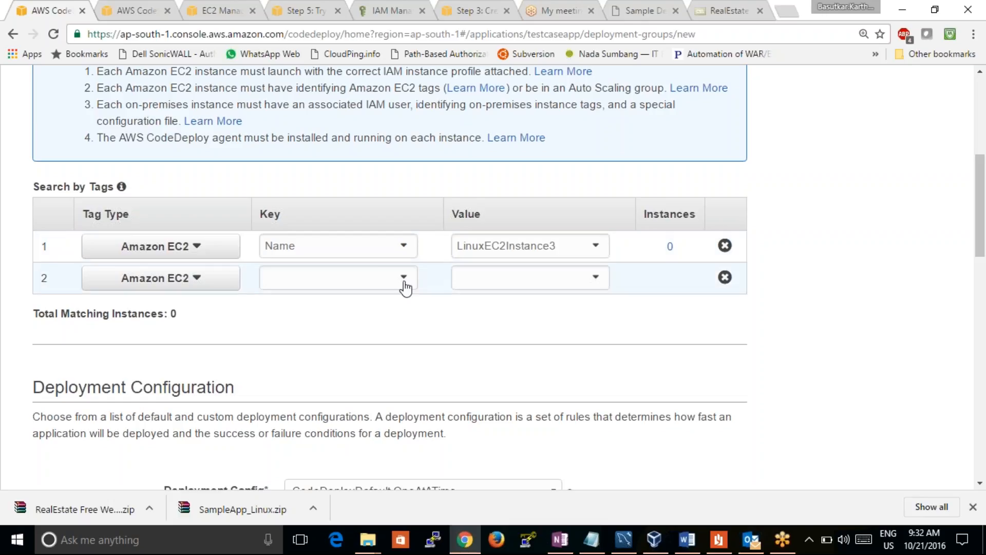
# Assign the CodeDeploySampleStack CodeDeployTrustRole as the service role and create the deployment group
pyautogui.moveTo(980, 233); pyautogui.dragTo(983, 480)
pyautogui.click(668, 389)
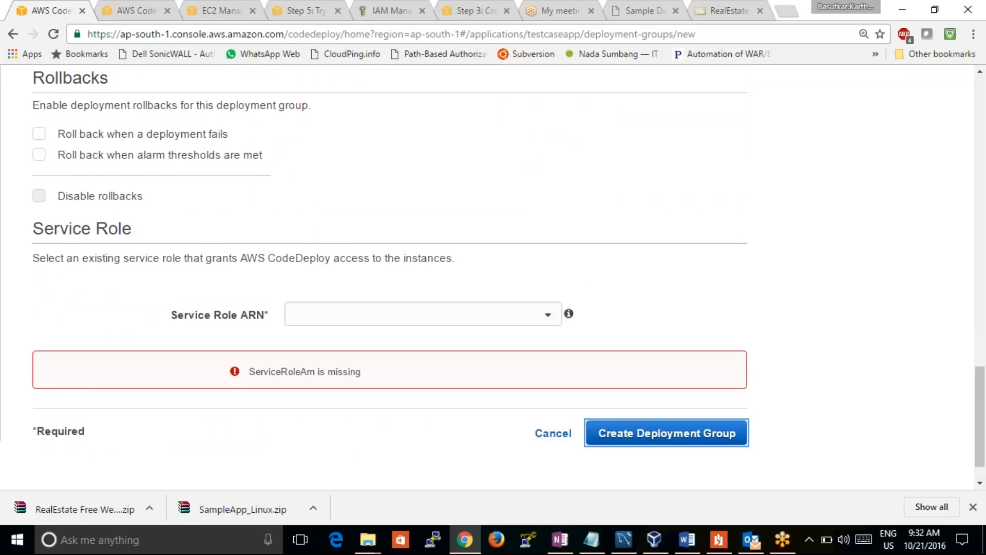
pyautogui.click(538, 314)
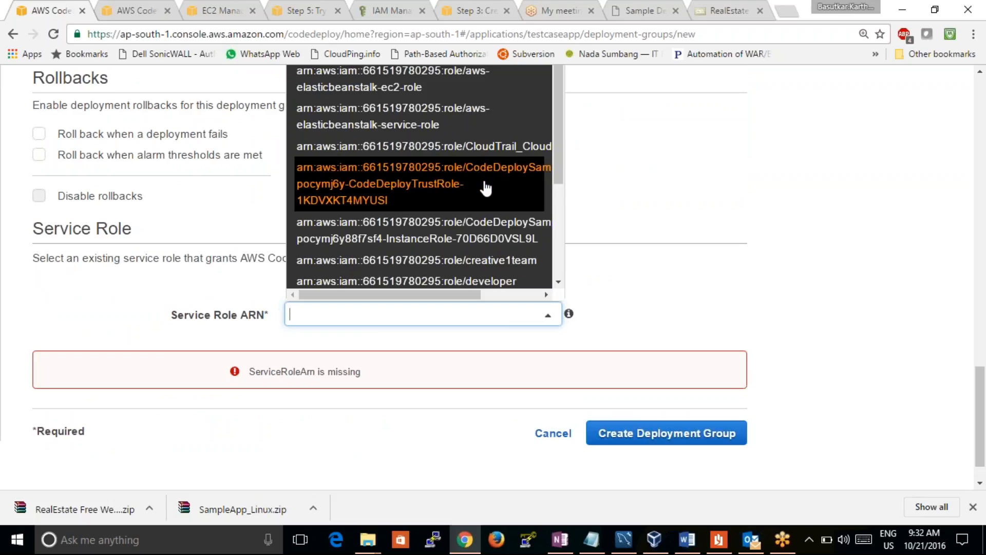
pyautogui.click(486, 191)
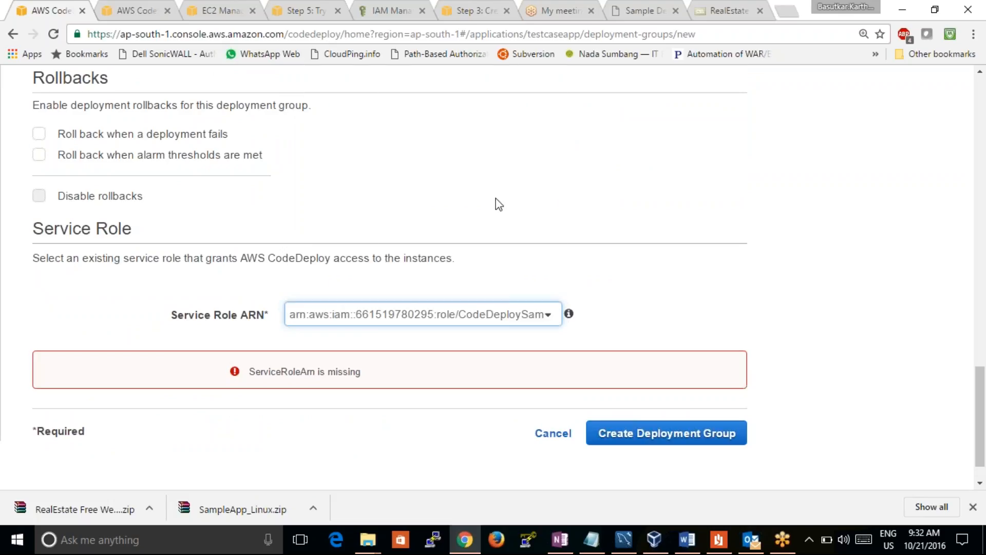
pyautogui.click(641, 434)
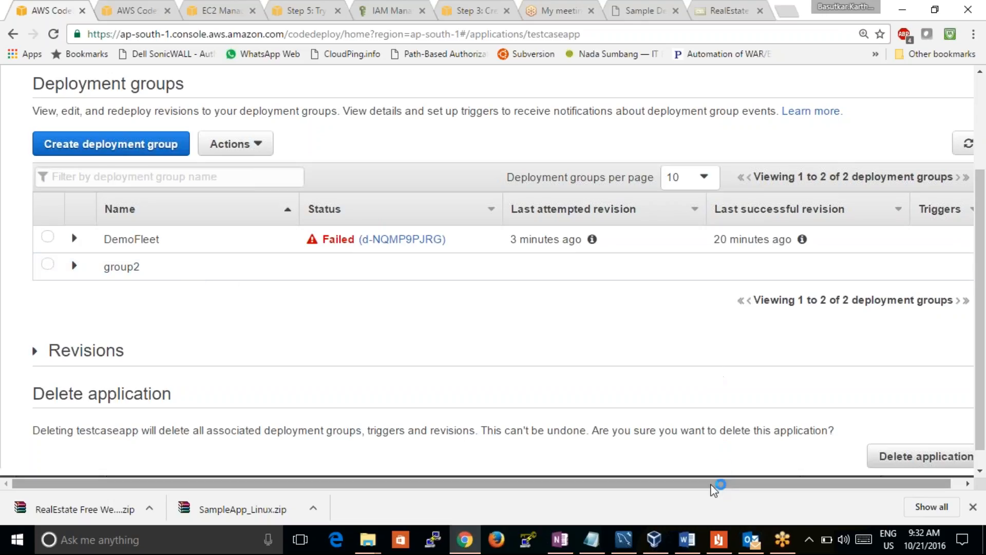
# Select group2 in the deployment groups list, review its details and collapse them again
pyautogui.moveTo(711, 484); pyautogui.dragTo(617, 442)
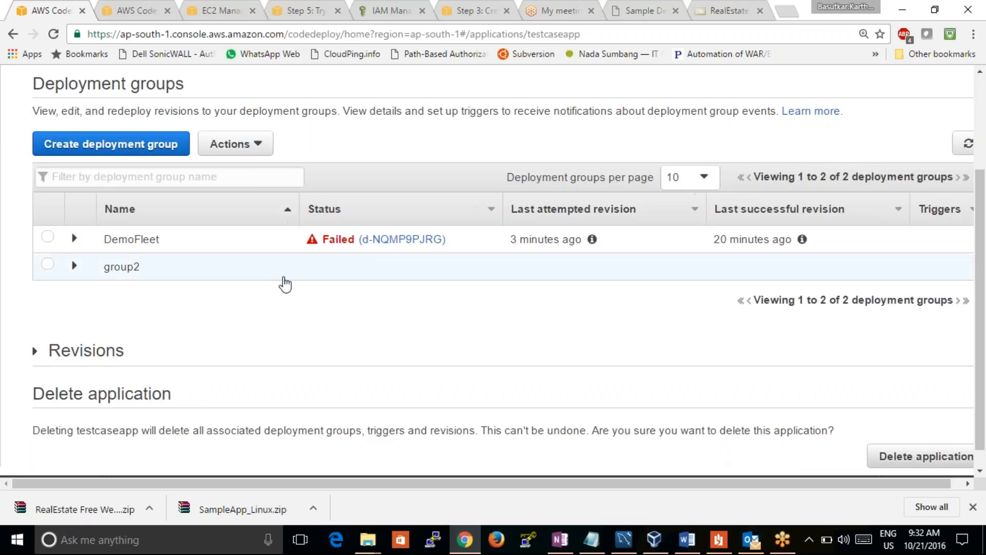
pyautogui.click(47, 265)
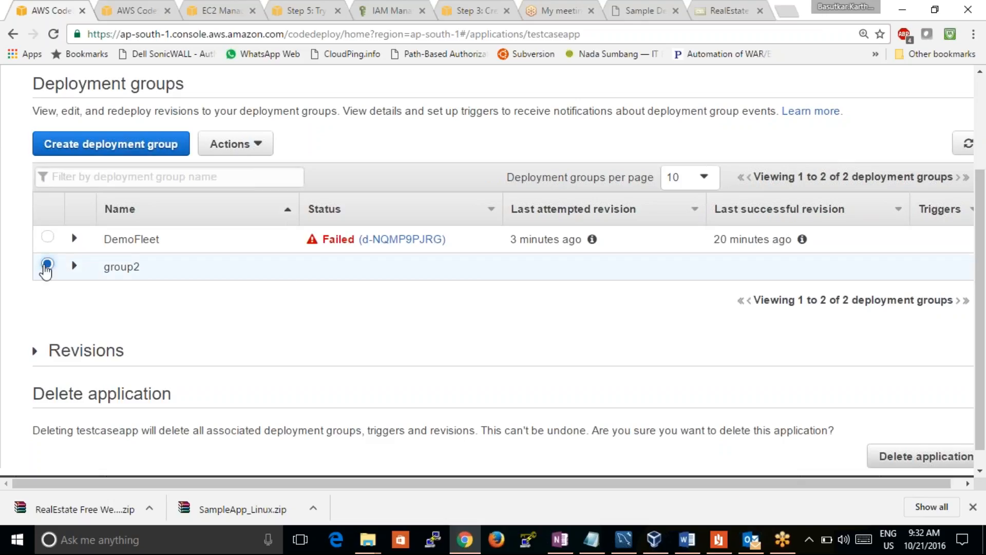
pyautogui.click(105, 268)
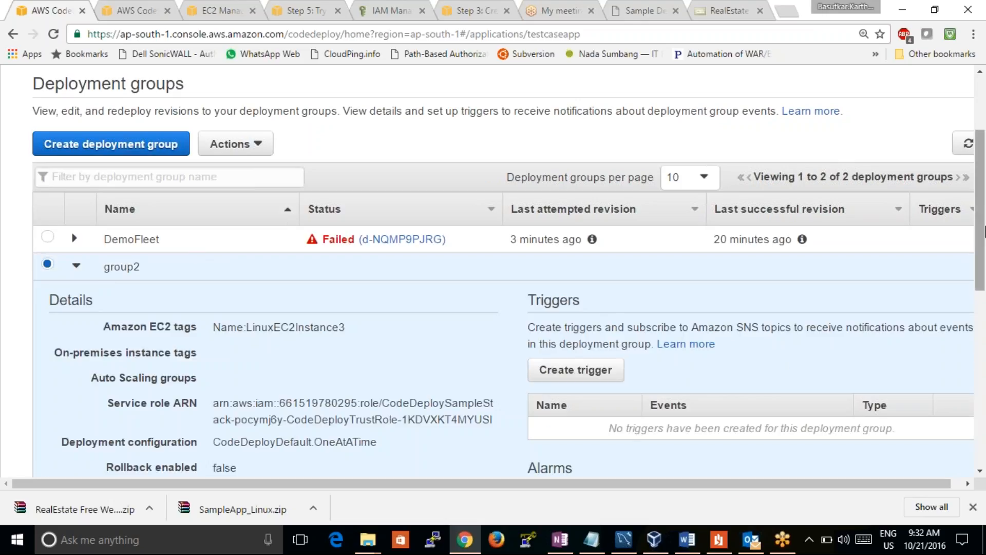
pyautogui.moveTo(982, 220); pyautogui.dragTo(984, 165)
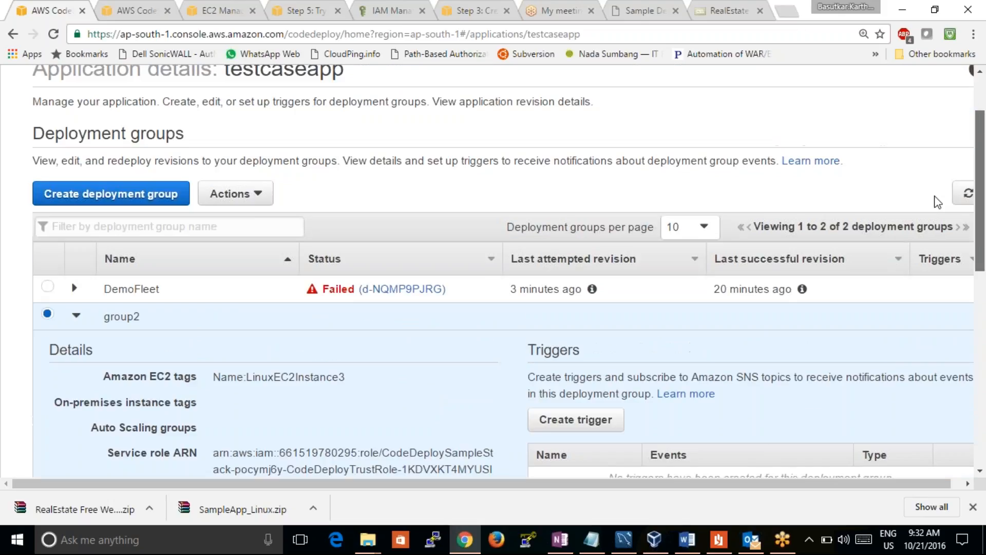
pyautogui.click(130, 326)
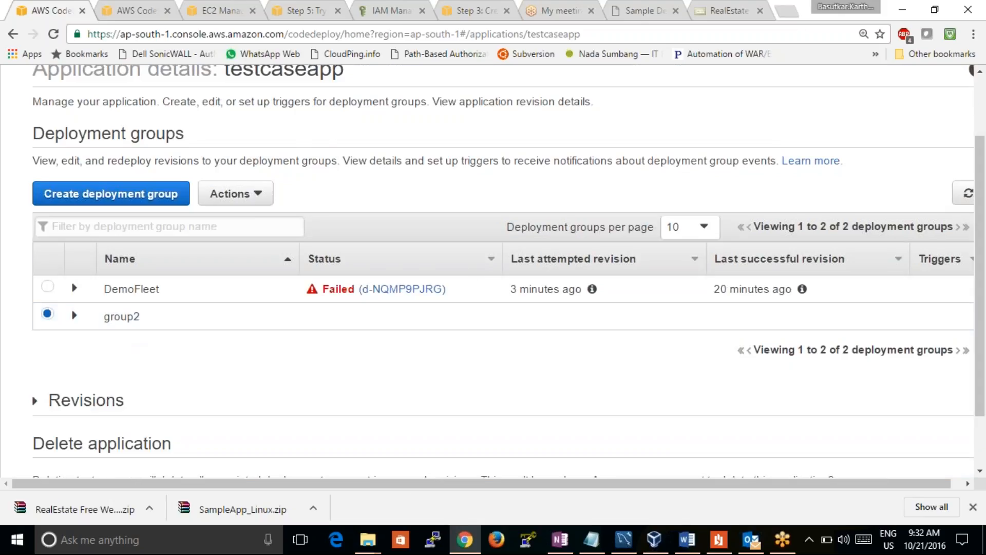
# Switch to the second AWS console tab, open CloudFormation and reload its list of active stacks
pyautogui.click(131, 10)
pyautogui.click(35, 81)
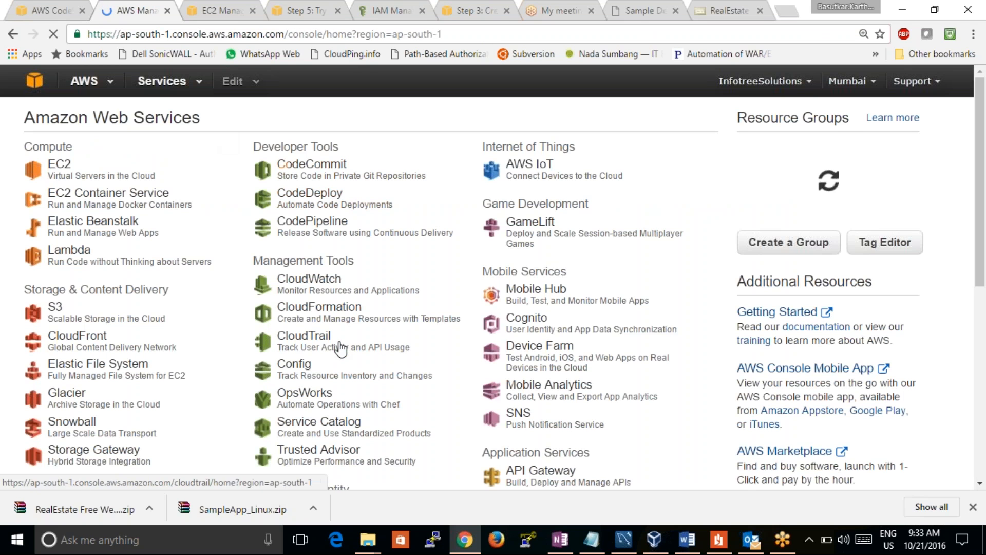
pyautogui.click(319, 308)
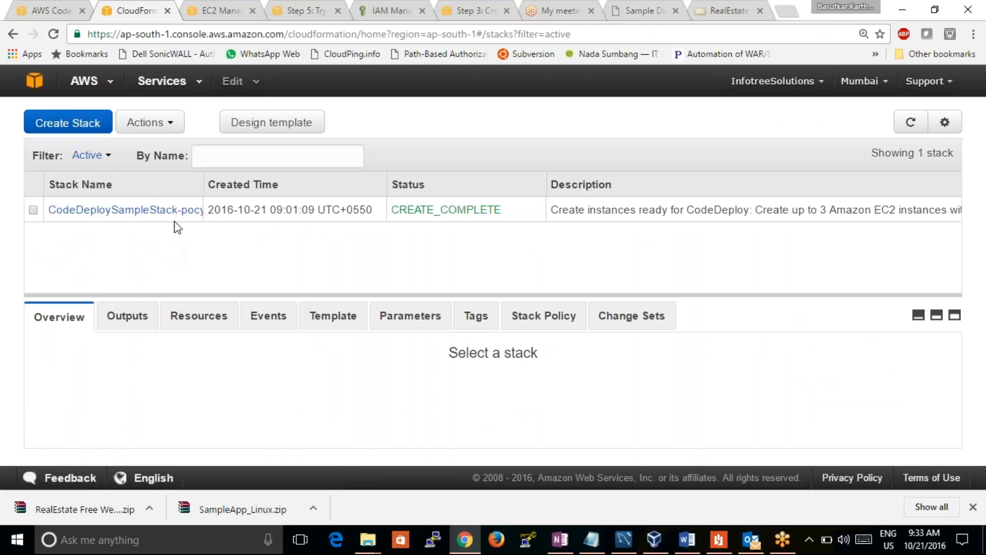
pyautogui.click(54, 39)
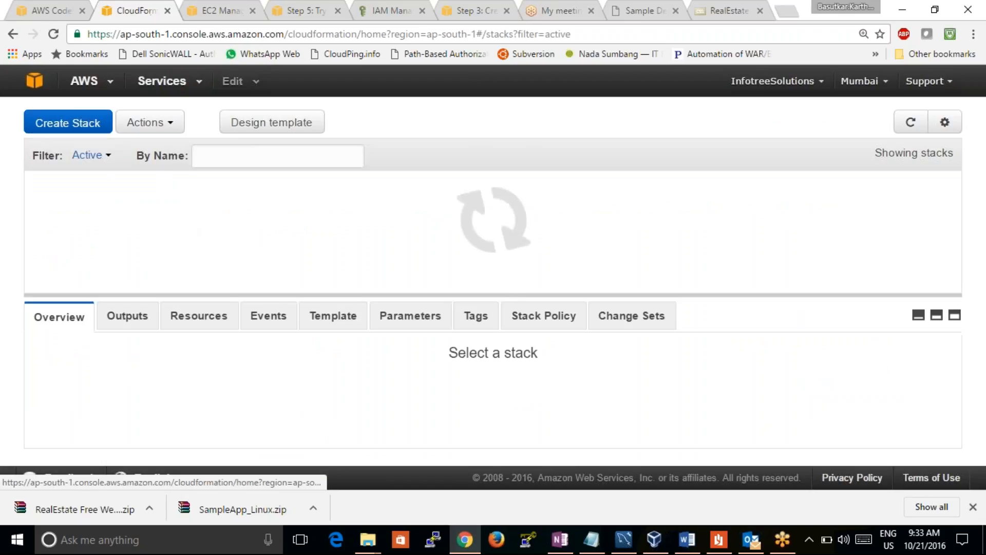
# Return to the testcaseapp application details and expand group2 to check its settings again
pyautogui.click(50, 8)
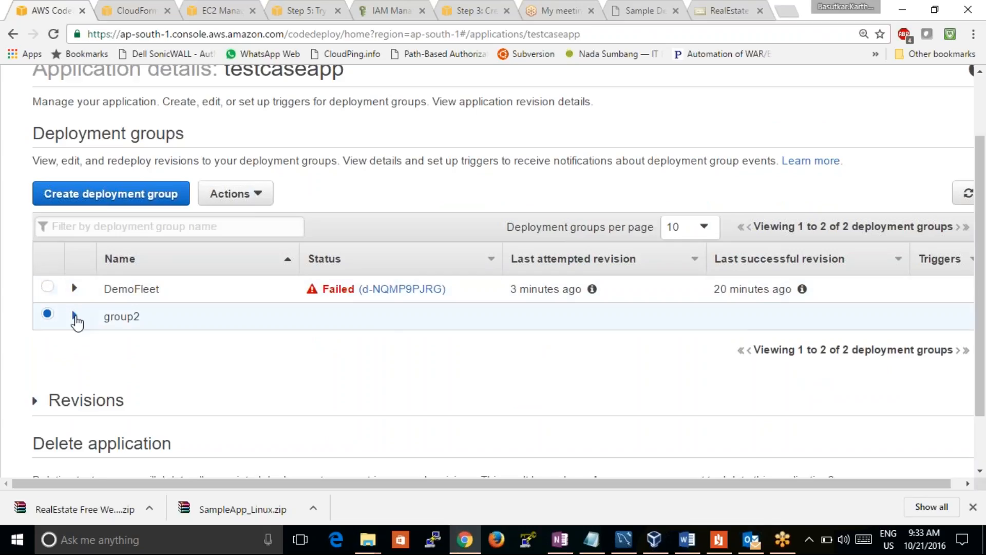
pyautogui.click(75, 316)
pyautogui.moveTo(976, 242); pyautogui.dragTo(945, 206)
# Start a new CodeDeploy application named kahckdahv with the deployment group name ssksb
pyautogui.click(34, 81)
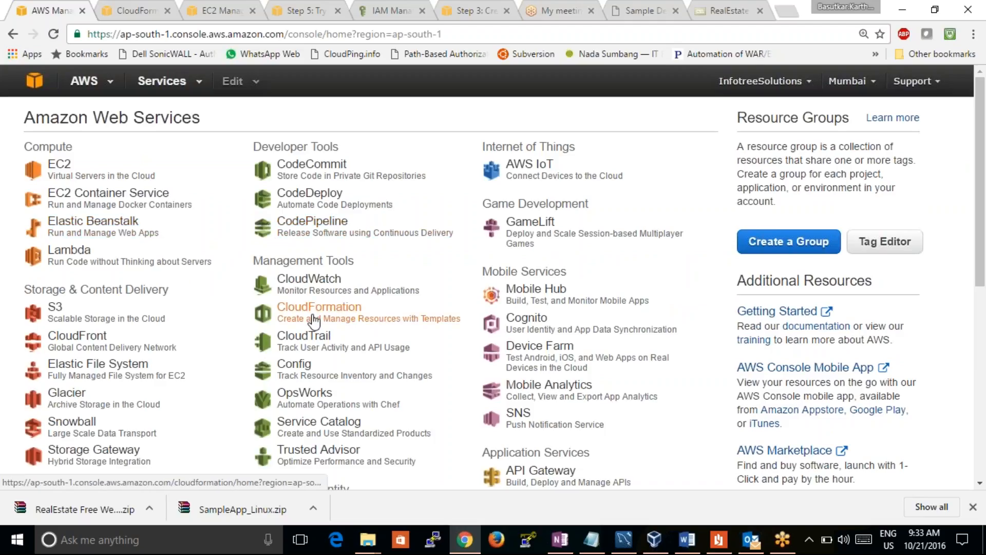
pyautogui.click(308, 204)
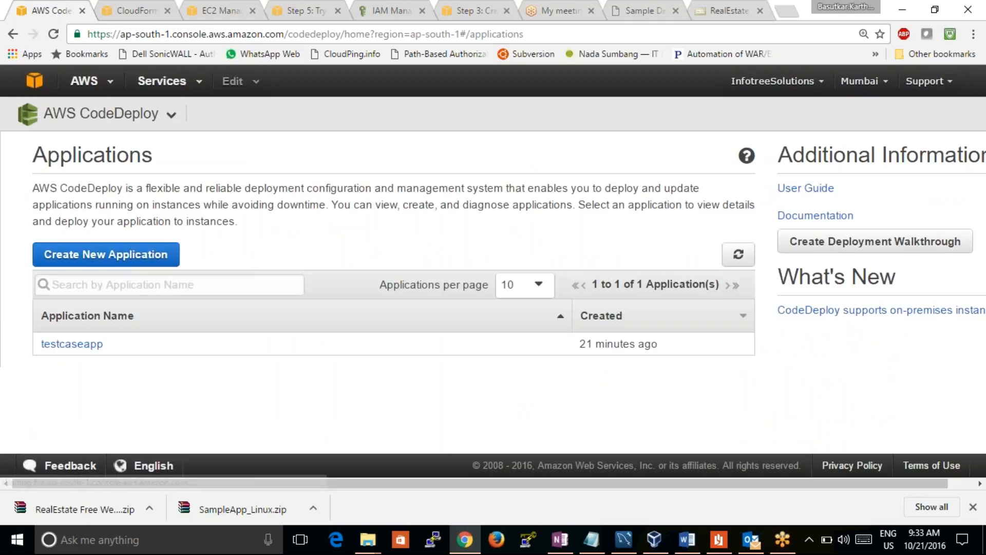
pyautogui.click(139, 260)
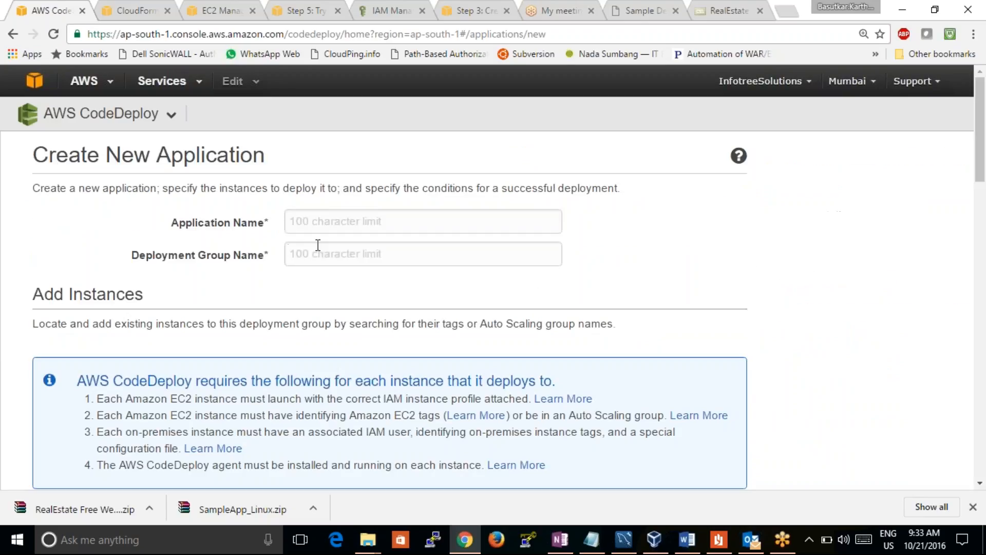
pyautogui.write('kahckdahv')
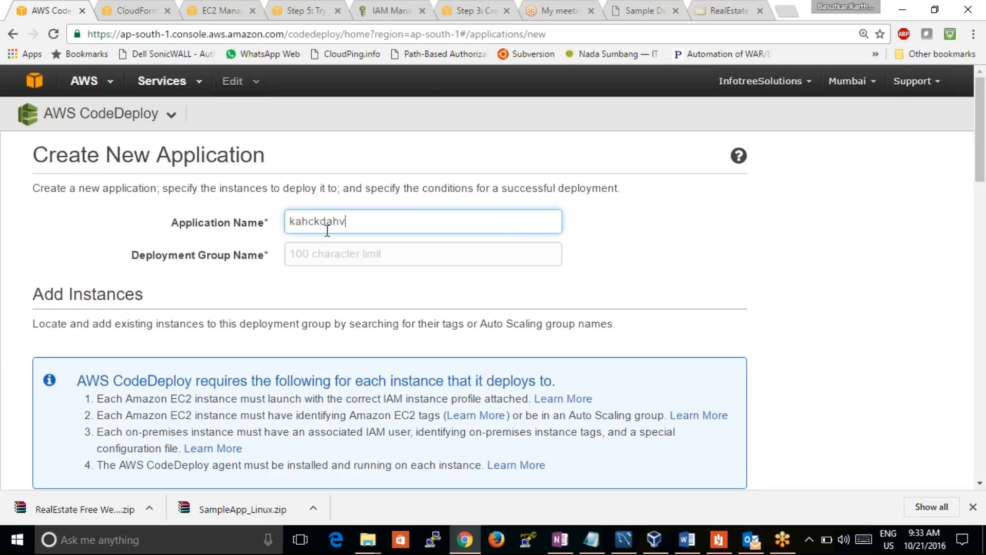
pyautogui.click(323, 250)
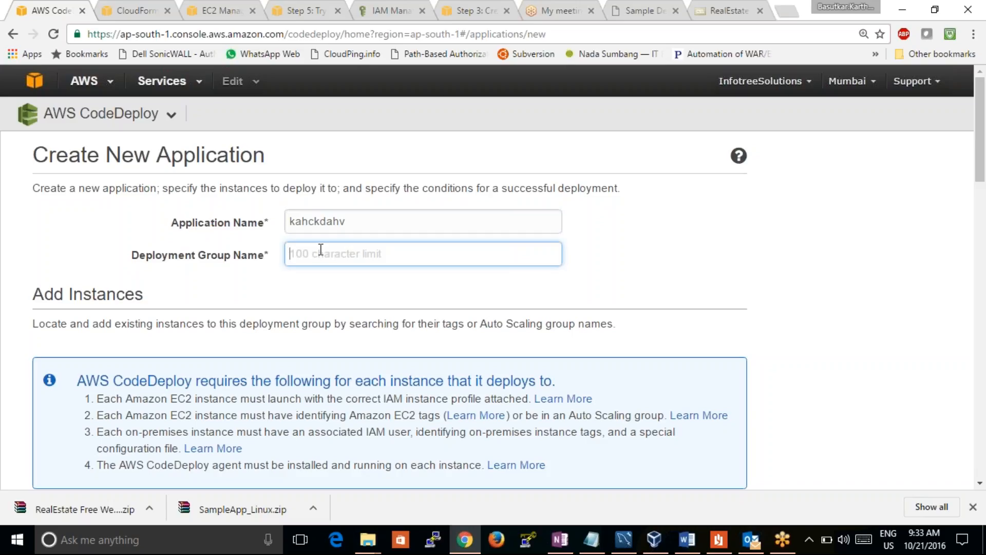
pyautogui.write('ssksb')
# Add an Amazon EC2 tag filter with the key Name to the new application's deployment group
pyautogui.moveTo(977, 177); pyautogui.dragTo(974, 233)
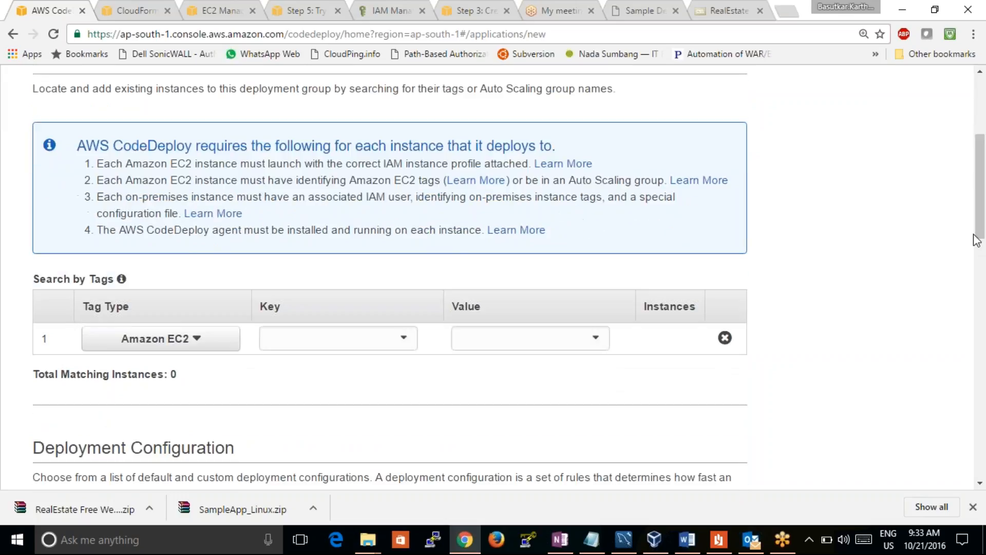
pyautogui.click(169, 339)
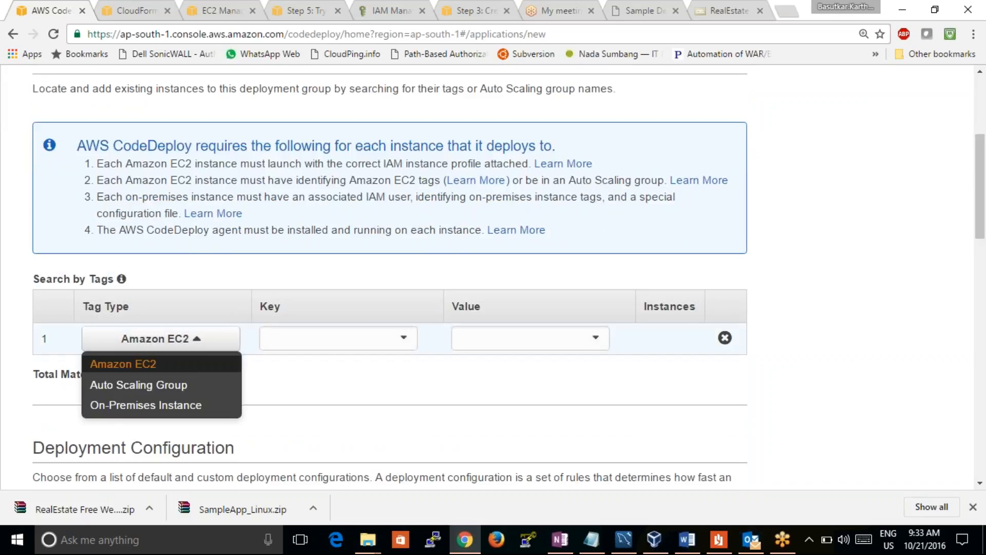
pyautogui.click(179, 363)
pyautogui.click(399, 344)
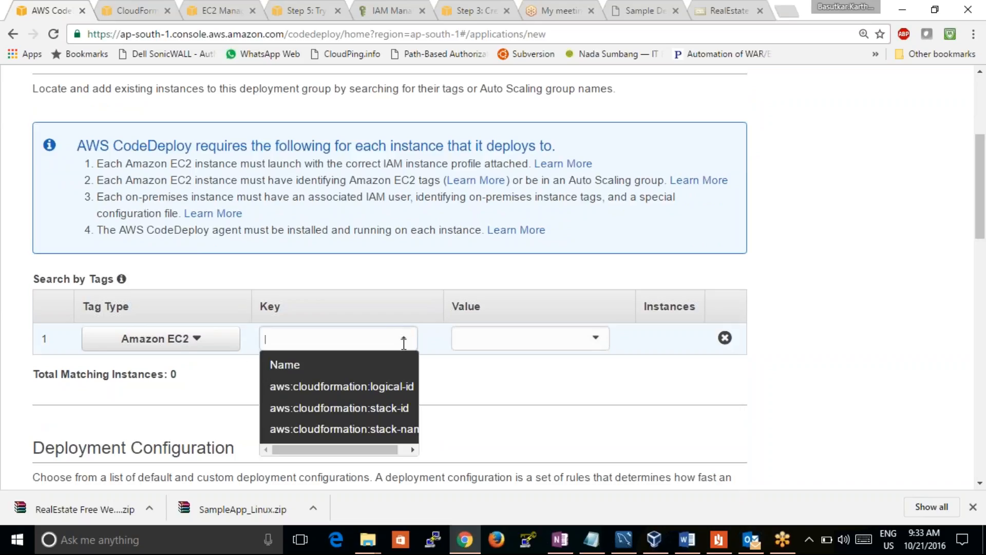
pyautogui.click(413, 450)
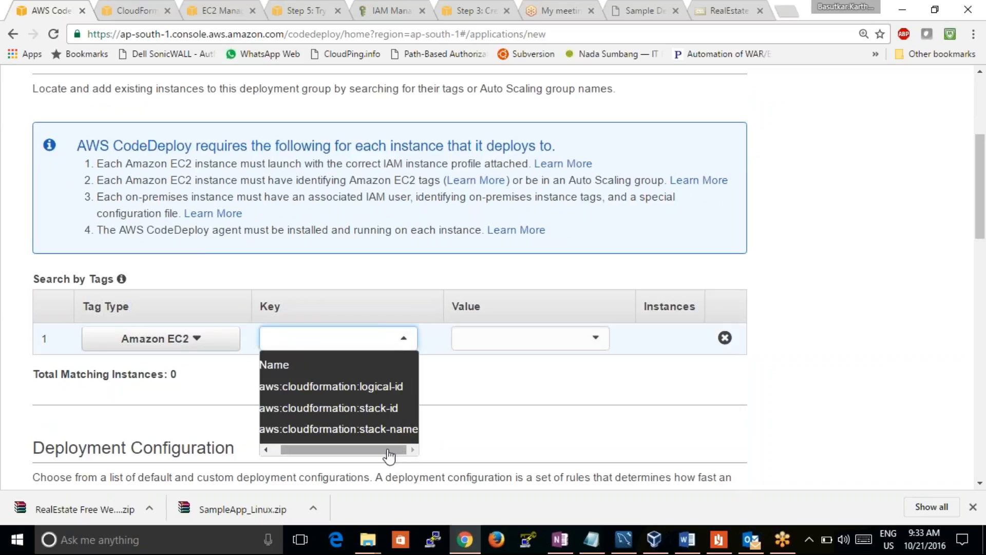
pyautogui.moveTo(380, 450); pyautogui.dragTo(359, 462)
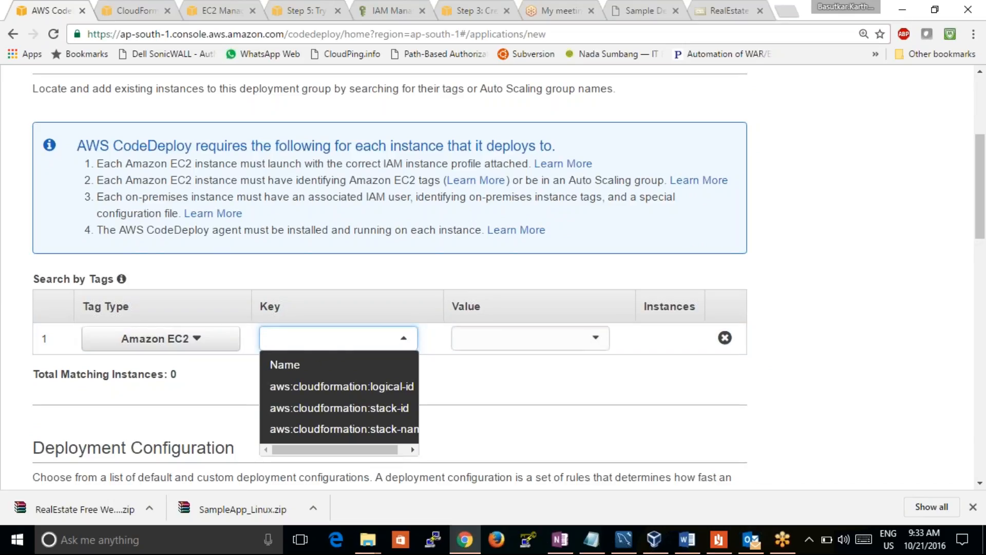
pyautogui.click(329, 372)
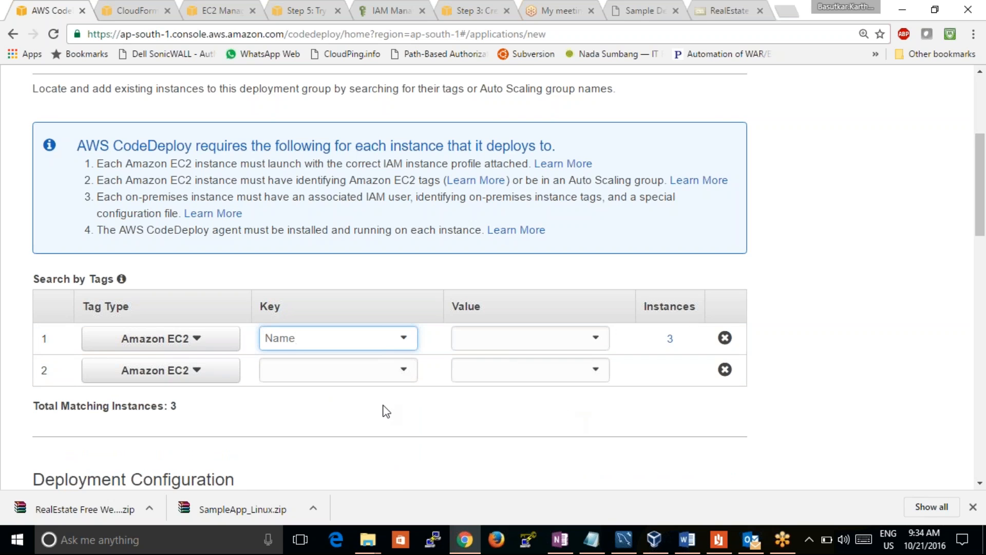
# Set the new application's deployment configuration to CodeDeployDefault.HalfAtATime
pyautogui.moveTo(980, 128); pyautogui.dragTo(981, 240)
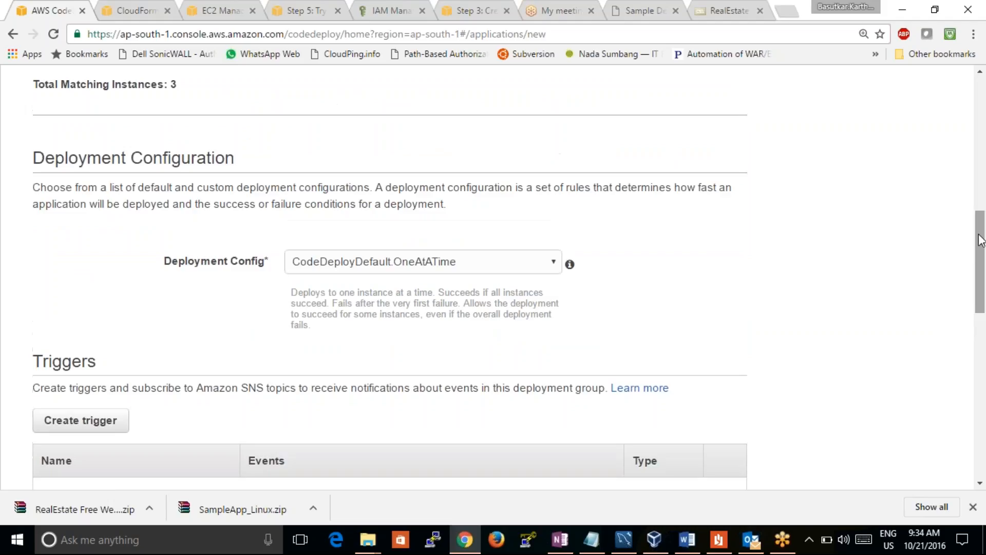
pyautogui.click(520, 260)
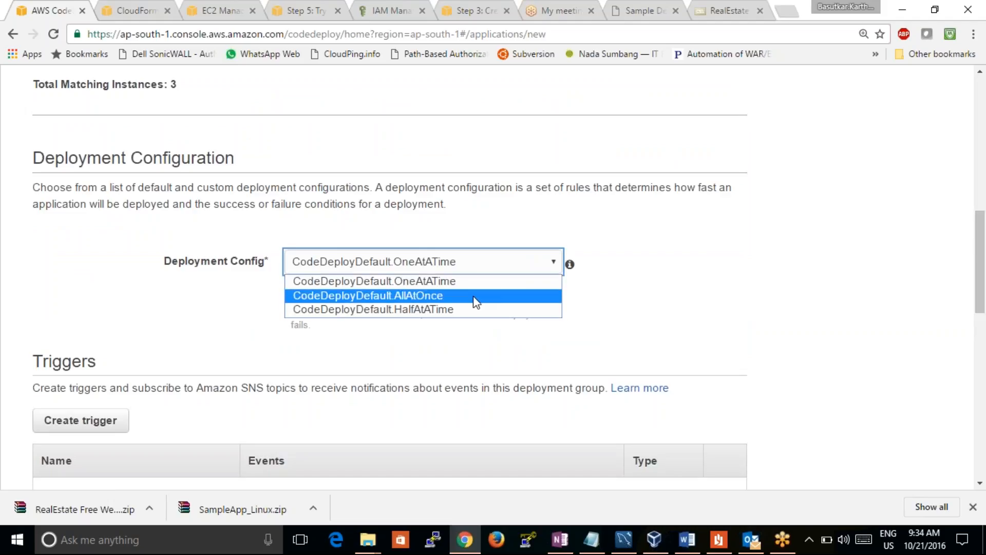
pyautogui.click(474, 309)
pyautogui.moveTo(981, 245); pyautogui.dragTo(981, 296)
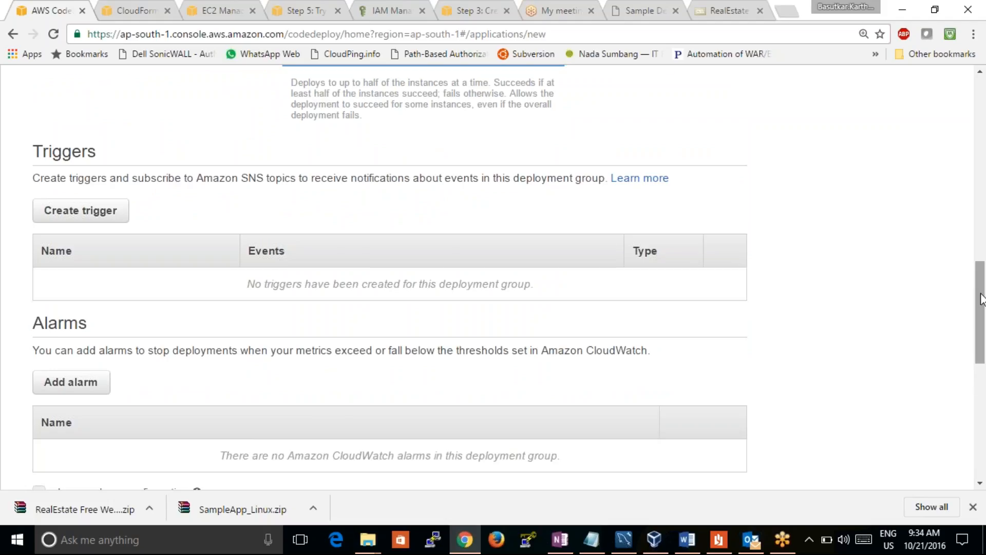
# Assign the CodeDeploySample CodeDeployTrustRole as the service role and create the application
pyautogui.scroll(-10, 840, 368)
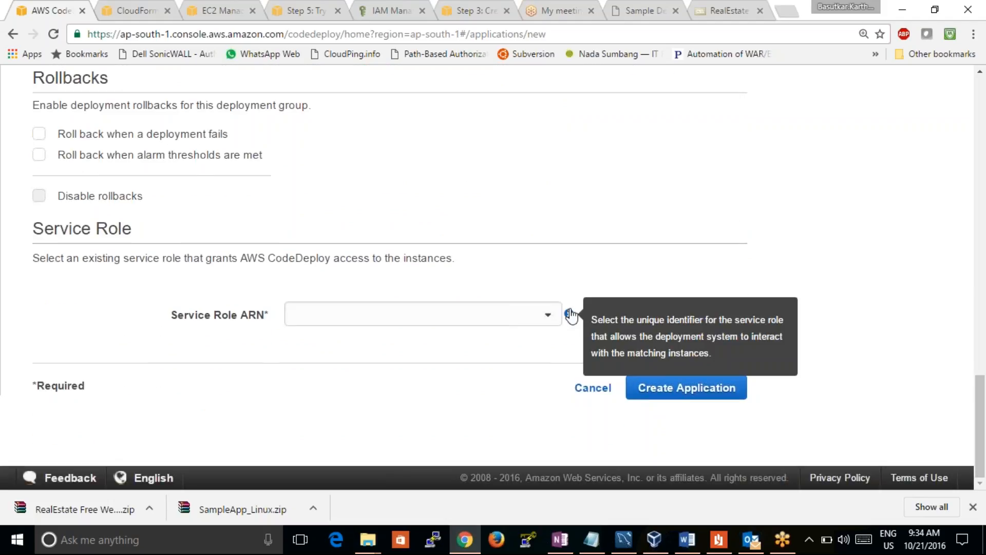
pyautogui.click(544, 318)
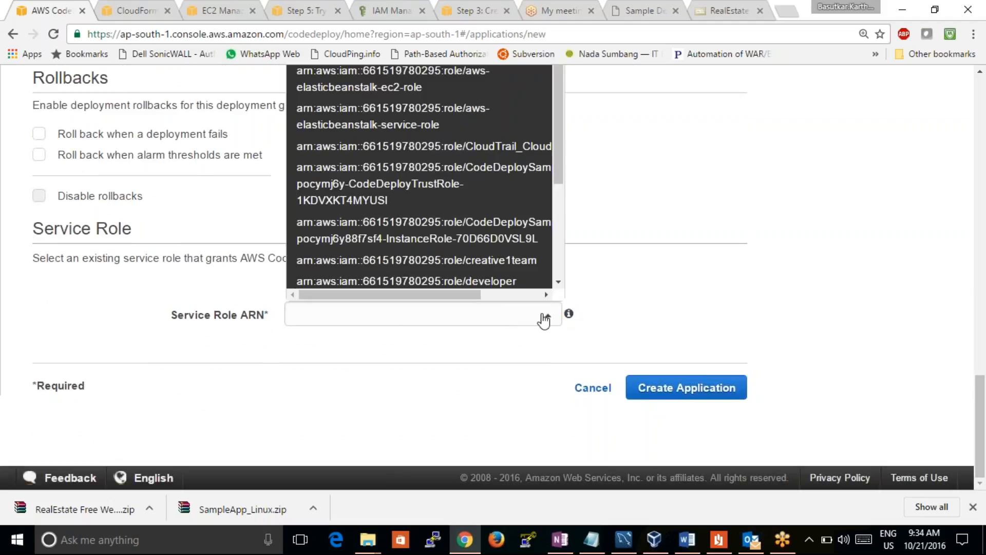
pyautogui.click(466, 188)
pyautogui.click(660, 389)
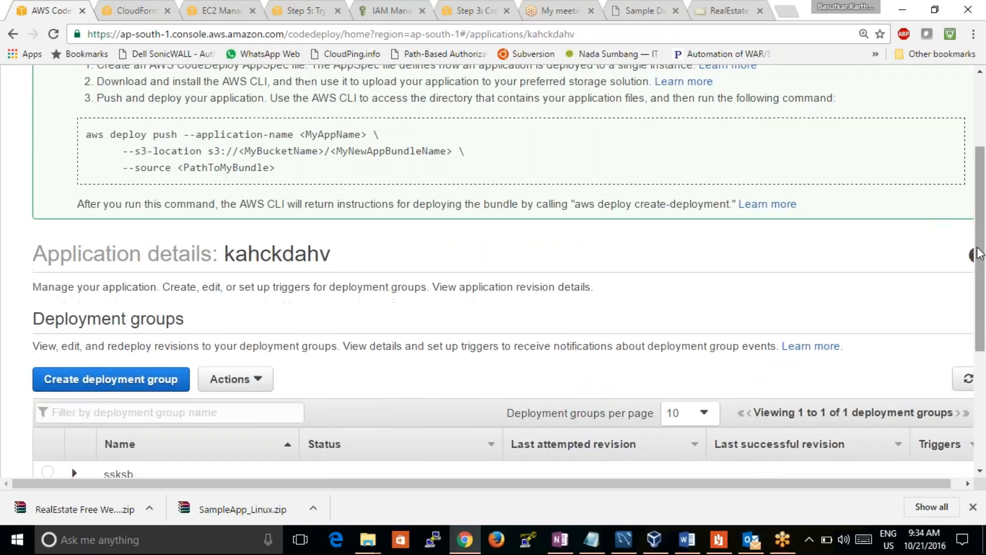
# Examine the new application's details, including its Revisions section and the actions available for deployment groups
pyautogui.moveTo(978, 250); pyautogui.dragTo(972, 211)
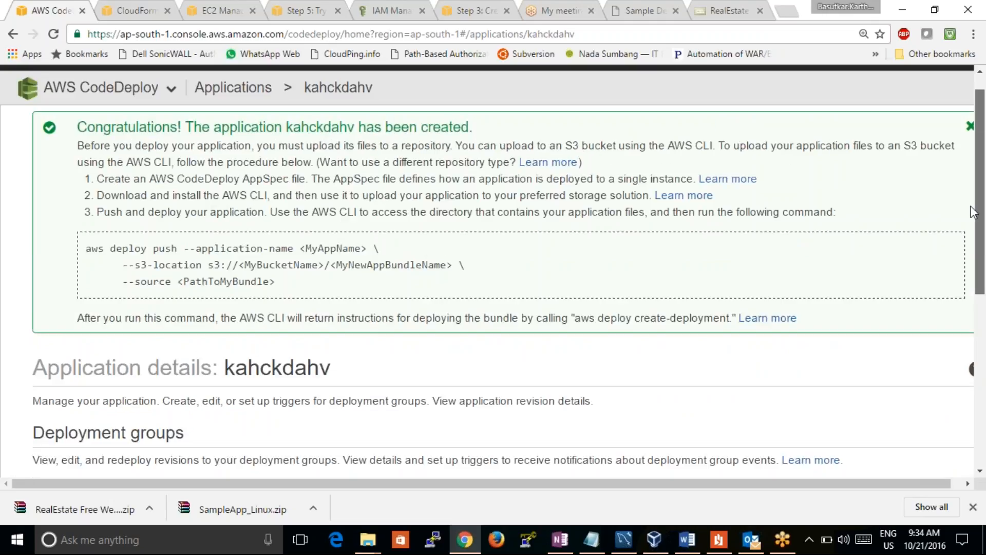
pyautogui.scroll(-7, 950, 324)
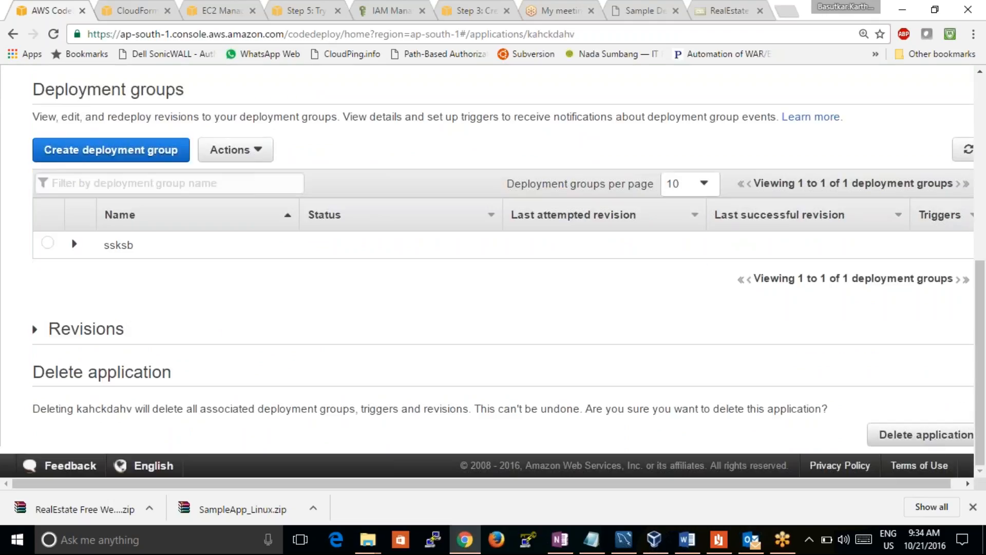
pyautogui.click(104, 331)
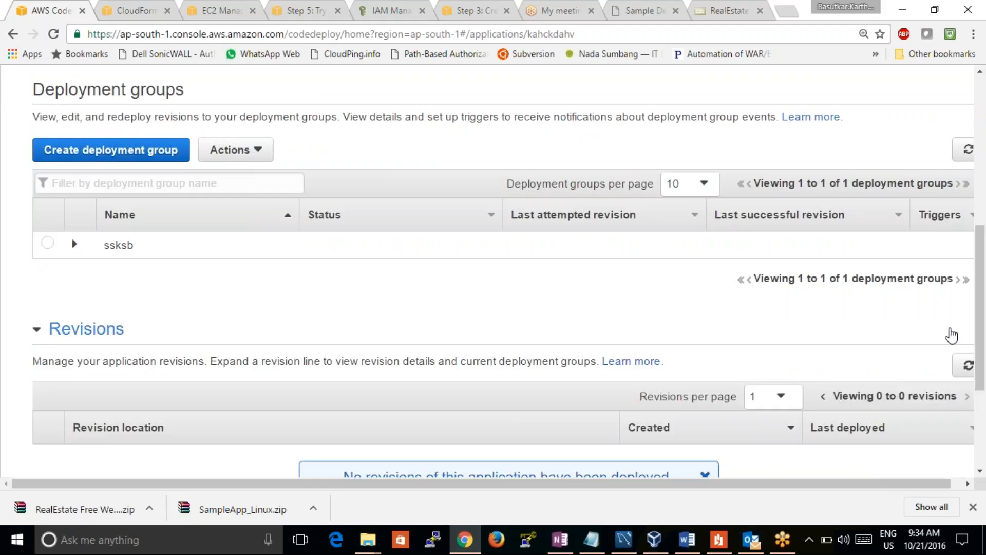
pyautogui.moveTo(982, 356); pyautogui.dragTo(984, 434)
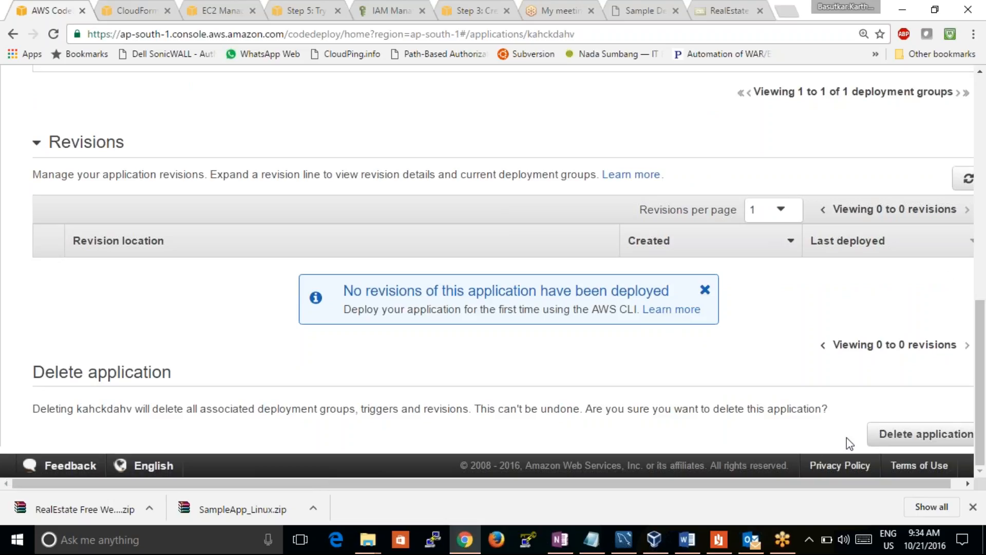
pyautogui.moveTo(708, 482); pyautogui.dragTo(617, 466)
pyautogui.moveTo(979, 366); pyautogui.dragTo(971, 271)
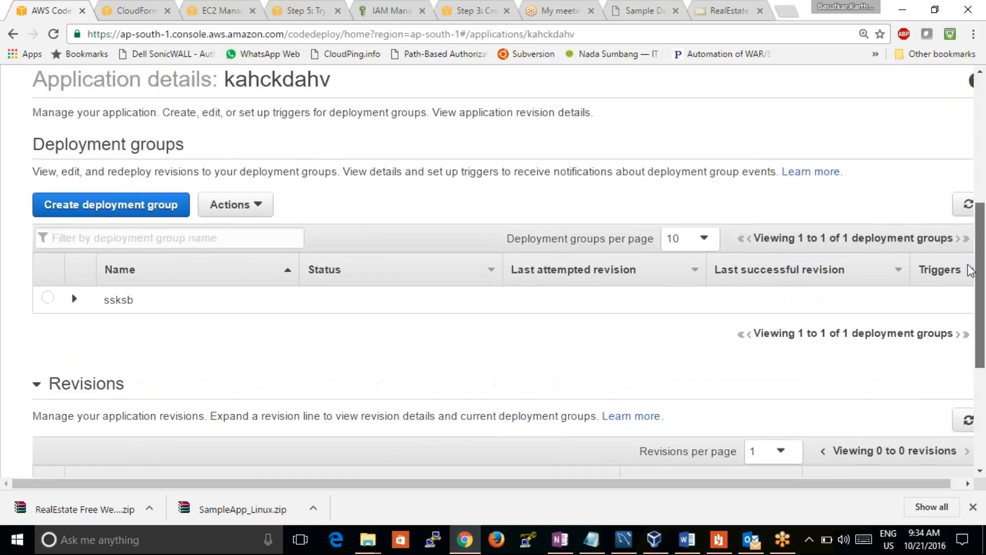
pyautogui.click(232, 204)
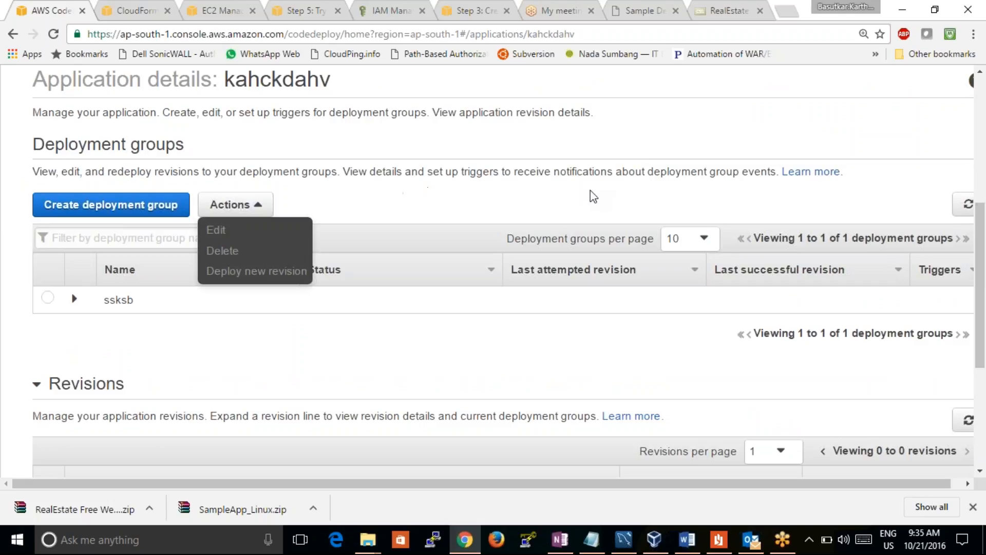
pyautogui.moveTo(969, 274); pyautogui.dragTo(966, 164)
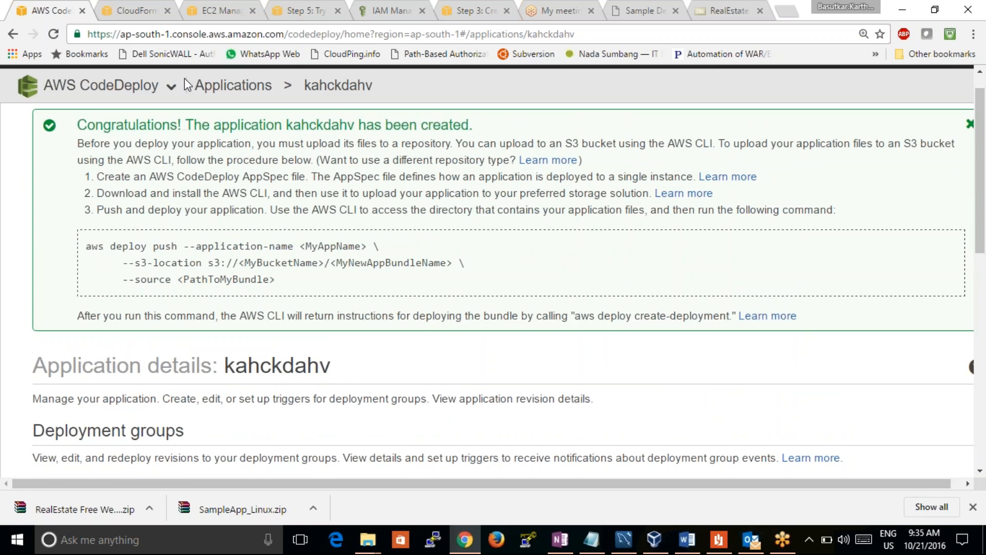
# Reopen kahckdahv from the applications list and check its revisions, deployment group actions and upload instructions again
pyautogui.click(231, 85)
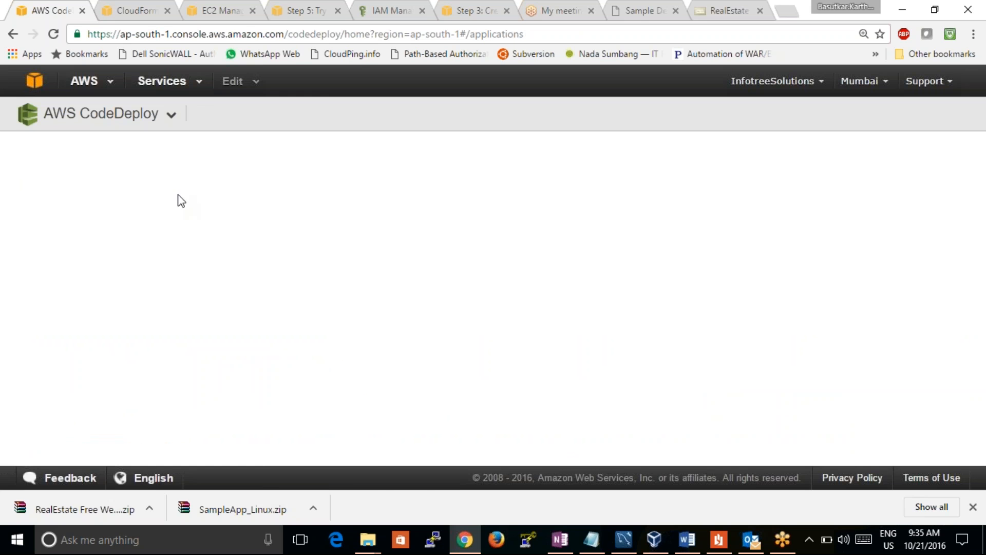
pyautogui.click(74, 348)
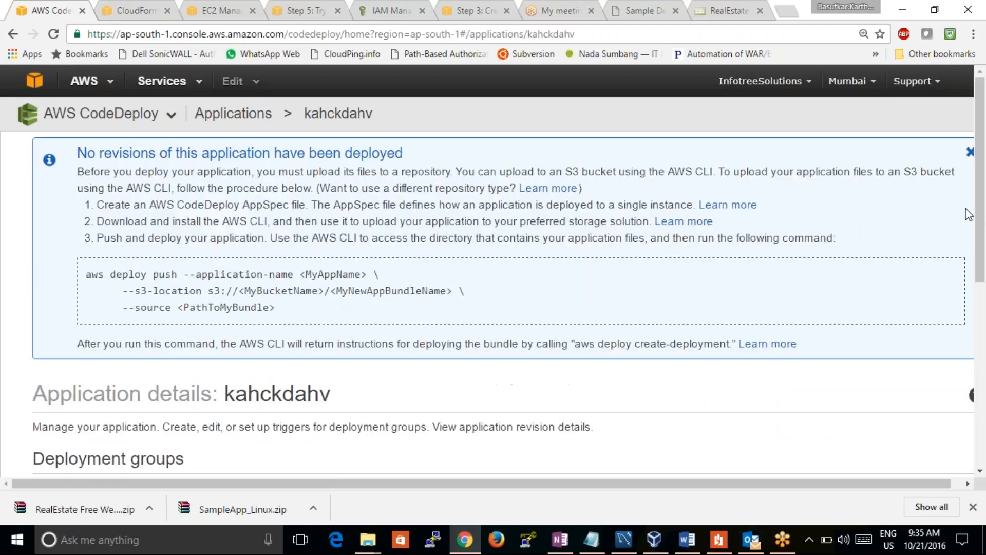
pyautogui.moveTo(979, 224); pyautogui.dragTo(954, 432)
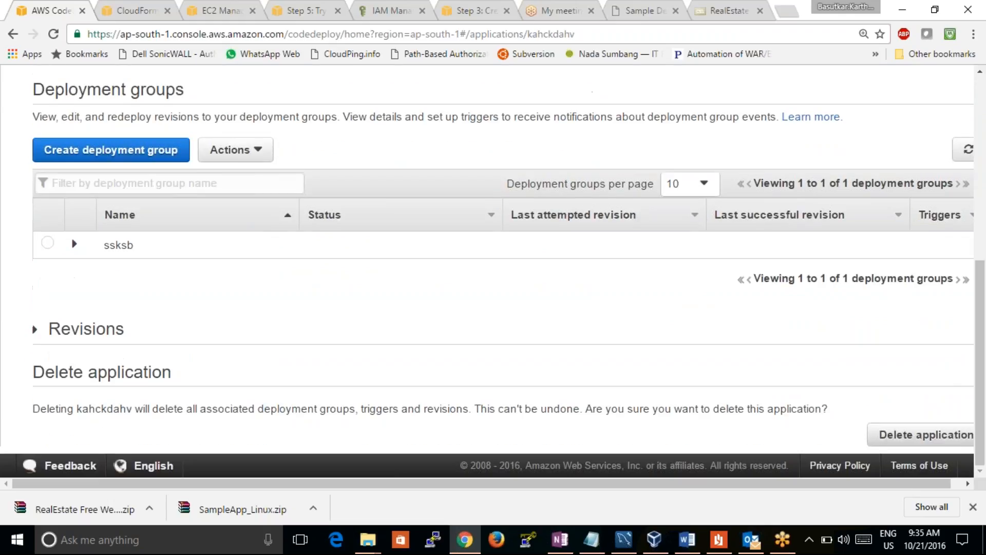
pyautogui.click(54, 331)
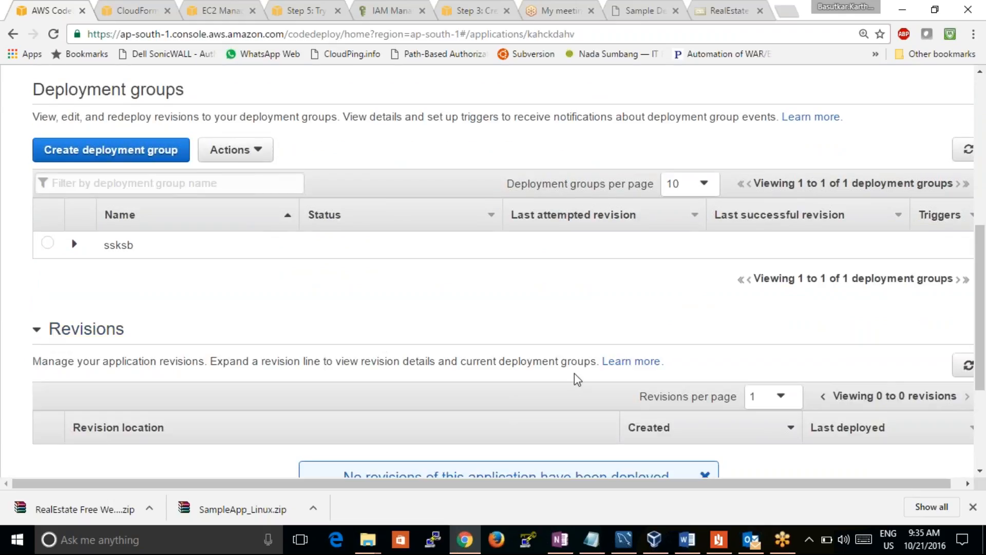
pyautogui.moveTo(977, 360); pyautogui.dragTo(977, 452)
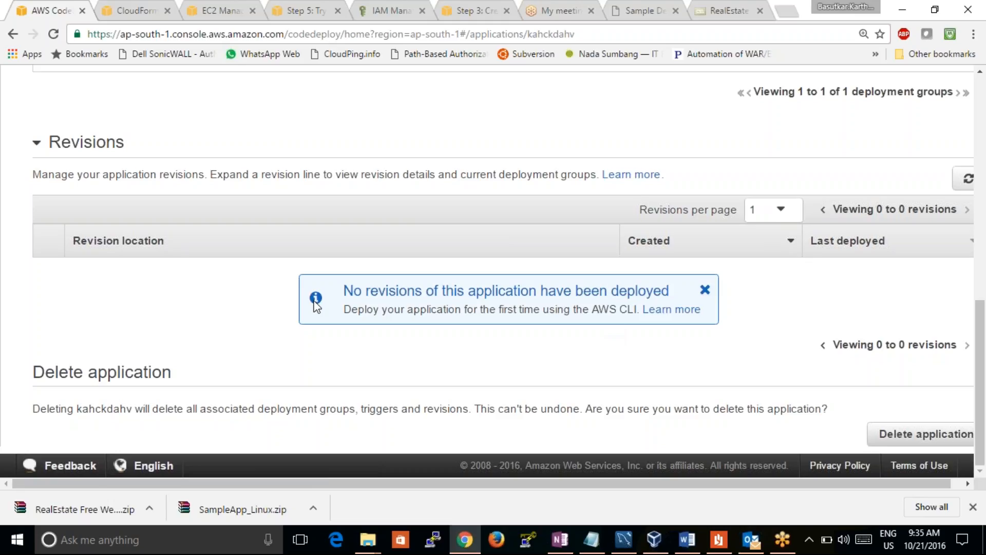
pyautogui.doubleClick(645, 284)
pyautogui.click(644, 284)
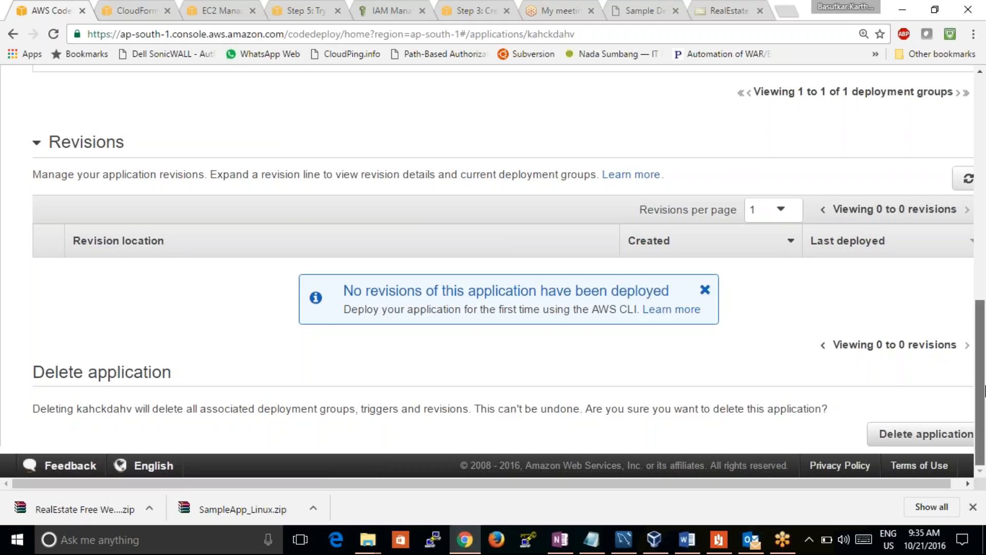
pyautogui.moveTo(985, 396); pyautogui.dragTo(976, 180)
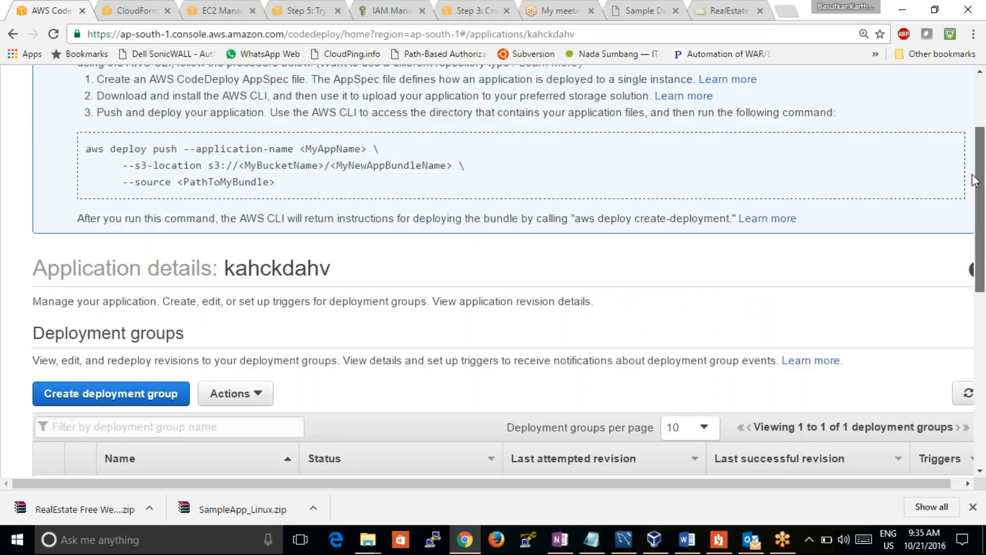
pyautogui.click(249, 392)
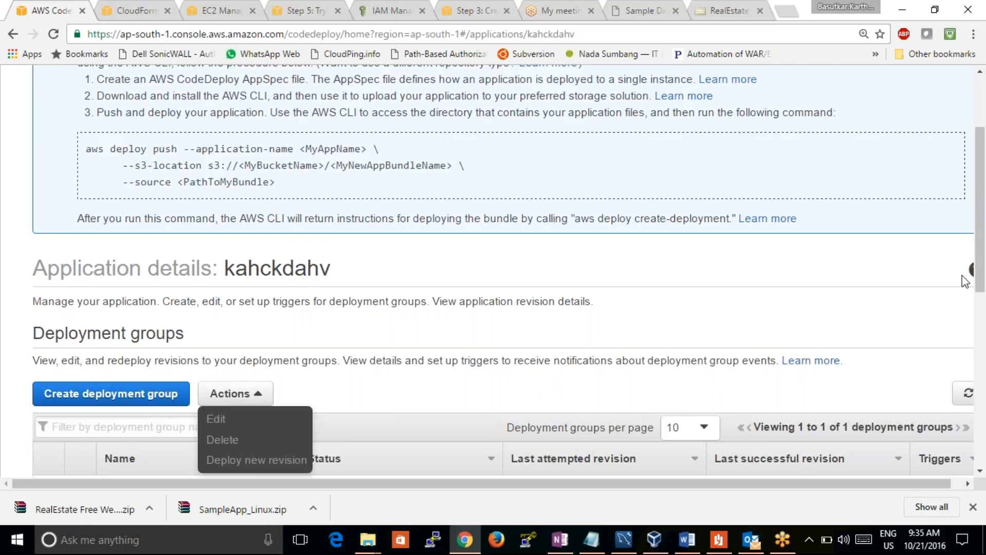
pyautogui.moveTo(981, 282); pyautogui.dragTo(982, 223)
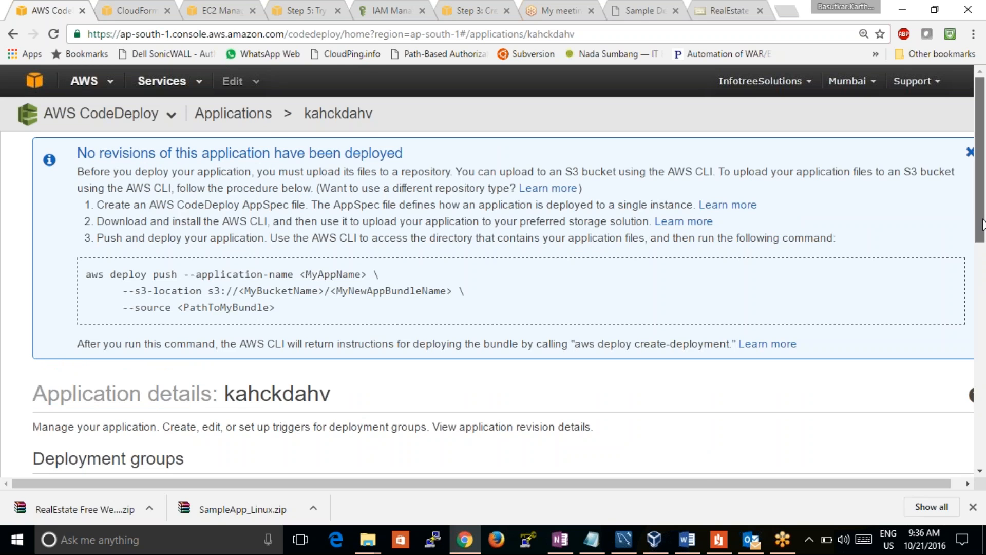
pyautogui.moveTo(984, 239); pyautogui.dragTo(920, 154)
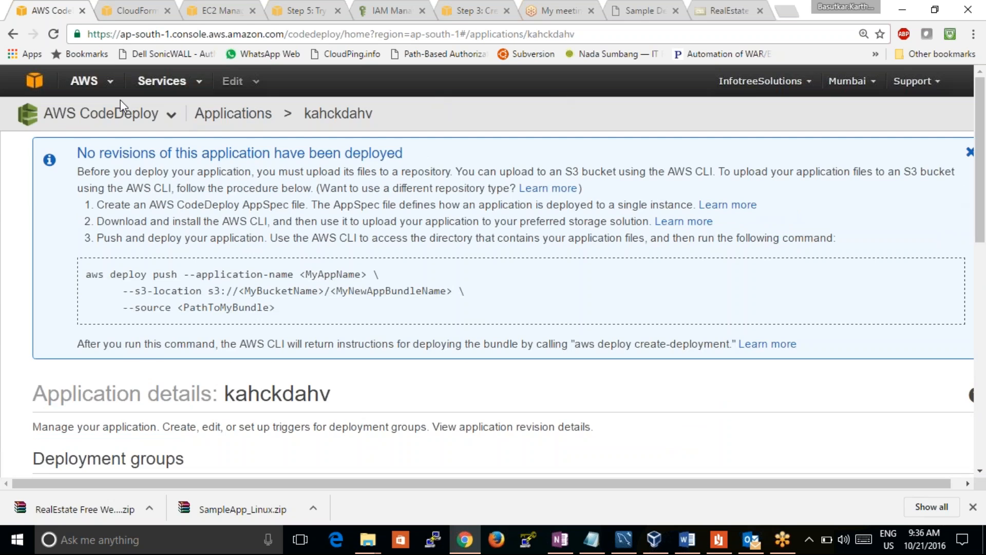
# Start a new deployment from the Deployments page for application kahckdahv and deployment group ssksb
pyautogui.click(122, 117)
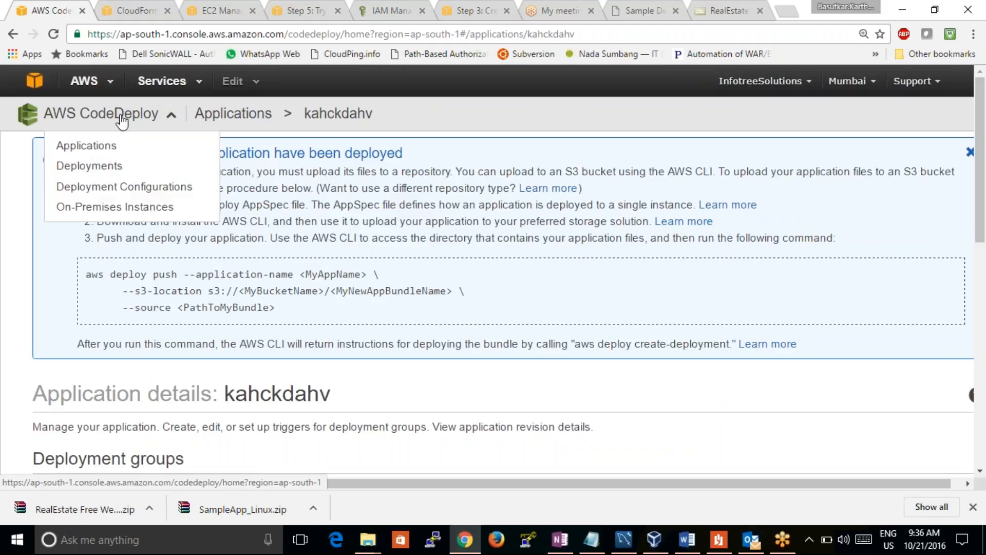
pyautogui.click(108, 170)
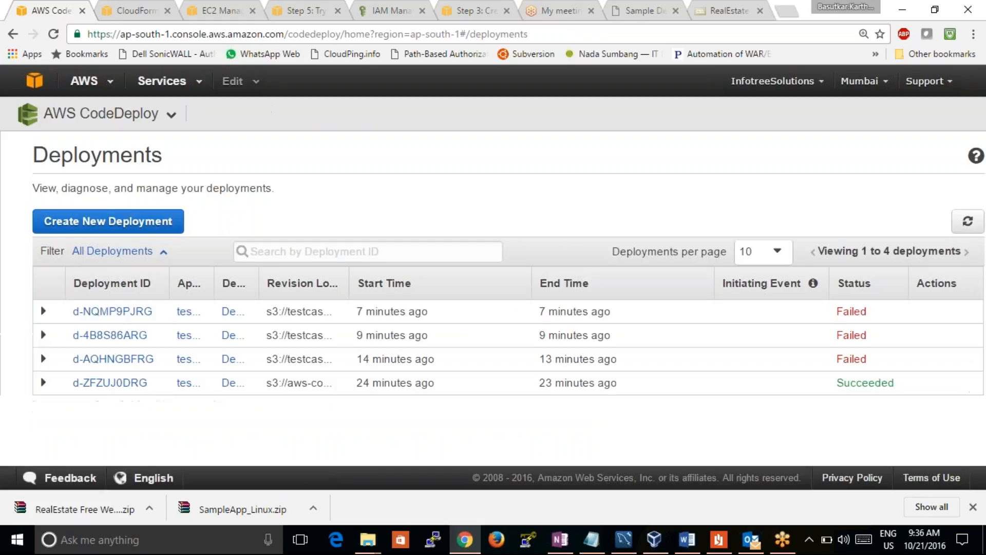
pyautogui.click(154, 222)
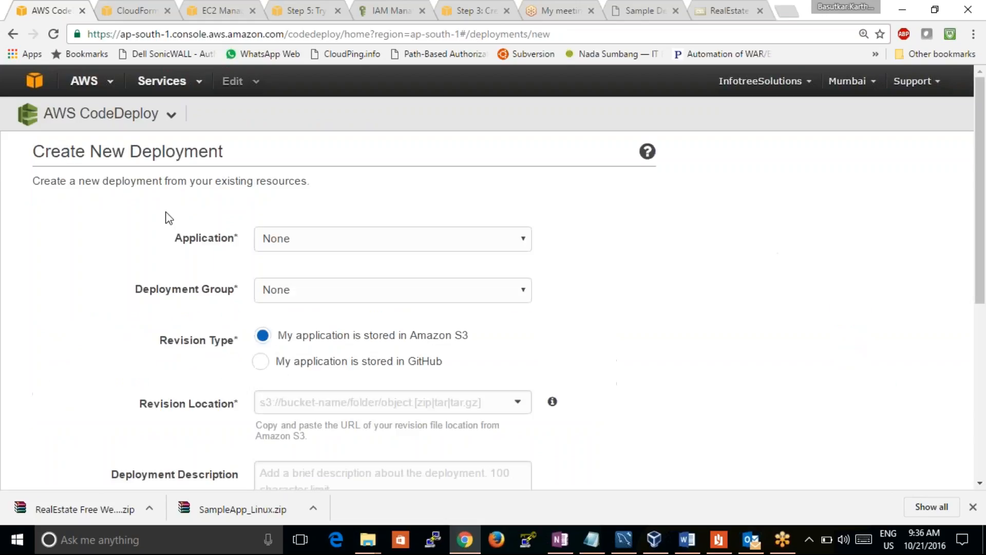
pyautogui.click(348, 241)
pyautogui.click(330, 286)
pyautogui.click(351, 297)
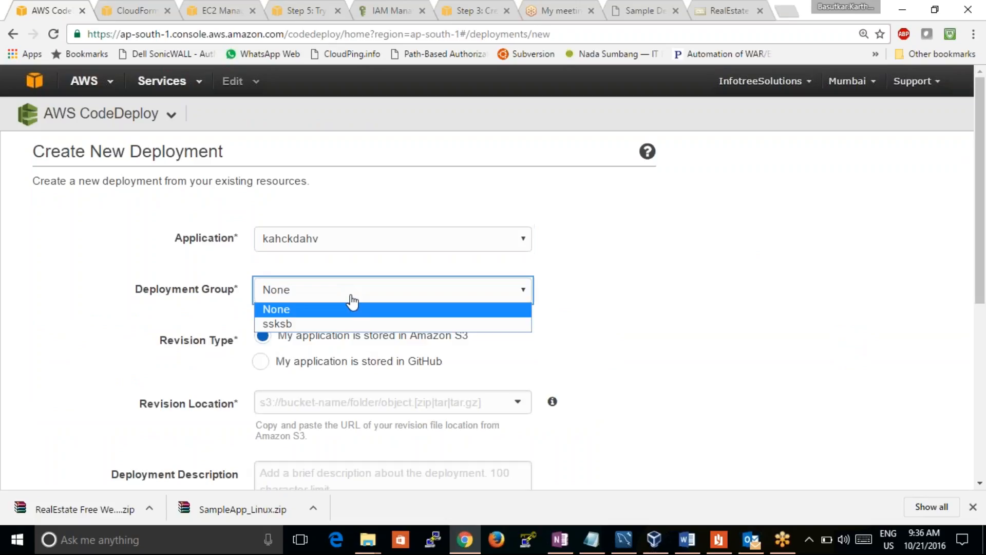
pyautogui.click(334, 324)
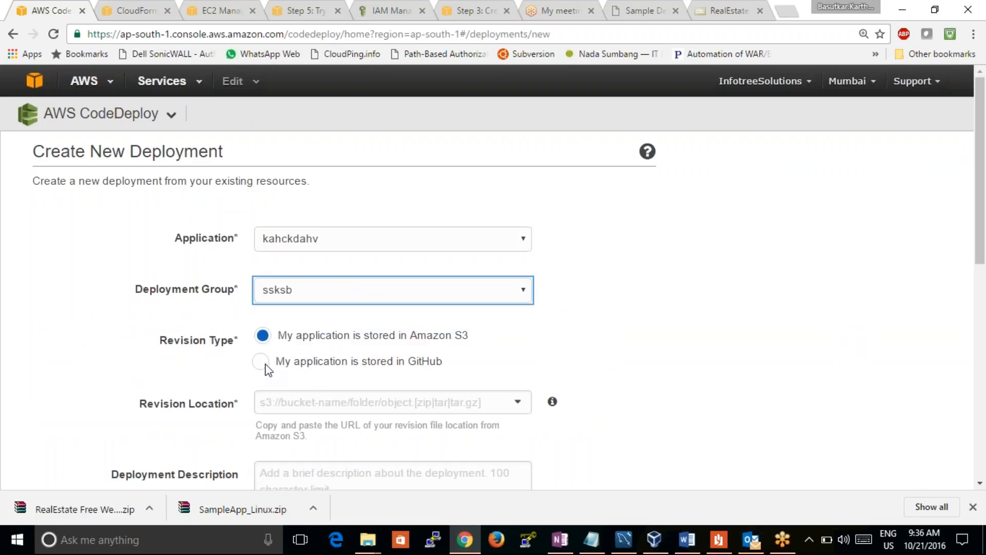
# Paste the copied Amazon S3 URL of the RealEstate template zip as the revision location and enter the description dfaadfdafadf
pyautogui.click(403, 414)
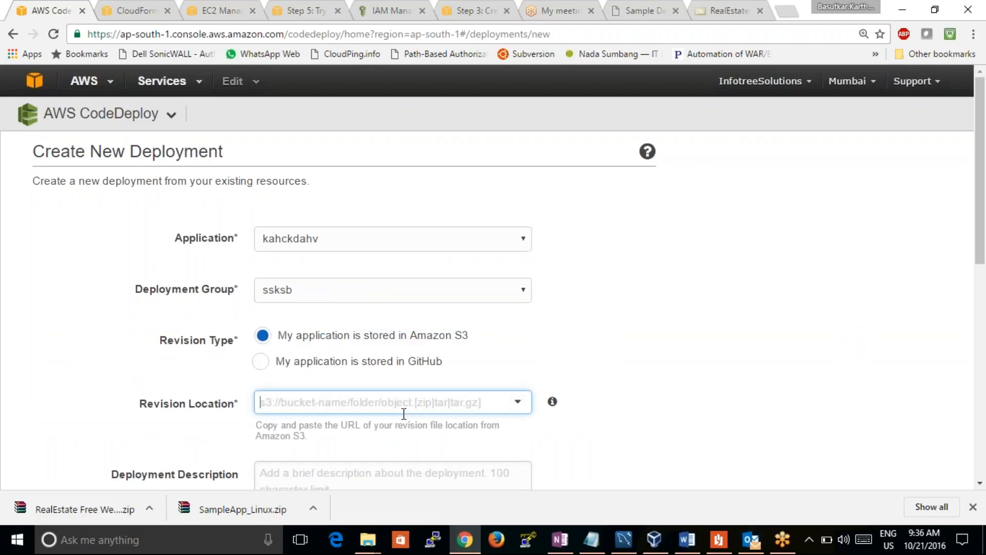
pyautogui.hotkey('ctrl', 'v')
pyautogui.moveTo(981, 262); pyautogui.dragTo(969, 370)
pyautogui.press('Tab')
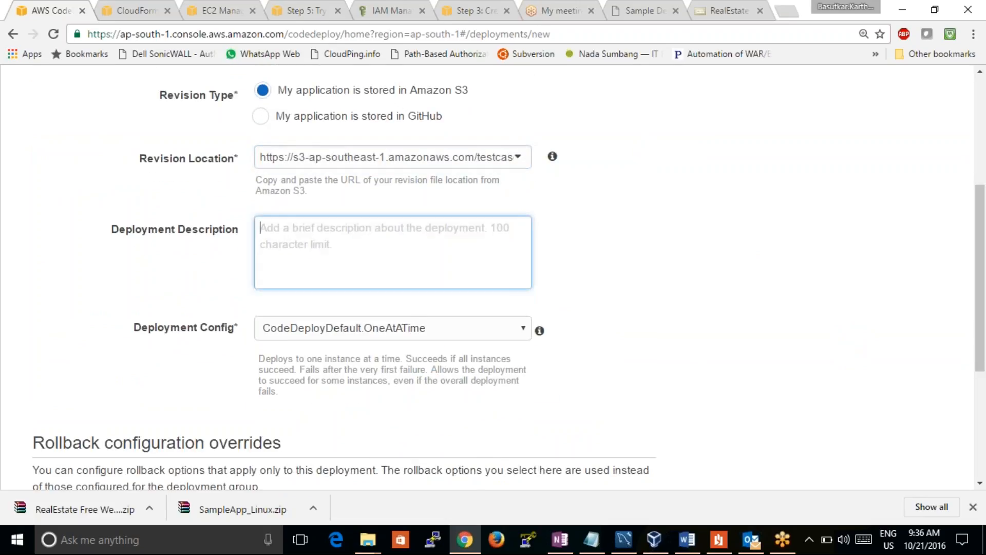
pyautogui.write('dfaadfdafadf')
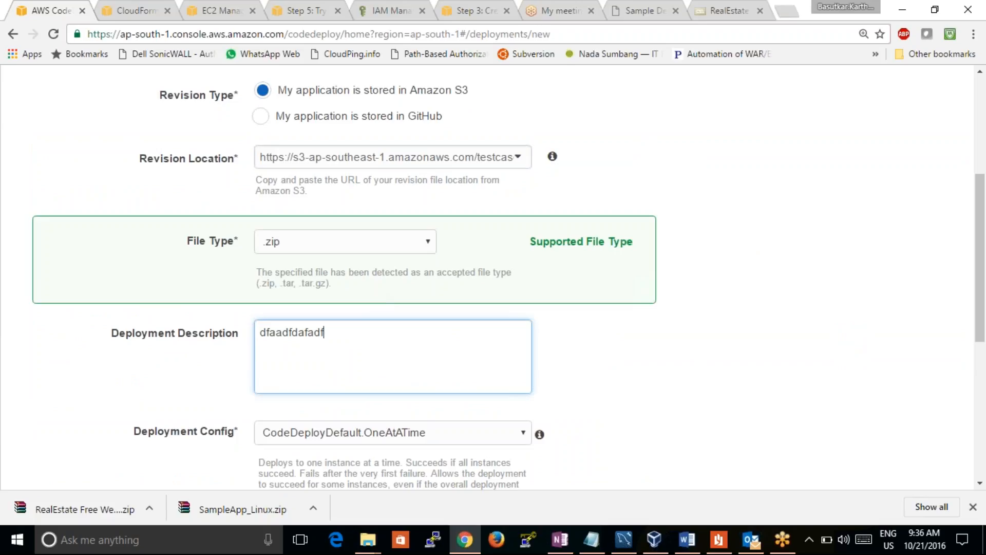
# Set the deployment configuration to CodeDeployDefault.AllAtOnce and launch the deployment
pyautogui.click(473, 436)
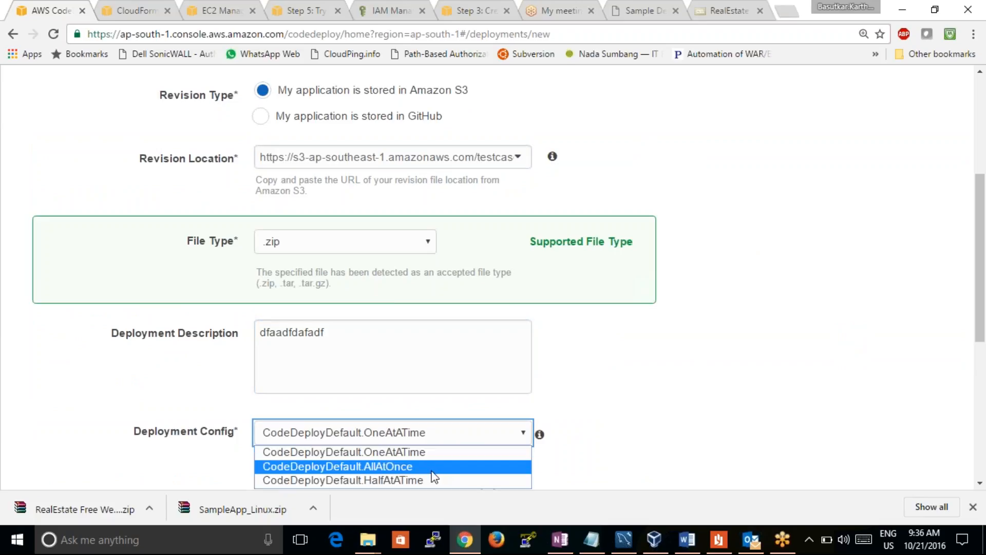
pyautogui.click(434, 452)
pyautogui.scroll(-3, 982, 212)
pyautogui.click(486, 251)
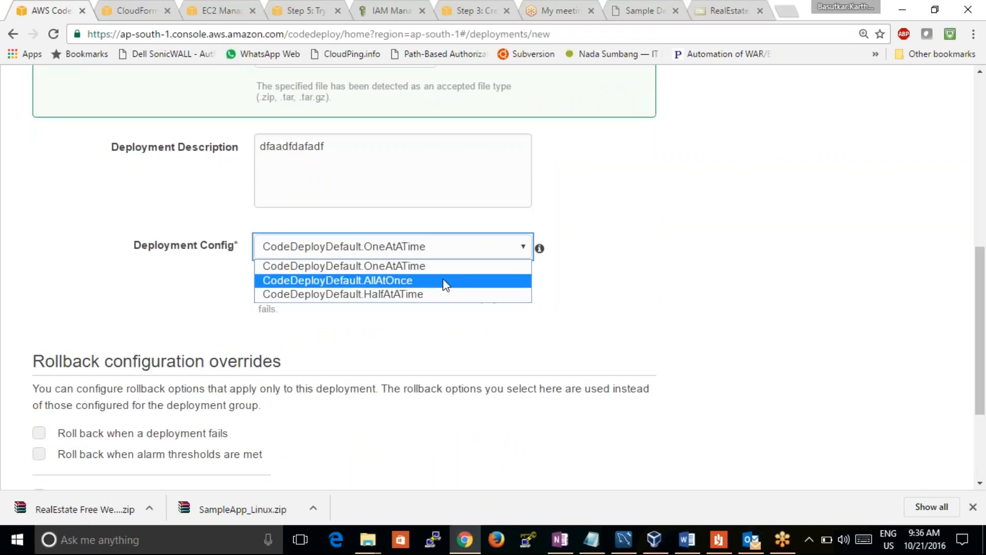
pyautogui.click(444, 283)
pyautogui.scroll(-1, 982, 314)
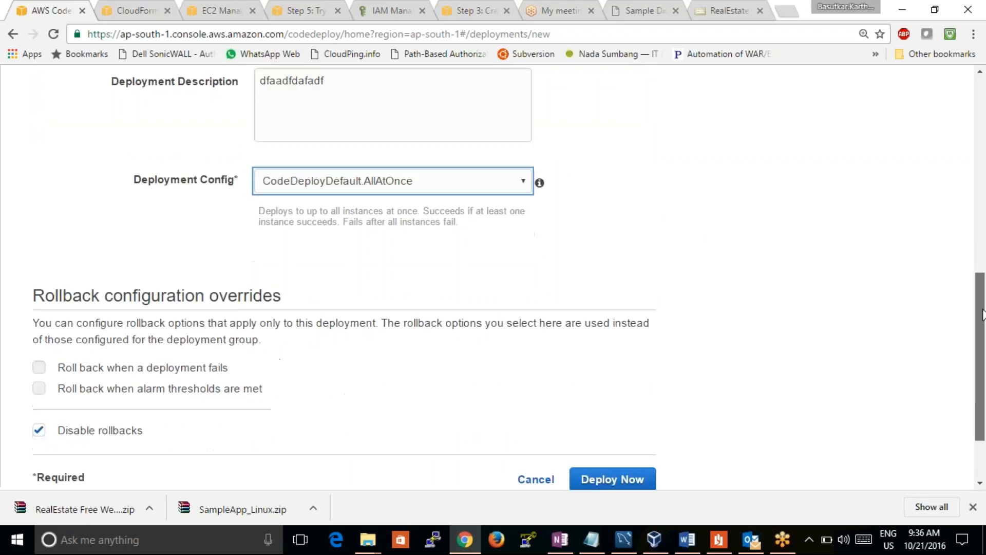
pyautogui.scroll(-2, 982, 314)
pyautogui.click(598, 400)
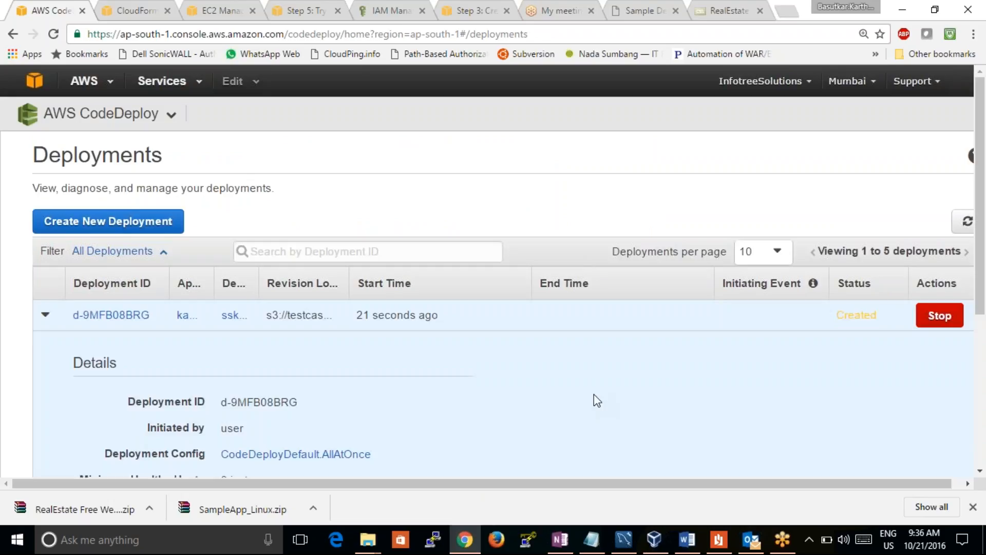
# Refresh the deployments list and expand the newest deployment to check its status and details
pyautogui.moveTo(981, 263); pyautogui.dragTo(944, 306)
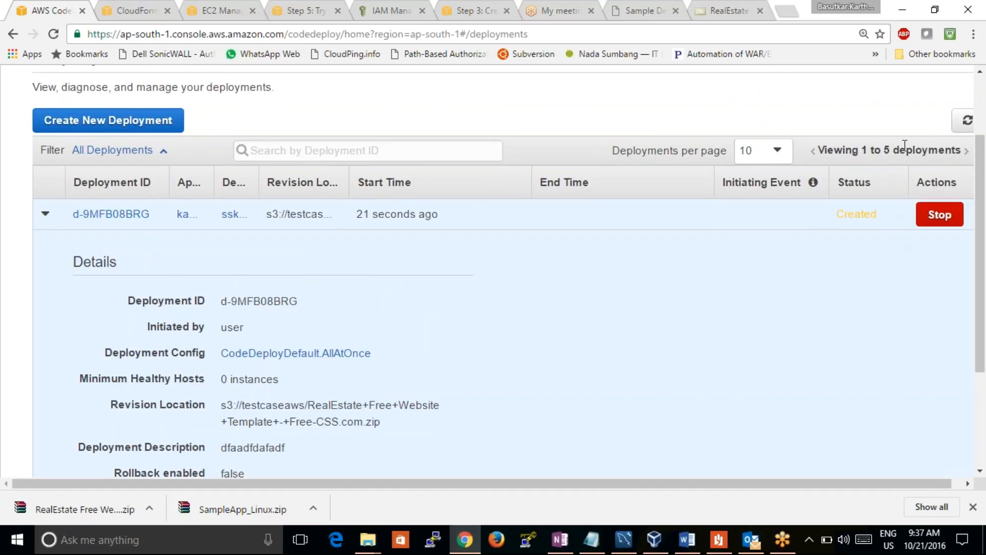
pyautogui.click(968, 122)
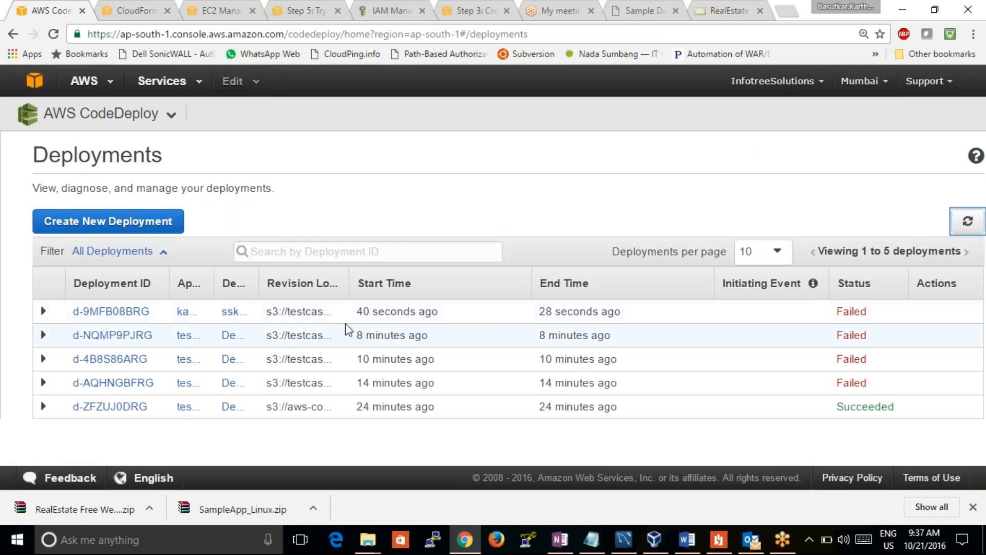
pyautogui.click(44, 311)
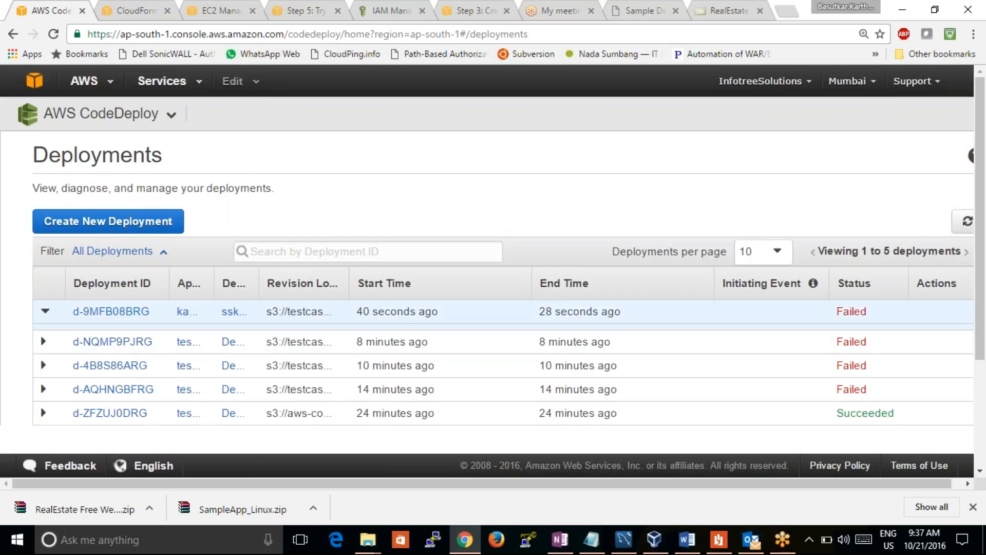
# Review the newest deployment's details and open its full list of instances
pyautogui.moveTo(982, 219); pyautogui.dragTo(983, 302)
pyautogui.scroll(-1, 920, 320)
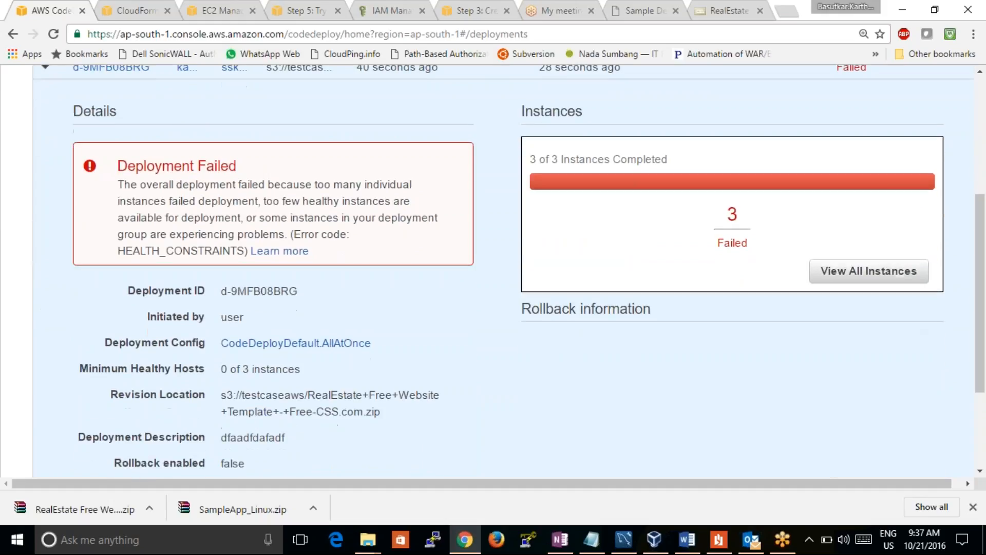
pyautogui.click(870, 280)
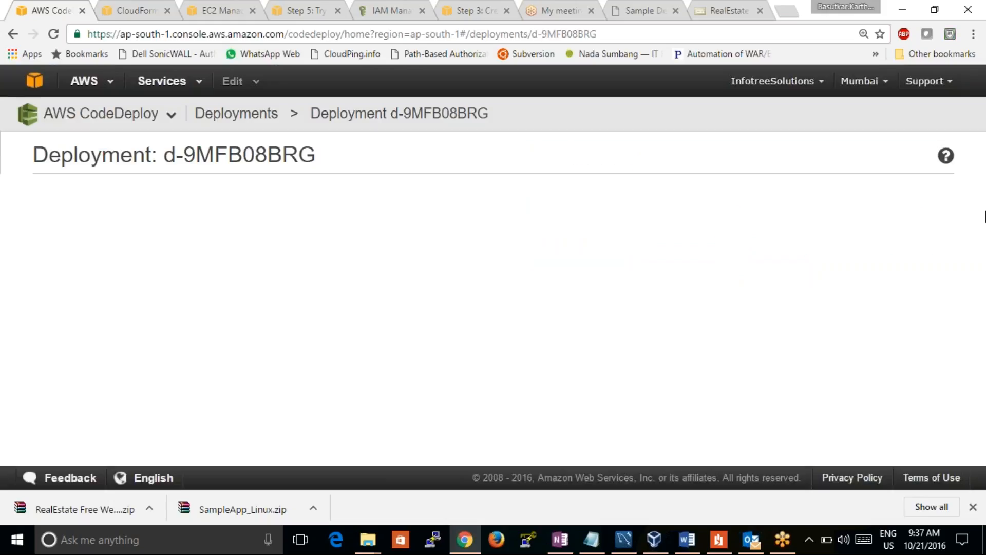
pyautogui.moveTo(984, 226); pyautogui.dragTo(983, 366)
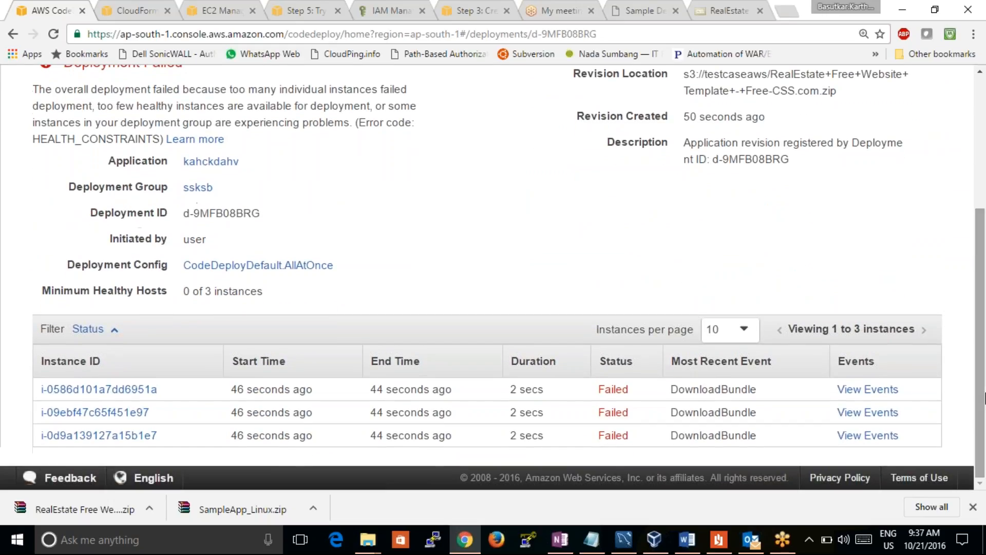
# Open the deployment events of the first listed instance and examine the DownloadBundle event
pyautogui.click(864, 392)
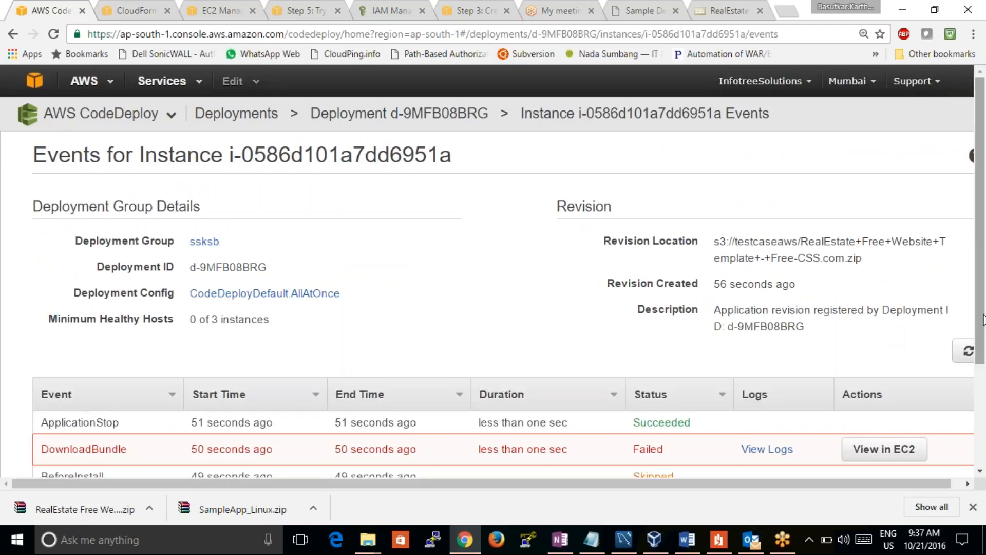
pyautogui.moveTo(983, 319); pyautogui.dragTo(985, 427)
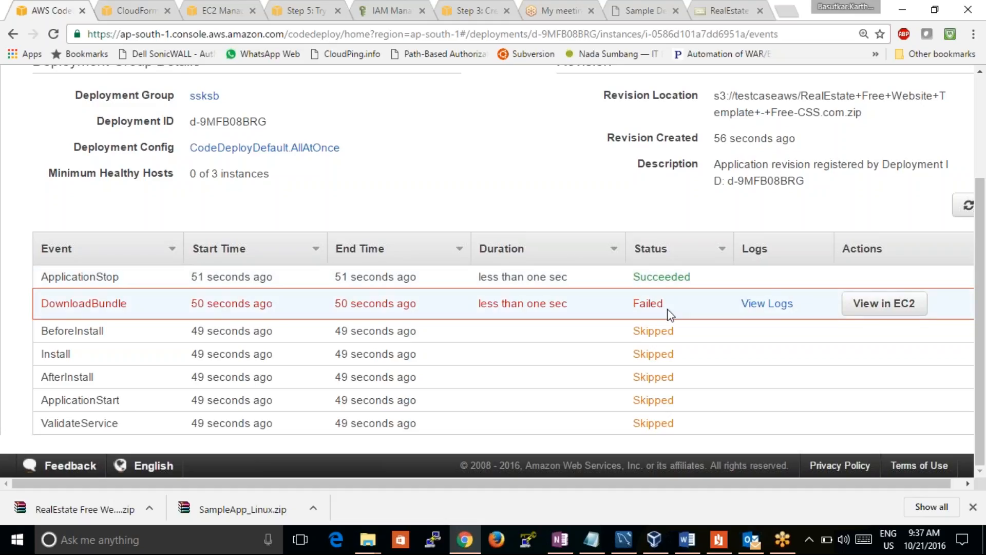
pyautogui.moveTo(129, 303); pyautogui.dragTo(41, 303)
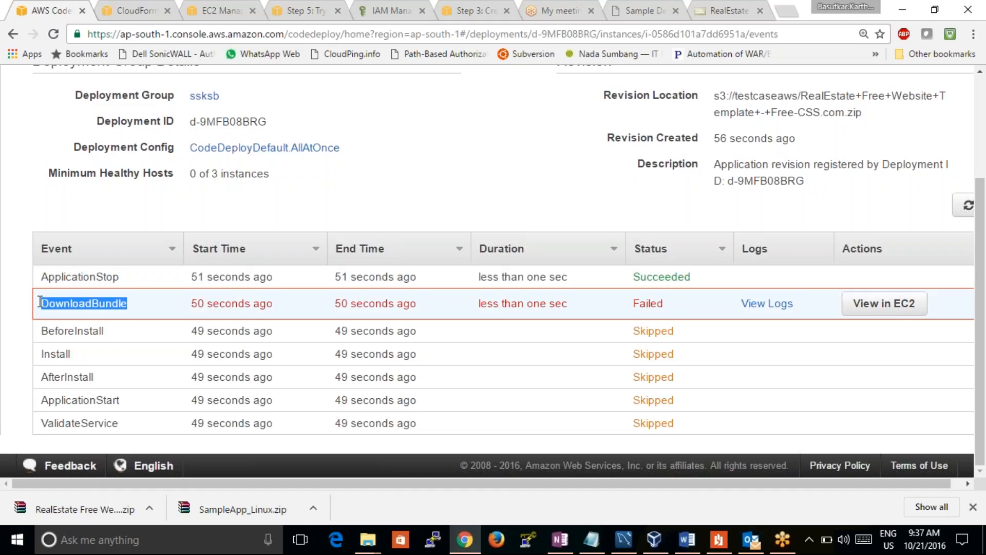
pyautogui.click(222, 10)
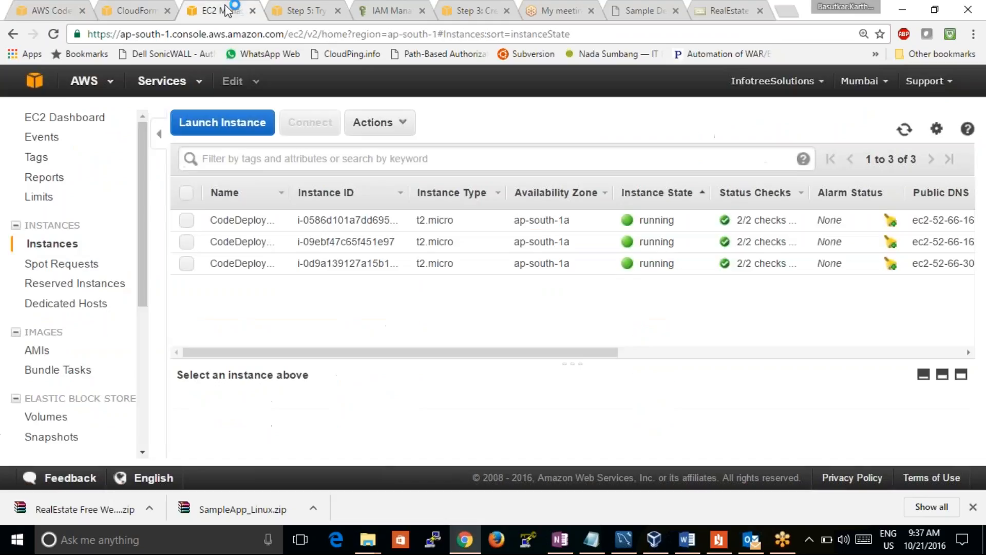
pyautogui.click(285, 16)
pyautogui.click(217, 12)
pyautogui.click(113, 11)
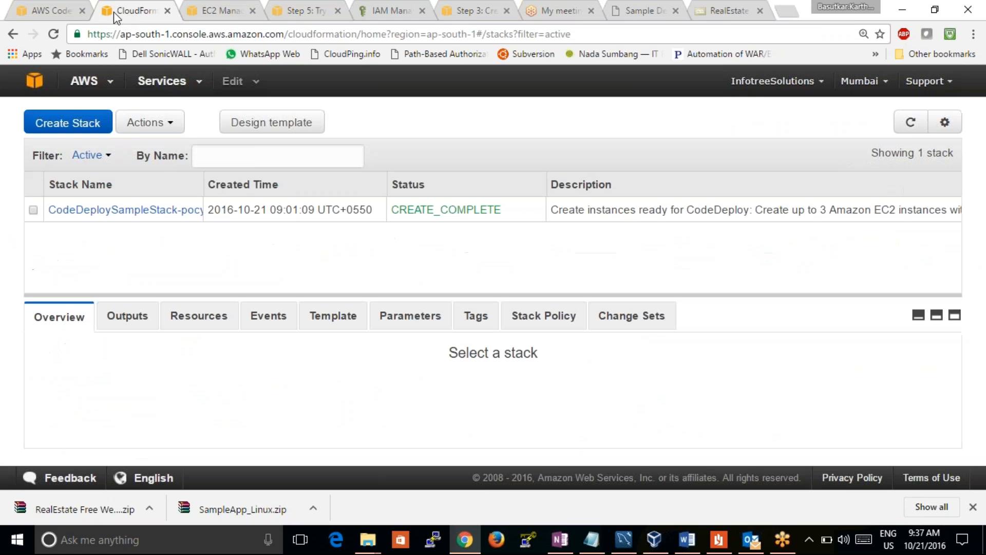
pyautogui.click(714, 12)
pyautogui.click(314, 9)
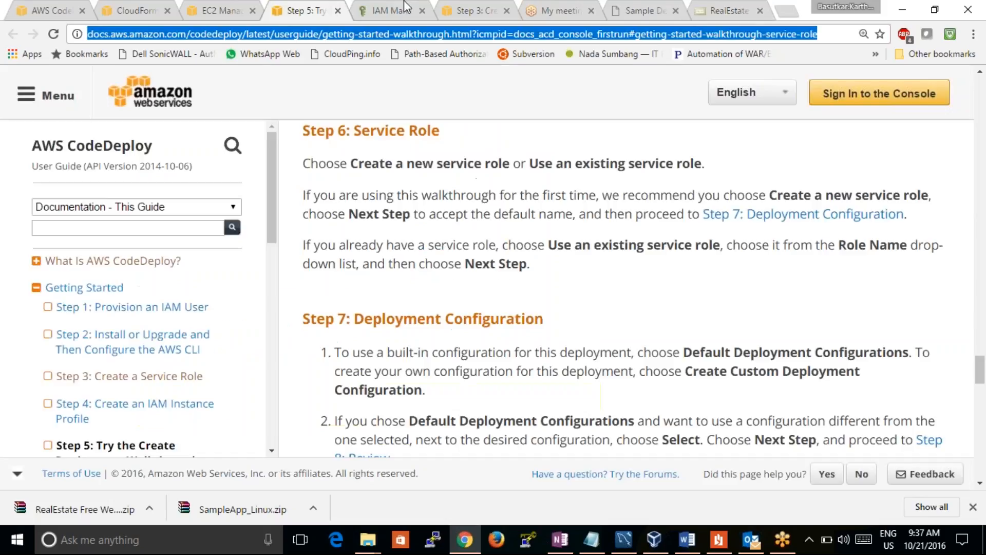
pyautogui.click(933, 153)
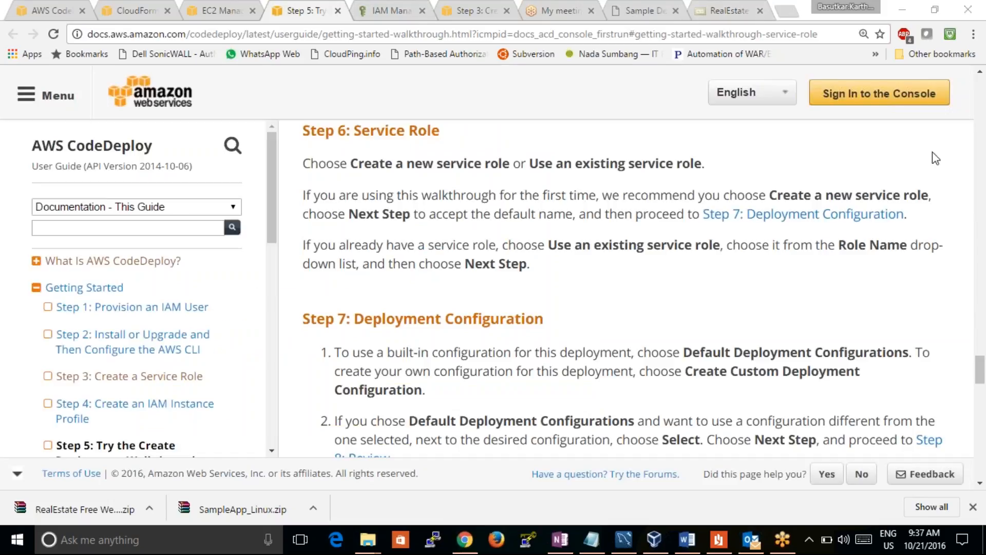
pyautogui.click(455, 11)
pyautogui.click(297, 9)
pyautogui.click(208, 9)
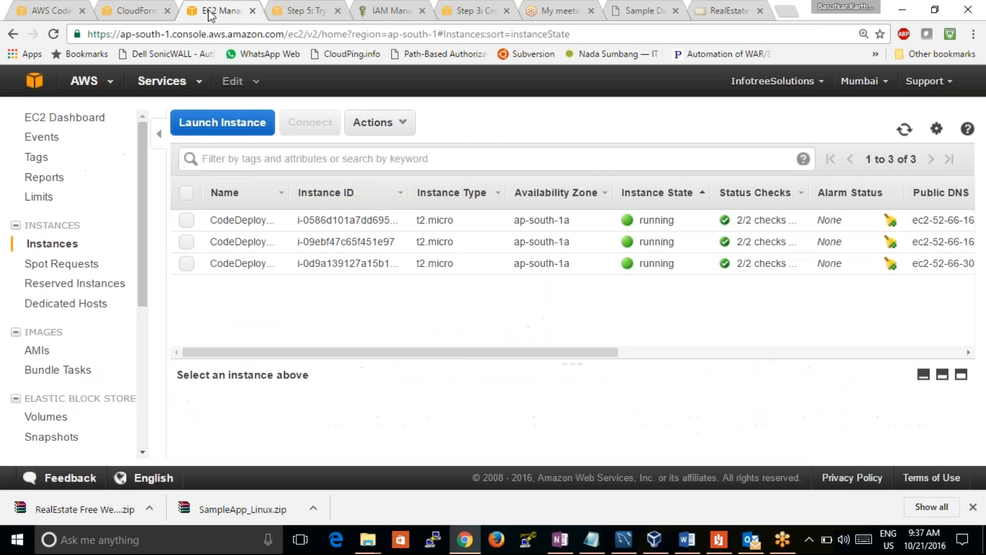
pyautogui.click(146, 8)
pyautogui.click(47, 11)
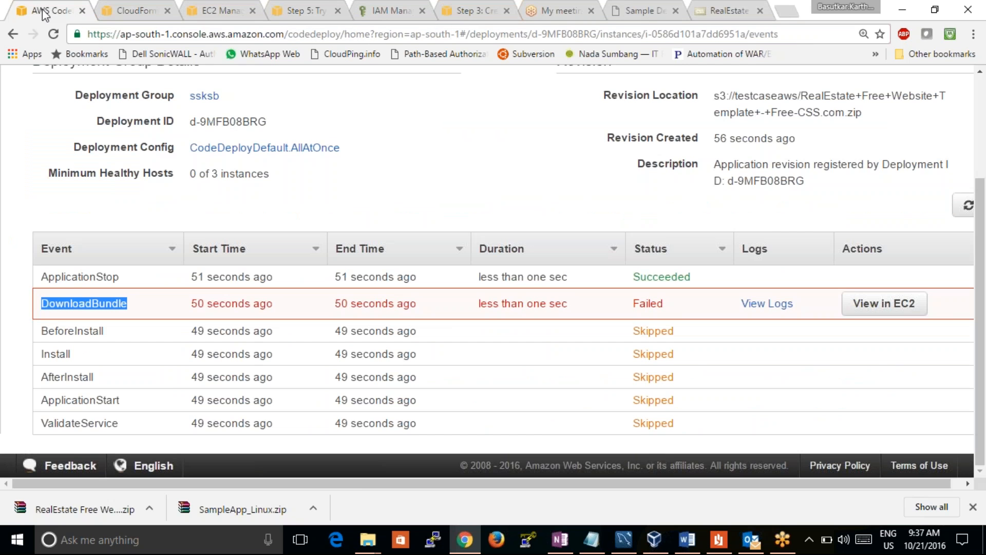
# Open the AWS console from the CodeDeploy documentation page, go to S3 and open the testcaseaws bucket
pyautogui.click(296, 11)
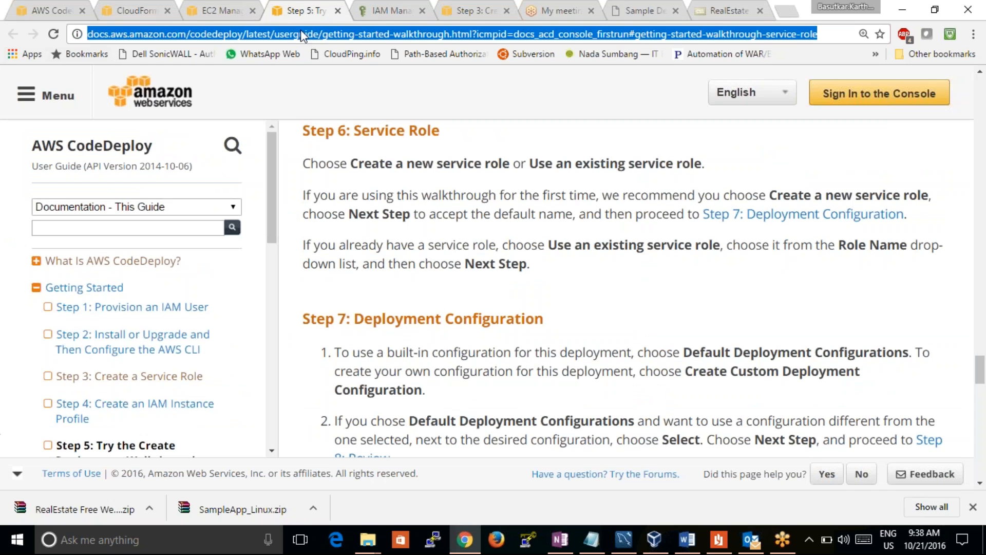
pyautogui.click(947, 98)
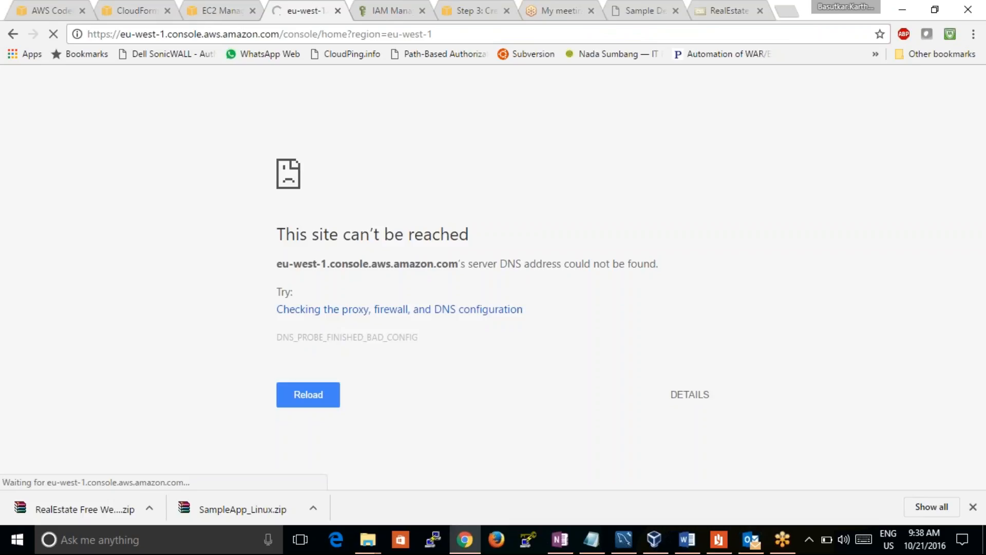
pyautogui.click(290, 388)
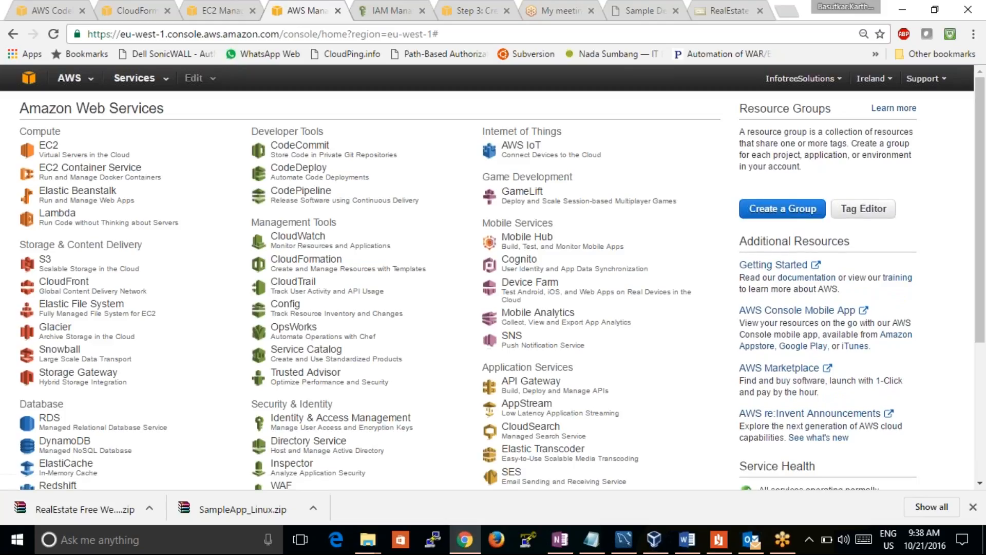
pyautogui.click(45, 260)
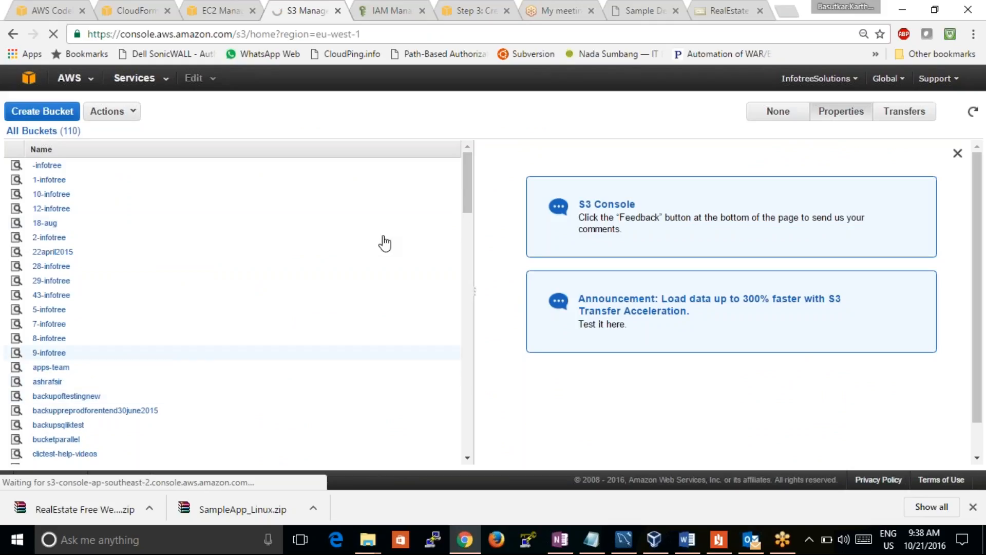
pyautogui.moveTo(465, 204); pyautogui.dragTo(511, 433)
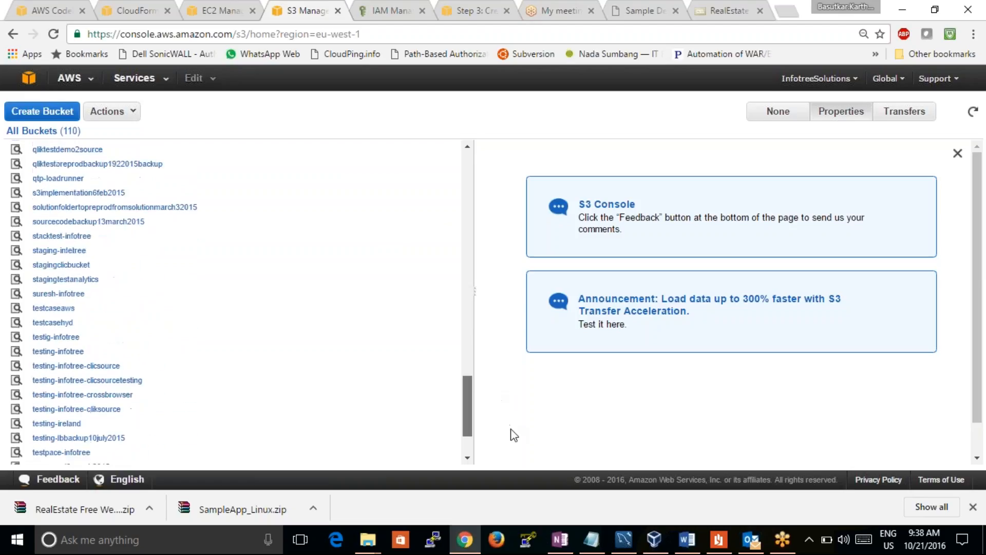
pyautogui.click(69, 309)
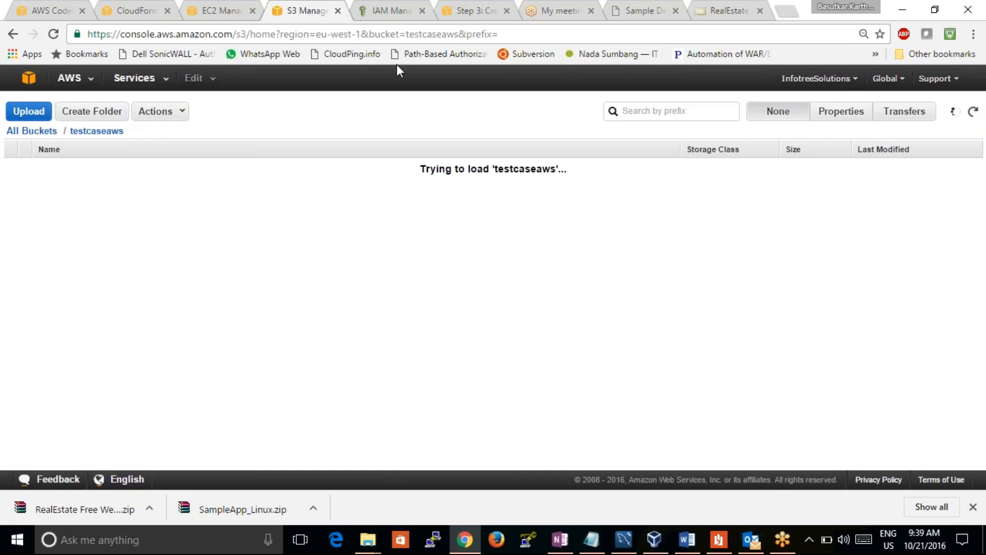
pyautogui.click(393, 4)
pyautogui.click(308, 11)
pyautogui.click(375, 11)
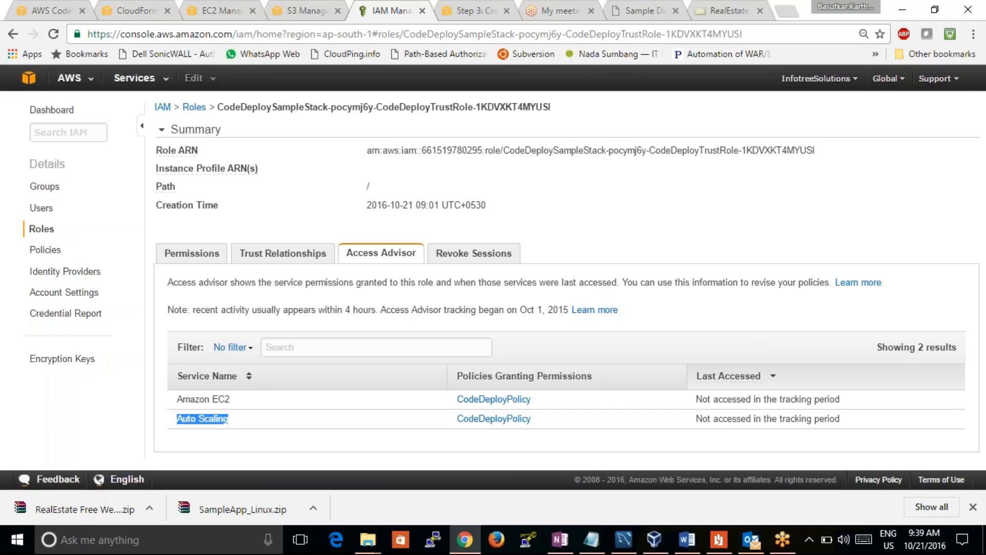
pyautogui.click(468, 13)
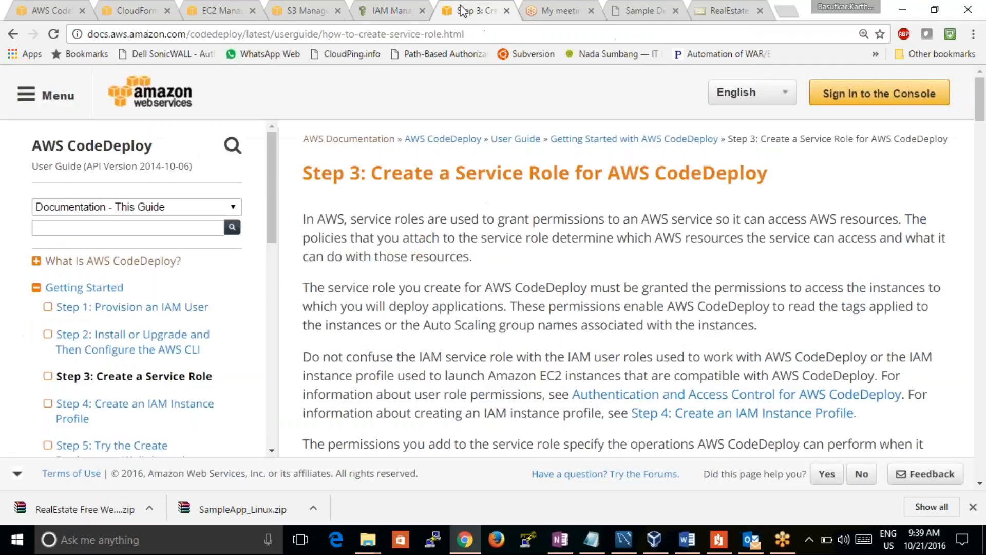
pyautogui.click(305, 11)
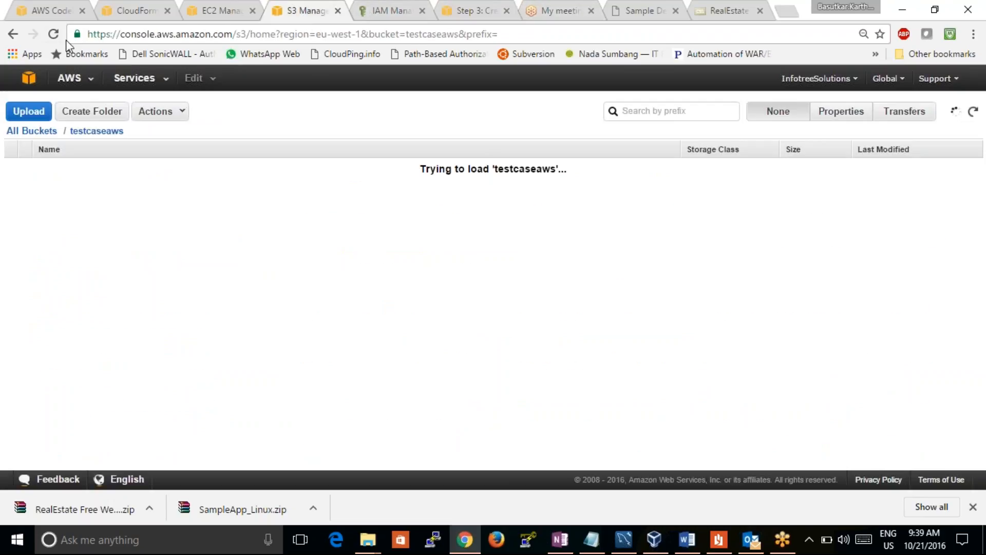
# Refresh the testcaseaws bucket's contents and show its properties
pyautogui.click(974, 112)
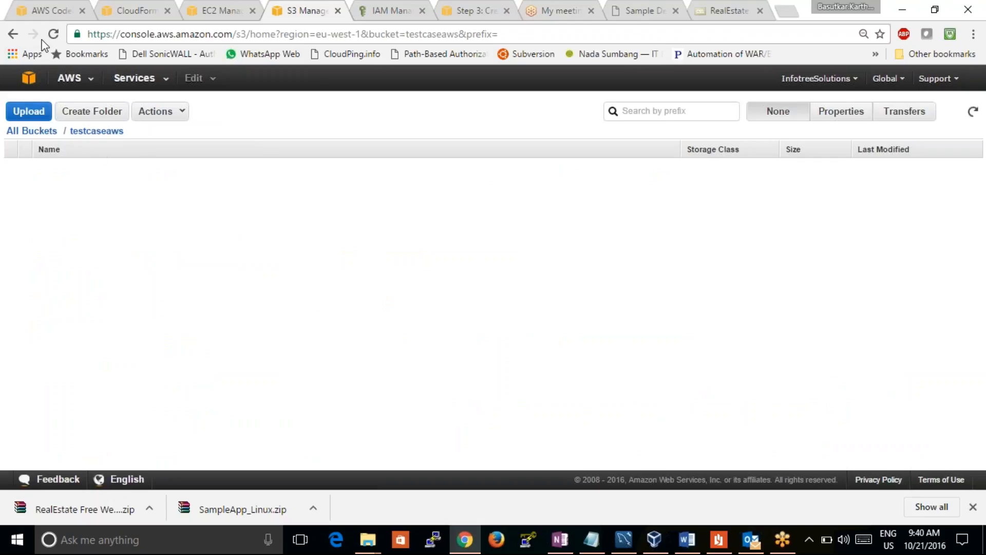
pyautogui.click(107, 132)
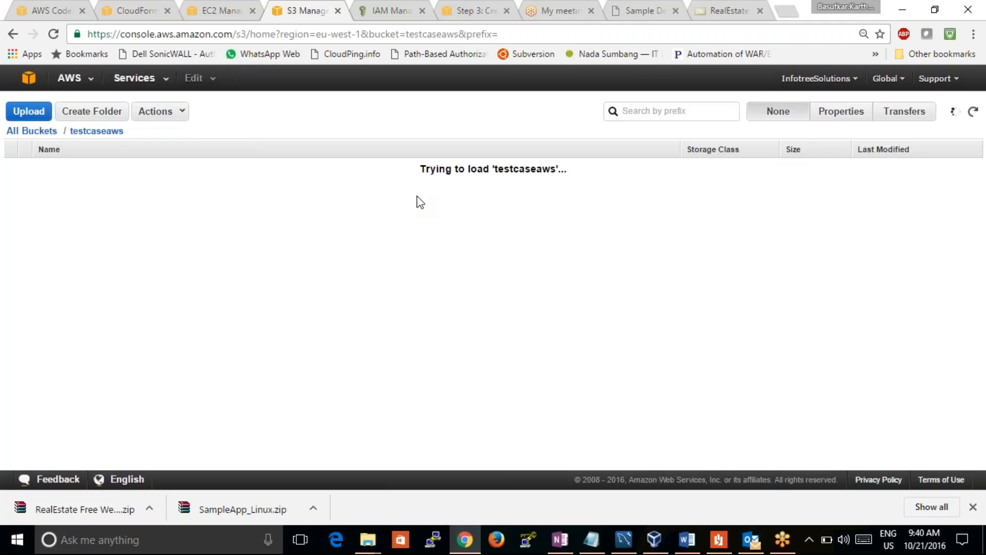
pyautogui.click(832, 119)
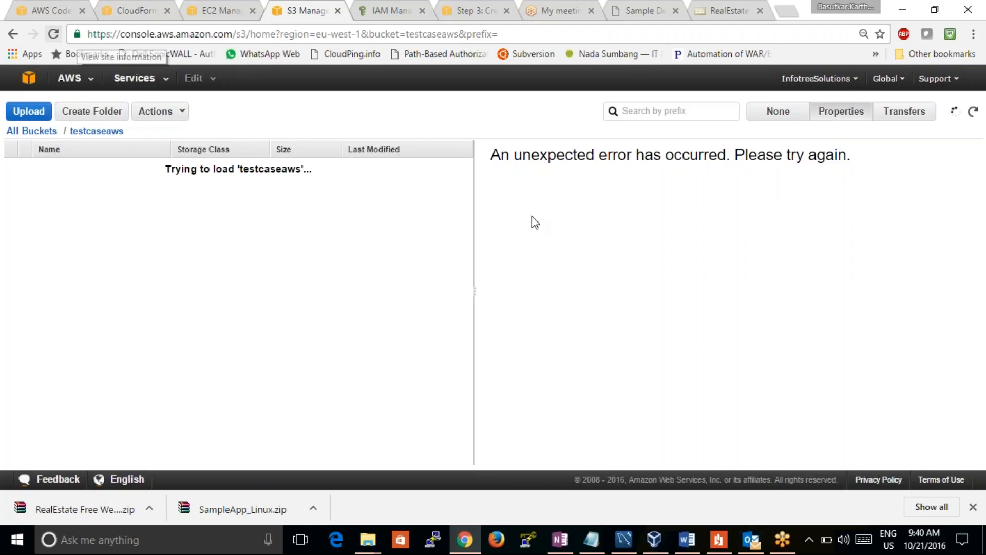
pyautogui.click(973, 114)
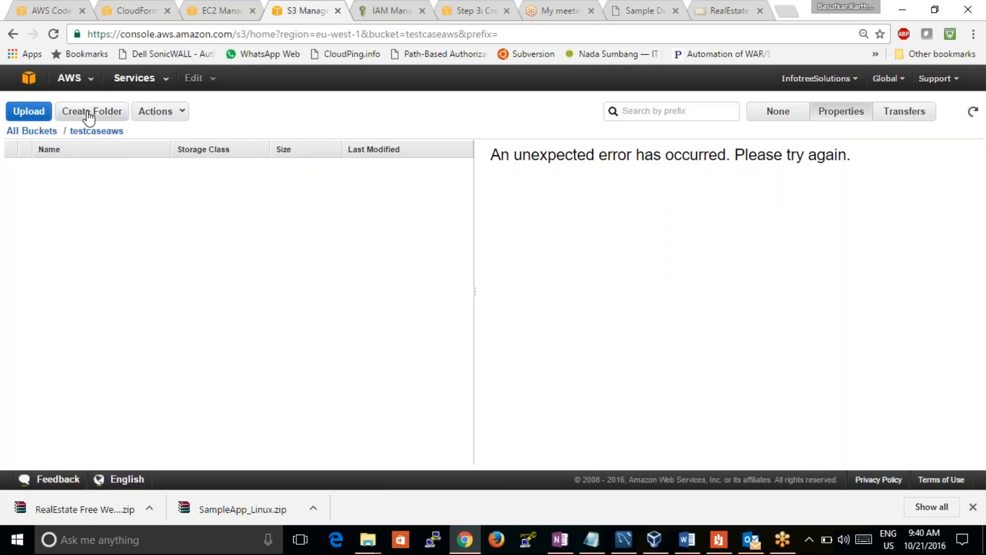
pyautogui.click(46, 131)
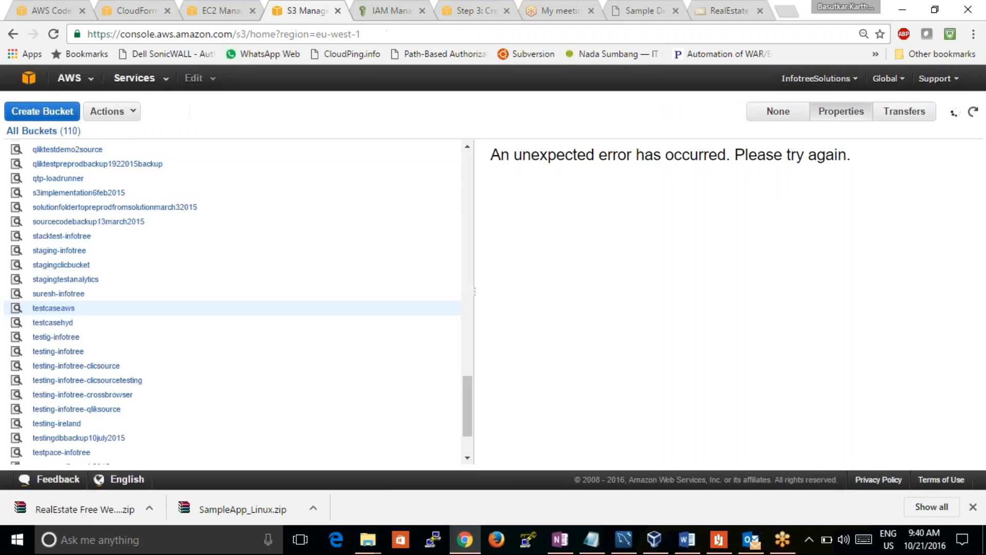
pyautogui.click(75, 113)
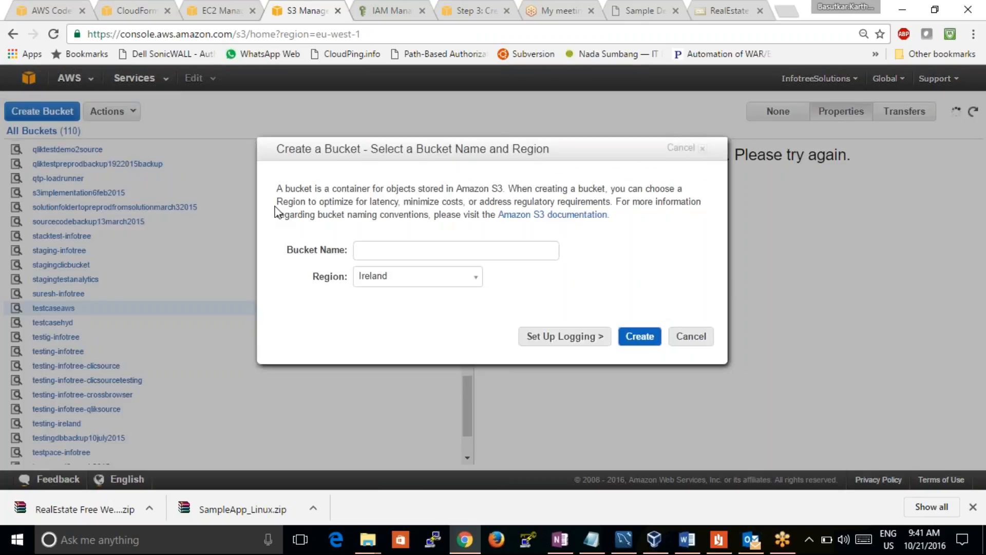
pyautogui.click(392, 250)
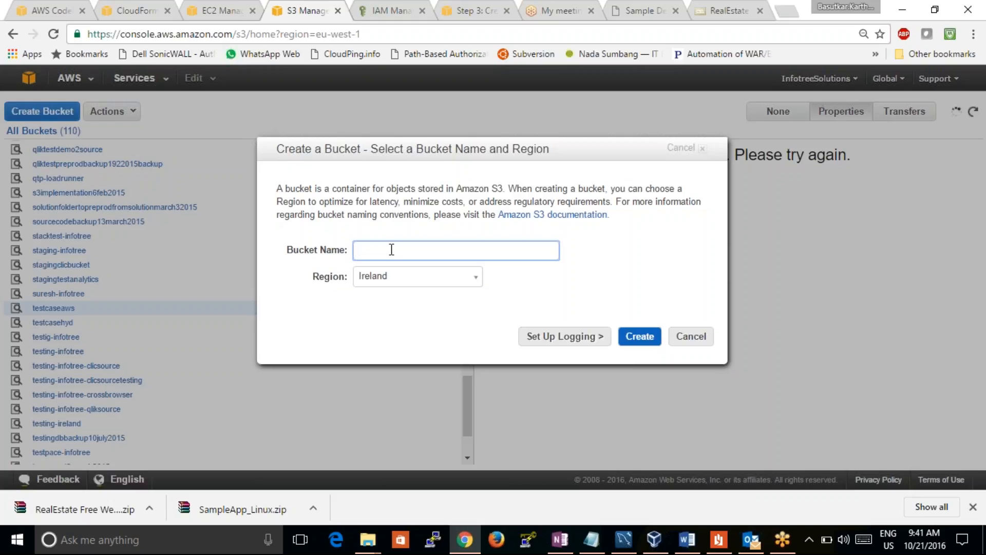
pyautogui.write('test')
pyautogui.click(691, 338)
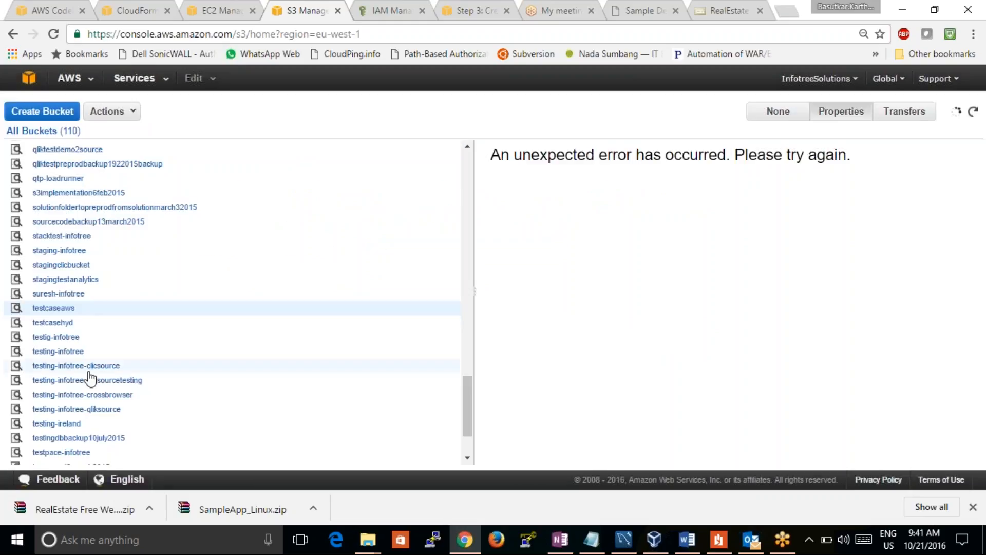
# Reopen the testcaseaws bucket to check its available actions, and return to the list of all buckets
pyautogui.click(48, 309)
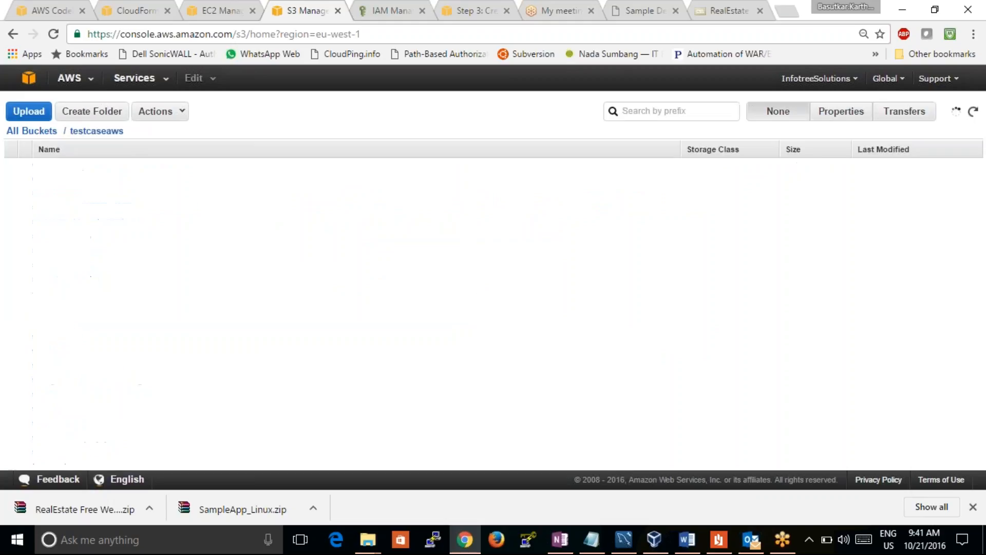
pyautogui.click(155, 112)
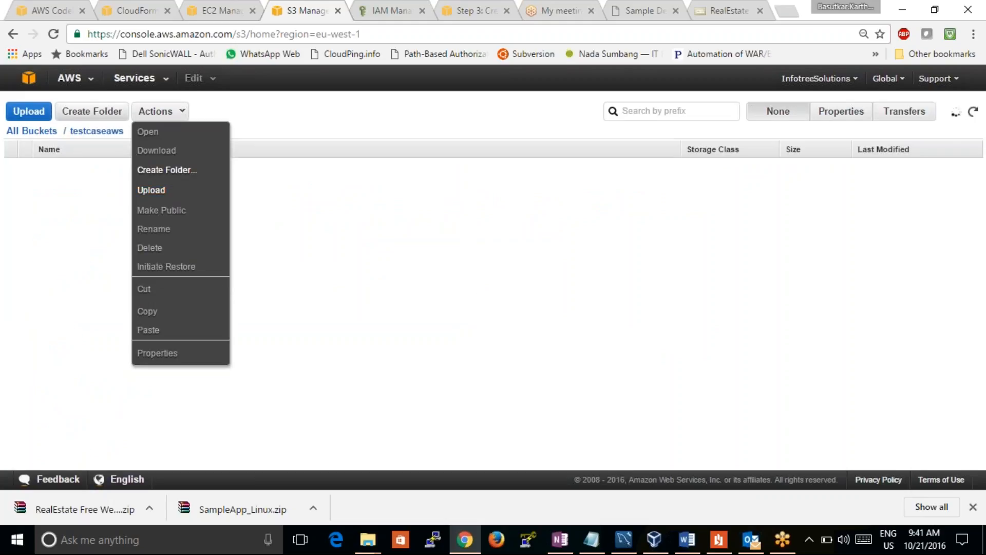
pyautogui.click(12, 34)
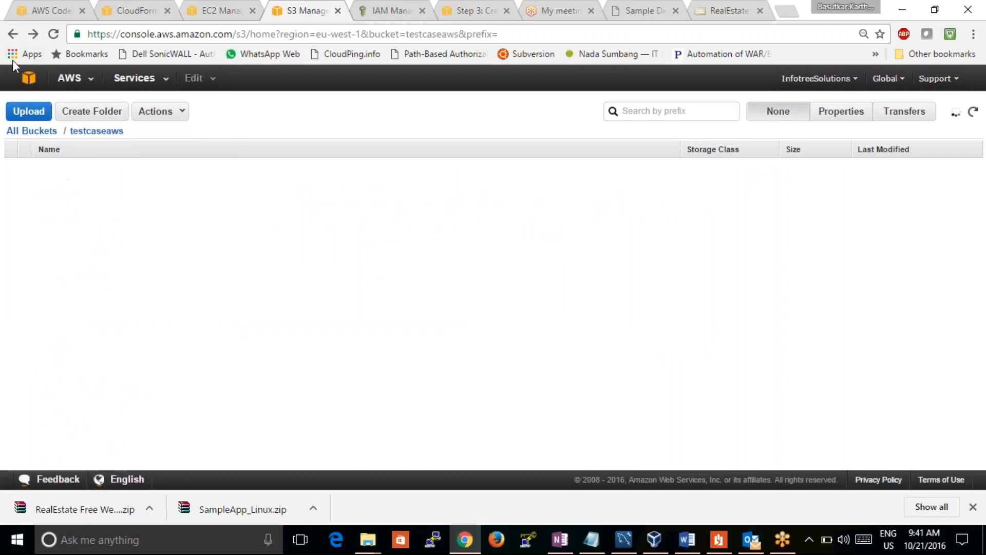
pyautogui.click(13, 34)
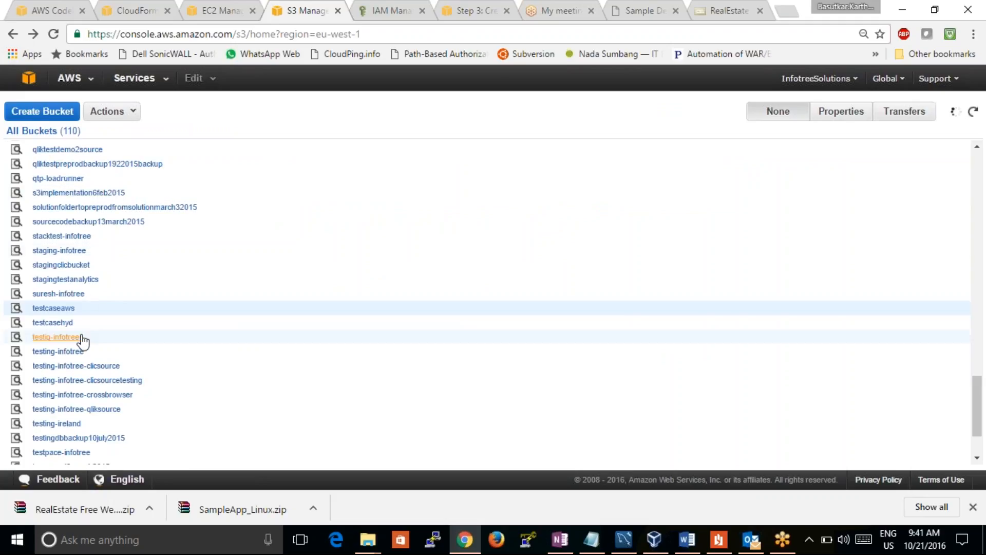
# Delete the testcaseaws bucket, confirming the deletion with its name testcaseaws
pyautogui.click(127, 113)
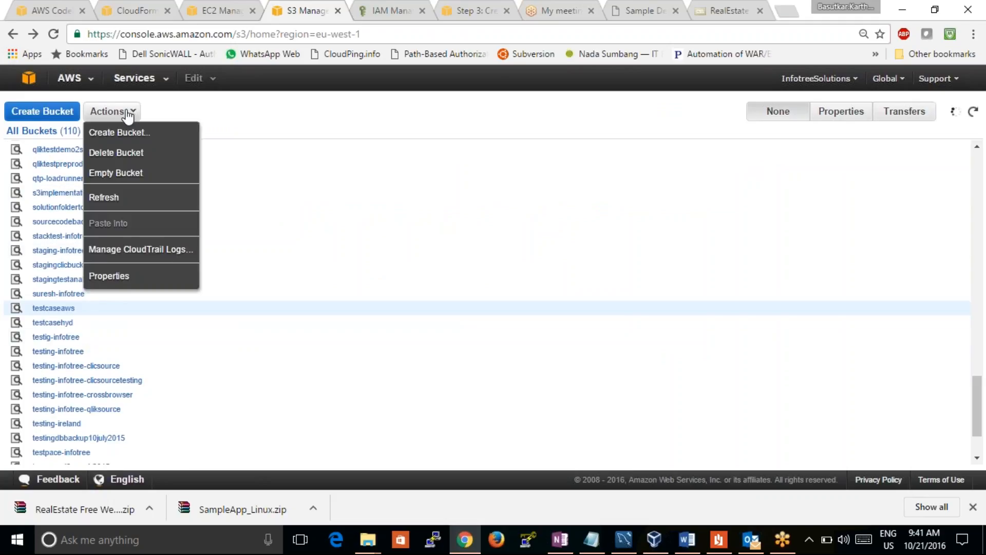
pyautogui.click(132, 153)
pyautogui.click(390, 289)
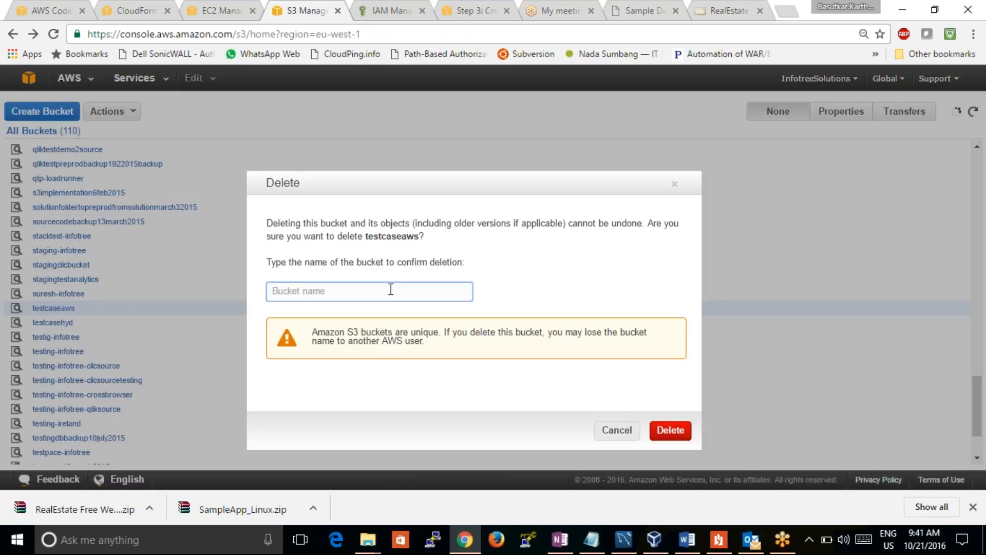
pyautogui.write('testcaseaws')
pyautogui.click(673, 431)
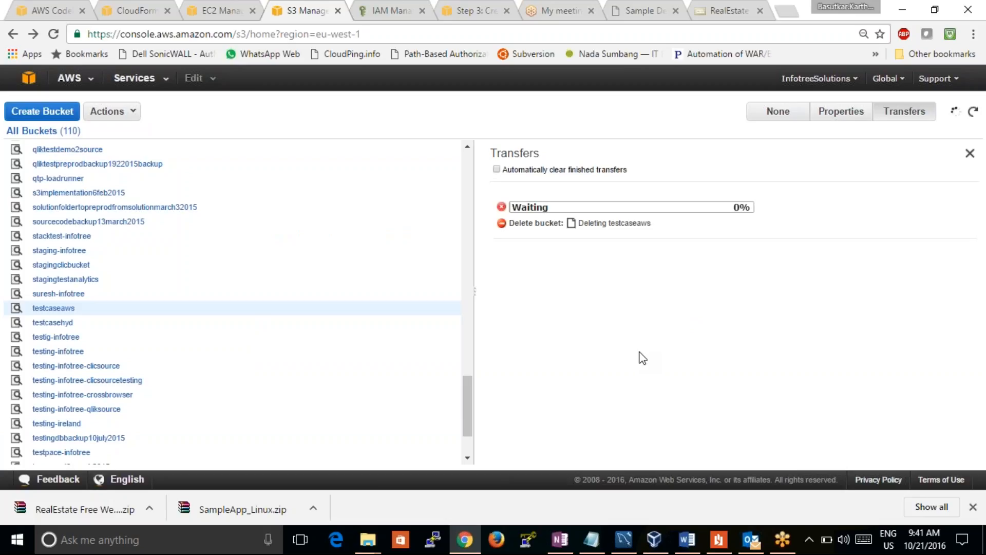
# Create a new S3 bucket named testcaseind in the Mumbai region
pyautogui.click(30, 112)
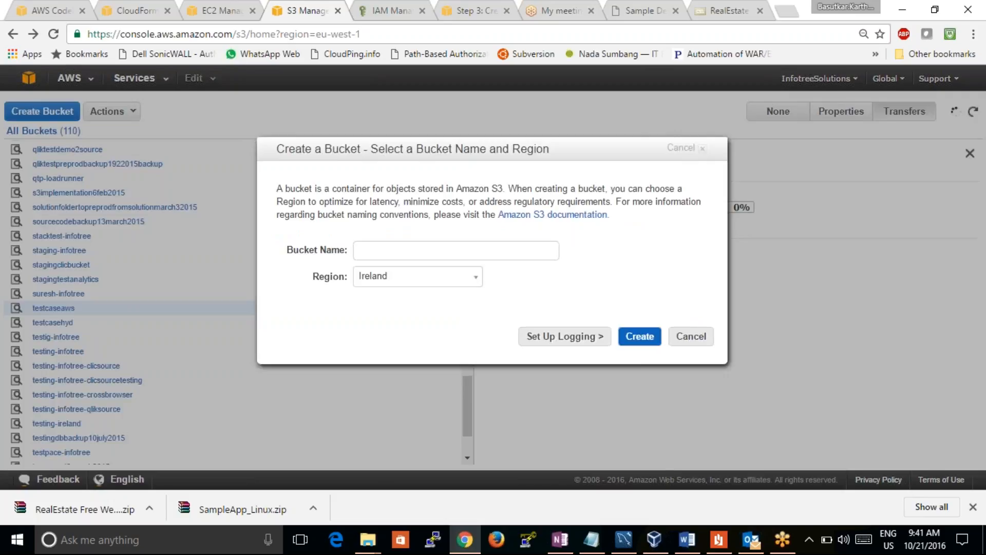
pyautogui.click(447, 276)
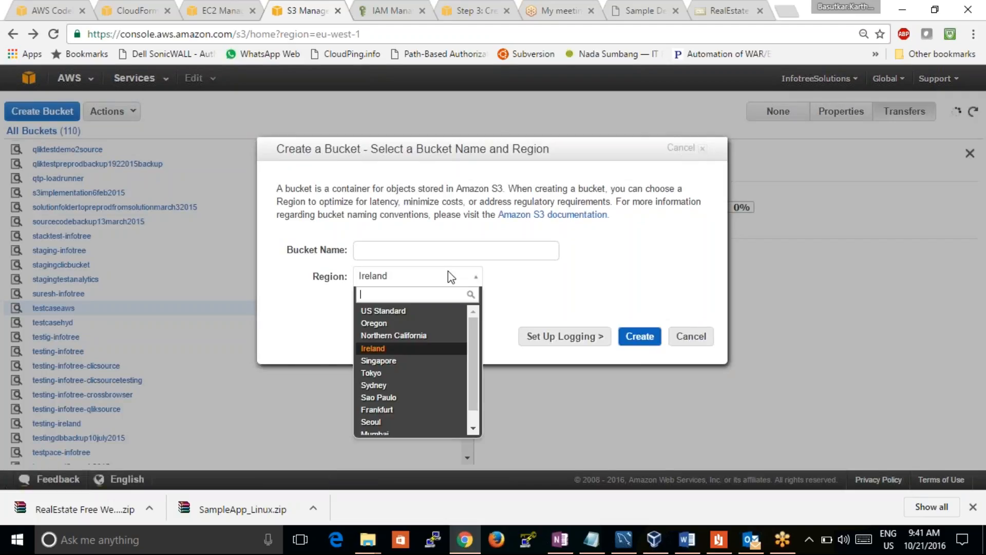
pyautogui.click(408, 359)
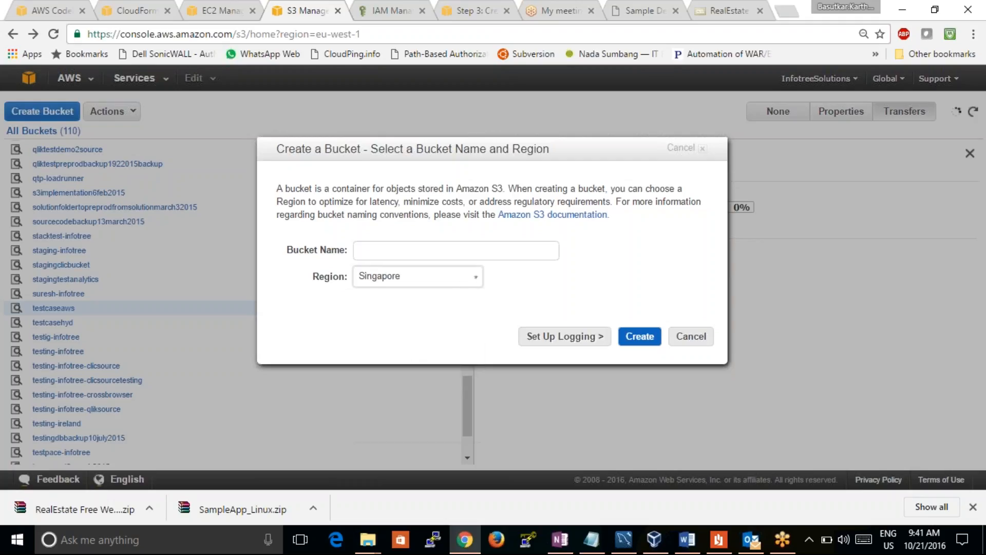
pyautogui.click(468, 278)
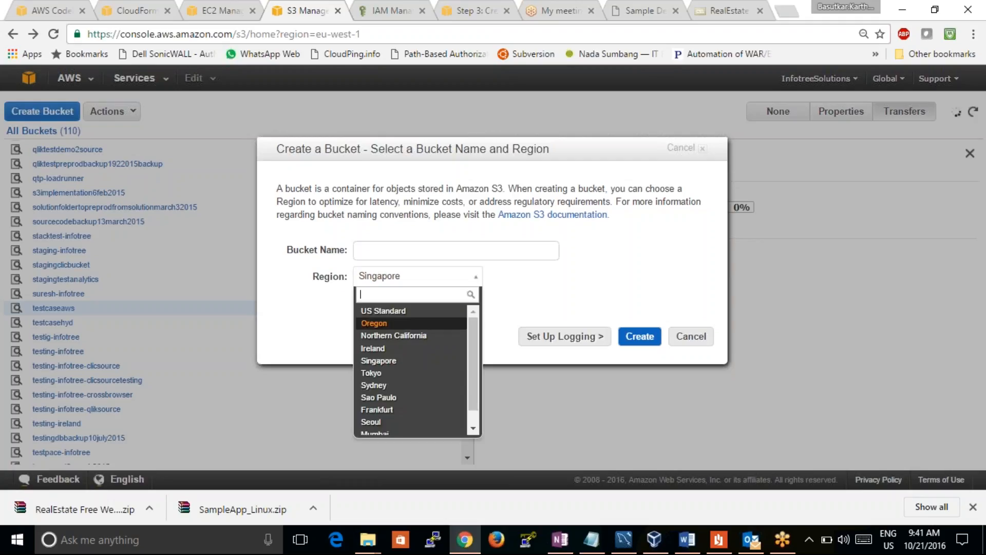
pyautogui.click(419, 434)
pyautogui.click(409, 249)
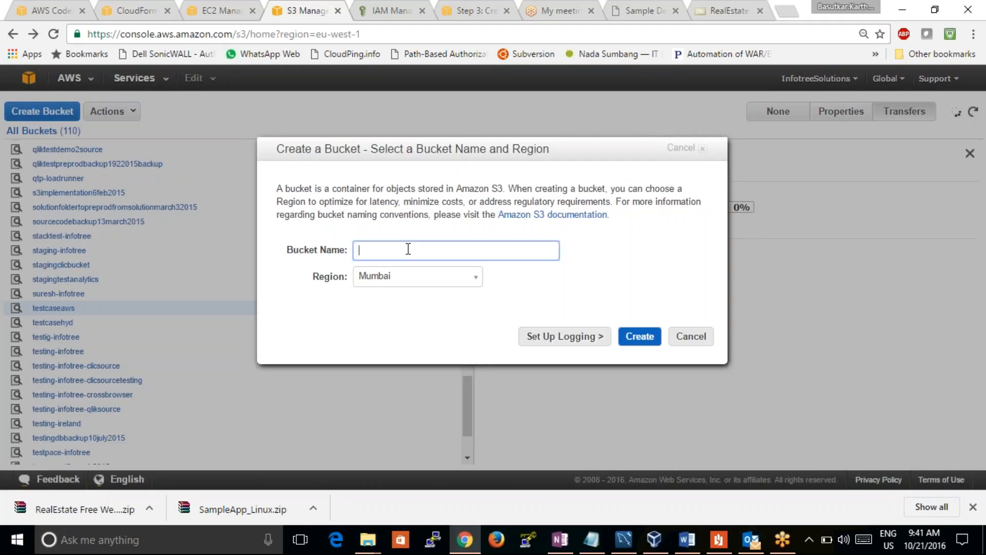
pyautogui.write('testcaseind')
pyautogui.click(640, 339)
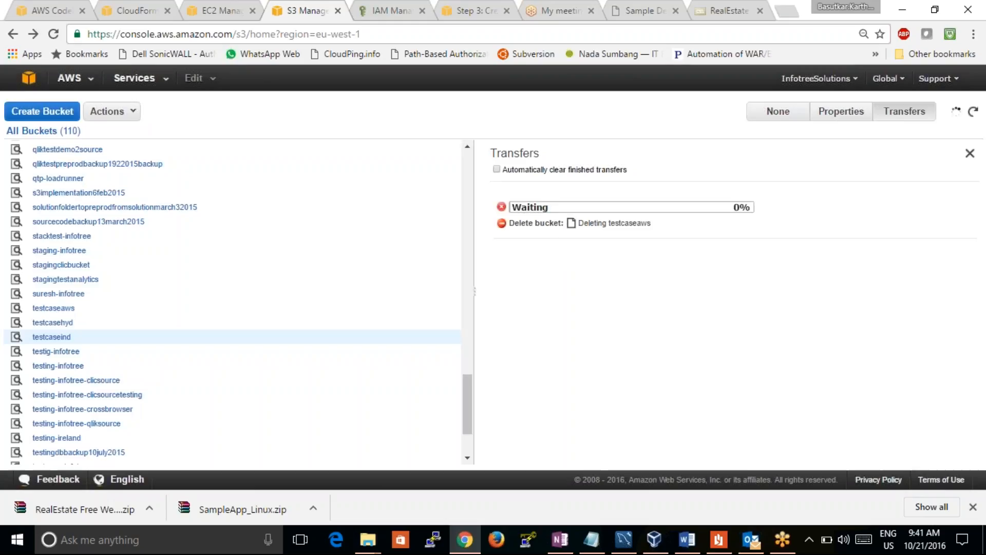
# Open the testcaseind bucket to begin an upload, and rename the downloaded RealEstate template archive in its folder to realestate
pyautogui.click(57, 338)
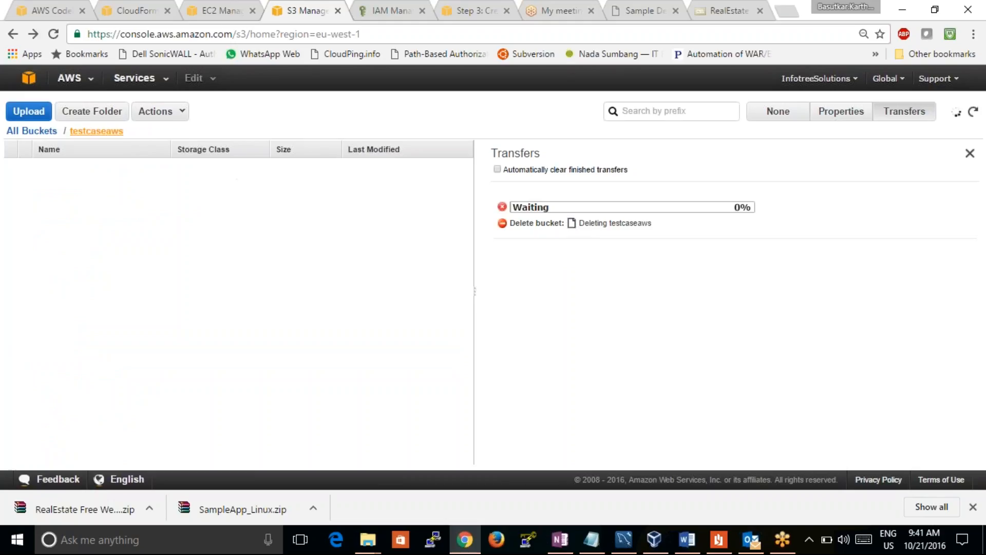
pyautogui.click(29, 117)
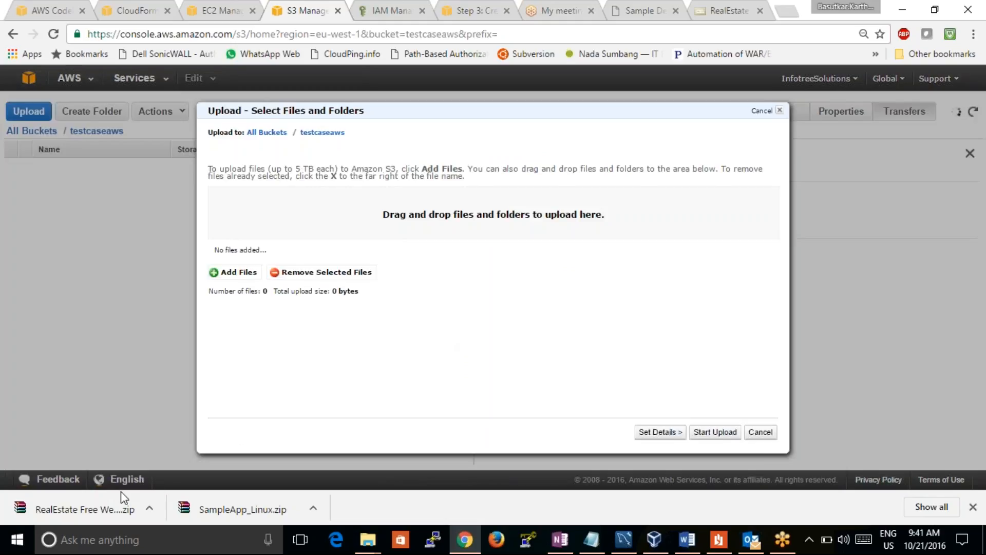
pyautogui.moveTo(107, 511); pyautogui.dragTo(143, 507)
pyautogui.click(150, 509)
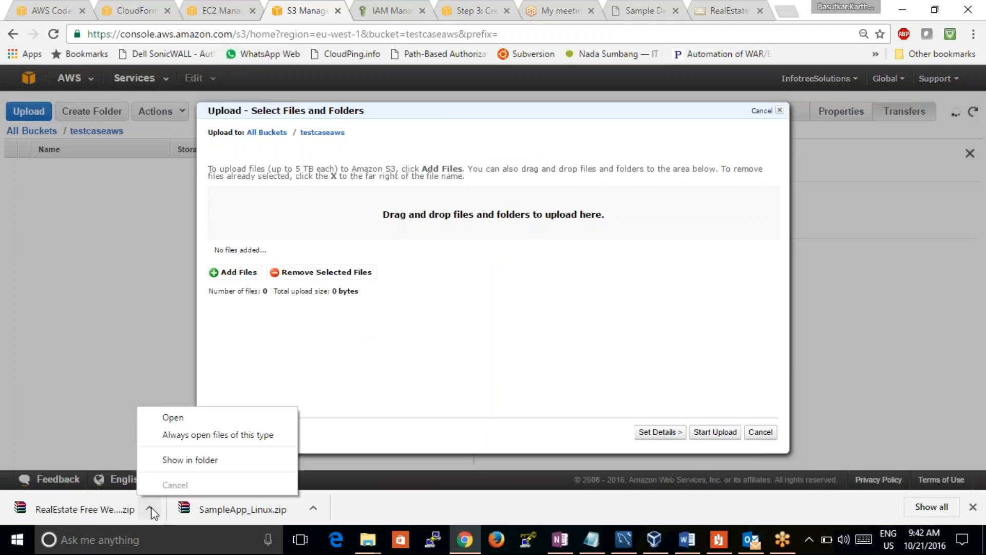
pyautogui.click(228, 453)
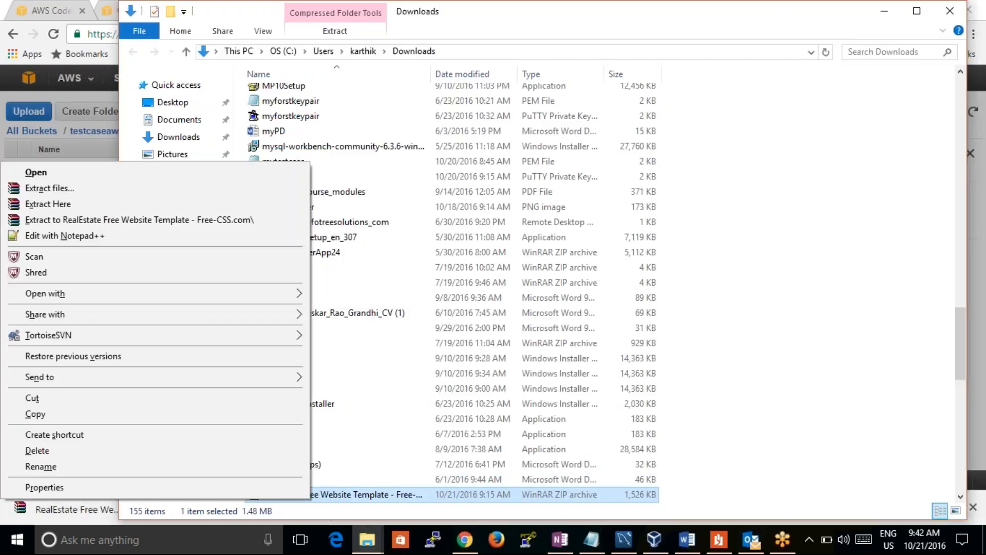
pyautogui.click(235, 468)
pyautogui.write('real')
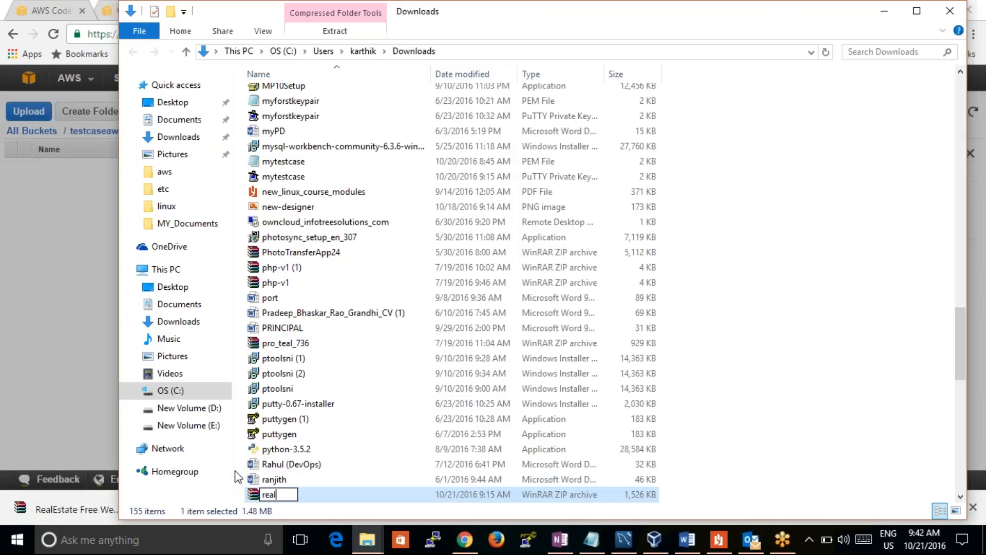
pyautogui.write('estate')
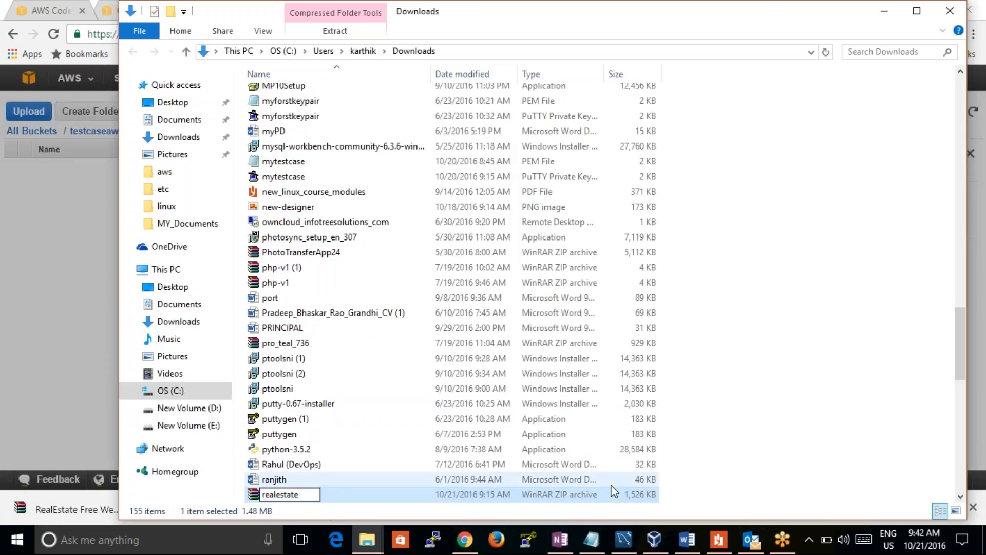
pyautogui.click(881, 405)
# Add the realestate archive from the Downloads folder to the pending S3 upload and start uploading it
pyautogui.click(449, 500)
pyautogui.moveTo(448, 499); pyautogui.dragTo(70, 299)
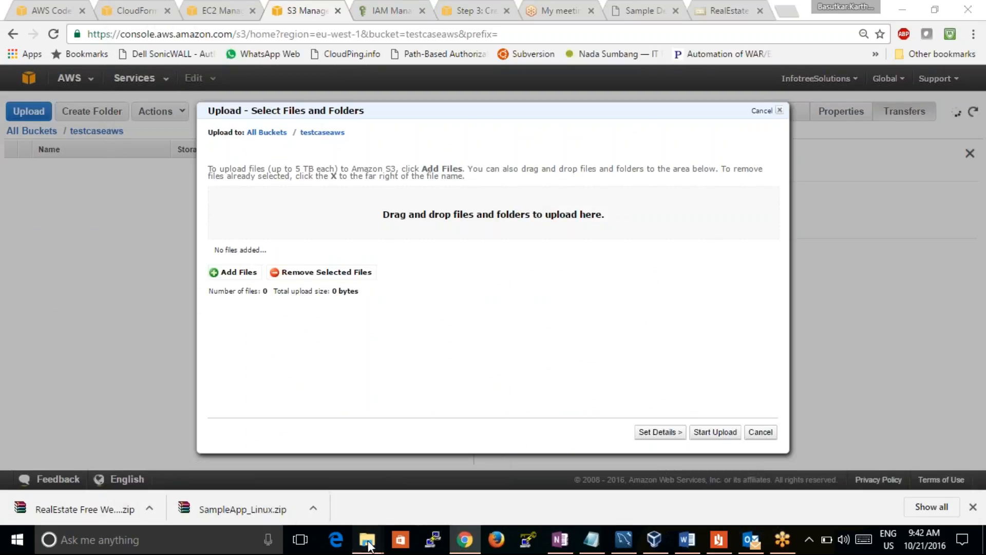
pyautogui.moveTo(368, 544)
pyautogui.click(495, 479)
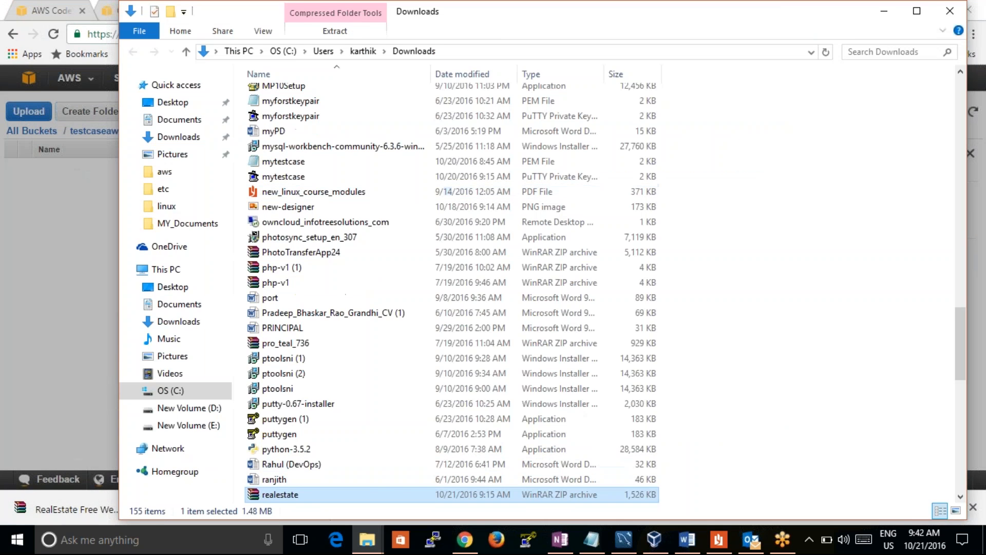
pyautogui.click(918, 13)
pyautogui.click(936, 12)
pyautogui.moveTo(790, 20); pyautogui.dragTo(858, 11)
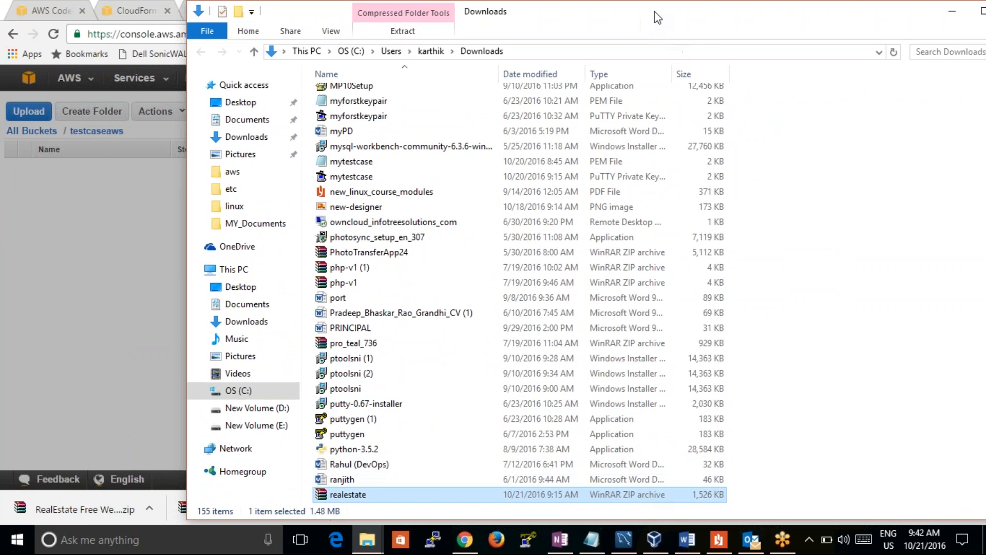
pyautogui.moveTo(642, 19); pyautogui.dragTo(985, 1)
pyautogui.moveTo(694, 1); pyautogui.dragTo(693, 2)
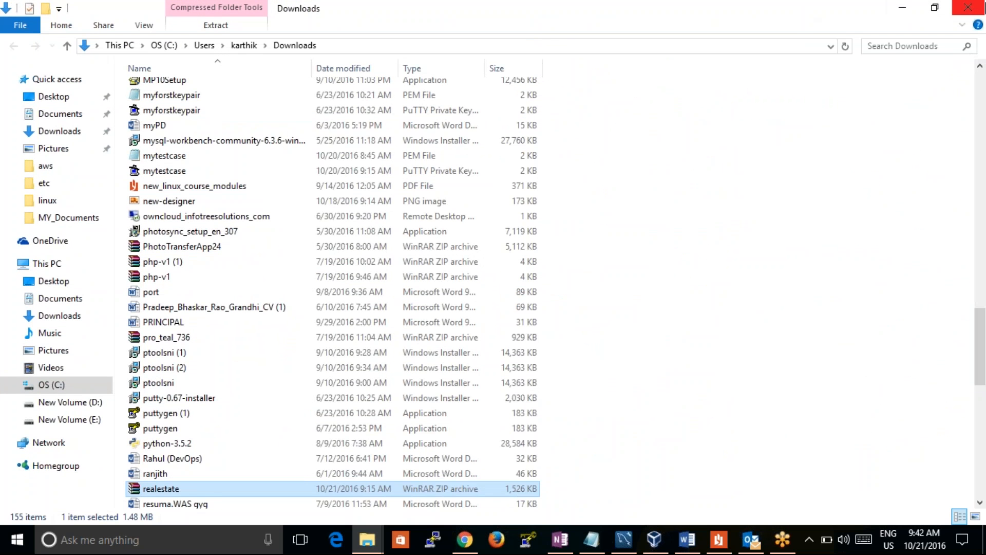
pyautogui.click(935, 7)
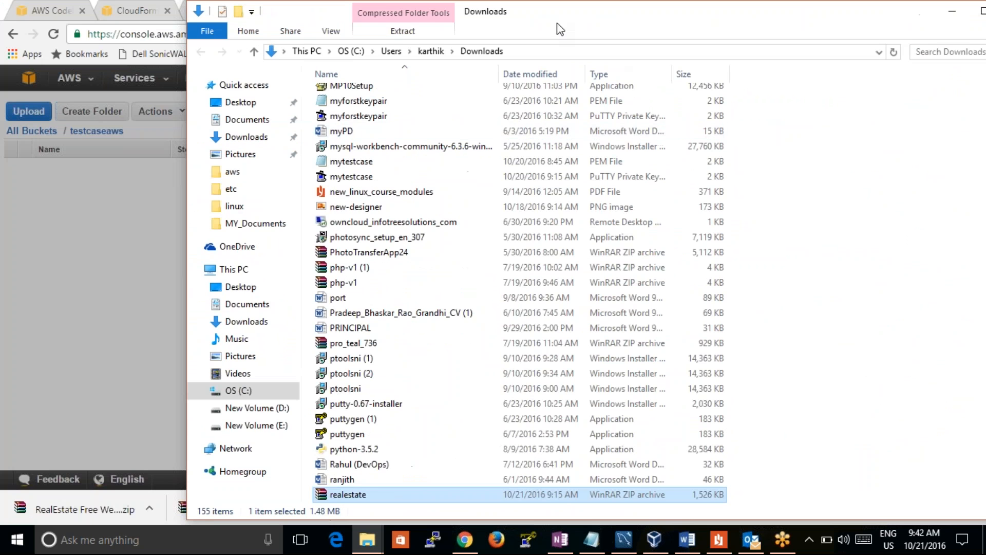
pyautogui.doubleClick(680, 6)
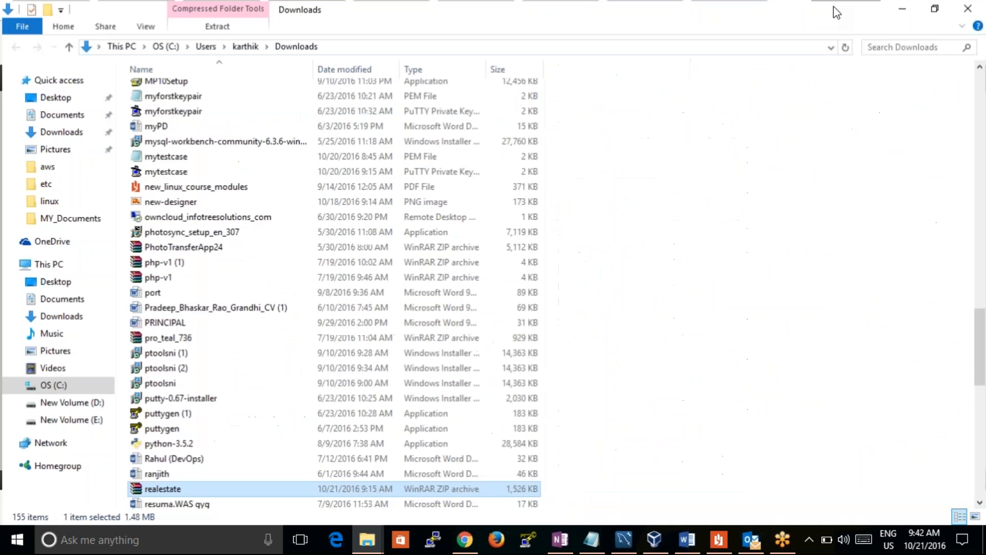
pyautogui.click(921, 9)
pyautogui.moveTo(590, 23); pyautogui.dragTo(807, 26)
pyautogui.moveTo(564, 494); pyautogui.dragTo(309, 255)
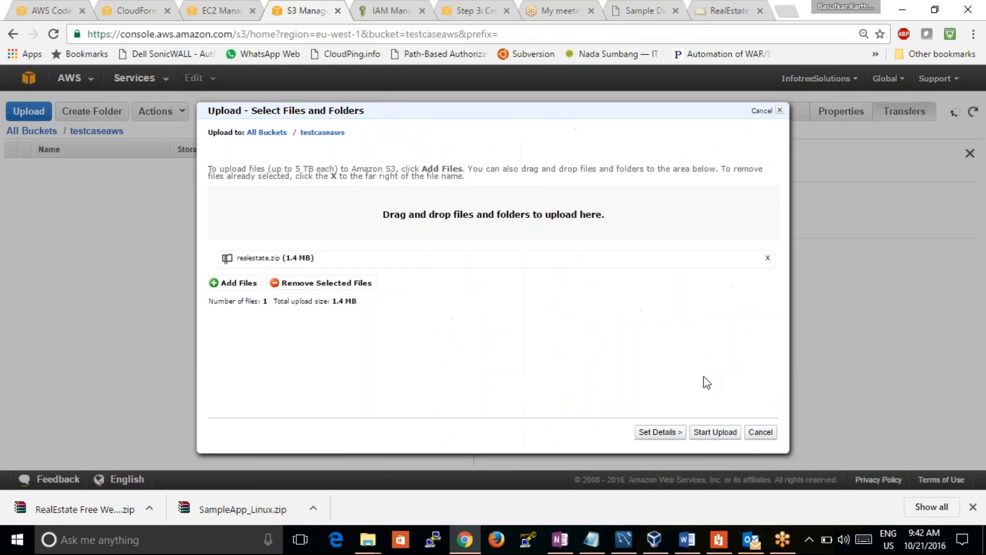
pyautogui.click(715, 432)
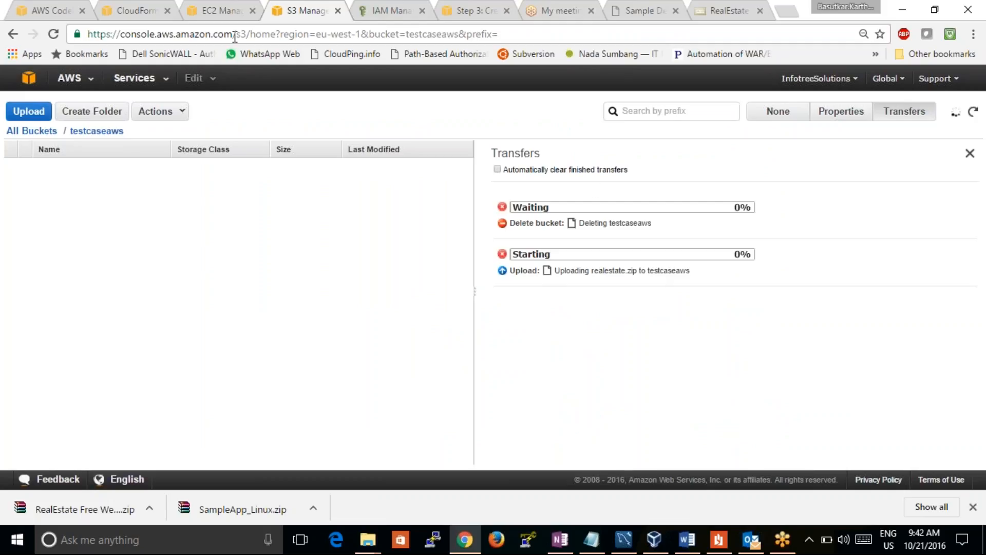
# Check the list of EC2 instances, and return to the list of all S3 buckets
pyautogui.click(226, 11)
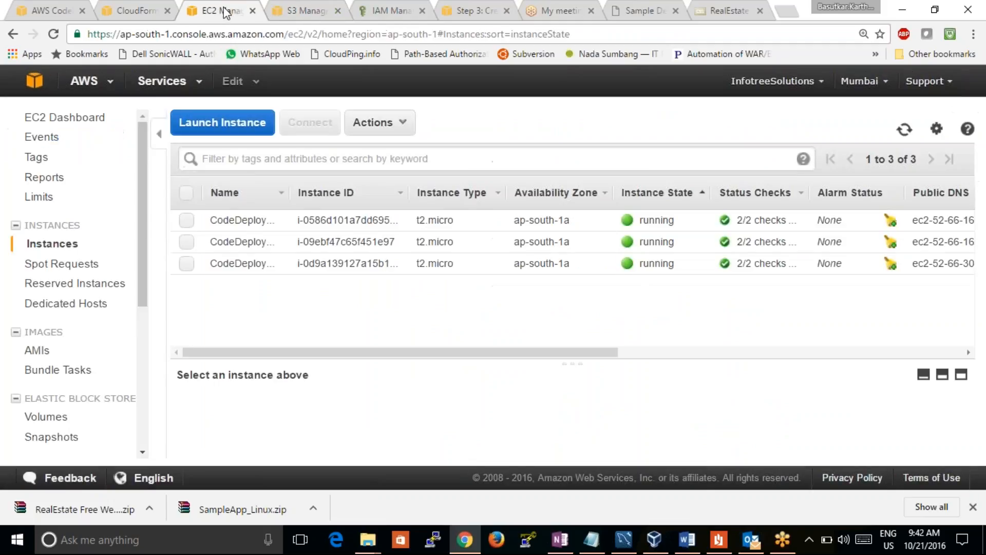
pyautogui.click(319, 10)
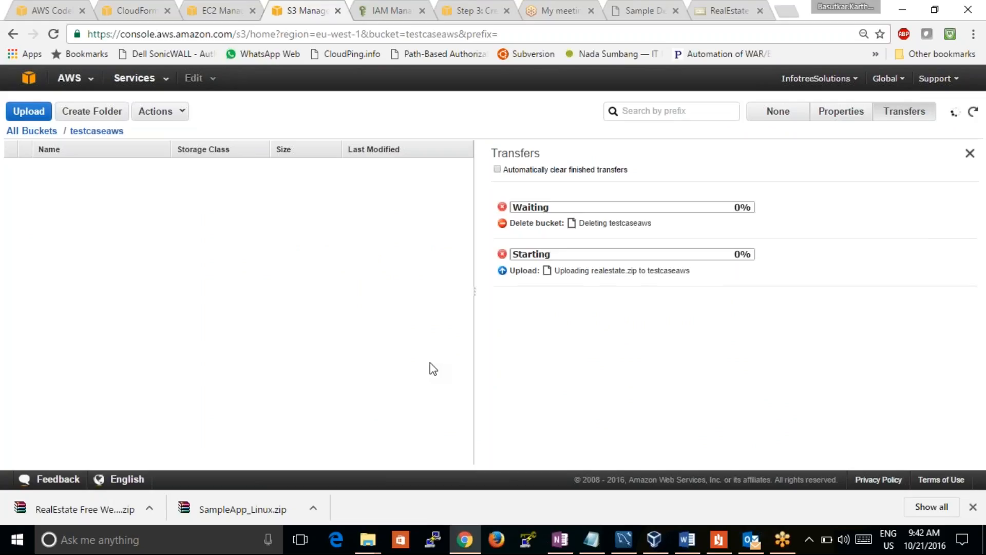
pyautogui.click(20, 132)
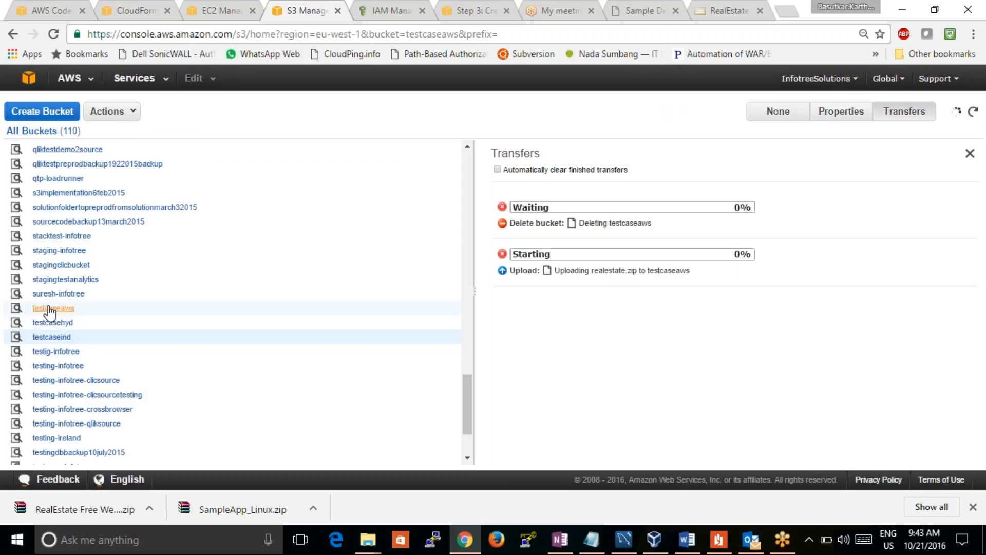
# Request deletion of the testcaseaws bucket again, entering testcaseaws as the confirmation name
pyautogui.click(132, 309)
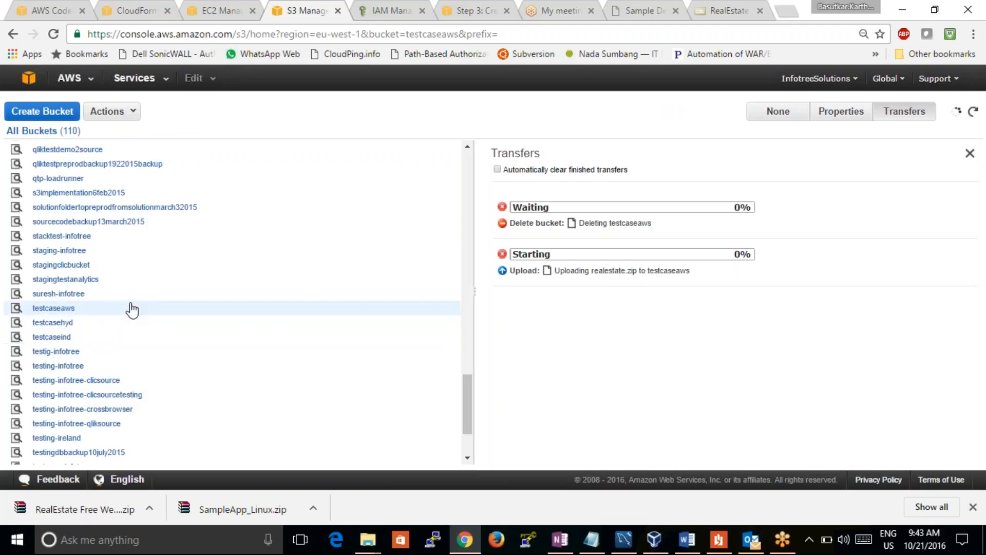
pyautogui.click(128, 112)
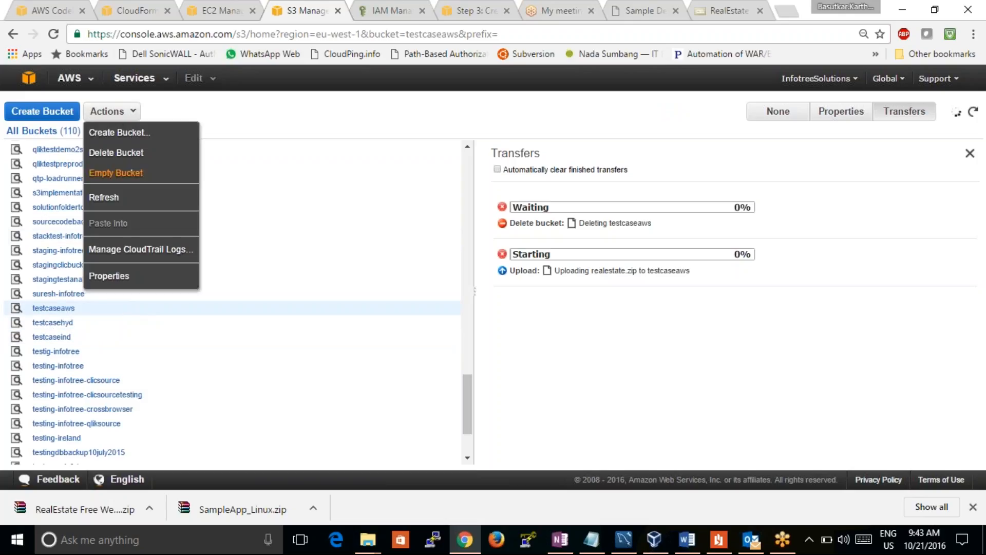
pyautogui.click(119, 153)
pyautogui.click(329, 293)
pyautogui.write('testcaseaws')
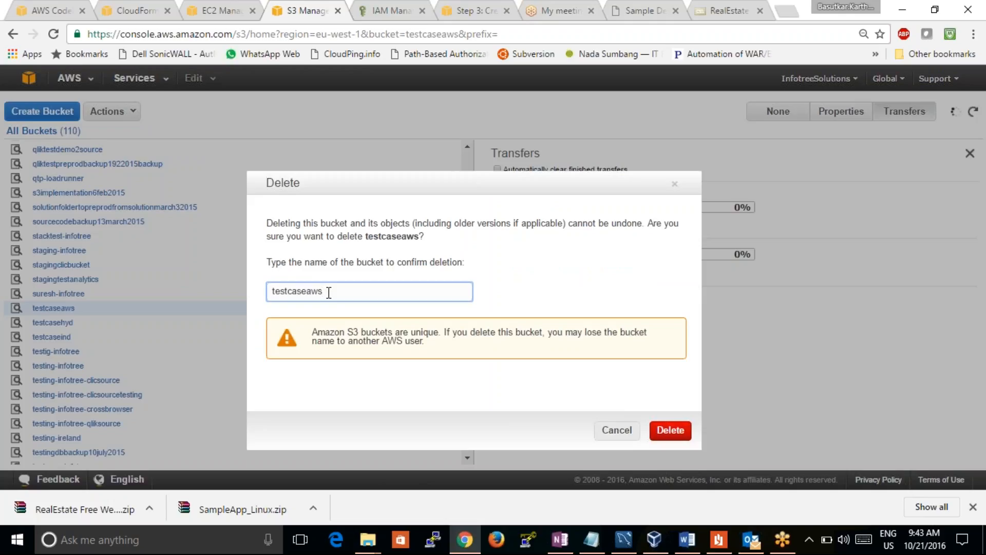
pyautogui.click(668, 430)
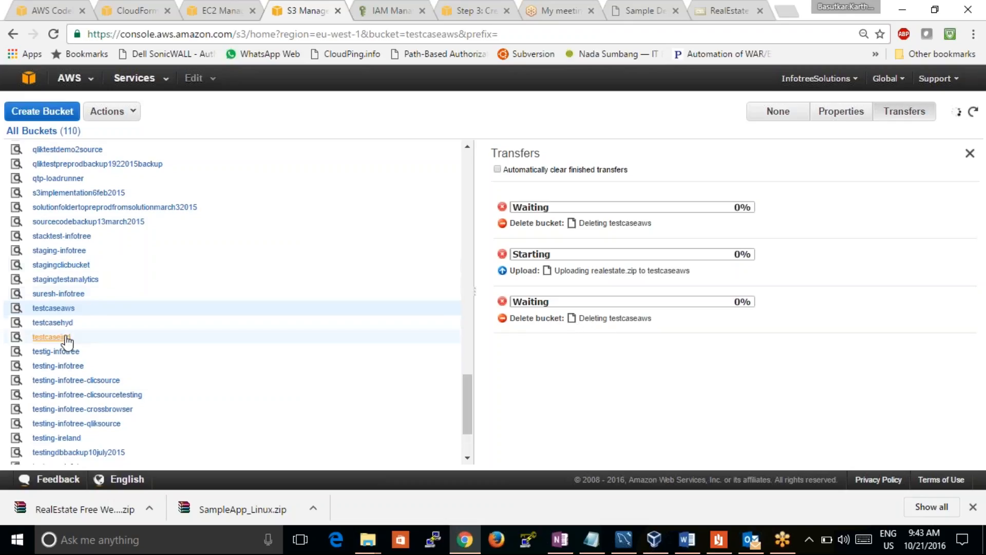
# Try to view the contents of the testcaseind and qtp-loadrunner buckets, returning to the list of all buckets each time
pyautogui.click(52, 337)
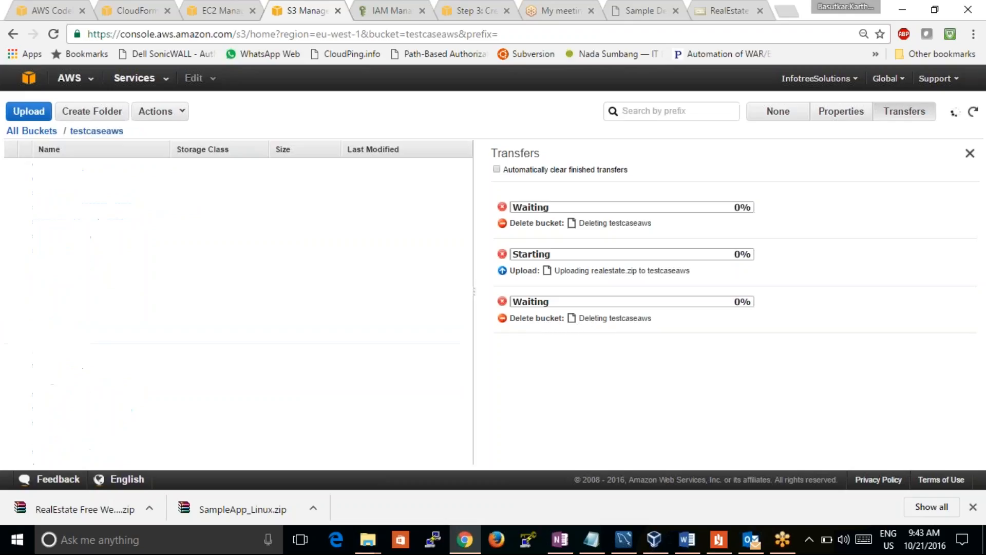
pyautogui.click(32, 132)
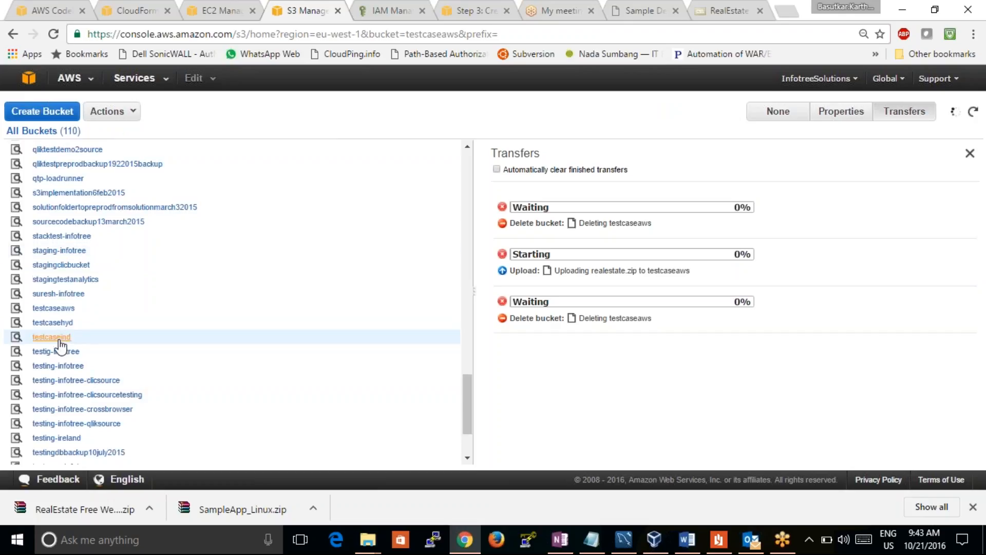
pyautogui.click(55, 309)
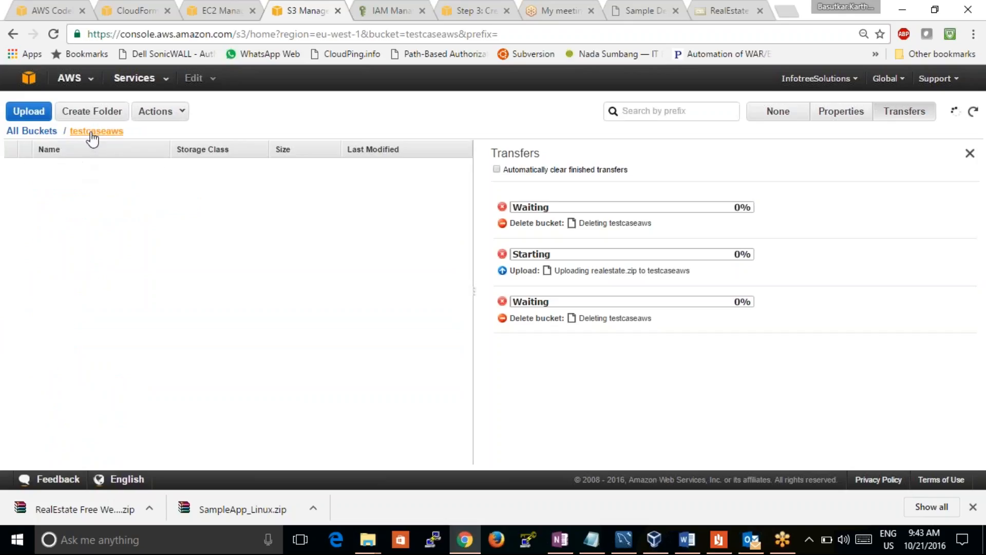
pyautogui.click(32, 132)
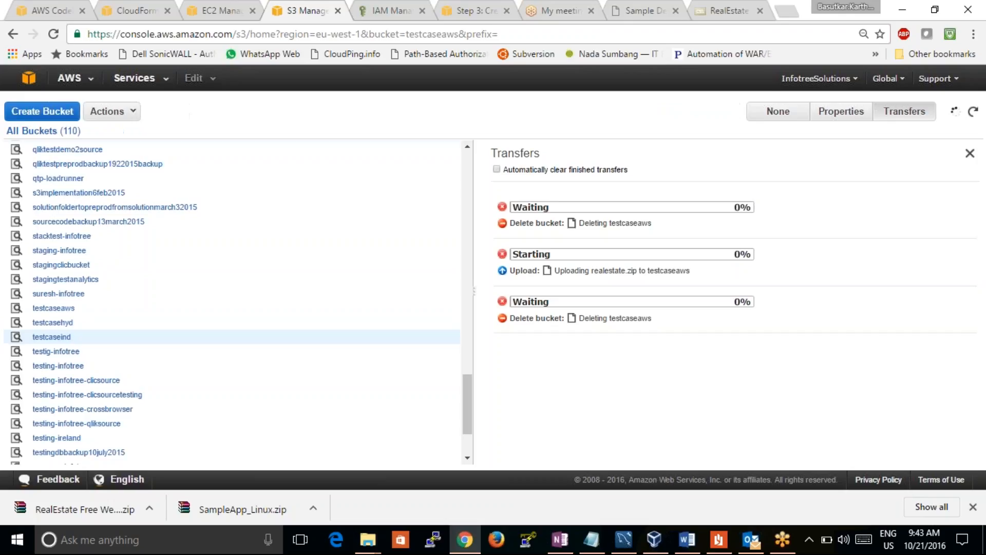
pyautogui.click(58, 179)
pyautogui.click(32, 131)
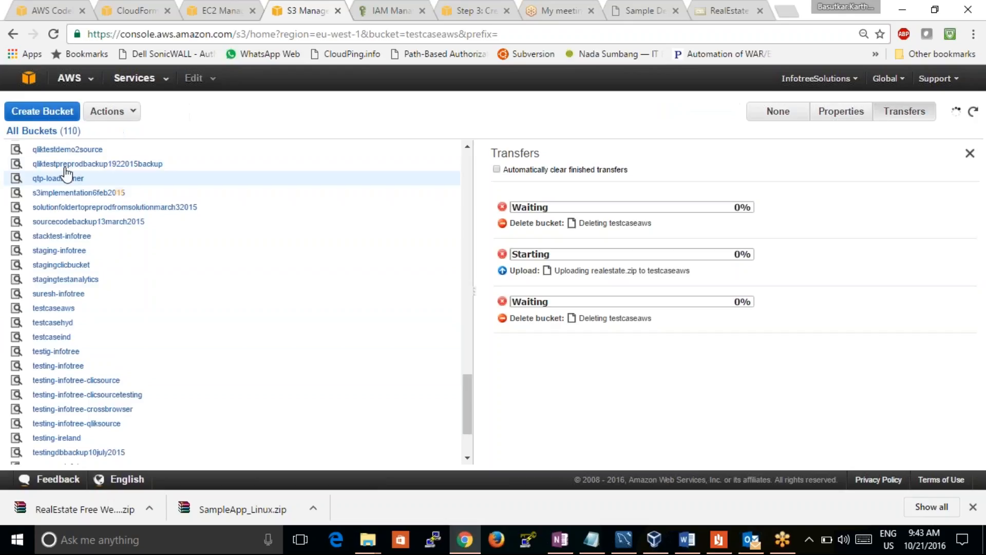
# Reload the S3 console page to discard the pending transfers, briefly open the 2-infotree bucket, and return to the list of all buckets
pyautogui.click(66, 167)
pyautogui.click(35, 132)
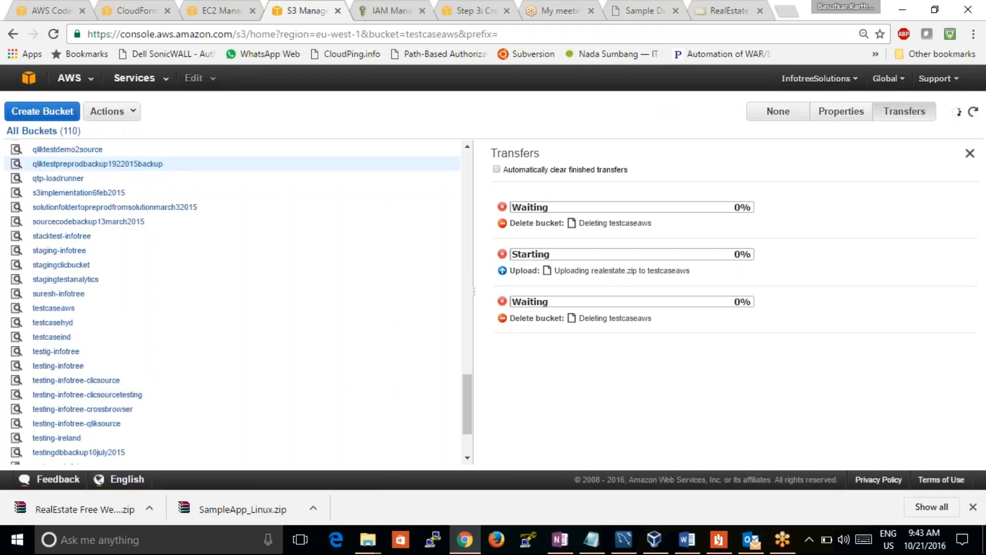
pyautogui.click(52, 35)
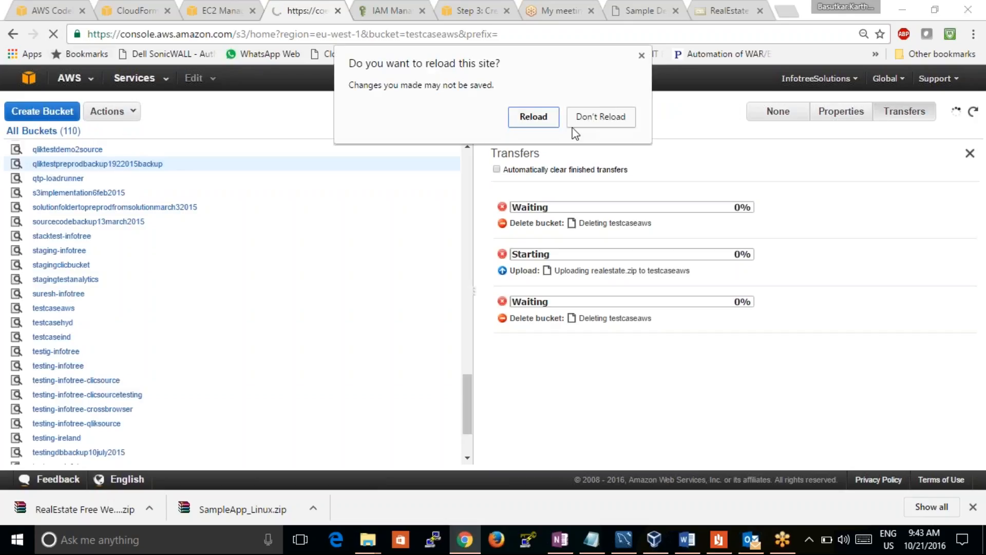
pyautogui.click(545, 119)
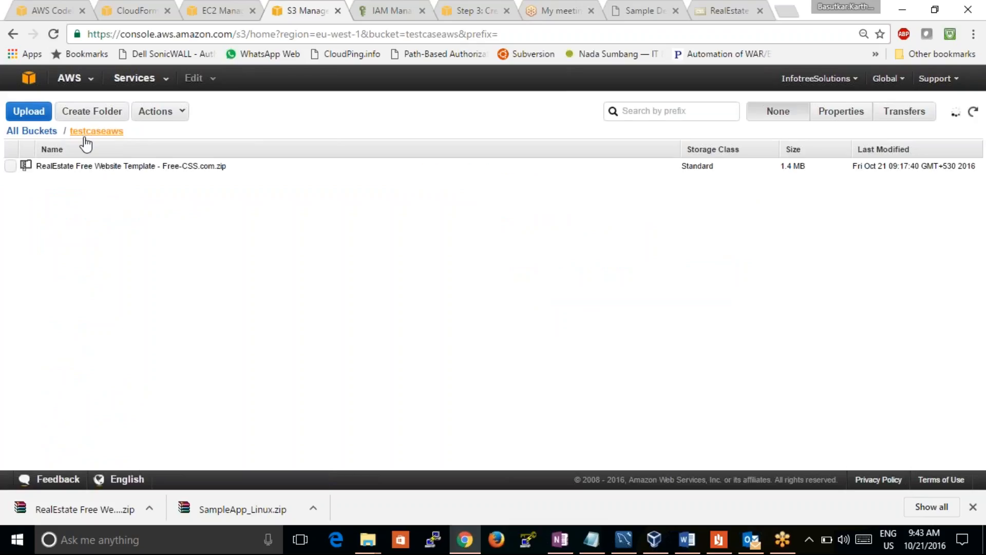
pyautogui.click(32, 130)
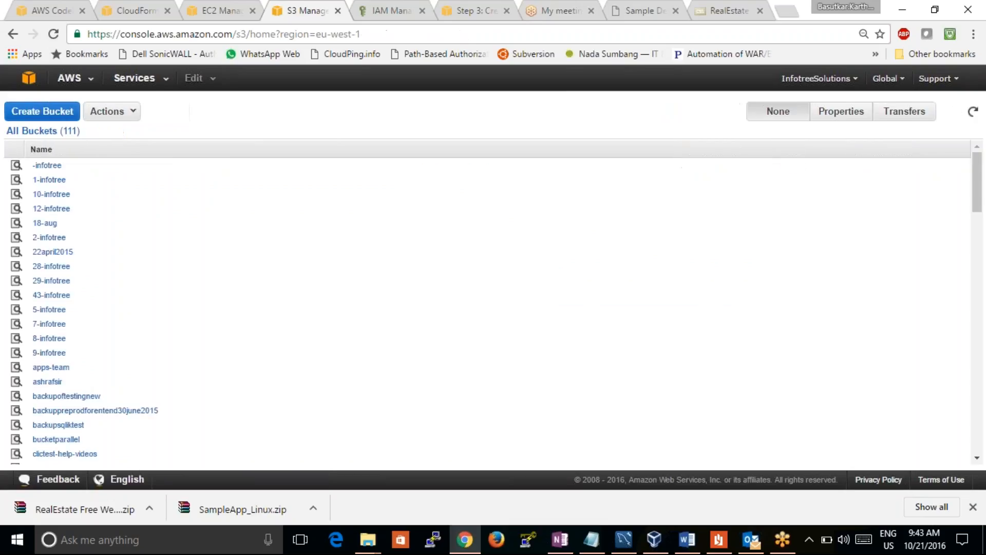
pyautogui.click(46, 237)
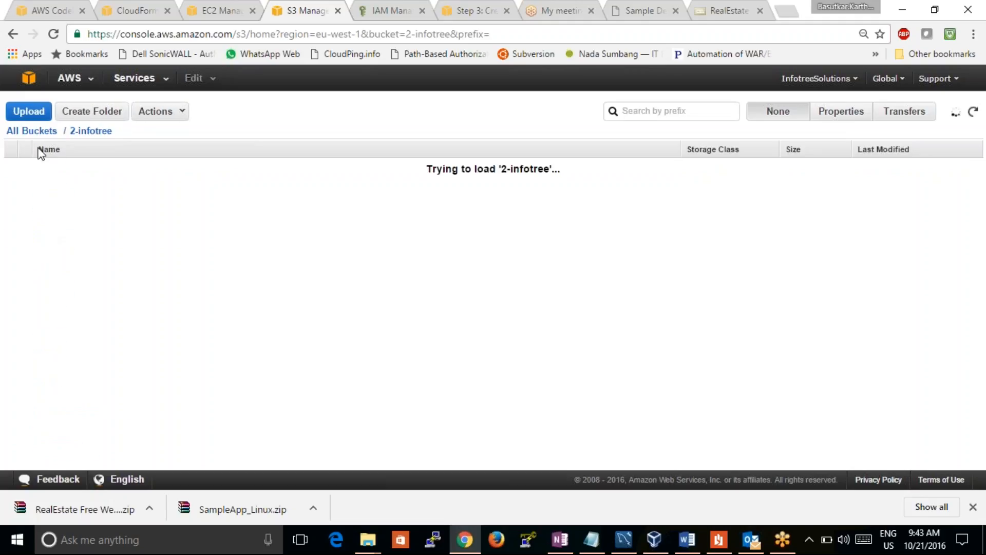
pyautogui.click(32, 133)
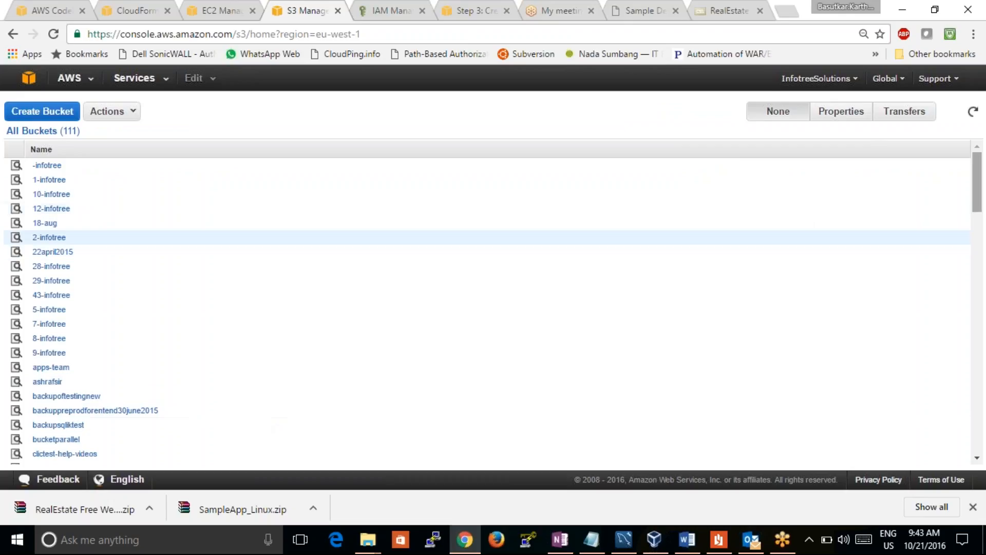
# Delete the testcaseaws bucket, entering testcaseaws as the confirmation name
pyautogui.moveTo(975, 192); pyautogui.dragTo(981, 417)
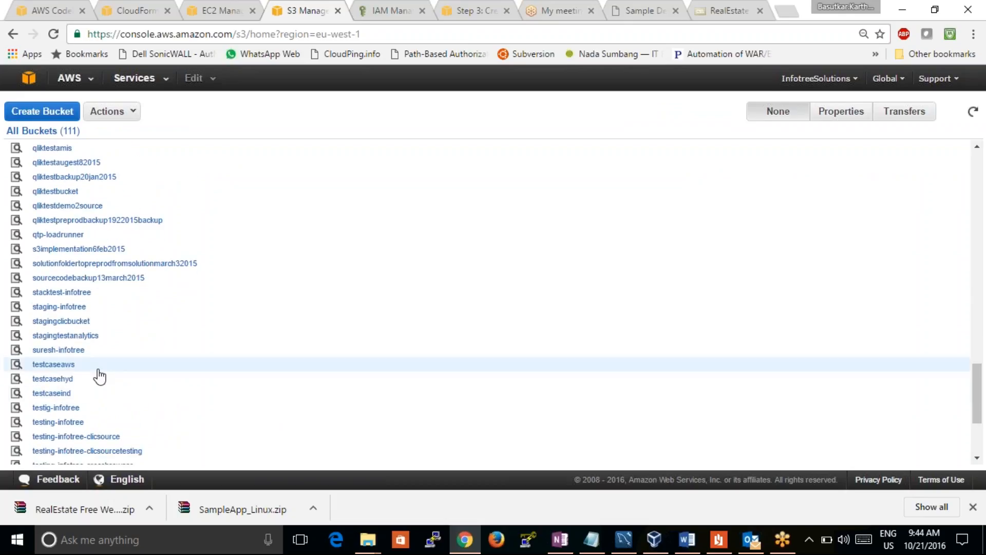
pyautogui.click(136, 115)
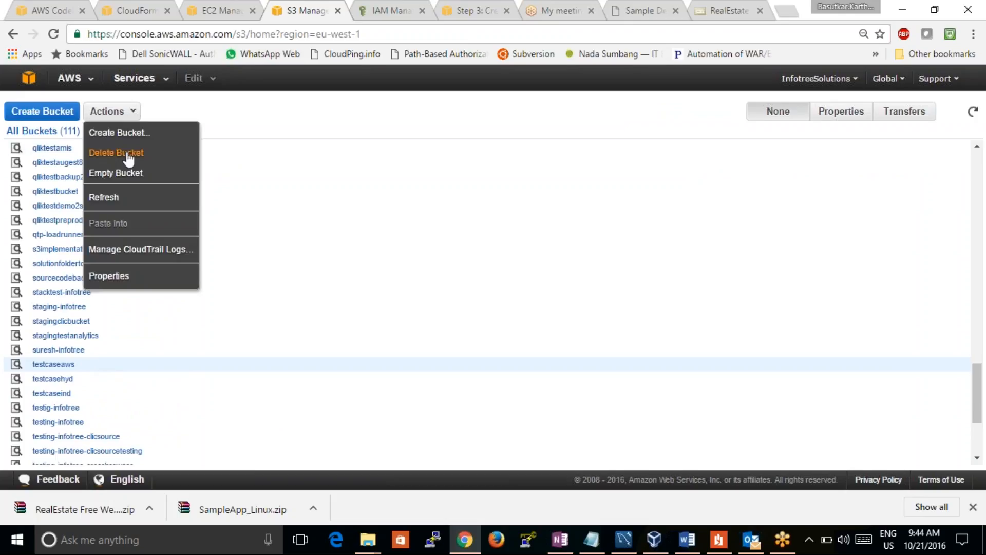
pyautogui.click(129, 154)
pyautogui.click(389, 298)
pyautogui.write('testcaseaws')
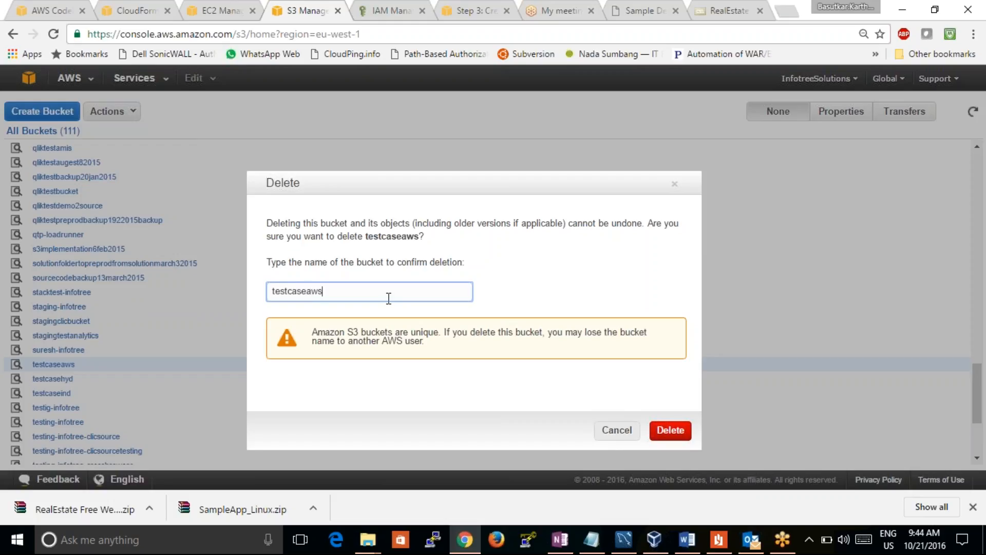
pyautogui.click(667, 433)
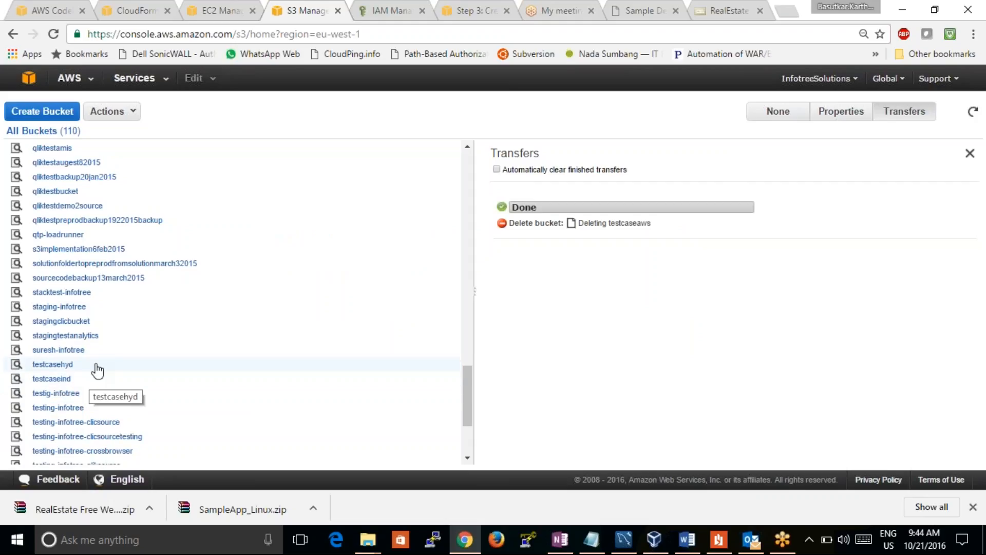
# Open the testcasehyd bucket to view its contents
pyautogui.click(75, 364)
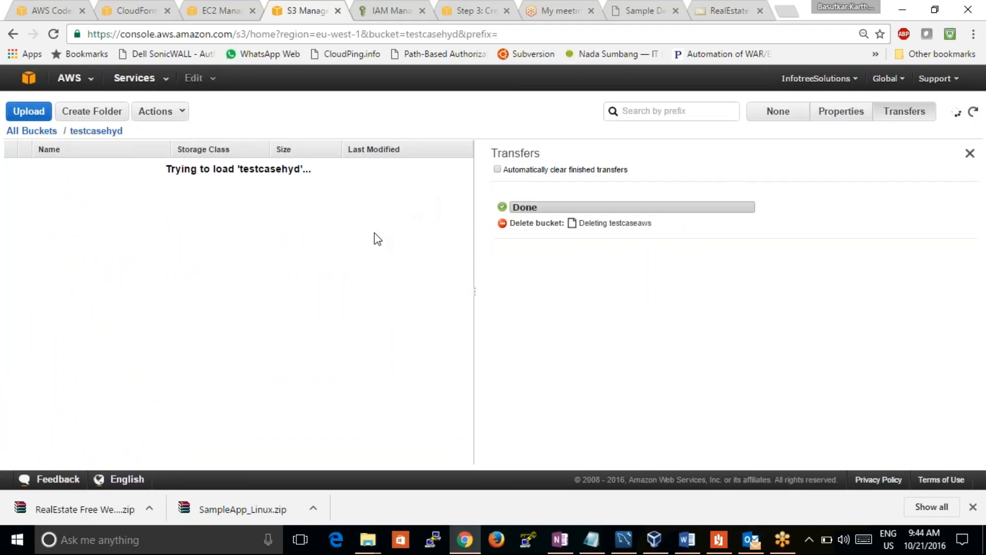
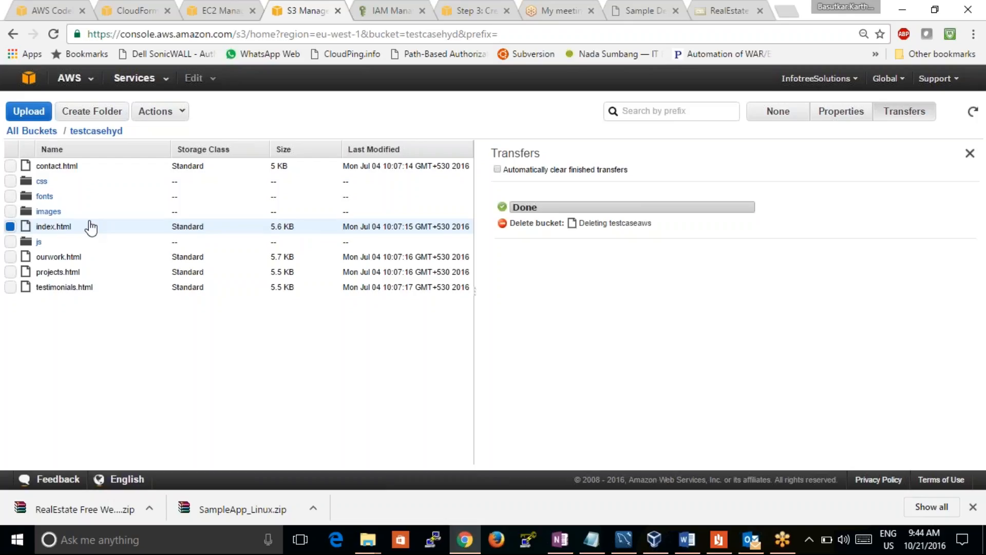
# Open the testcaseind bucket and try to drop the realestate archive from the Downloads folder straight into its file list
pyautogui.click(30, 131)
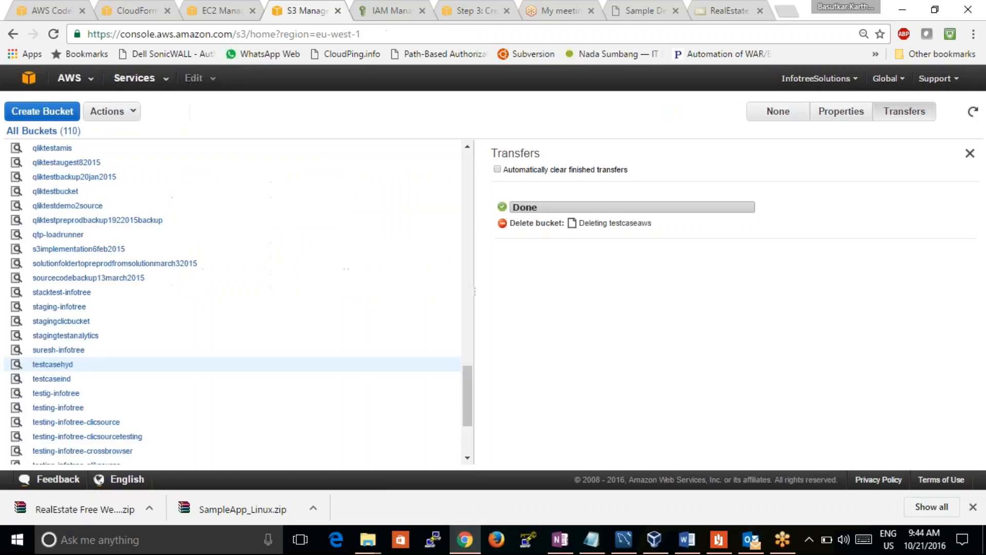
pyautogui.click(57, 379)
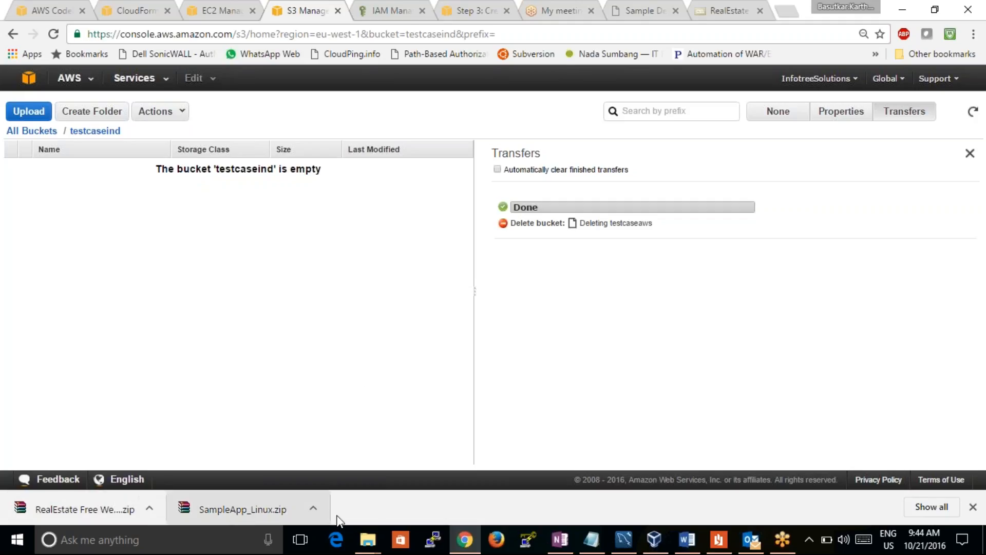
pyautogui.moveTo(366, 543)
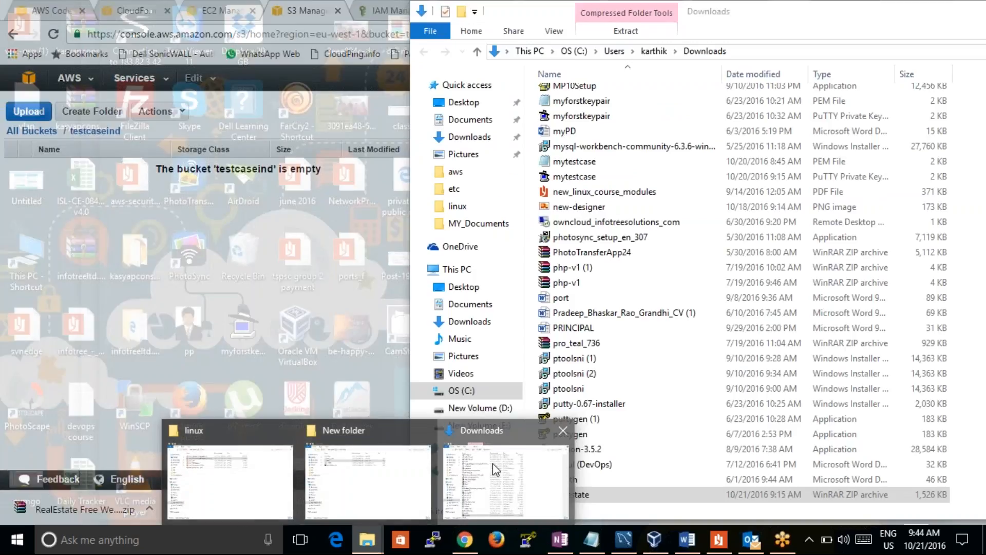
pyautogui.click(492, 464)
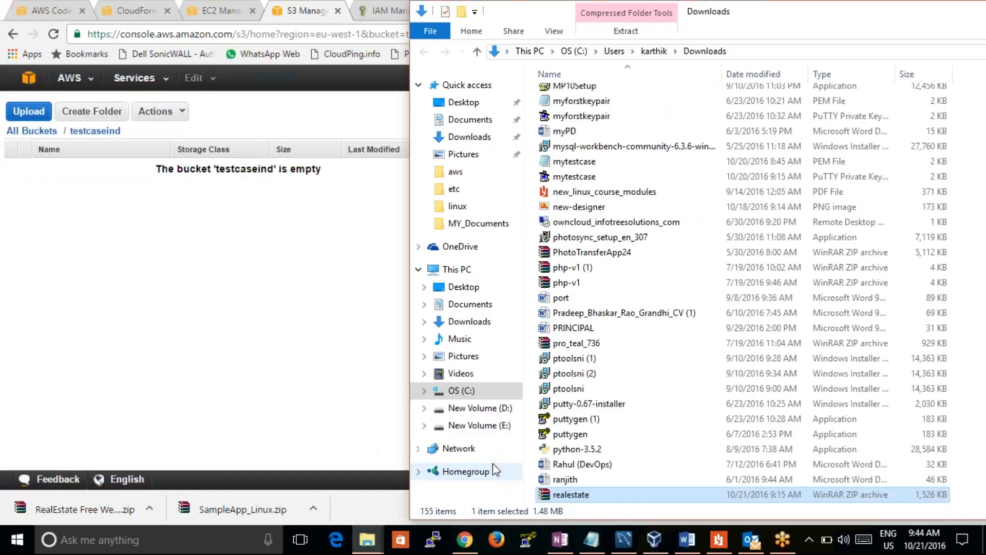
pyautogui.moveTo(582, 494); pyautogui.dragTo(225, 299)
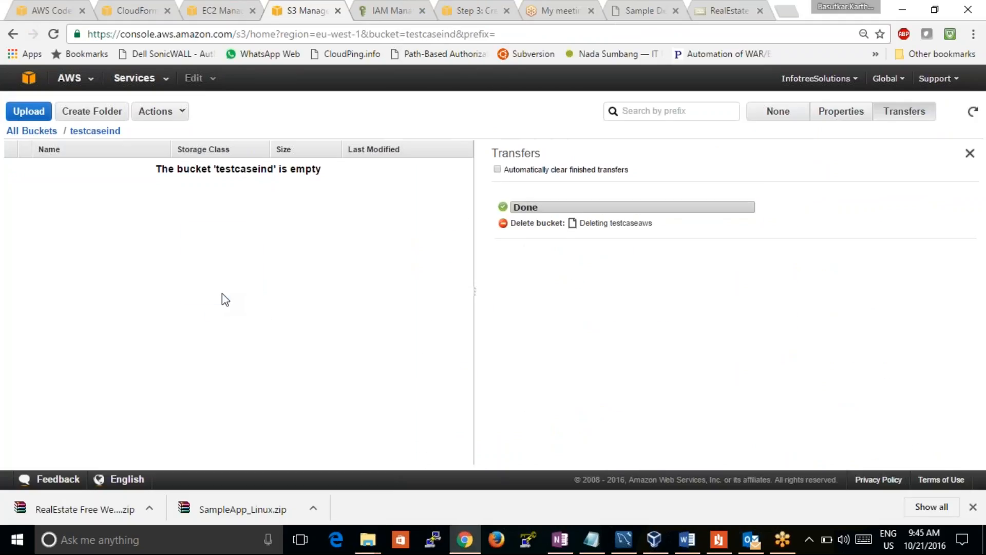
# Upload realestate.zip from the Downloads folder to the testcaseind bucket
pyautogui.click(29, 111)
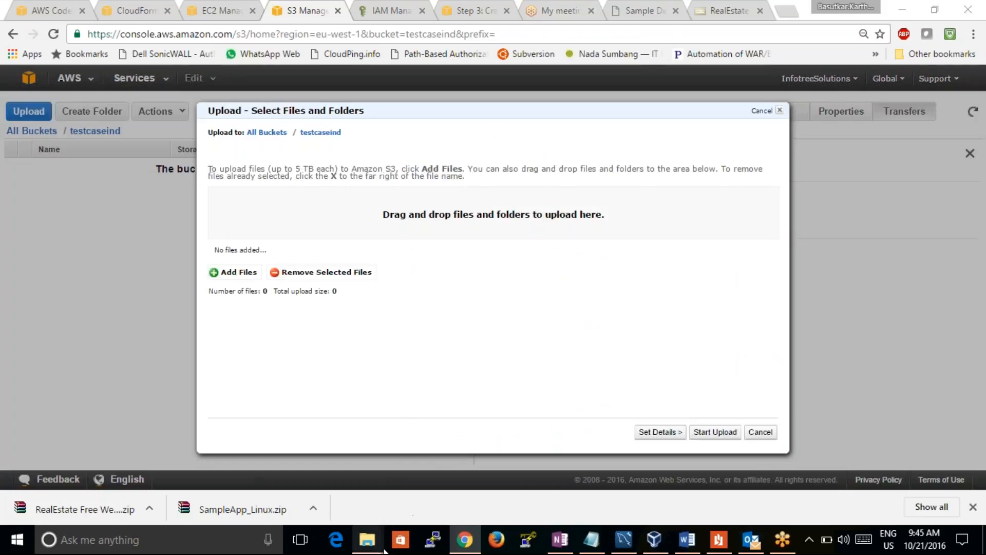
pyautogui.moveTo(394, 547)
pyautogui.click(494, 502)
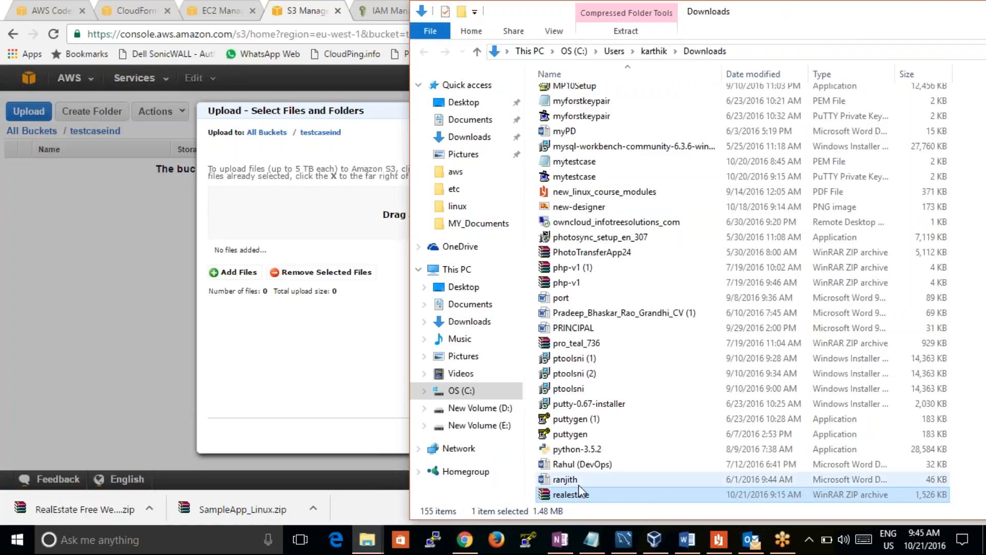
pyautogui.moveTo(576, 497); pyautogui.dragTo(344, 231)
pyautogui.click(716, 431)
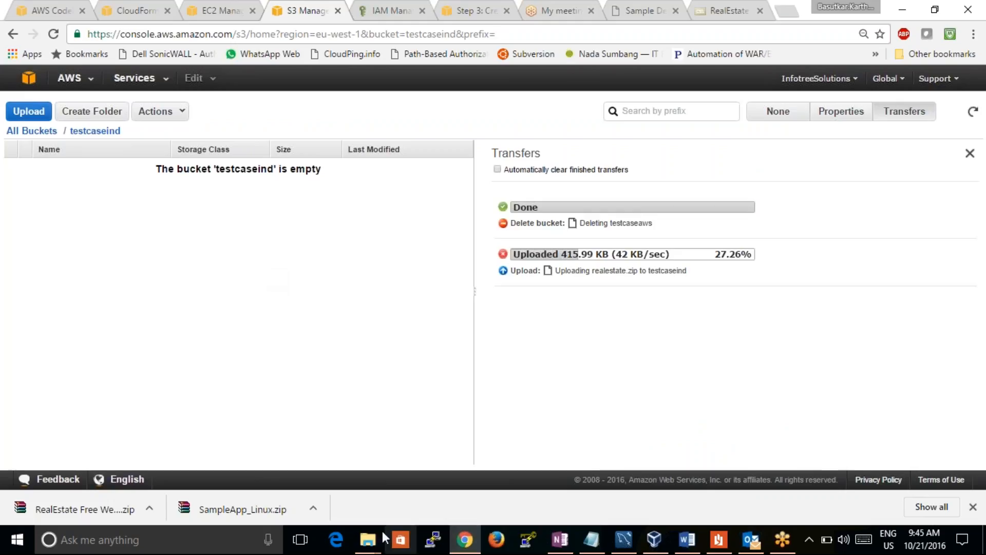
# Copy the realestate archive in the Downloads folder
pyautogui.moveTo(367, 540)
pyautogui.click(510, 494)
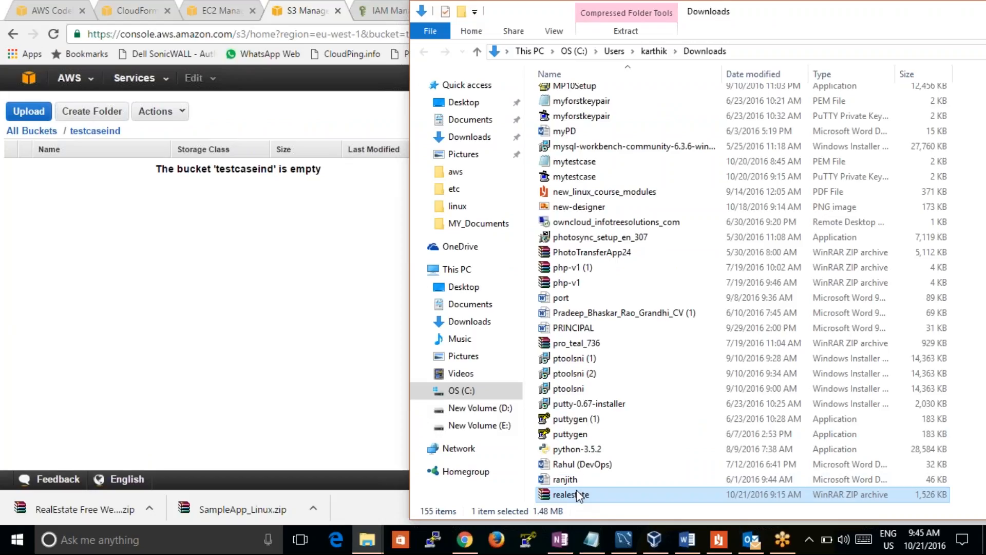
pyautogui.rightClick(577, 490)
pyautogui.click(501, 408)
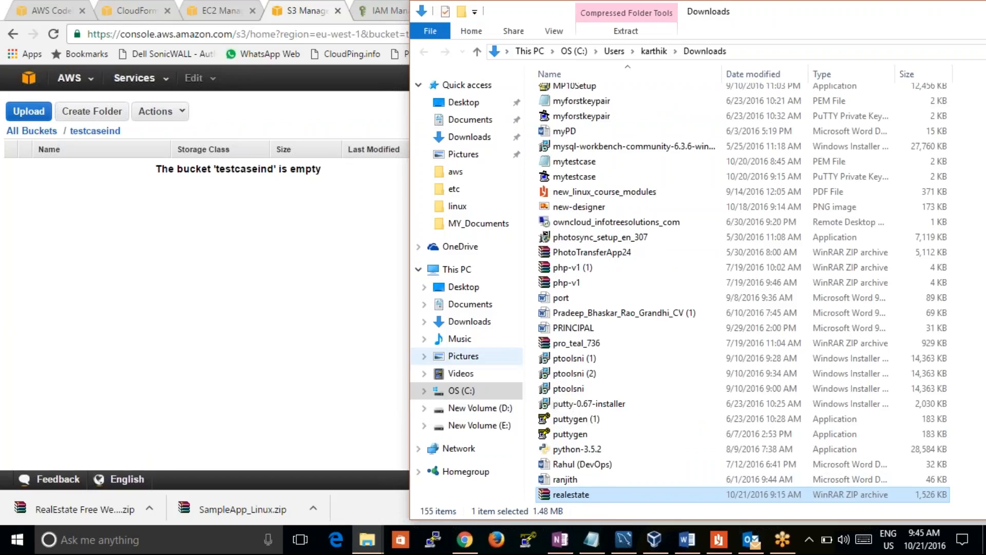
# Permanently delete all files and folders inside New folder on drive D
pyautogui.click(439, 360)
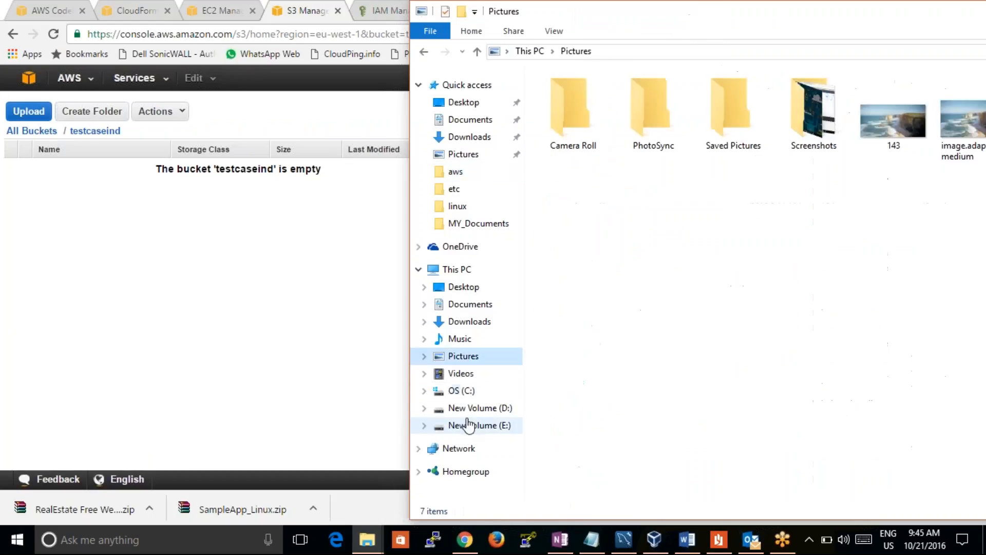
pyautogui.click(469, 409)
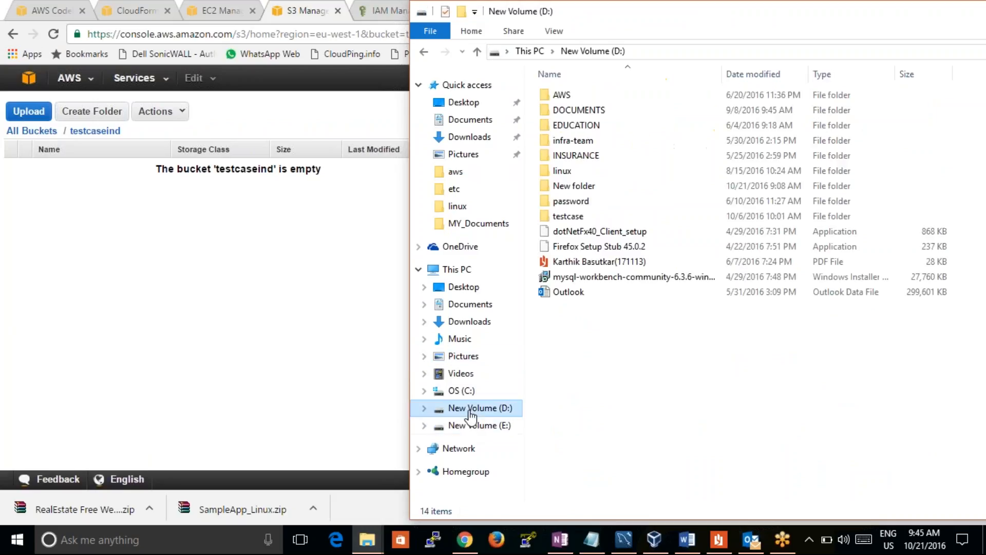
pyautogui.doubleClick(574, 185)
pyautogui.moveTo(583, 198); pyautogui.dragTo(572, 94)
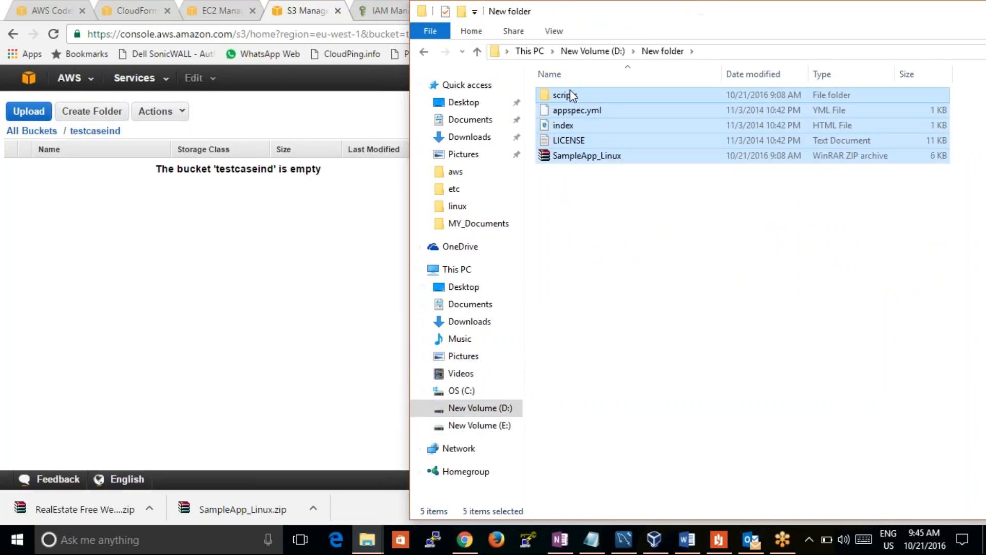
pyautogui.hotkey('shift', 'Delete')
pyautogui.press('Return')
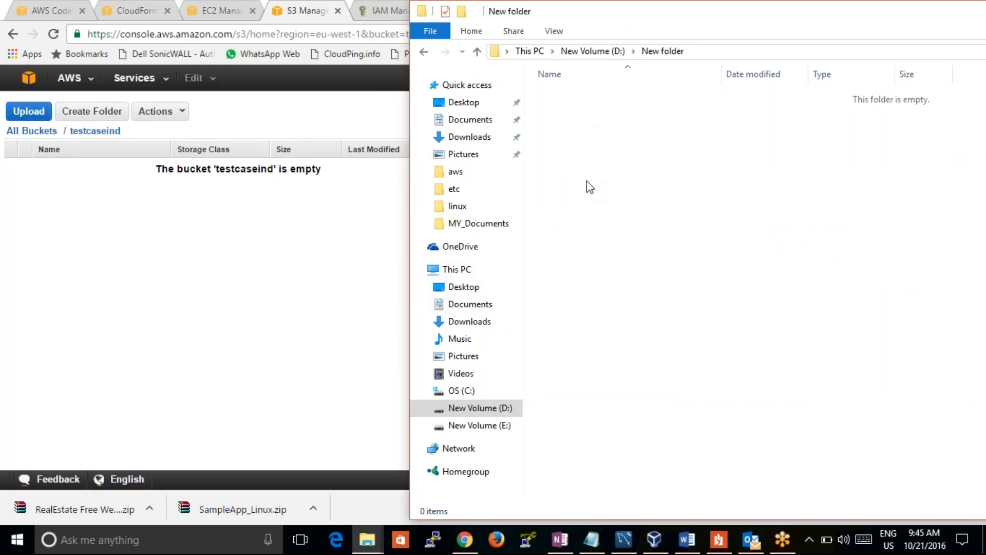
# Paste the realestate archive into the emptied New folder and extract its contents there
pyautogui.hotkey('ctrl', 'v')
pyautogui.rightClick(594, 94)
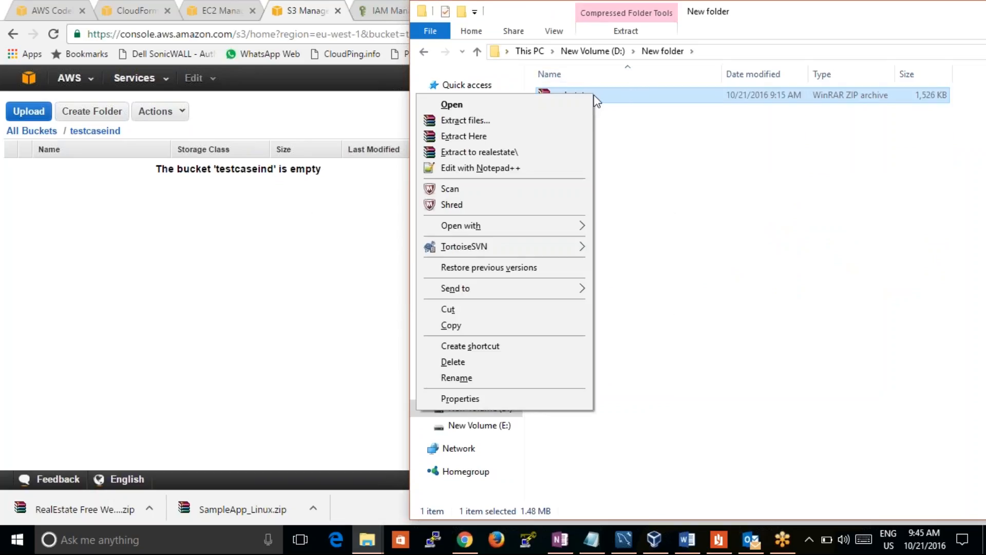
pyautogui.click(569, 139)
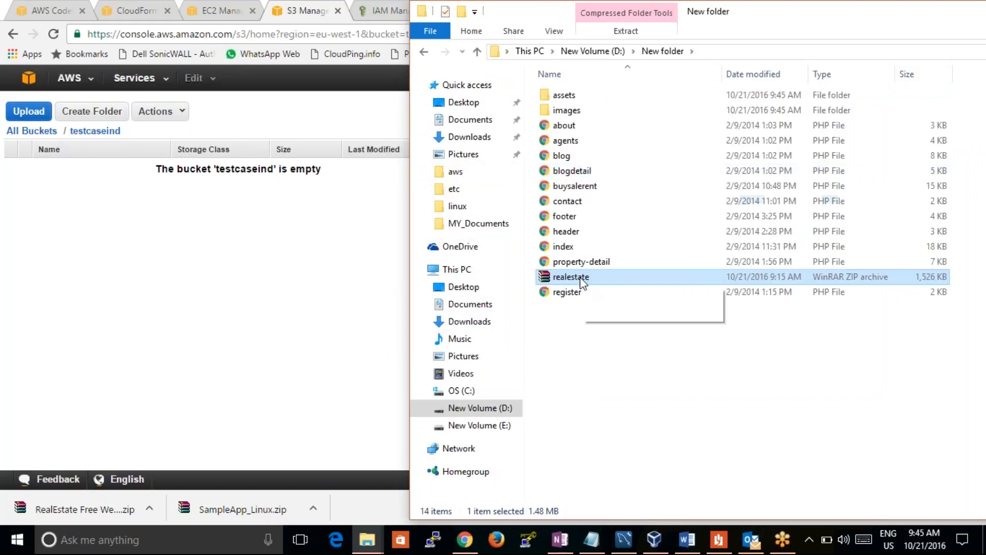
# Open the extracted index PHP file in Google Chrome and look over how the page is shown
pyautogui.click(573, 248)
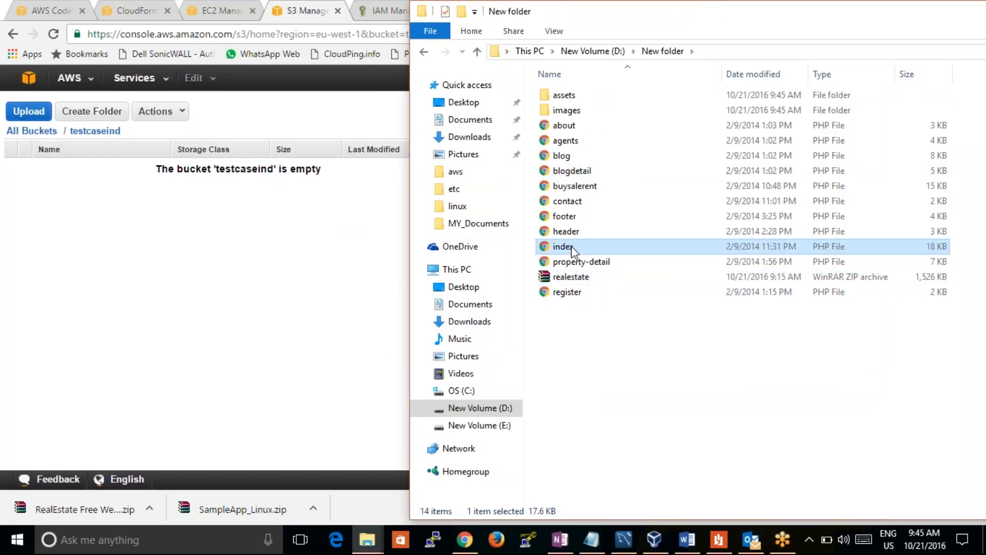
pyautogui.rightClick(572, 250)
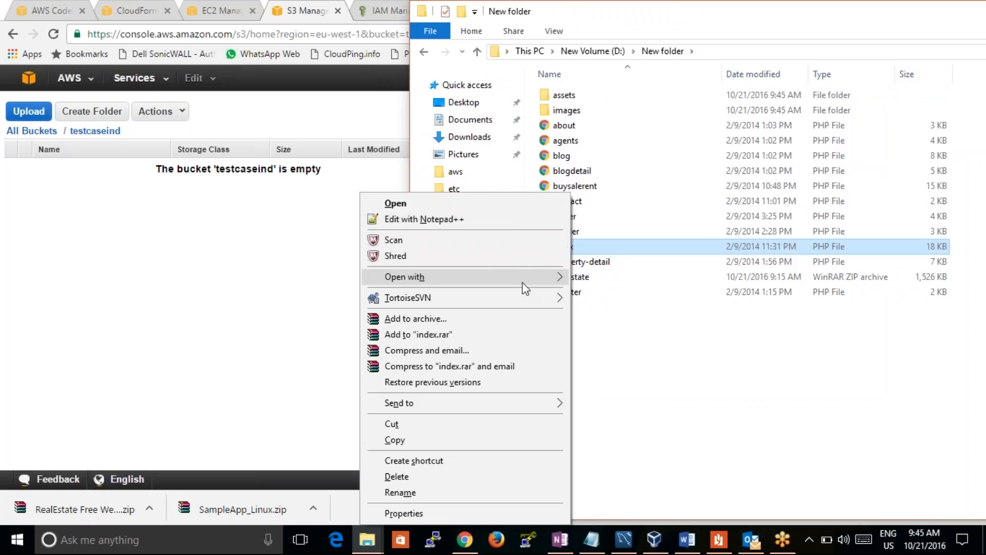
pyautogui.moveTo(550, 278)
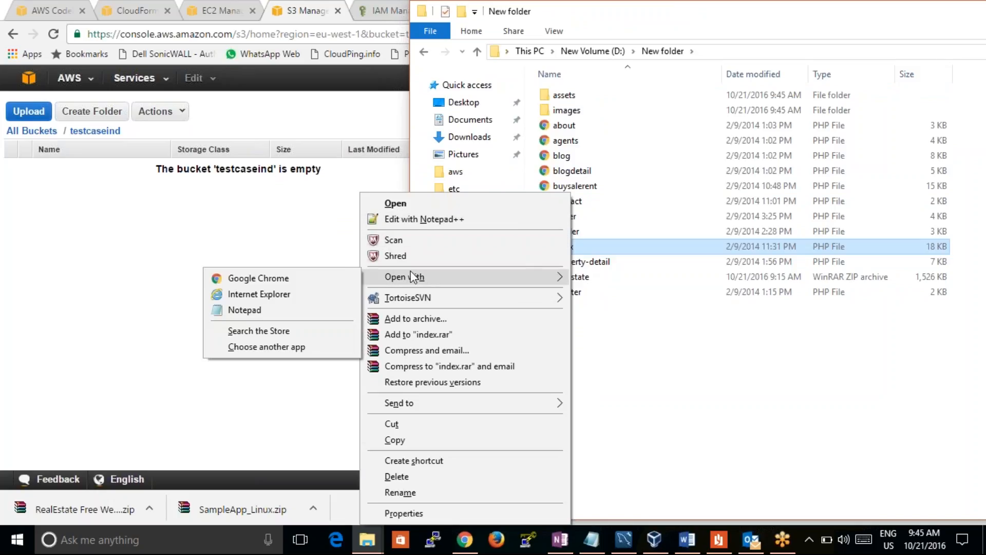
pyautogui.click(327, 283)
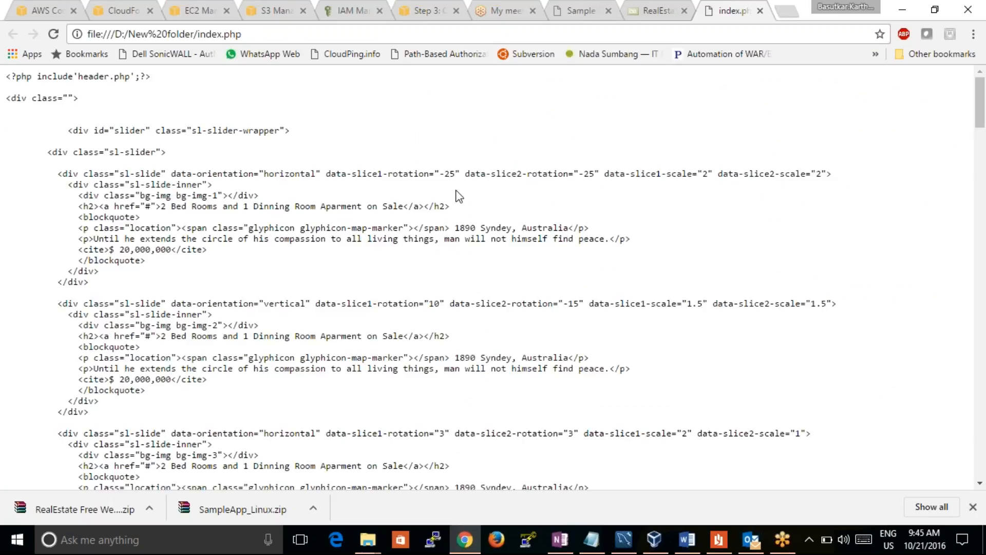
pyautogui.scroll(-20, 961, 106)
pyautogui.moveTo(960, 100); pyautogui.dragTo(959, 87)
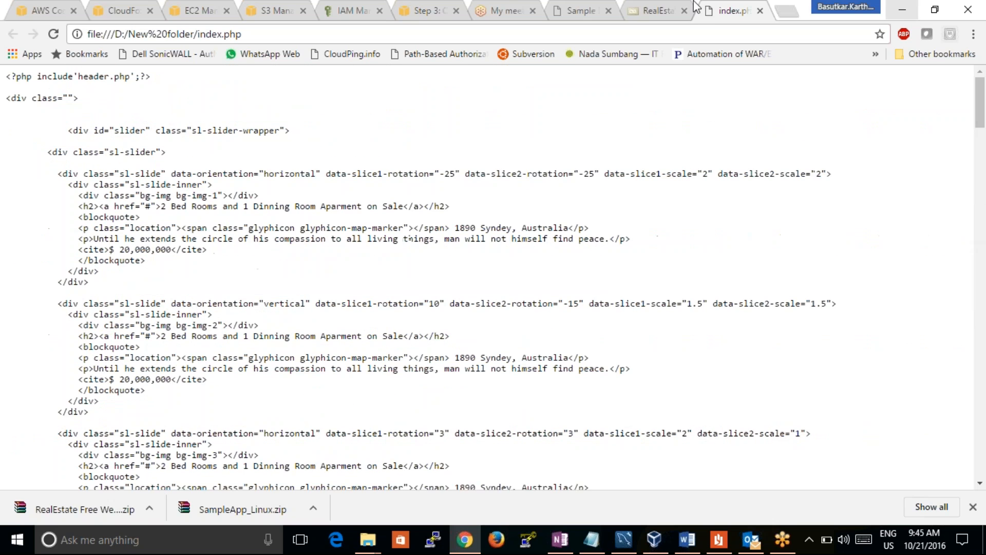
# Go back from the RealEstate template page to the Google results and search for "download sample html website"
pyautogui.click(663, 8)
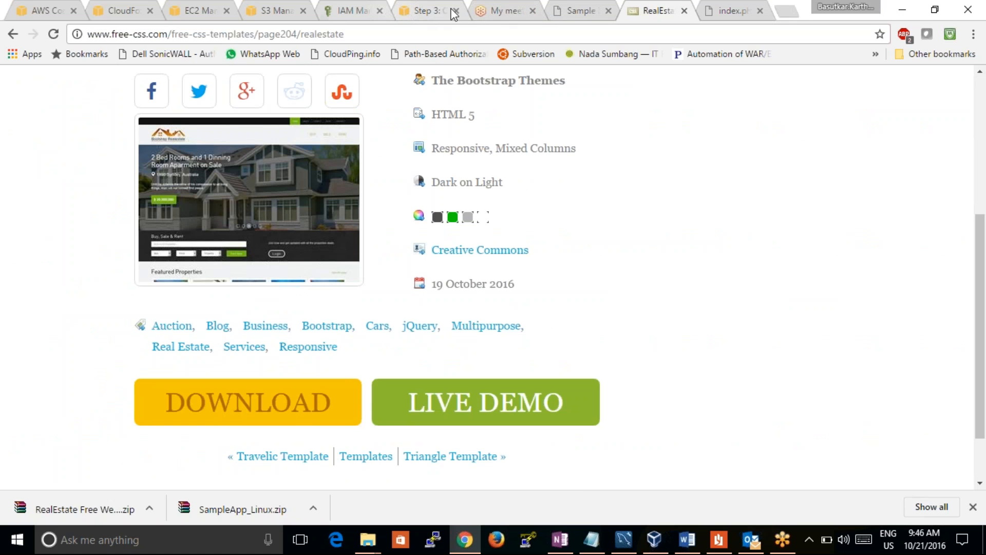
pyautogui.click(579, 15)
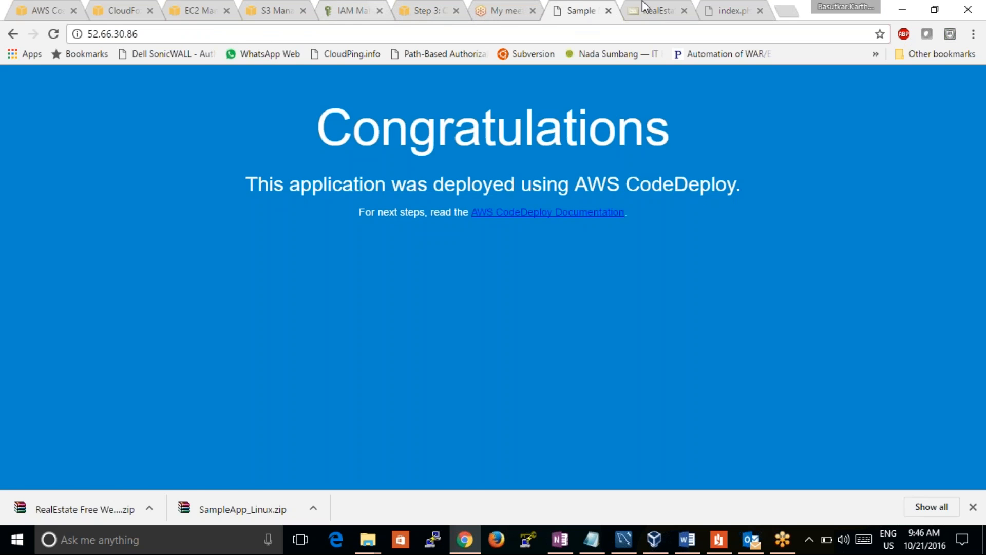
pyautogui.click(657, 12)
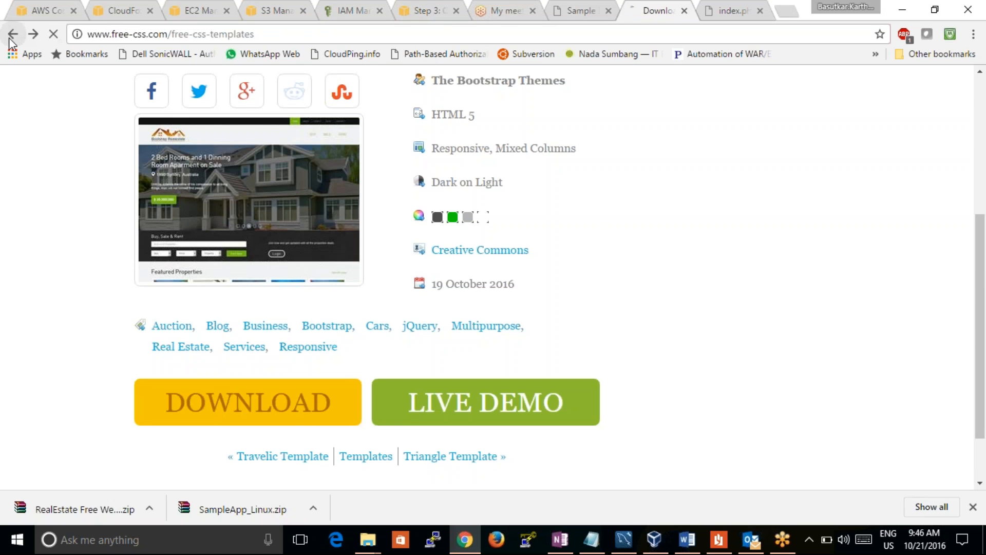
pyautogui.click(13, 34)
pyautogui.click(12, 34)
pyautogui.click(187, 83)
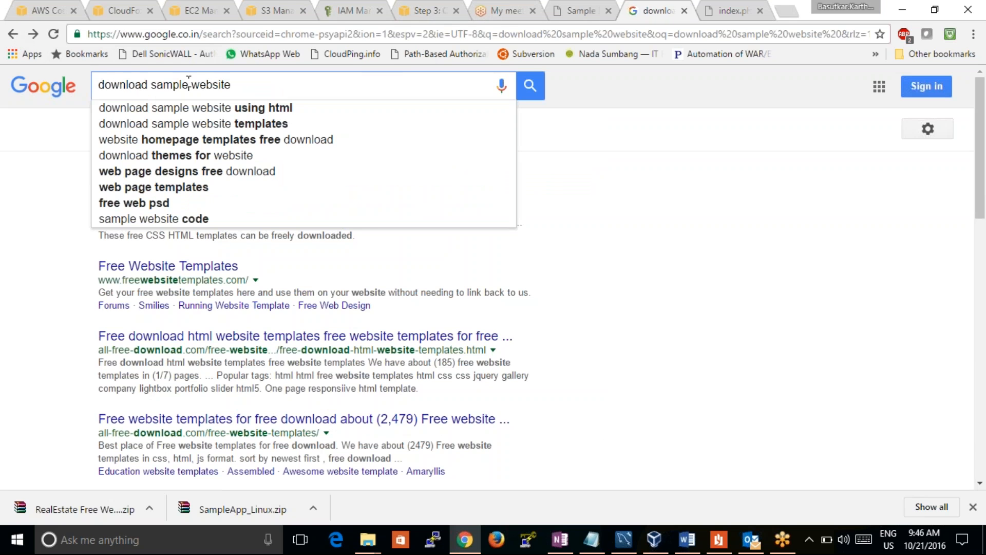
pyautogui.write('html')
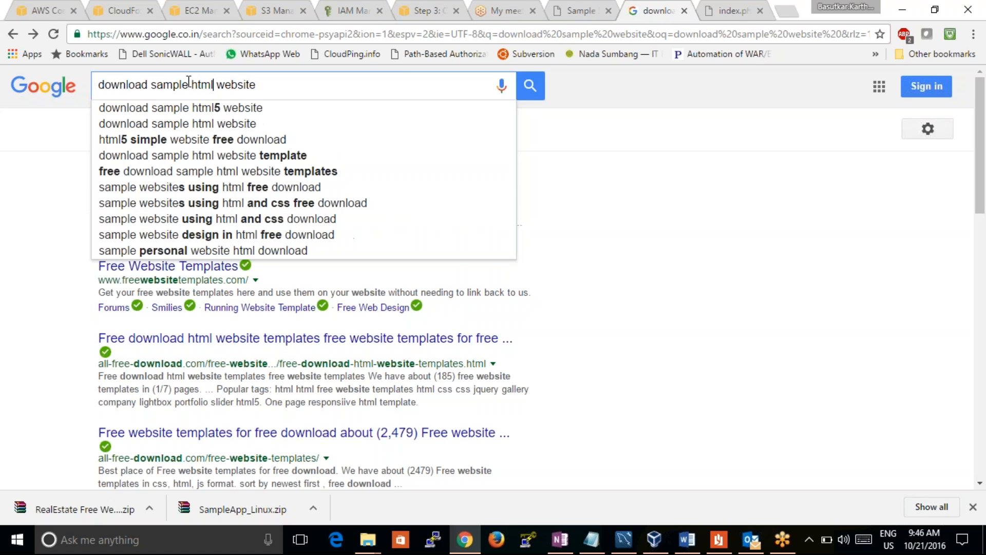
pyautogui.press('Return')
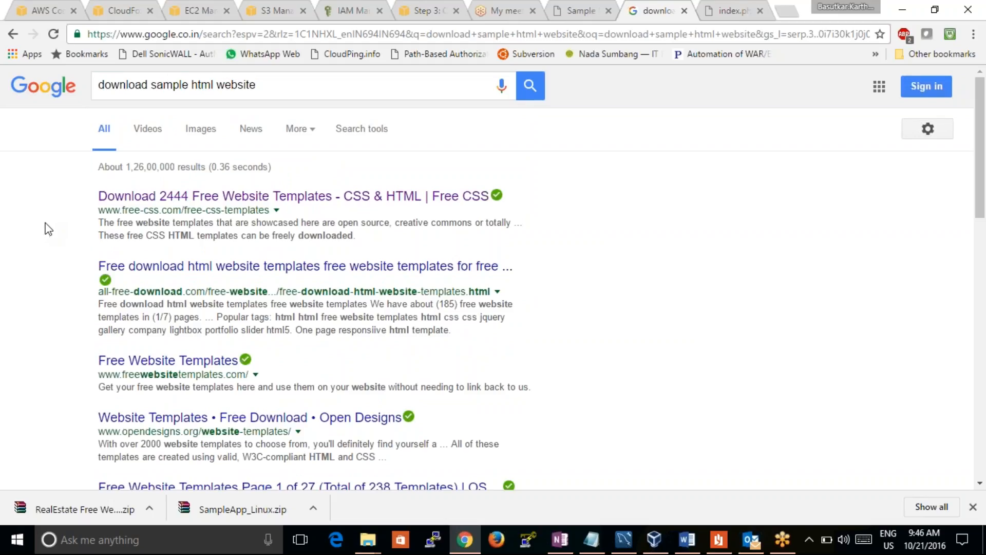
# Open the "Free HTML Templates to Download & Customize" result and download the blue template, BlueSimpleTemplate.zip
pyautogui.scroll(-2, 338, 124)
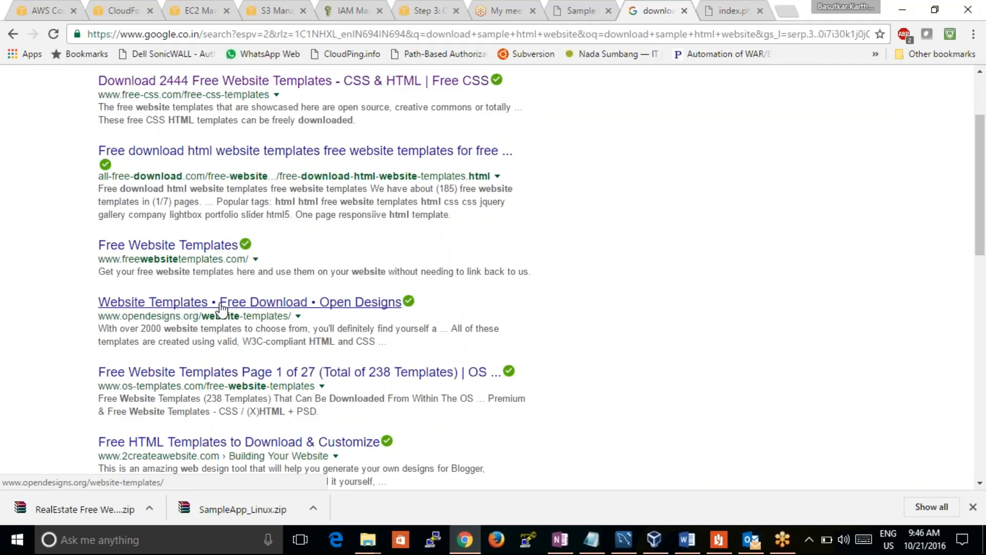
pyautogui.click(285, 447)
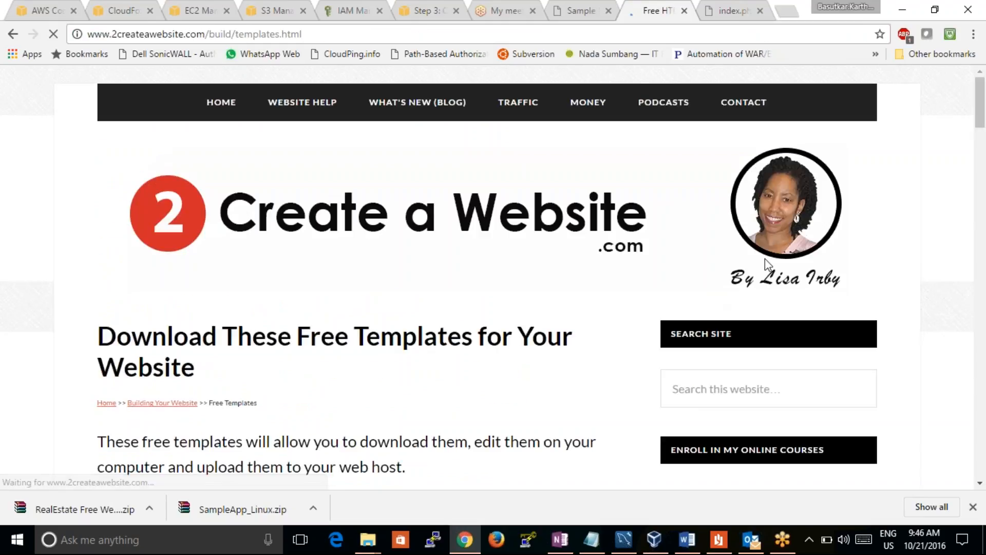
pyautogui.moveTo(979, 113); pyautogui.dragTo(983, 170)
pyautogui.scroll(-5, 557, 198)
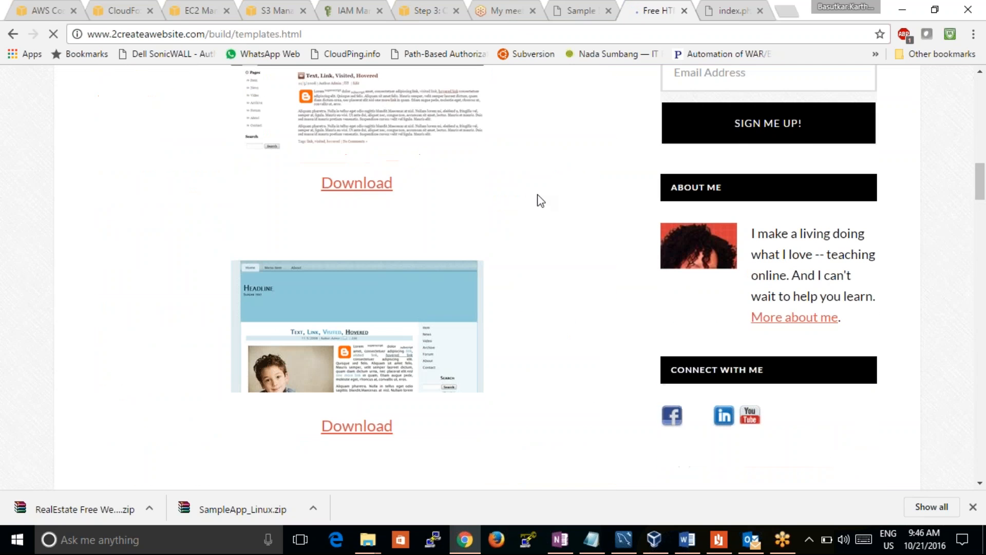
pyautogui.click(359, 426)
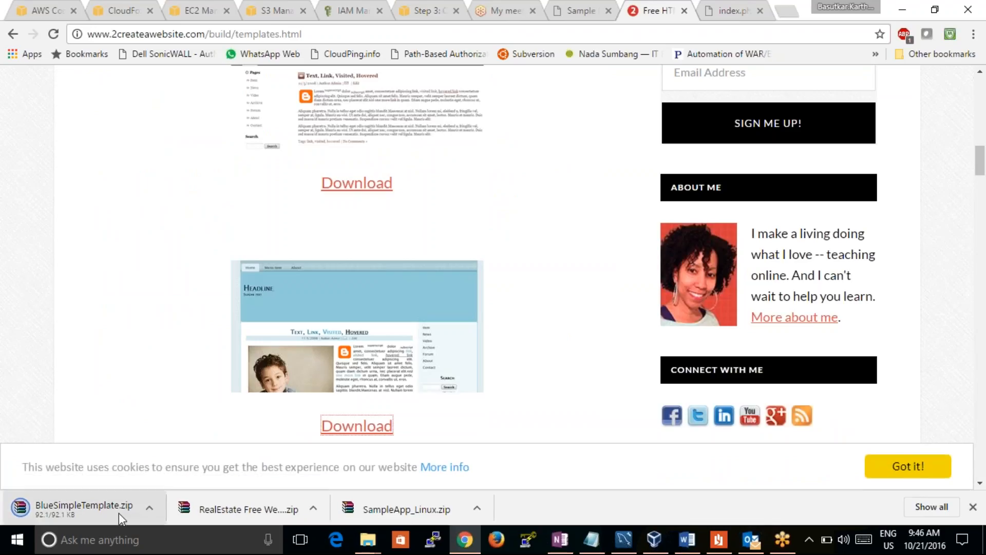
# Locate the downloaded BlueSimpleTemplate archive in the Downloads folder and copy it
pyautogui.click(150, 510)
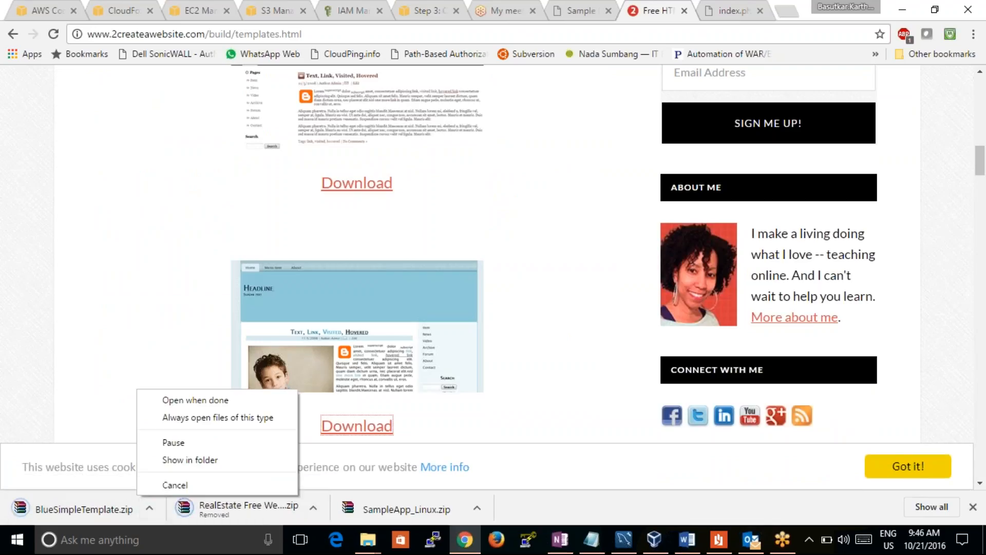
pyautogui.click(181, 463)
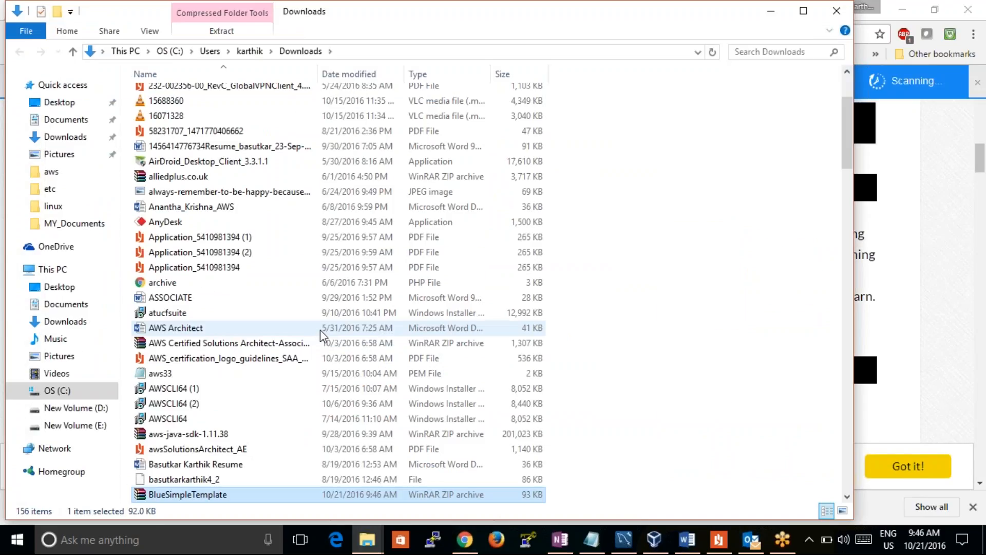
pyautogui.keyDown('ctrl'); pyautogui.click(320, 330); pyautogui.keyUp('ctrl')
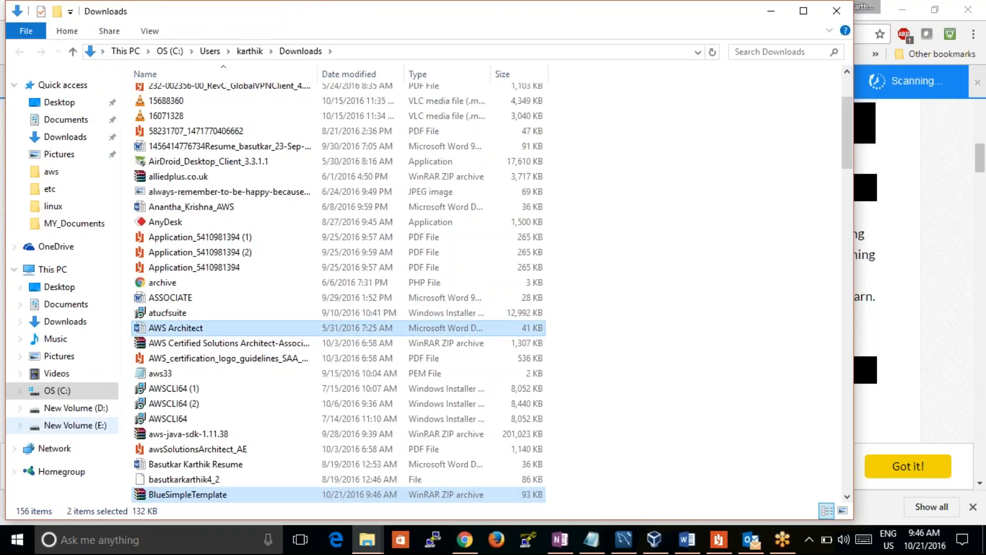
# Permanently delete all the old realestate files from New folder on the D: drive
pyautogui.click(81, 410)
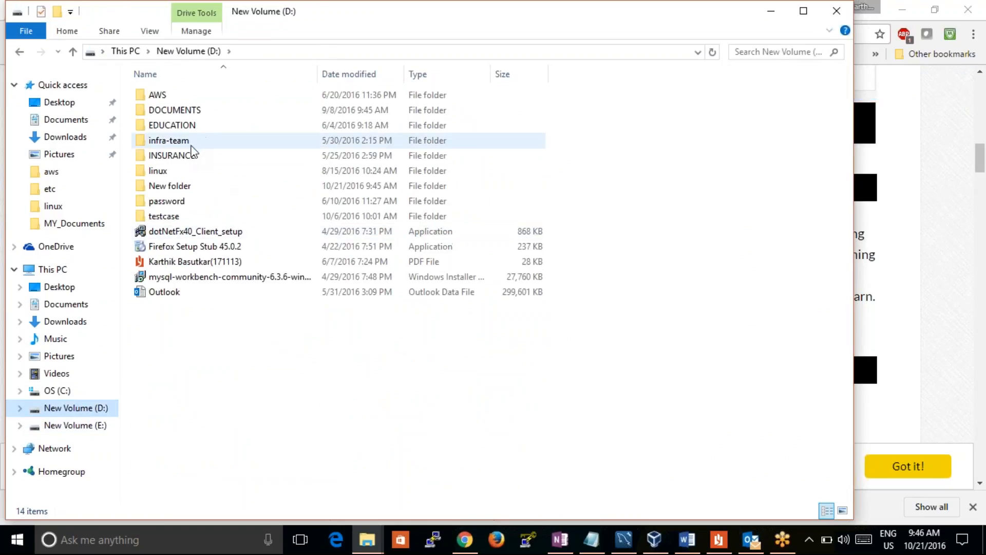
pyautogui.doubleClick(170, 185)
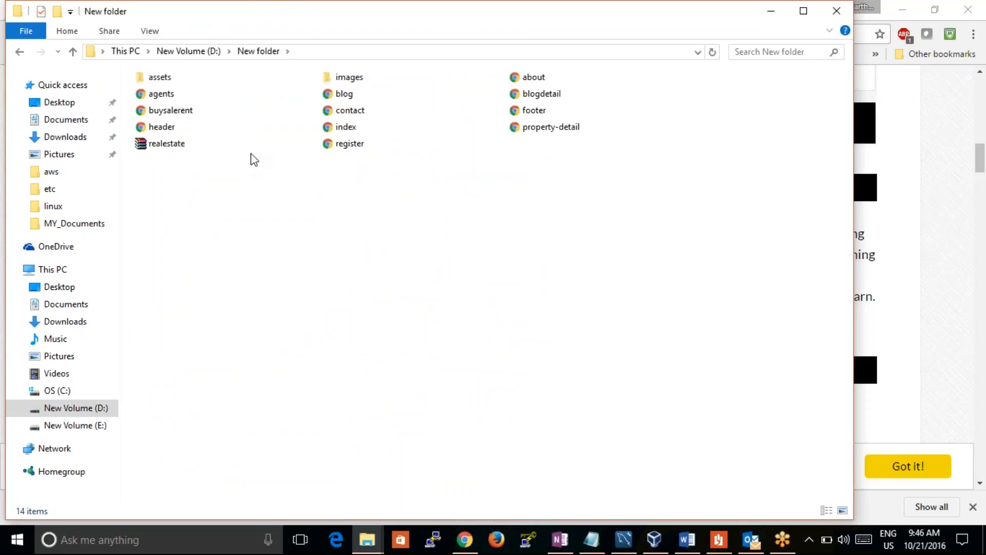
pyautogui.hotkey('ctrl', 'a')
pyautogui.hotkey('shift', 'Delete')
pyautogui.press('Return')
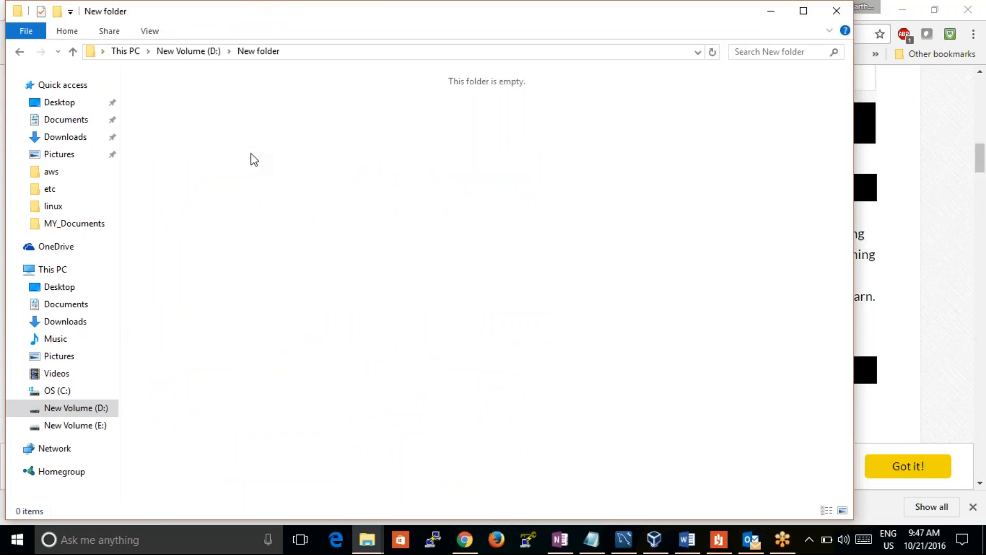
# Paste the BlueSimpleTemplate archive into New folder, extract it there and look at the extracted files
pyautogui.hotkey('ctrl', 'v')
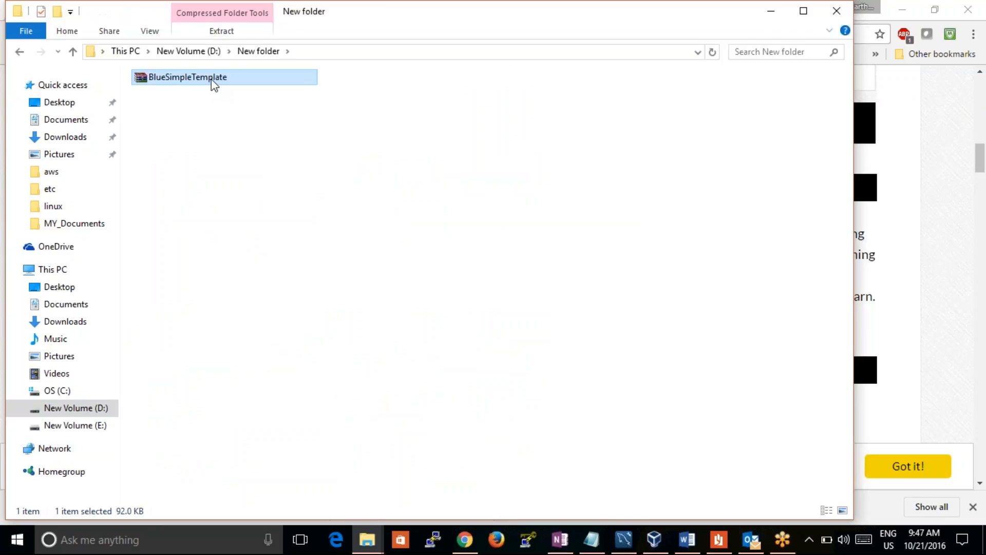
pyautogui.rightClick(215, 85)
pyautogui.click(172, 121)
pyautogui.doubleClick(208, 82)
pyautogui.click(171, 99)
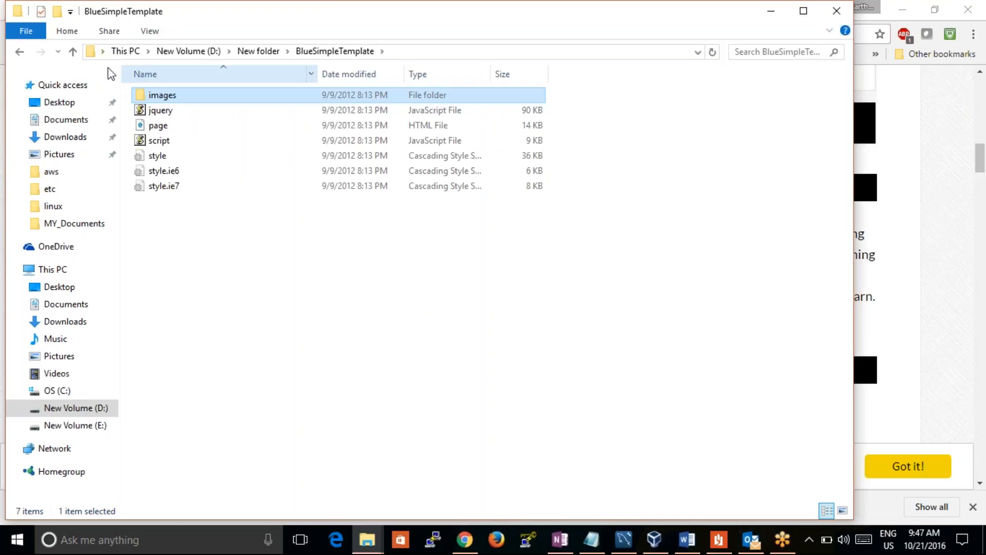
# Extract the BlueSimpleTemplate archive again in New folder, replacing all existing files, and reopen the extracted folder
pyautogui.click(74, 52)
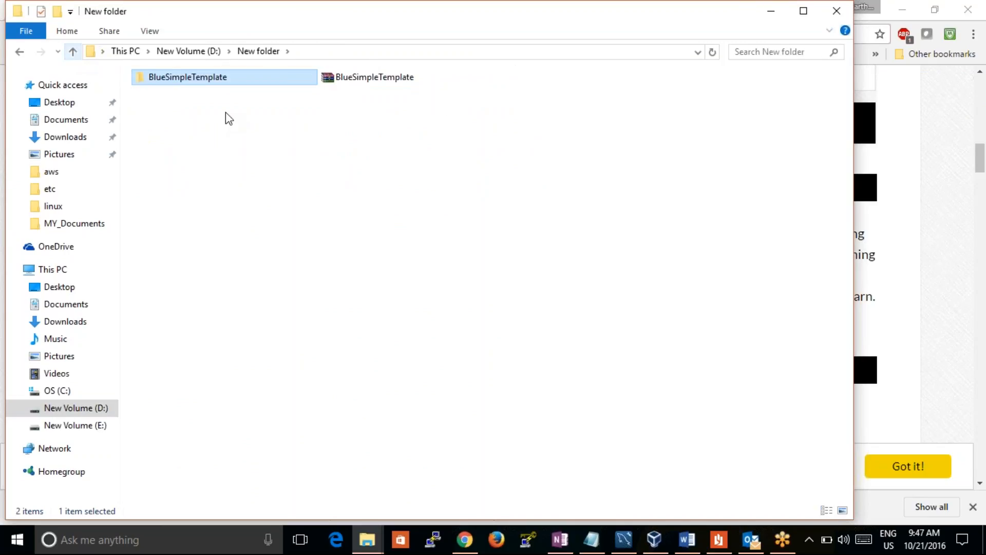
pyautogui.click(358, 77)
pyautogui.rightClick(358, 78)
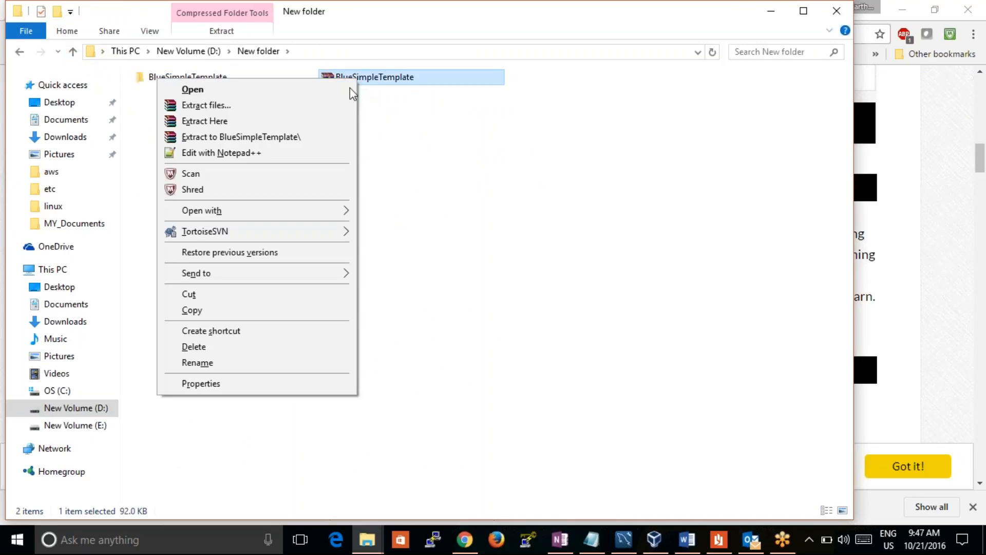
pyautogui.click(325, 121)
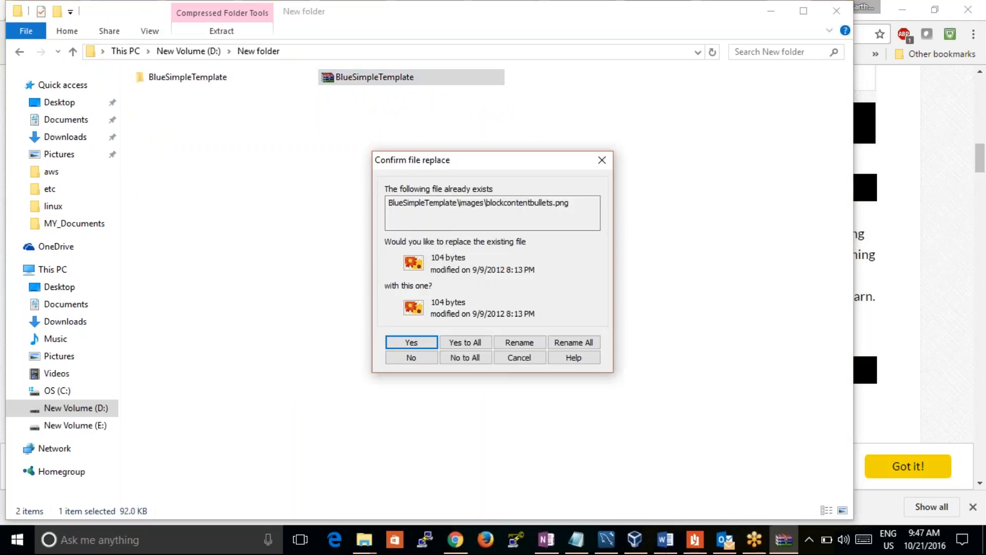
pyautogui.click(465, 343)
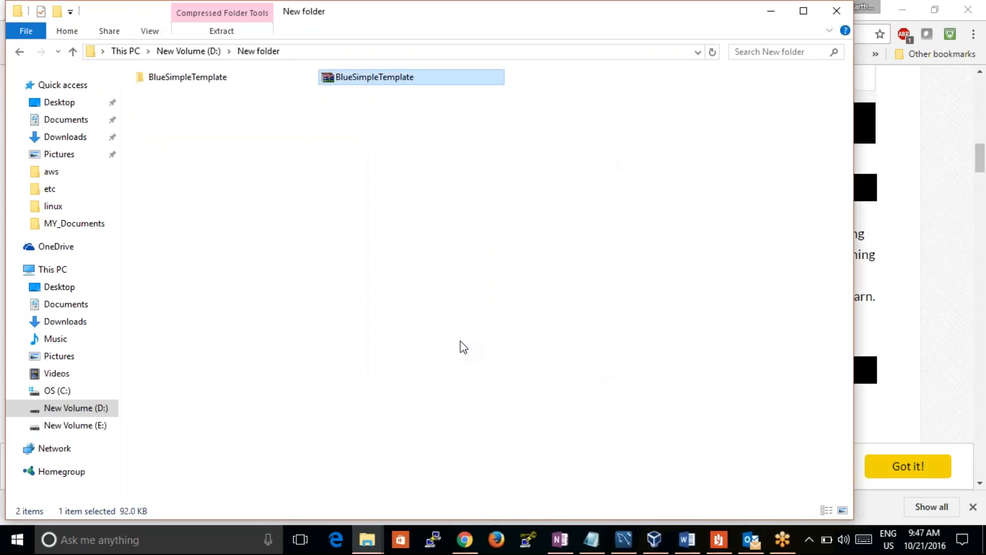
pyautogui.doubleClick(210, 81)
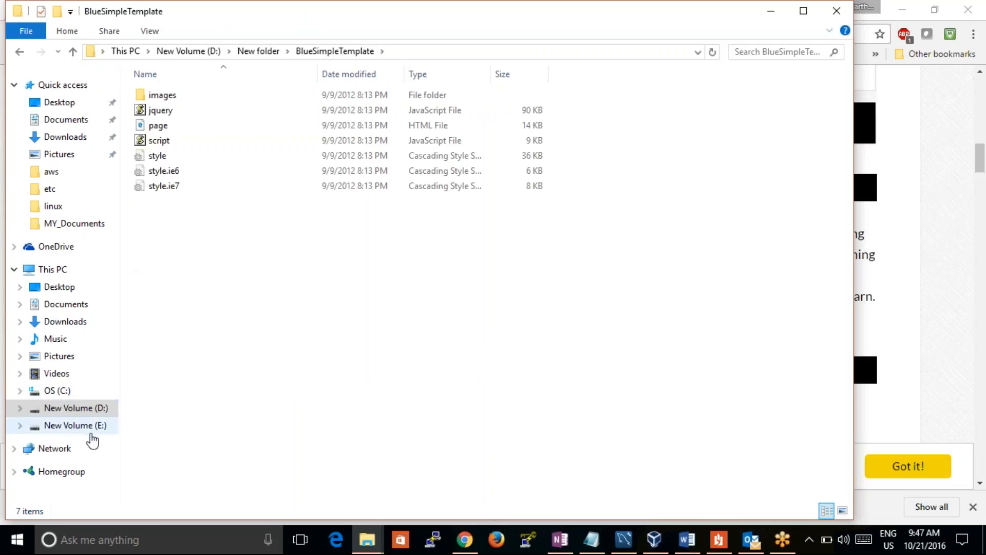
# Find the older sample website folder in Downloads and open its freehtml5water folder
pyautogui.click(85, 425)
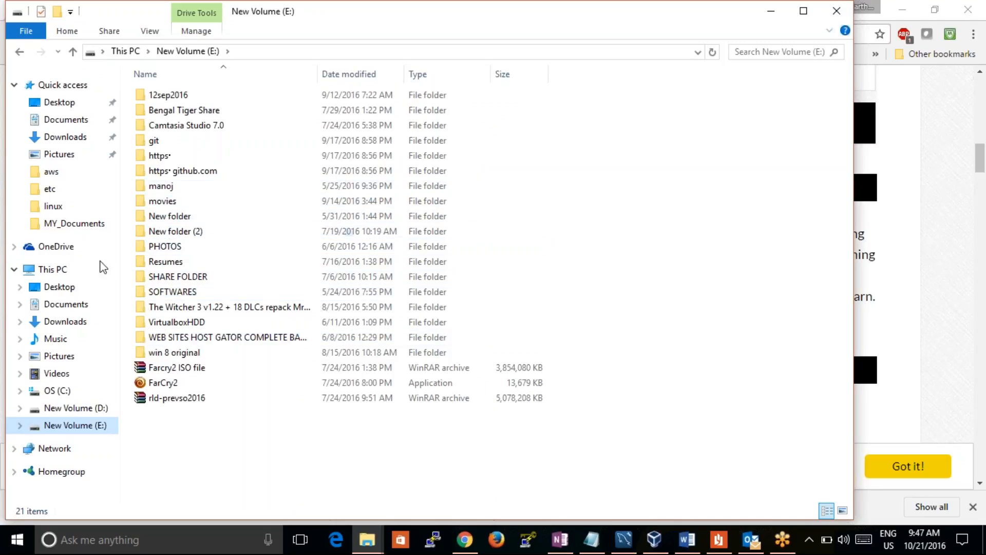
pyautogui.click(77, 321)
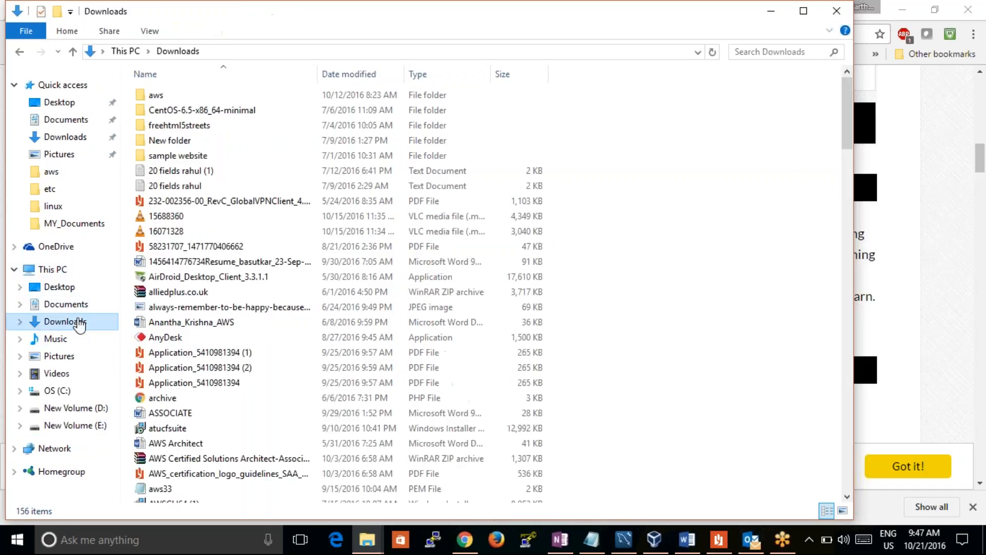
pyautogui.doubleClick(195, 156)
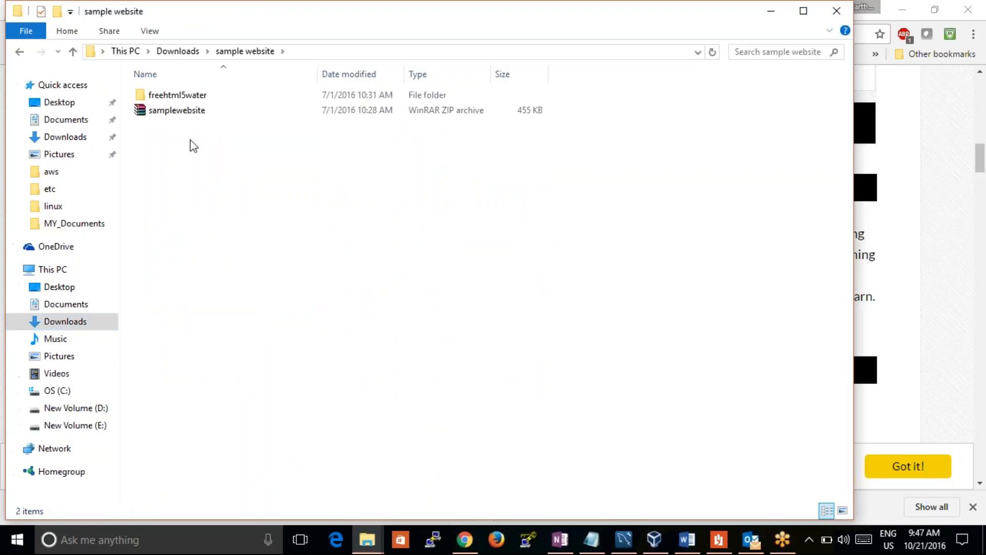
pyautogui.click(188, 111)
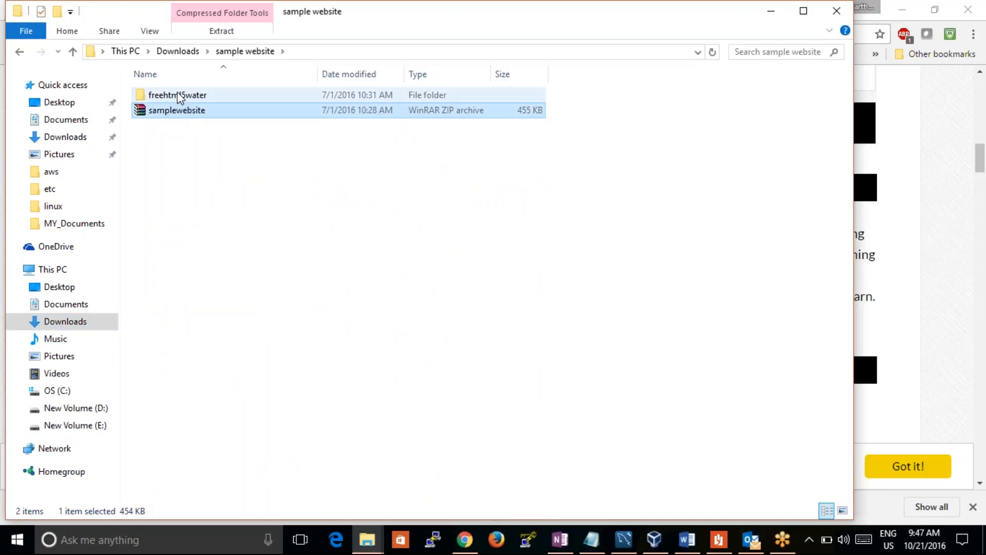
pyautogui.doubleClick(178, 94)
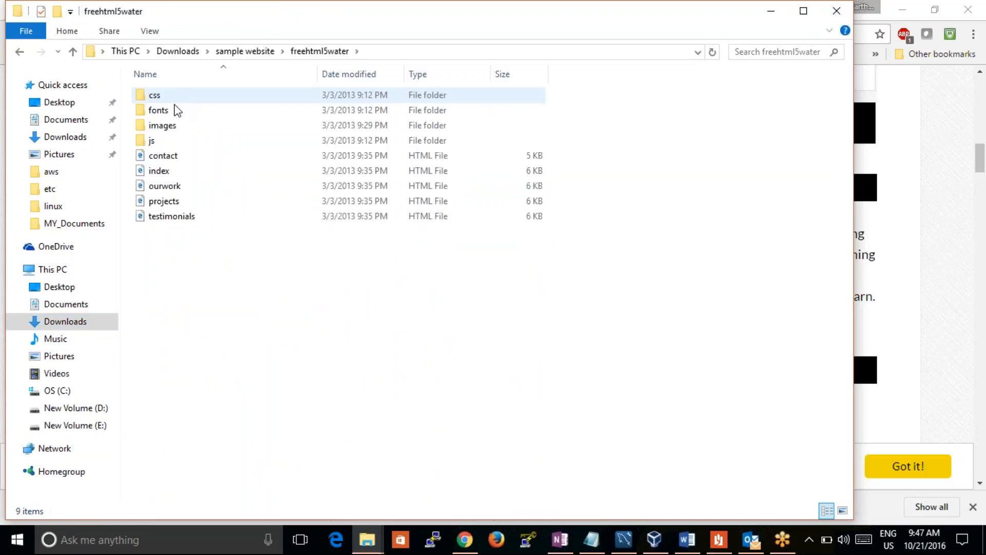
# Open the freehtml5water index HTML file in Google Chrome, look over the page and close the browser
pyautogui.rightClick(182, 172)
pyautogui.moveTo(193, 257)
pyautogui.click(262, 273)
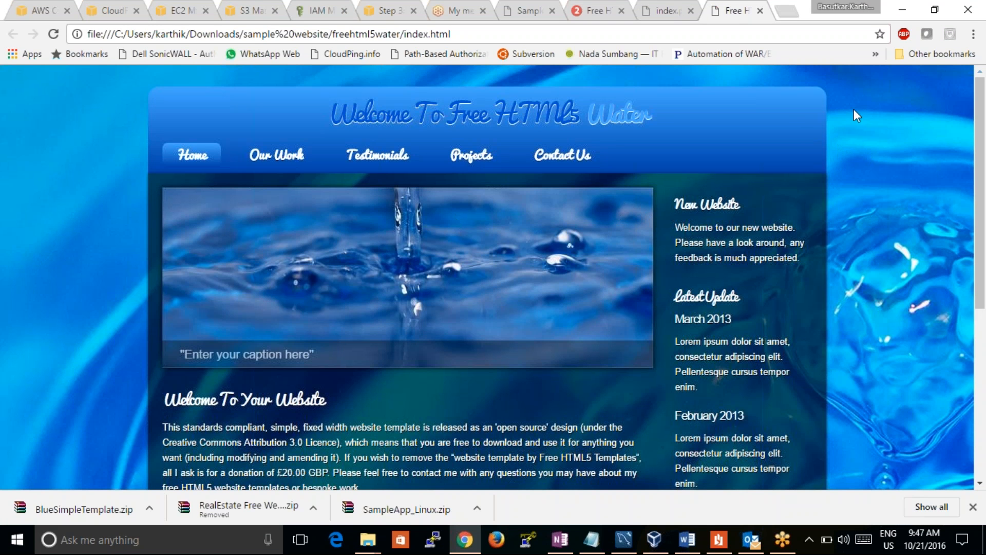
pyautogui.click(968, 10)
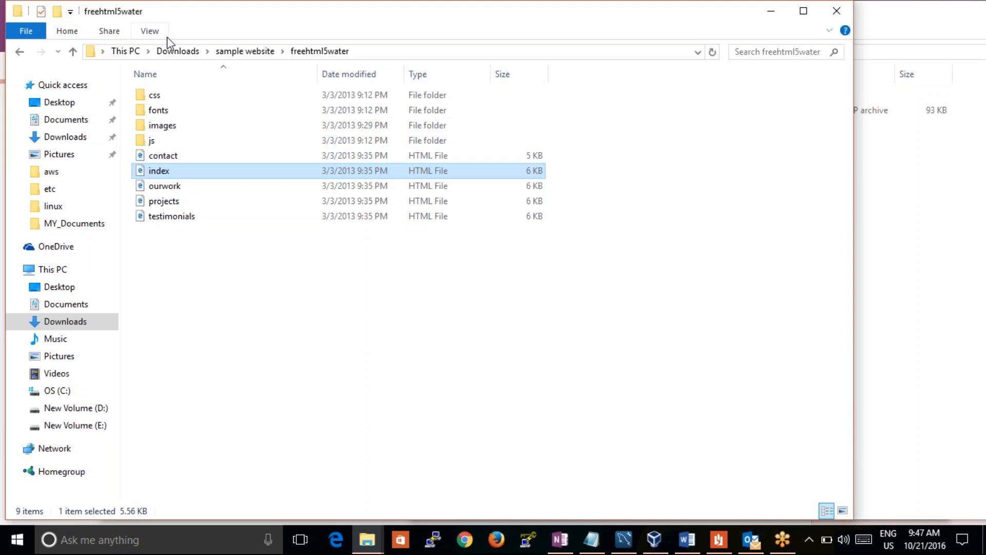
# Extract the samplewebsite archive in place within the sample website folder, replacing all existing files
pyautogui.click(251, 51)
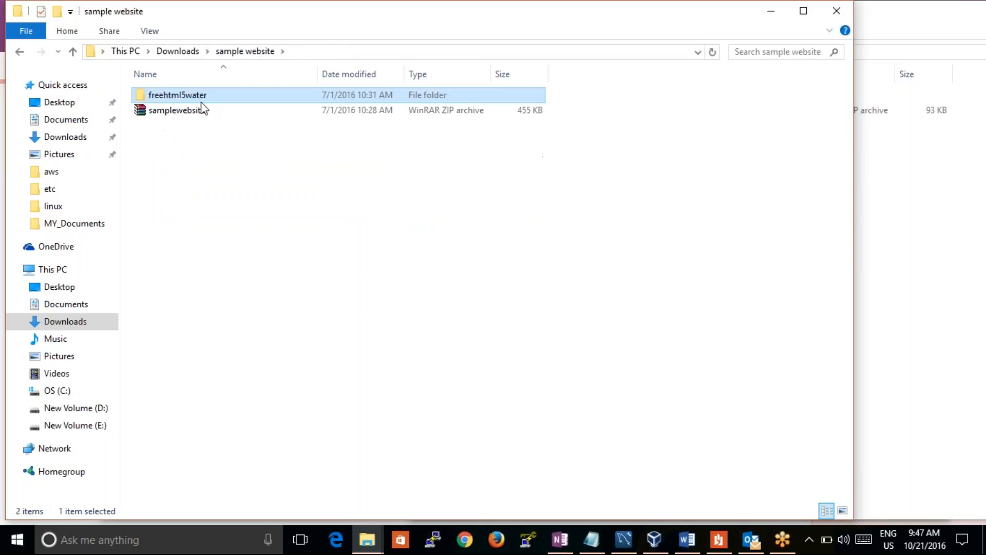
pyautogui.click(203, 111)
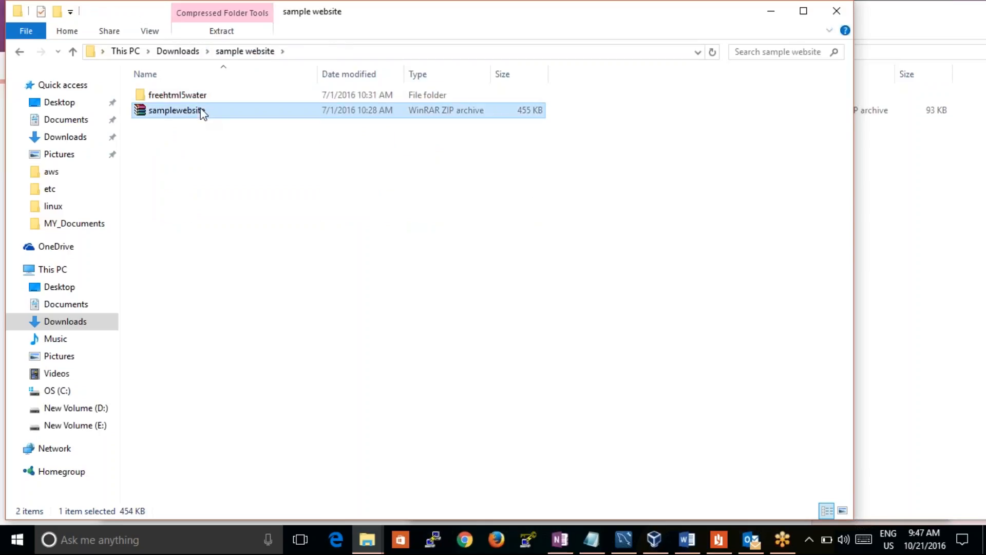
pyautogui.rightClick(203, 110)
pyautogui.click(183, 151)
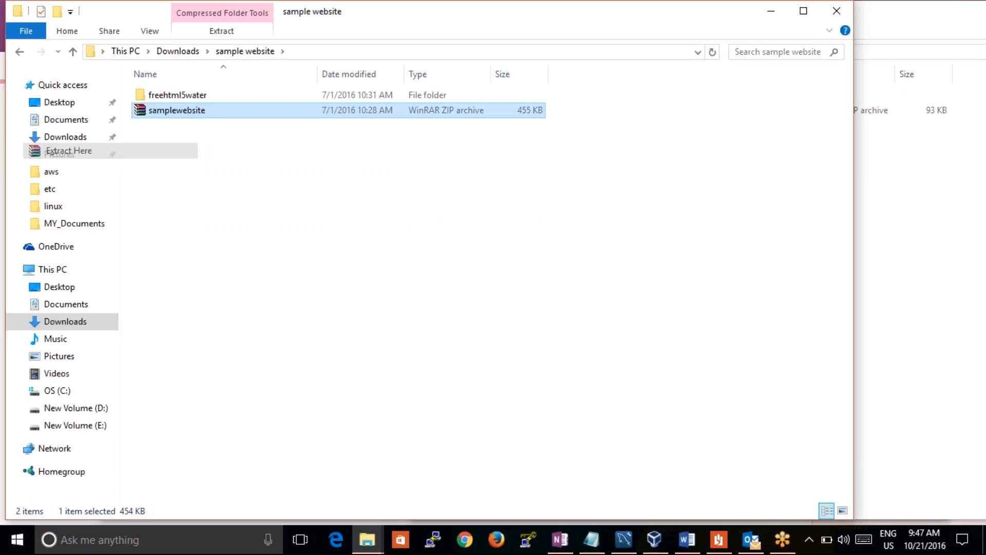
pyautogui.click(463, 343)
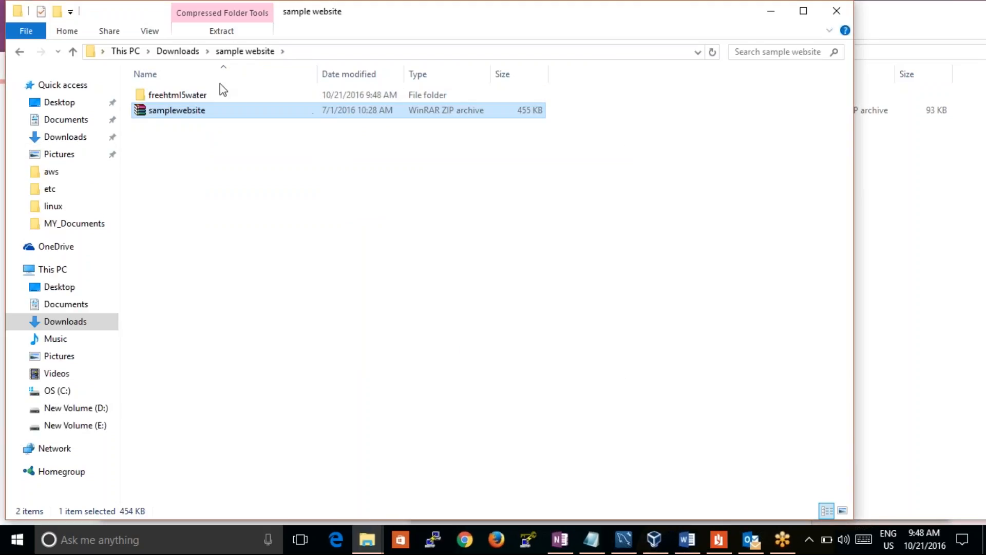
pyautogui.moveTo(230, 111); pyautogui.dragTo(431, 500)
pyautogui.click(469, 544)
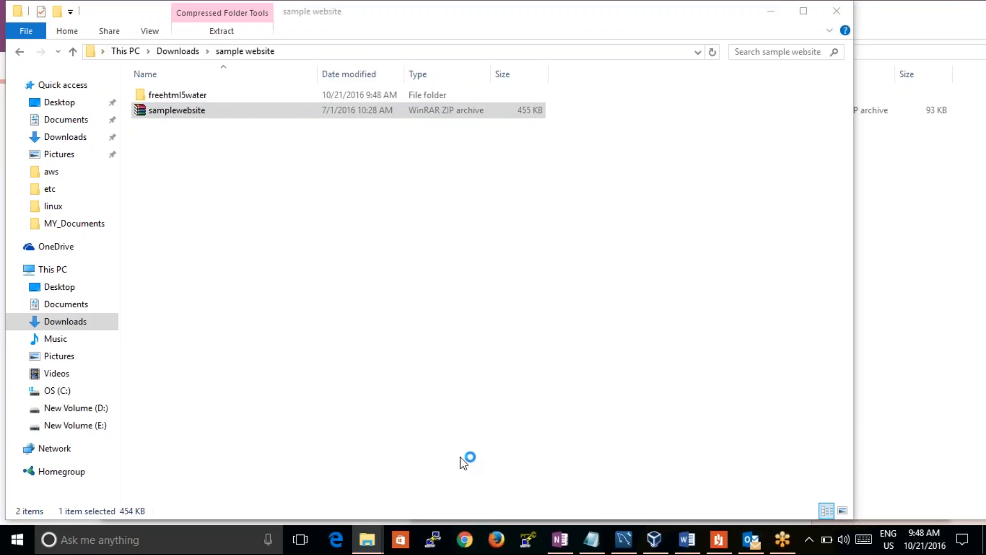
pyautogui.moveTo(469, 544)
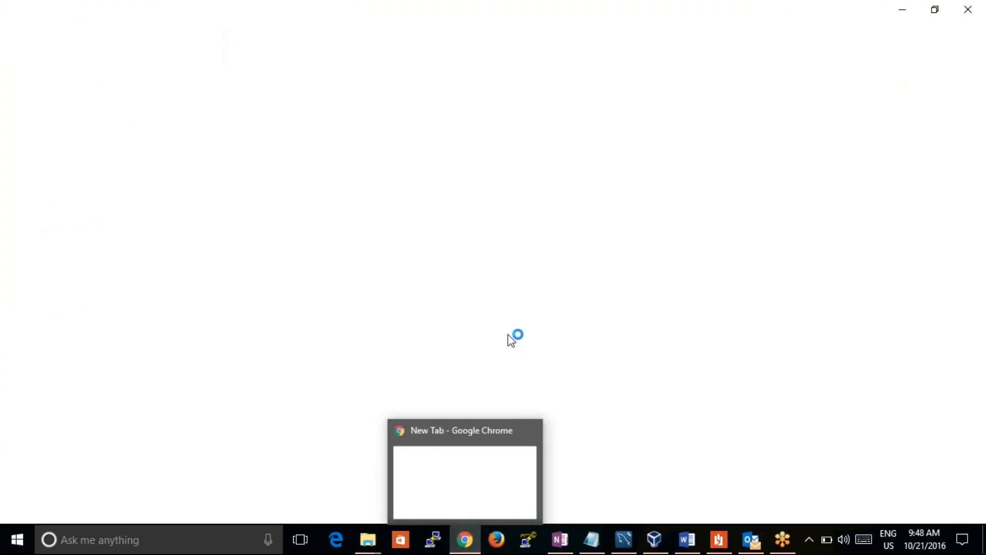
pyautogui.click(968, 9)
# Reopen Google Chrome, search for "aws" and open the AWS Management Console from the Amazon Web Services site
pyautogui.click(465, 539)
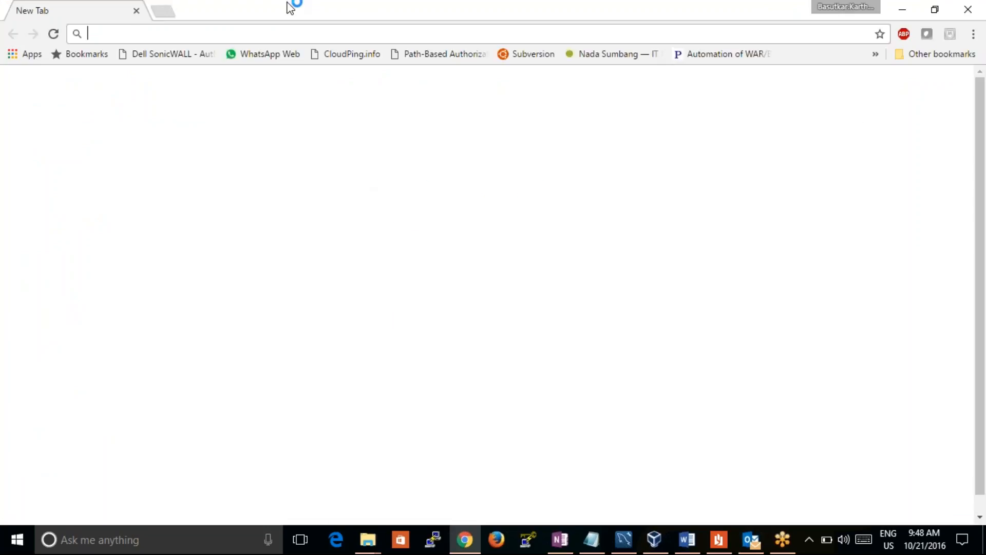
pyautogui.write('aws')
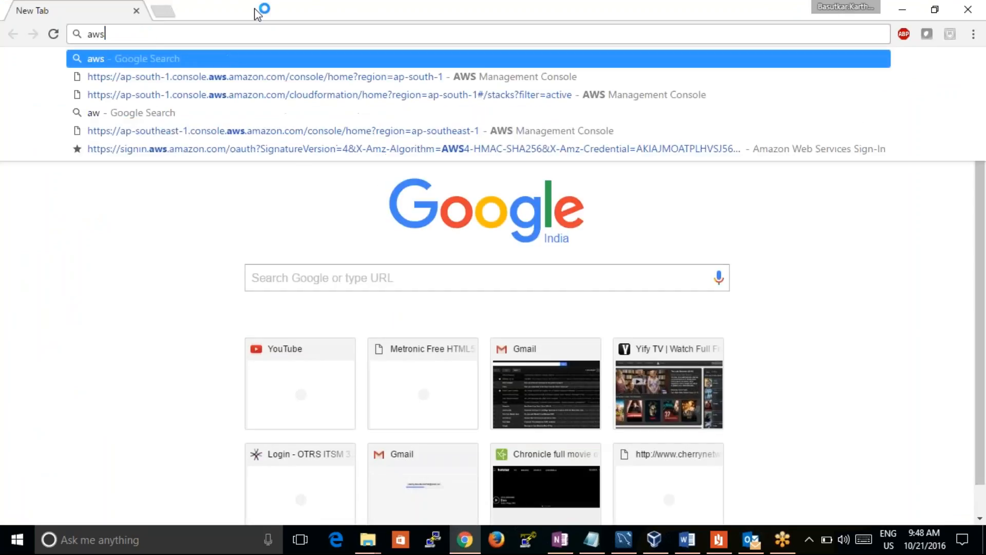
pyautogui.press('Return')
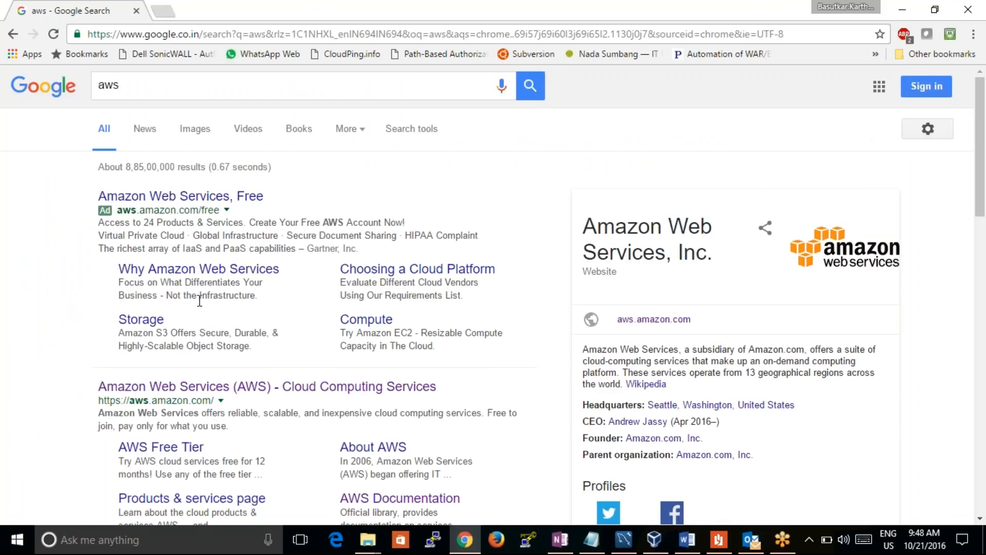
pyautogui.click(234, 391)
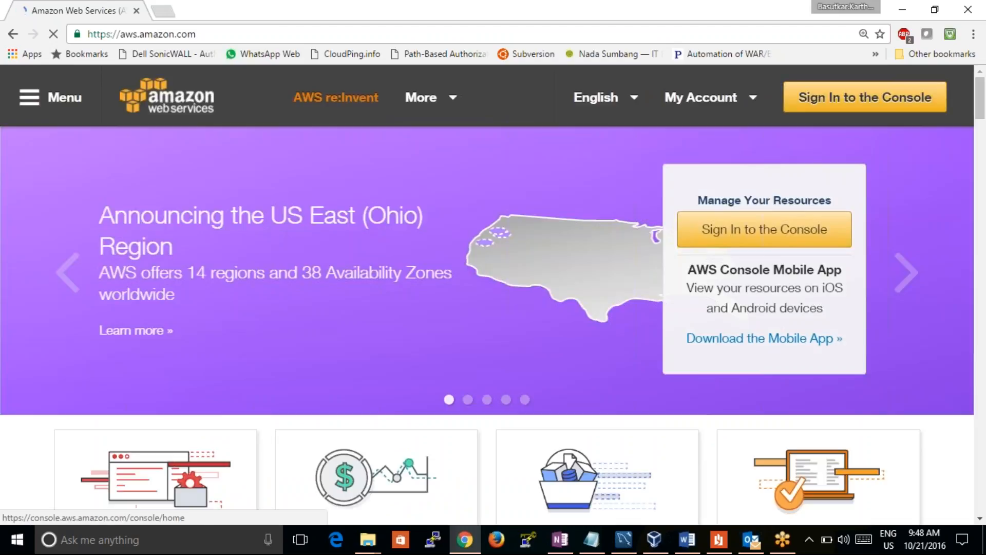
pyautogui.click(865, 97)
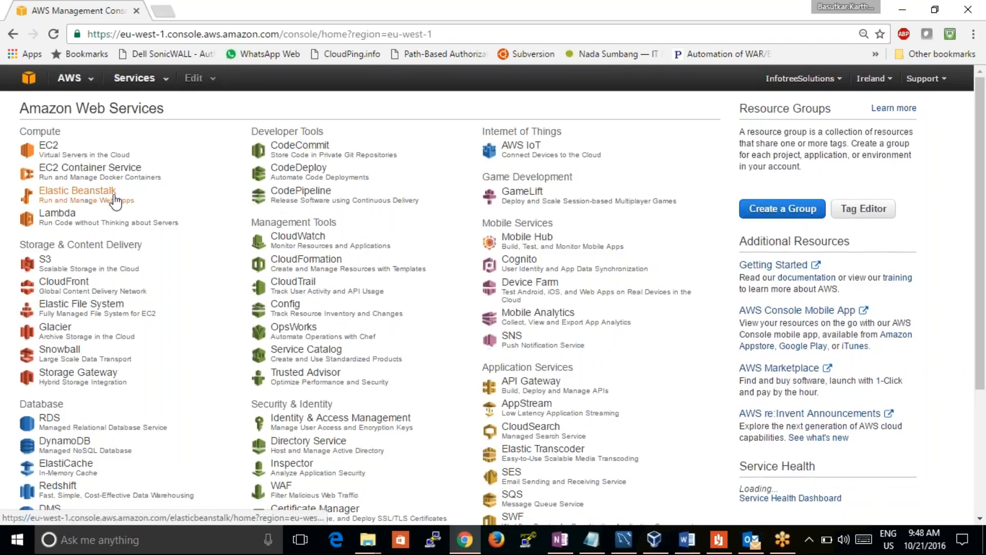
# Open the S3 service and find and open the testcasehyd bucket
pyautogui.click(45, 259)
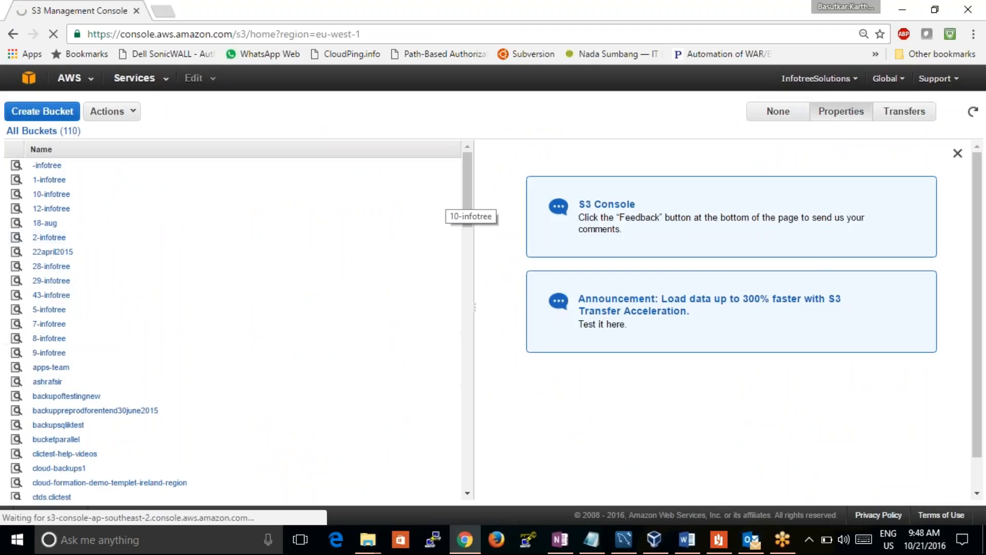
pyautogui.moveTo(468, 206); pyautogui.dragTo(446, 475)
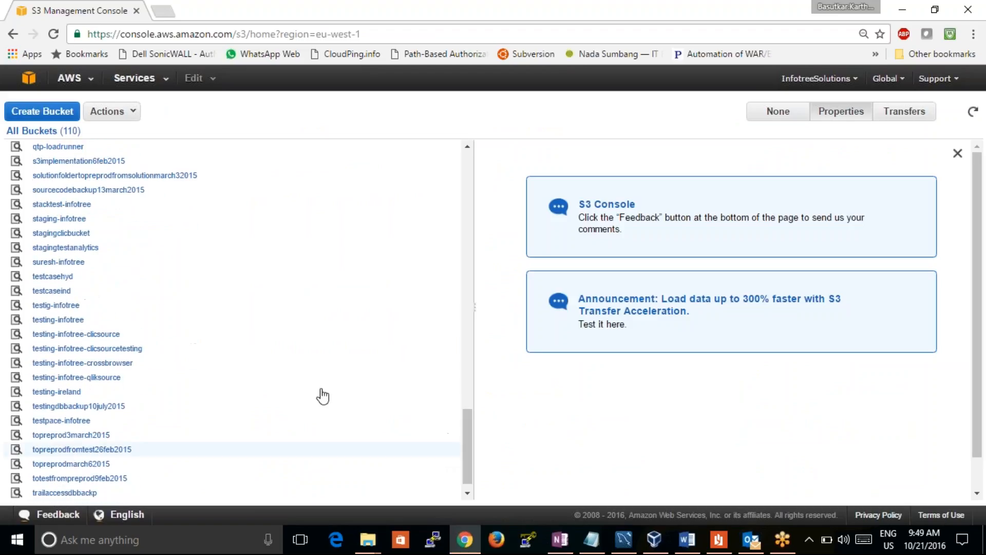
pyautogui.click(54, 277)
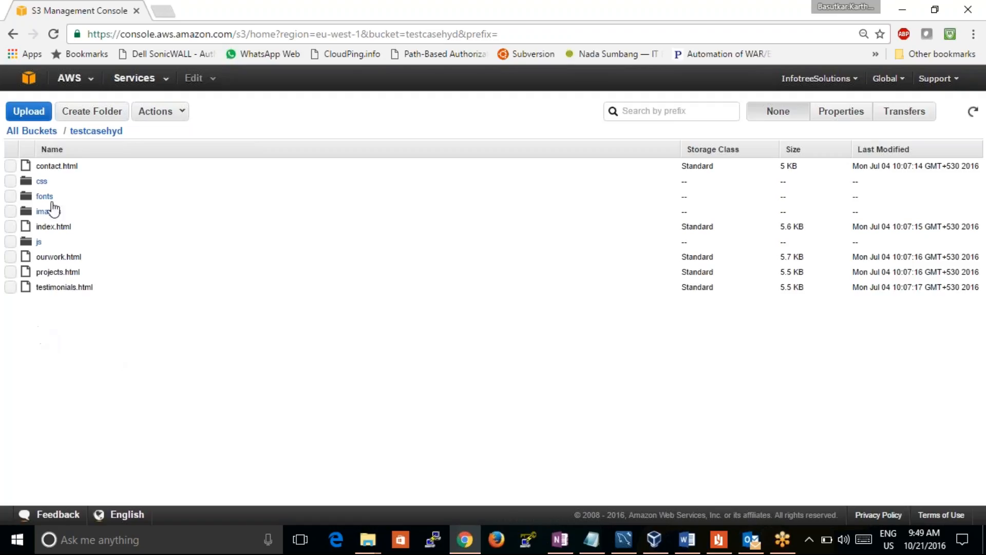
# Delete all the existing files and folders in the testcasehyd bucket, from contact.html through testimonials.html
pyautogui.click(11, 166)
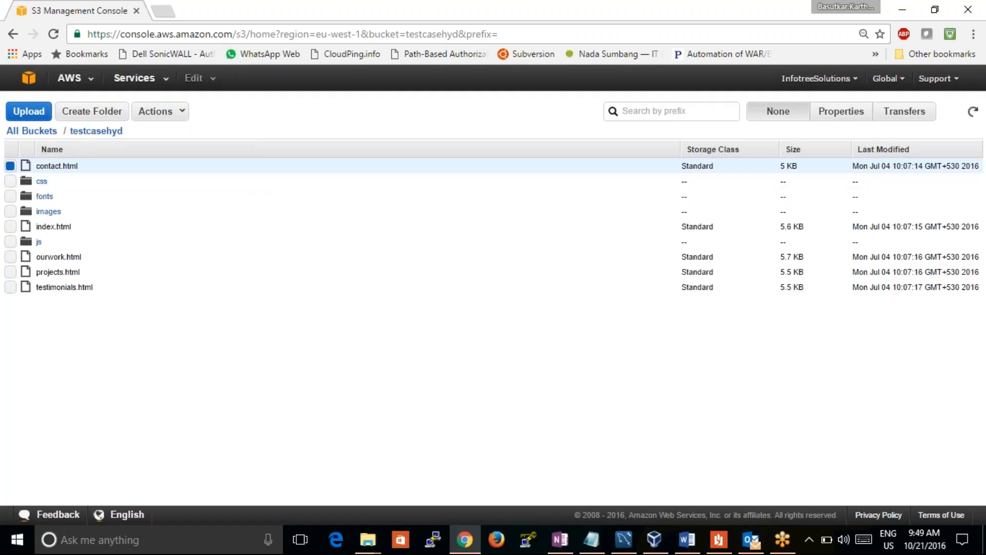
pyautogui.click(10, 181)
pyautogui.click(10, 196)
pyautogui.click(10, 212)
pyautogui.click(10, 227)
pyautogui.click(11, 242)
pyautogui.click(10, 256)
pyautogui.click(10, 272)
pyautogui.click(11, 287)
pyautogui.click(158, 124)
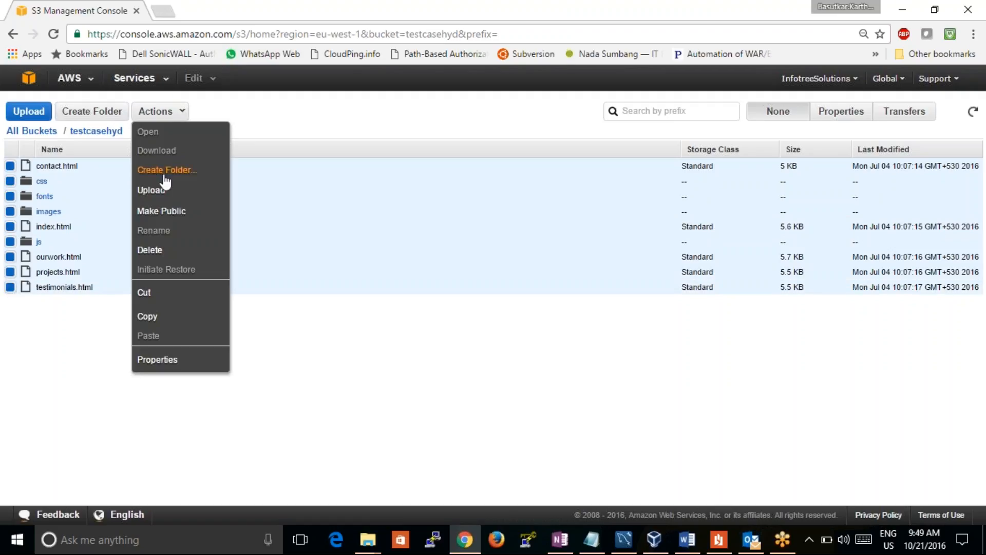
pyautogui.click(168, 255)
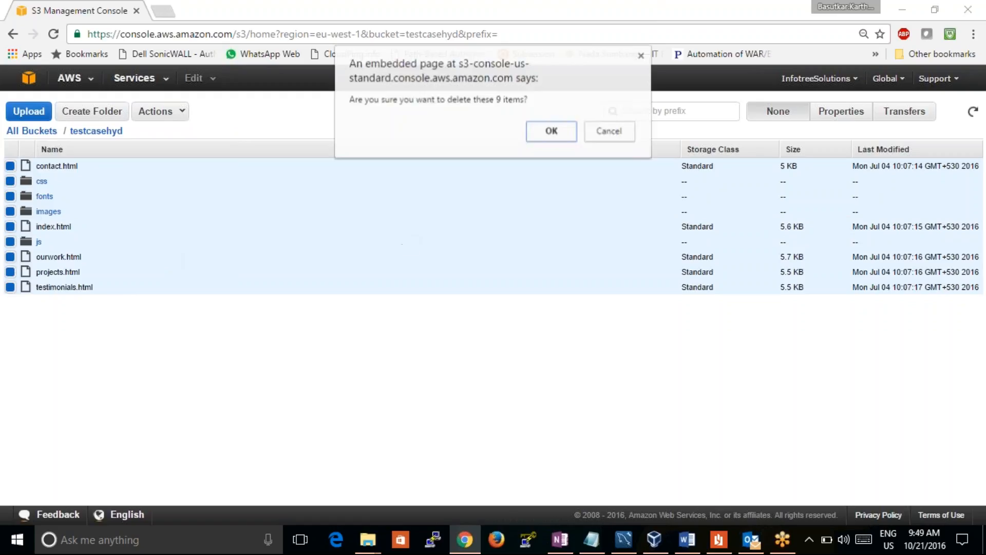
pyautogui.click(553, 129)
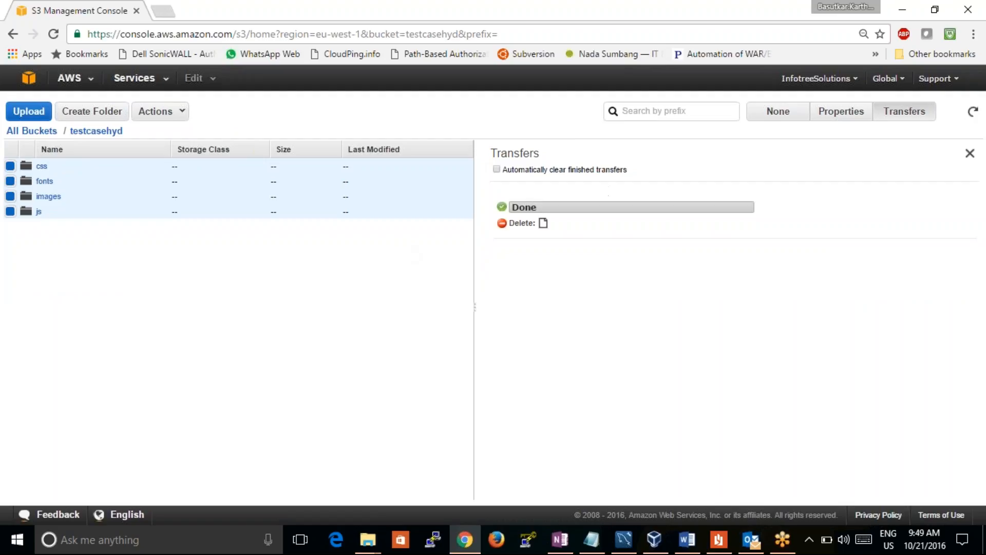
# Upload the samplewebsite zip archive from the sample website folder in Downloads to the testcasehyd bucket
pyautogui.click(30, 113)
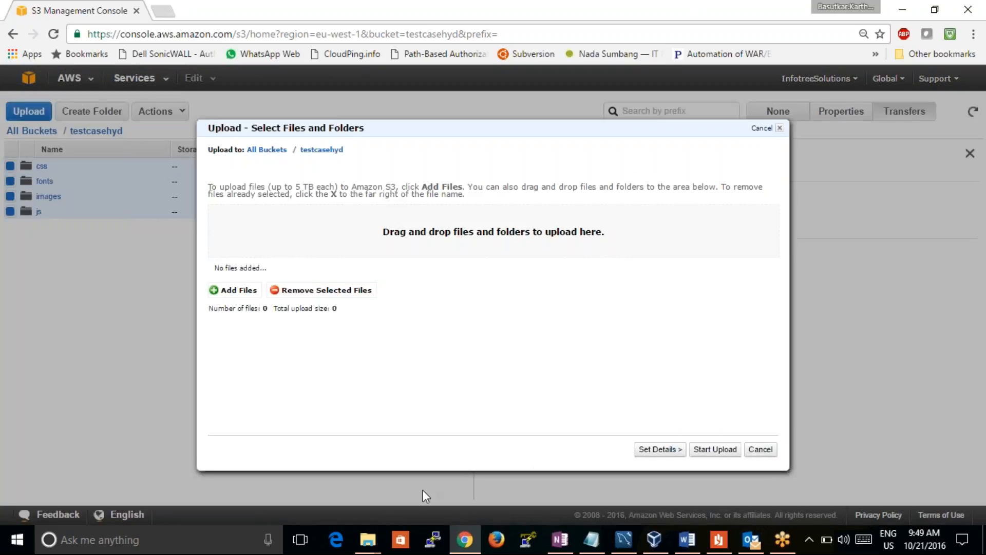
pyautogui.moveTo(380, 538)
pyautogui.click(572, 459)
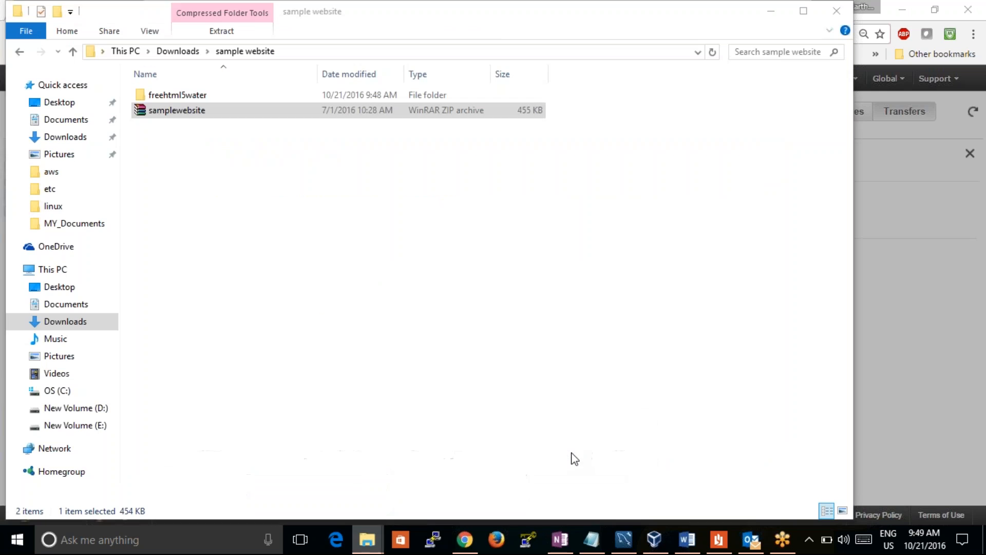
pyautogui.moveTo(685, 20); pyautogui.dragTo(984, 21)
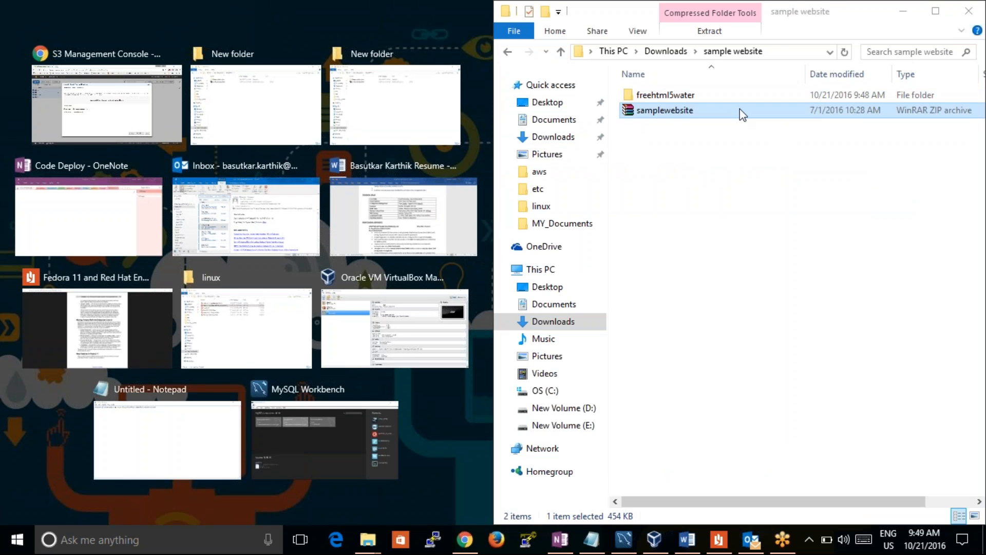
pyautogui.press('Return')
pyautogui.moveTo(736, 115); pyautogui.dragTo(434, 235)
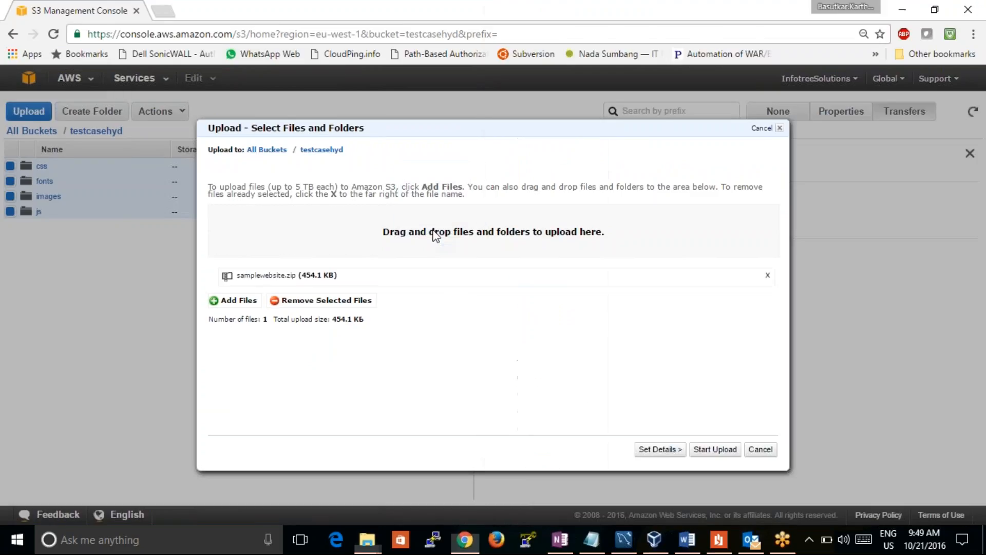
pyautogui.click(715, 449)
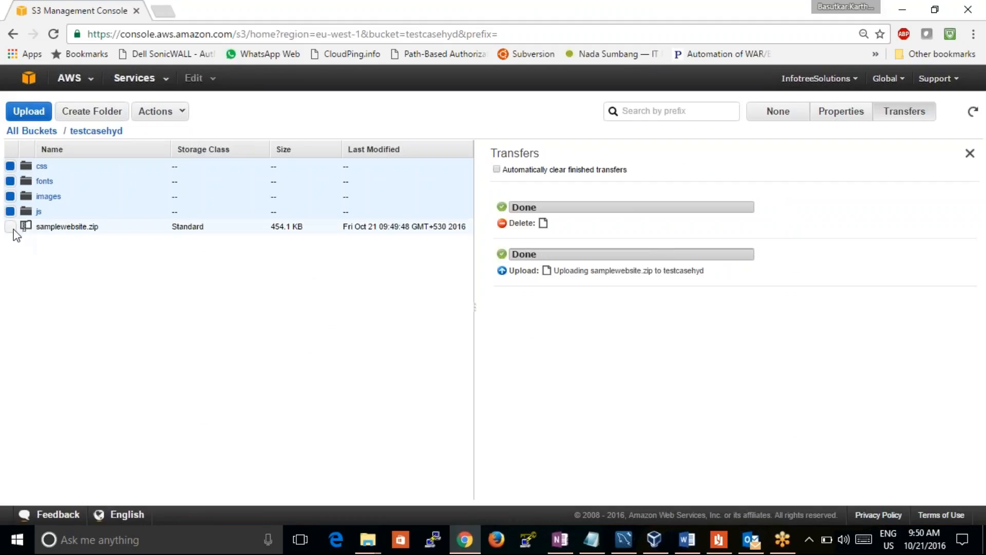
# Return to the list of all buckets and reopen testcasehyd to update its contents
pyautogui.click(10, 226)
pyautogui.click(31, 131)
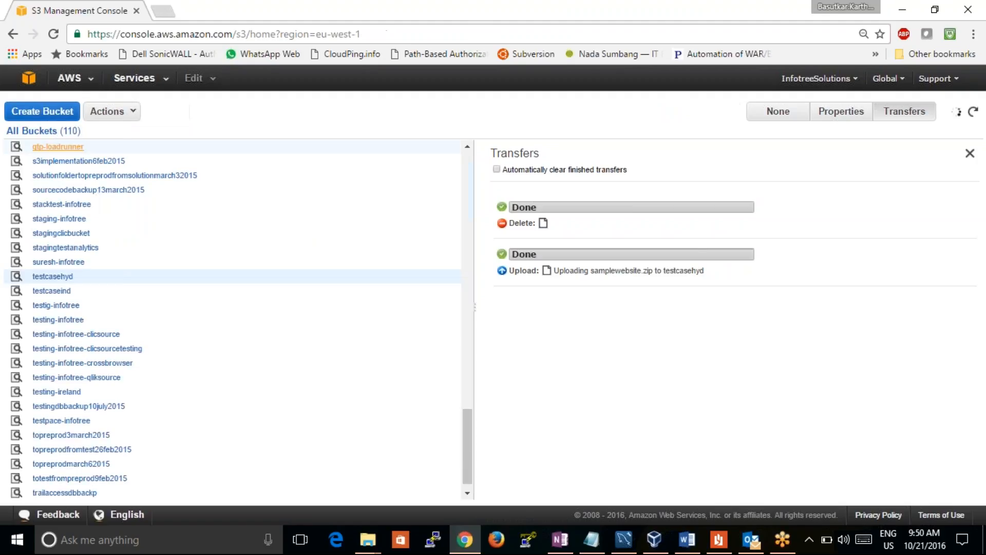
pyautogui.click(56, 278)
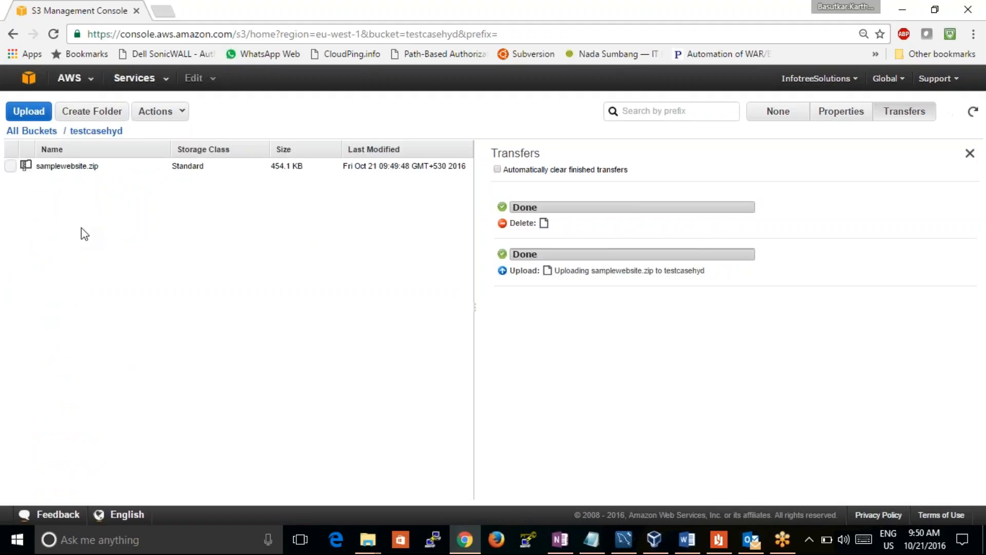
# Grant Everyone Open/Download, View Permissions and Edit Permissions on samplewebsite.zip and save the permissions
pyautogui.click(10, 165)
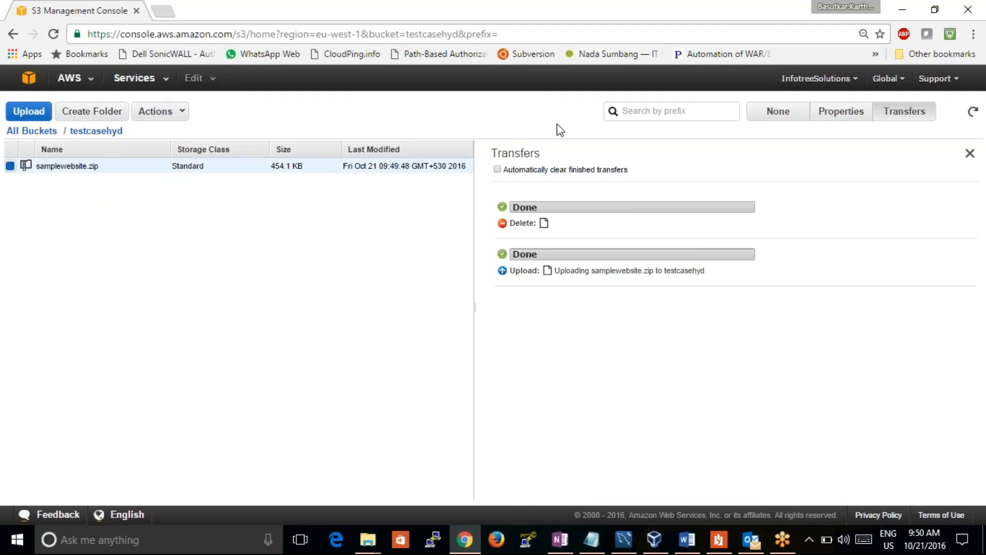
pyautogui.click(835, 122)
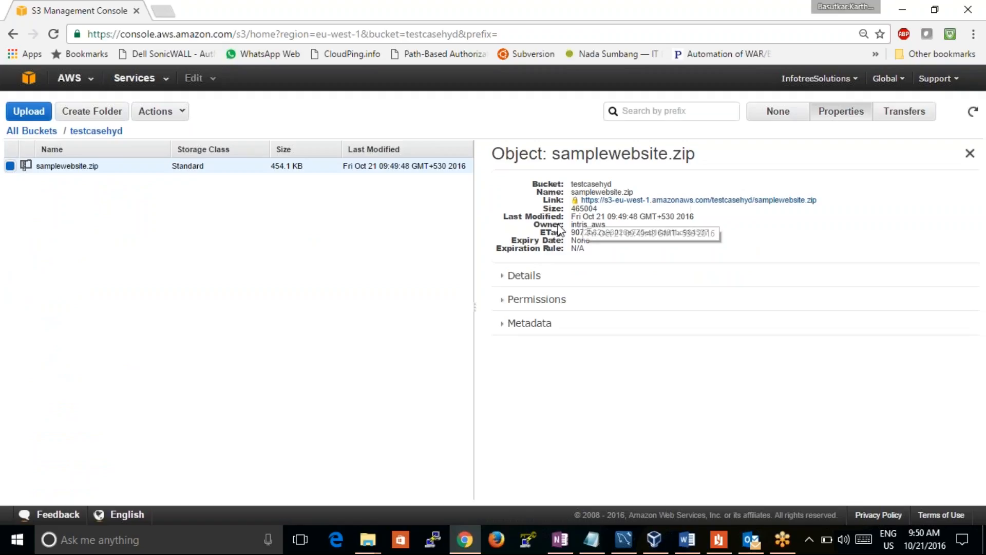
pyautogui.click(506, 300)
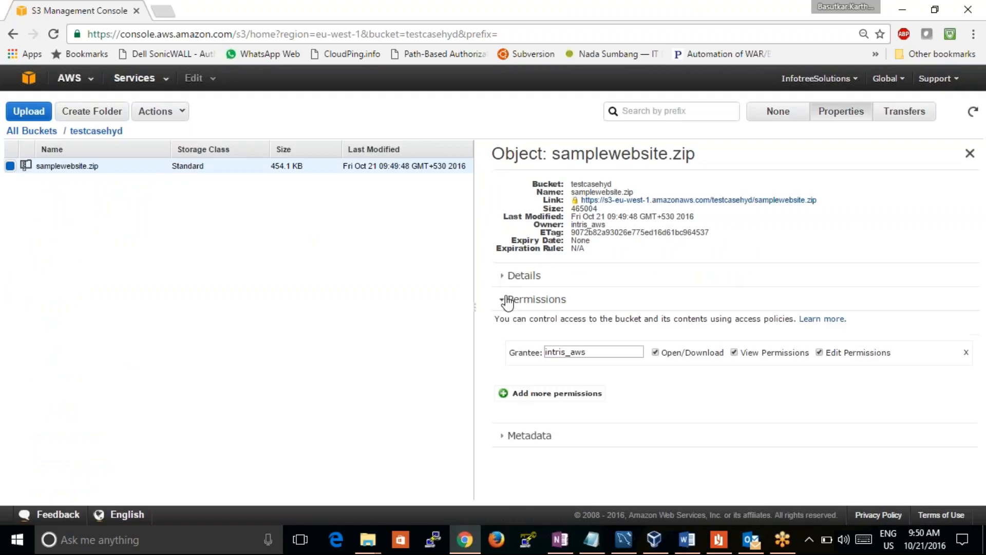
pyautogui.click(503, 393)
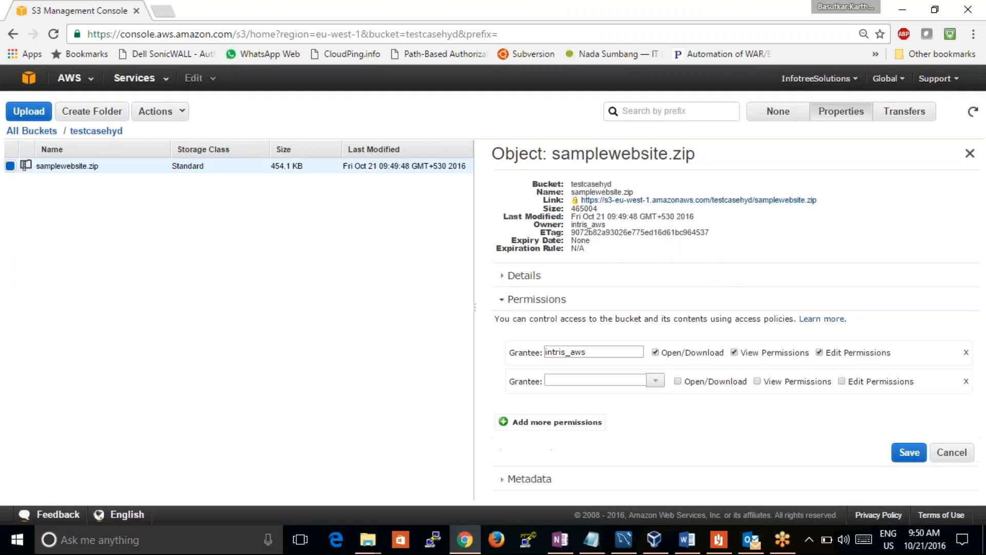
pyautogui.click(655, 380)
pyautogui.click(601, 403)
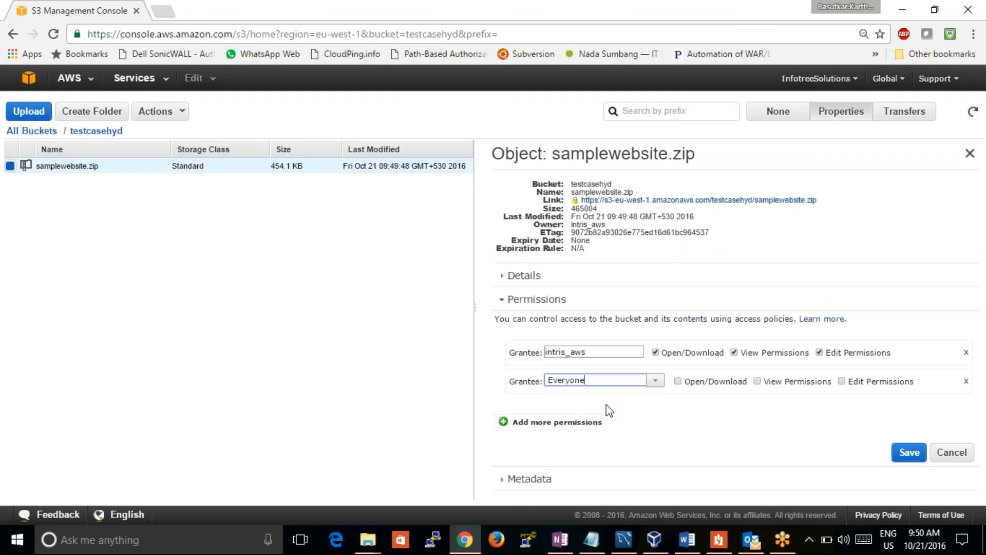
pyautogui.click(680, 381)
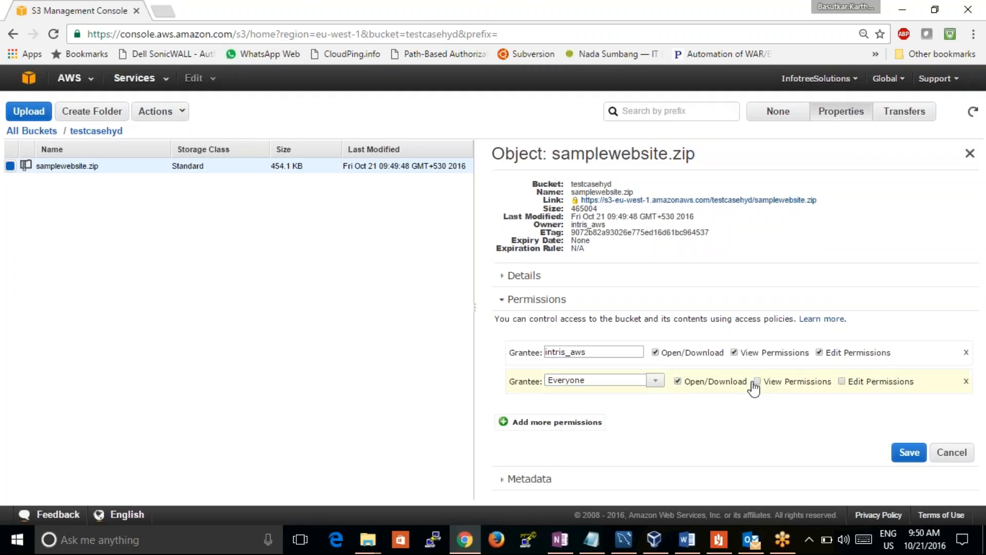
pyautogui.click(774, 384)
pyautogui.click(862, 381)
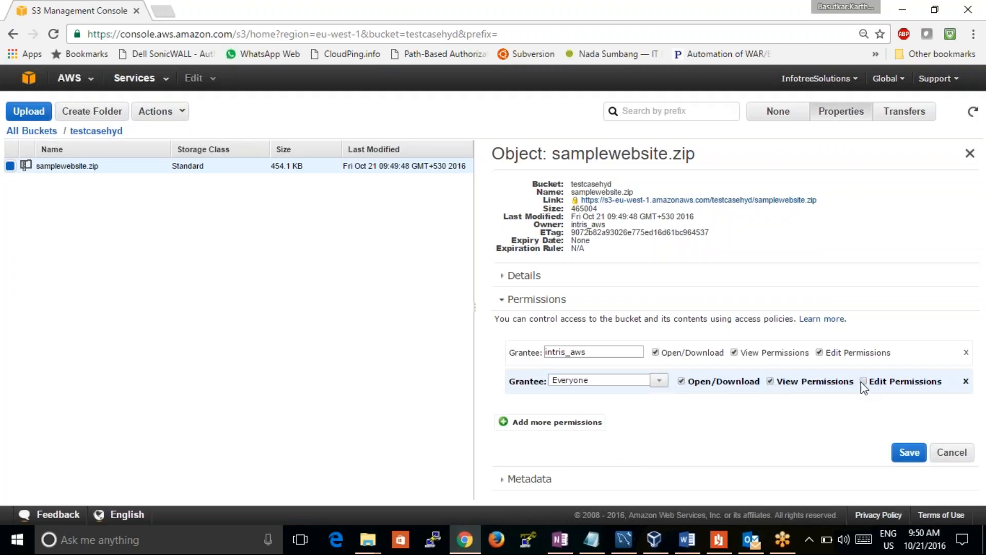
pyautogui.click(910, 452)
# Refresh the bucket, reselect samplewebsite.zip and test its public link by downloading the file
pyautogui.click(976, 116)
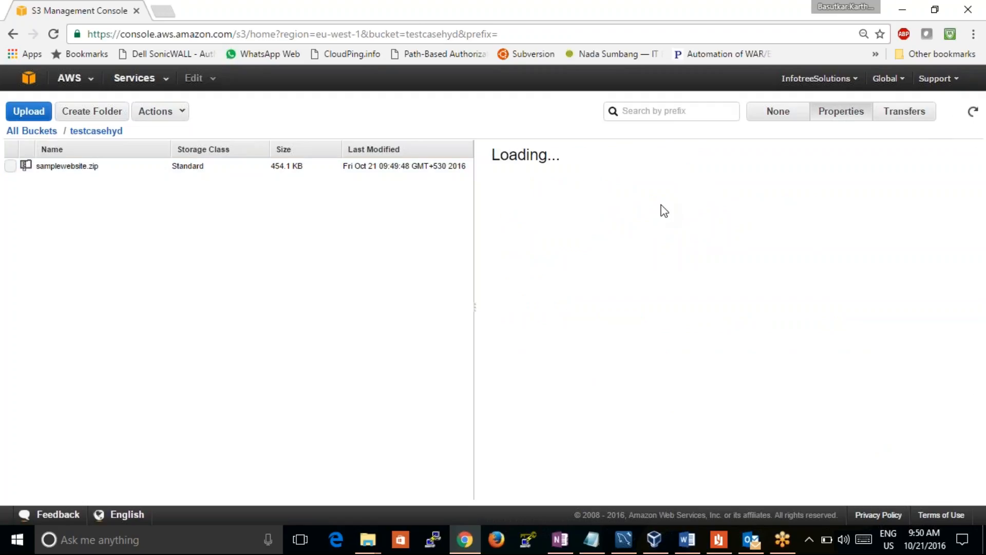
pyautogui.click(422, 167)
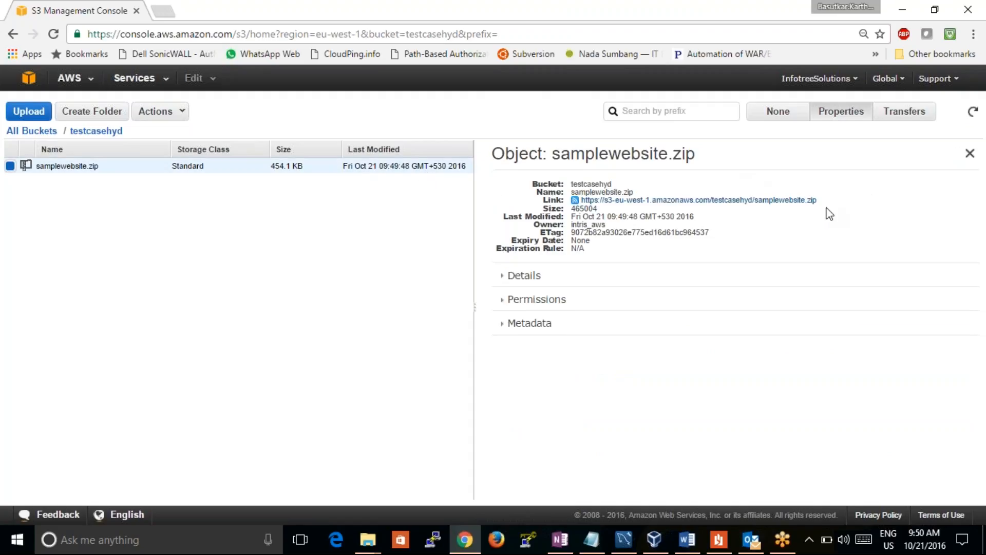
pyautogui.click(799, 200)
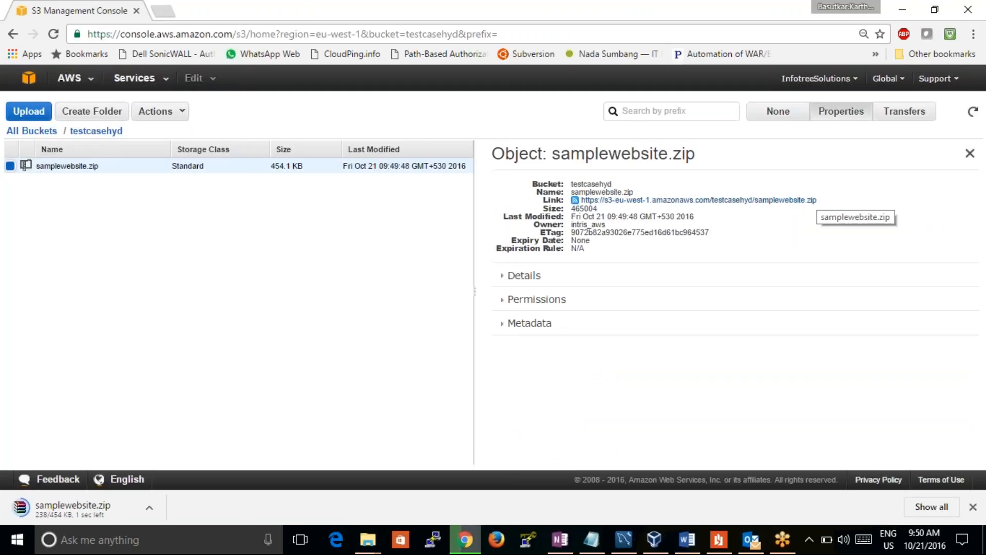
# Dismiss the download scan banner and try to select the link text in the samplewebsite.zip properties
pyautogui.moveTo(828, 197)
pyautogui.mouseDown()
pyautogui.moveTo(615, 182)
pyautogui.moveTo(815, 197)
pyautogui.mouseUp()
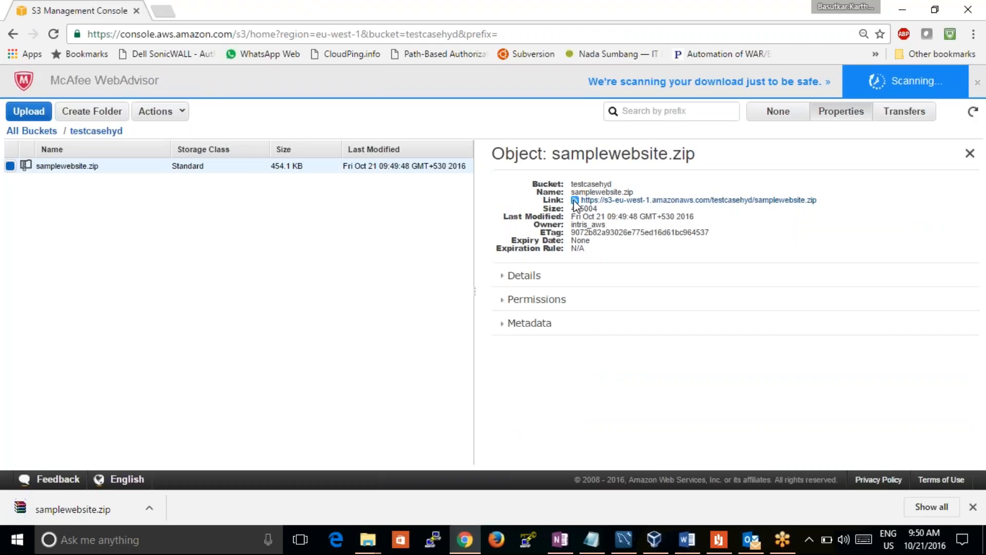
pyautogui.click(978, 82)
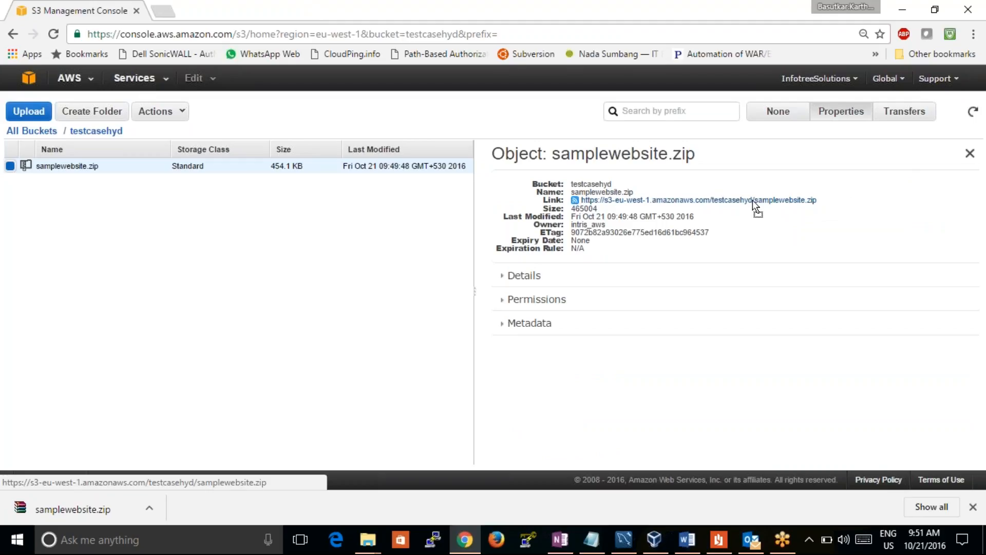
pyautogui.click(584, 204)
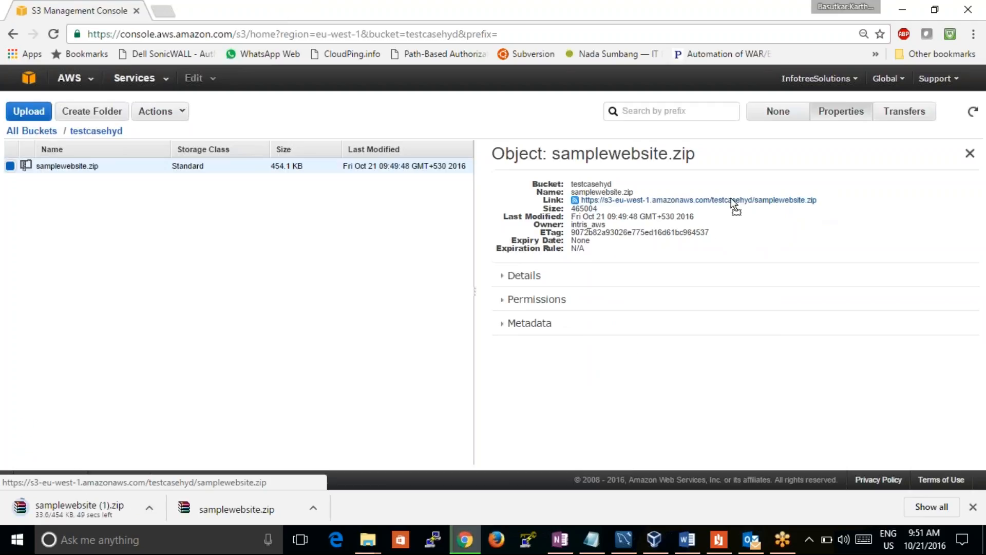
pyautogui.click(506, 278)
pyautogui.click(507, 280)
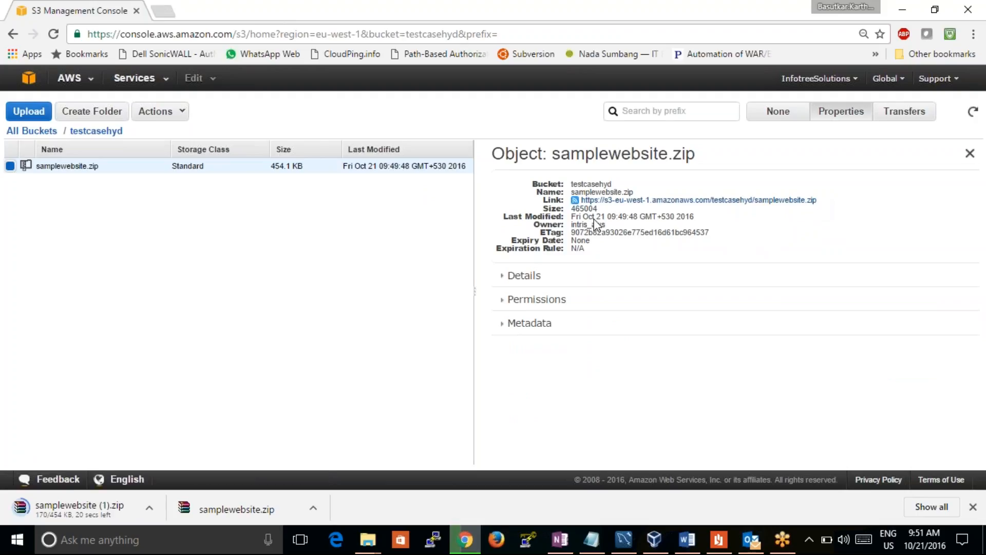
# Copy the samplewebsite.zip link into the open Notepad document below the existing text, preceded by "This is a public link"
pyautogui.moveTo(566, 201); pyautogui.dragTo(830, 211)
pyautogui.hotkey('ctrl', 'c')
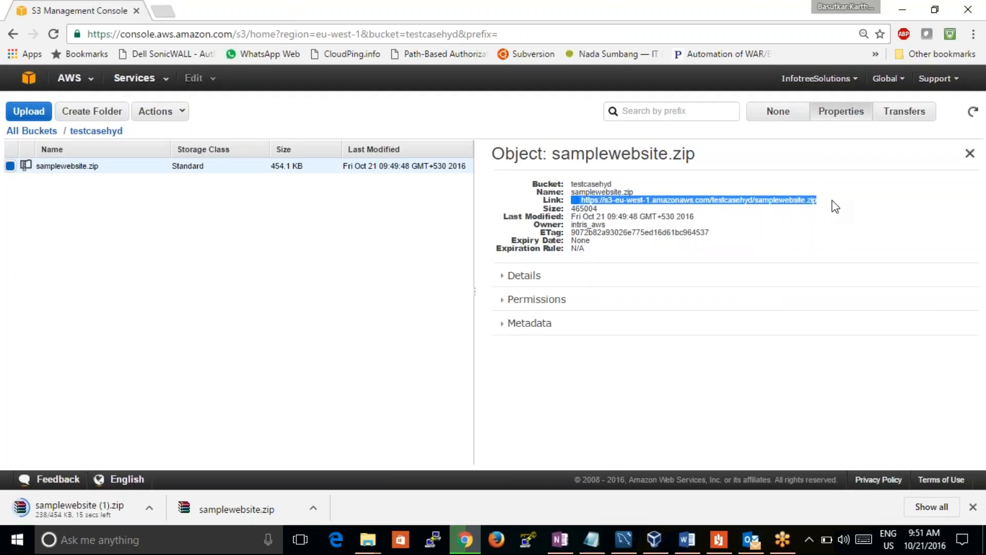
pyautogui.hotkey('alt', 'Tab')
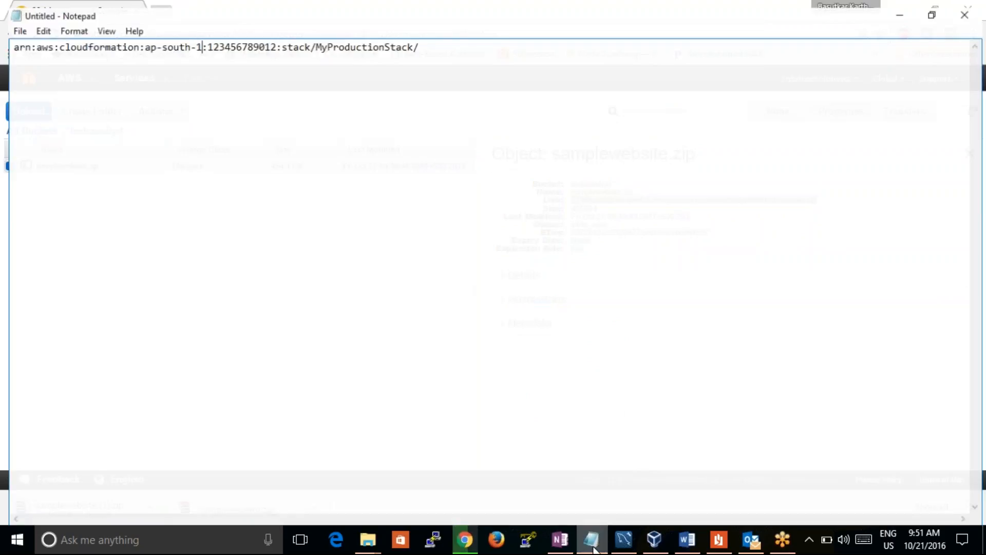
pyautogui.click(484, 38)
pyautogui.press('Return')
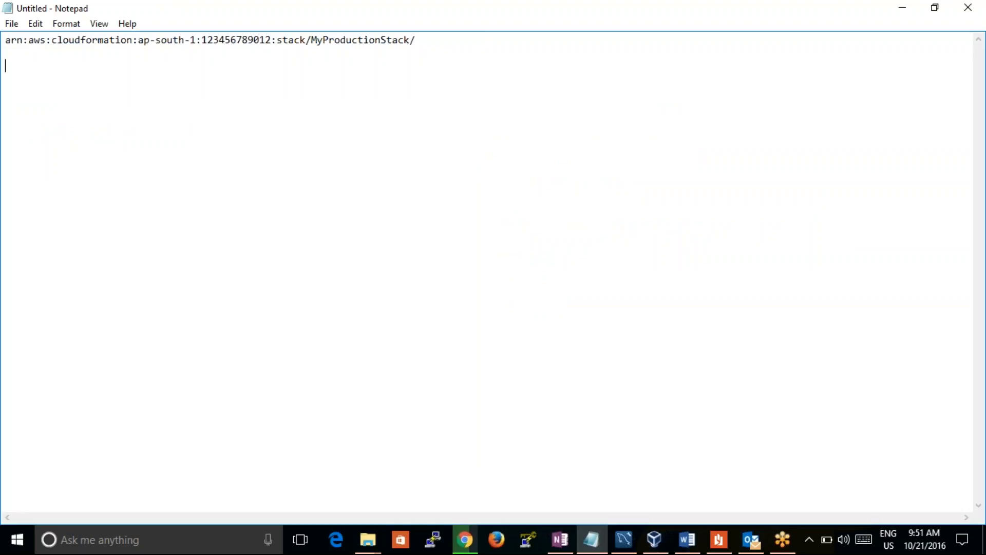
pyautogui.press('Return')
pyautogui.write('This is a public link')
pyautogui.hotkey('ctrl', 'v')
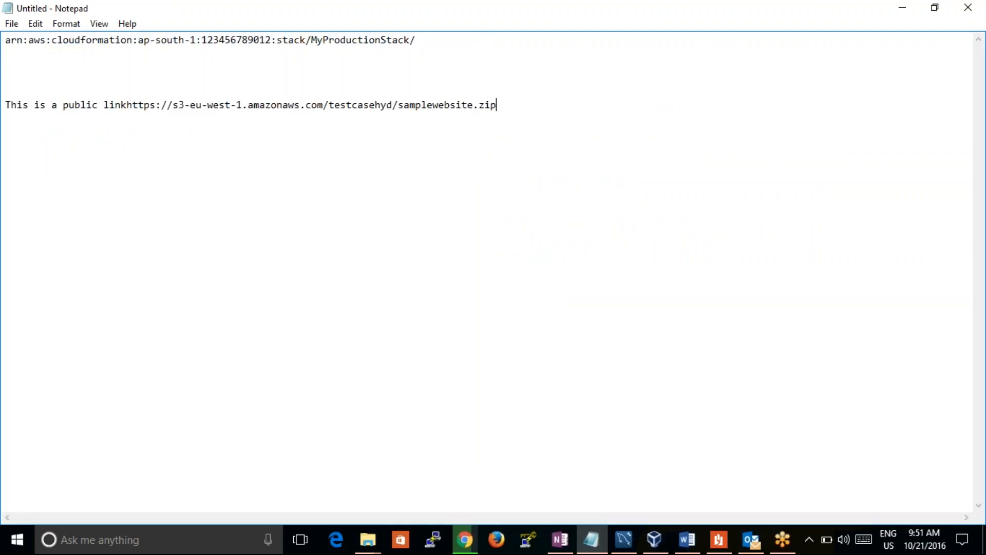
pyautogui.moveTo(497, 106); pyautogui.dragTo(128, 102)
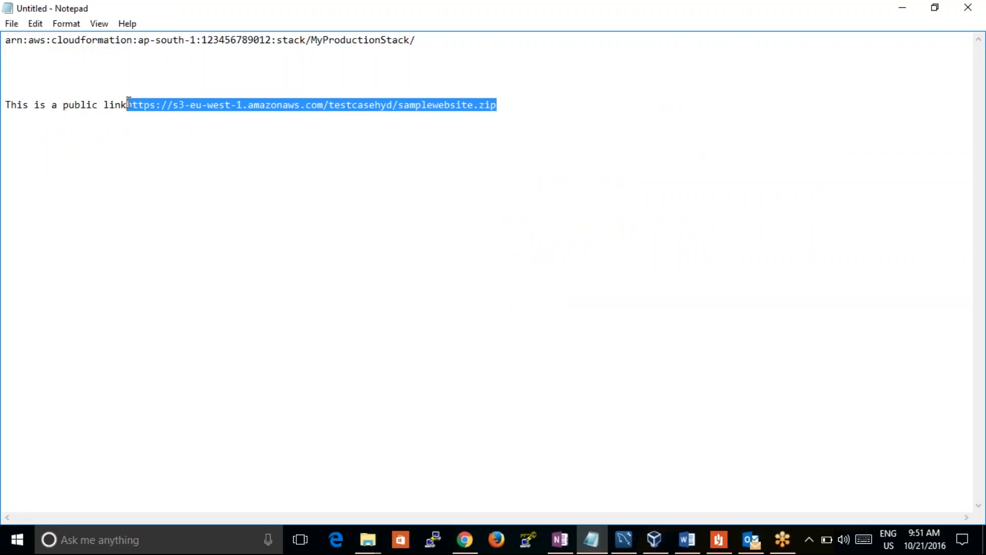
# Switch back to Google Chrome and return to the AWS console home page with all services listed
pyautogui.click(465, 540)
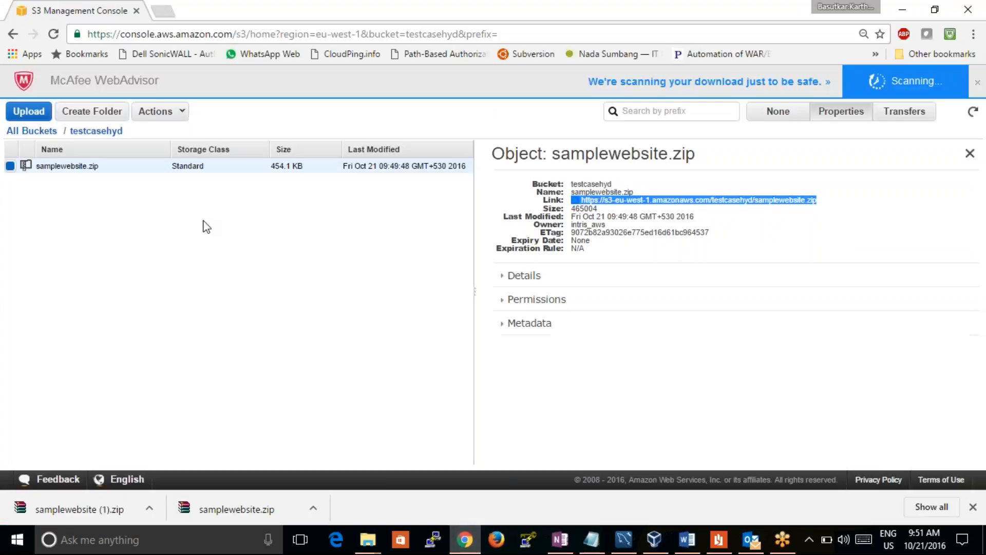
pyautogui.click(29, 79)
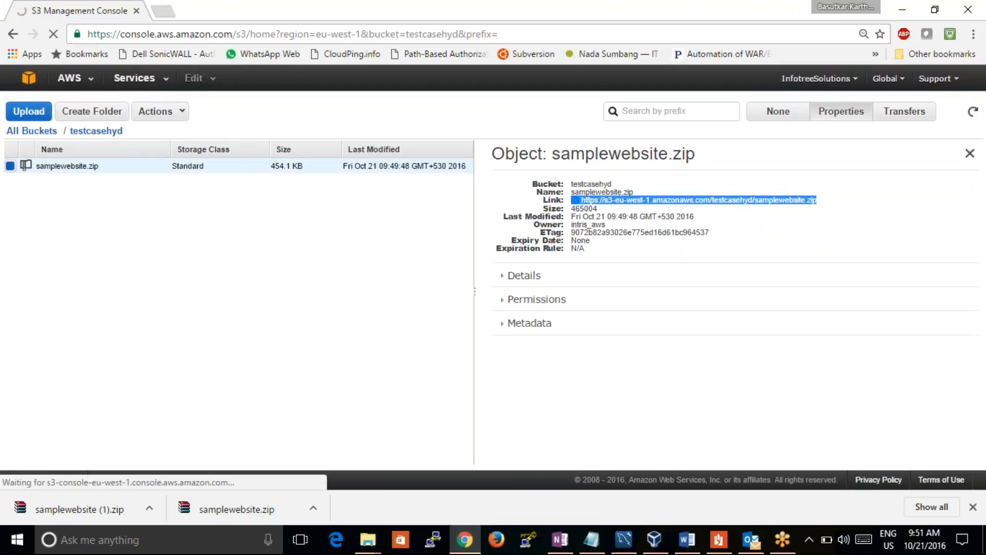
pyautogui.click(54, 34)
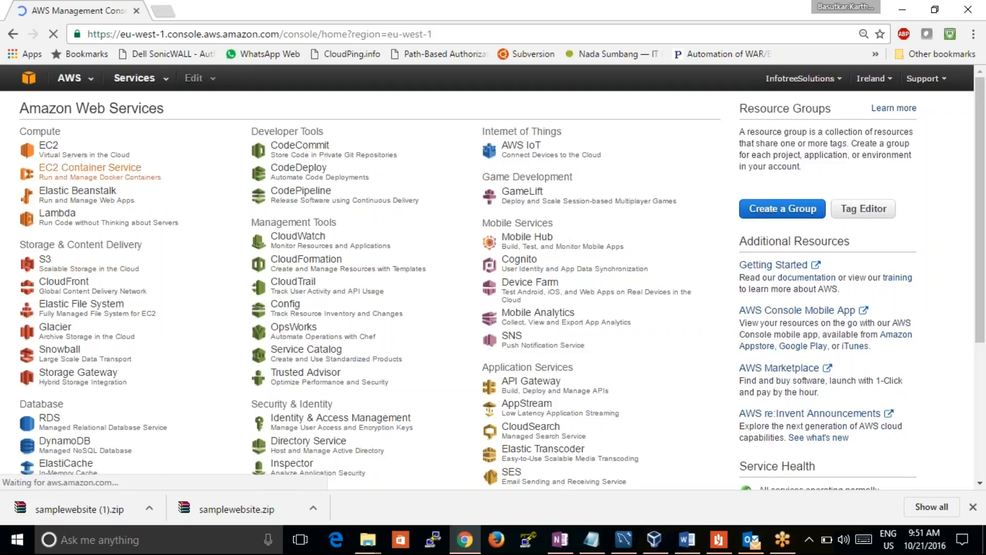
# Open CodeDeploy, change the console region to Asia Pacific (Mumbai) and reload the page to check the selected region
pyautogui.click(290, 172)
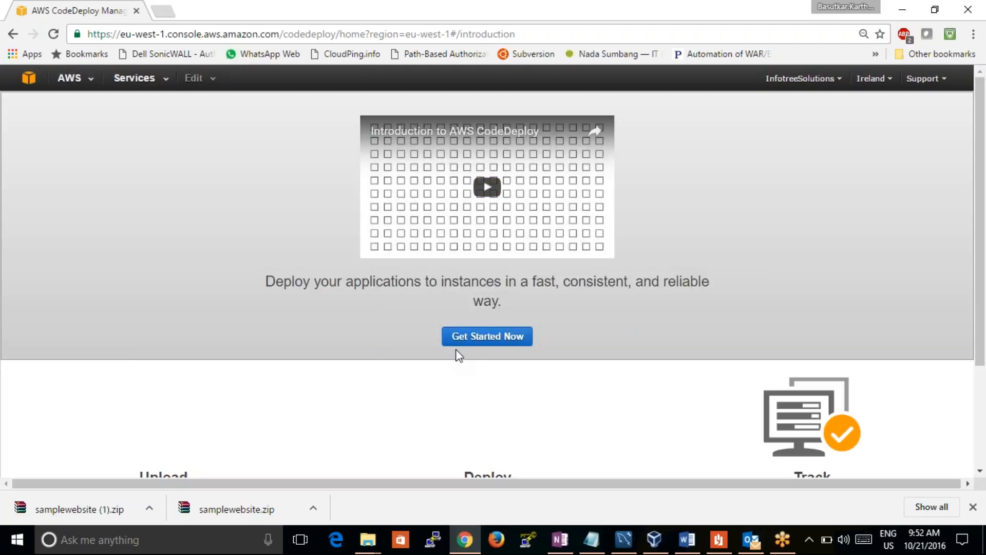
pyautogui.click(870, 83)
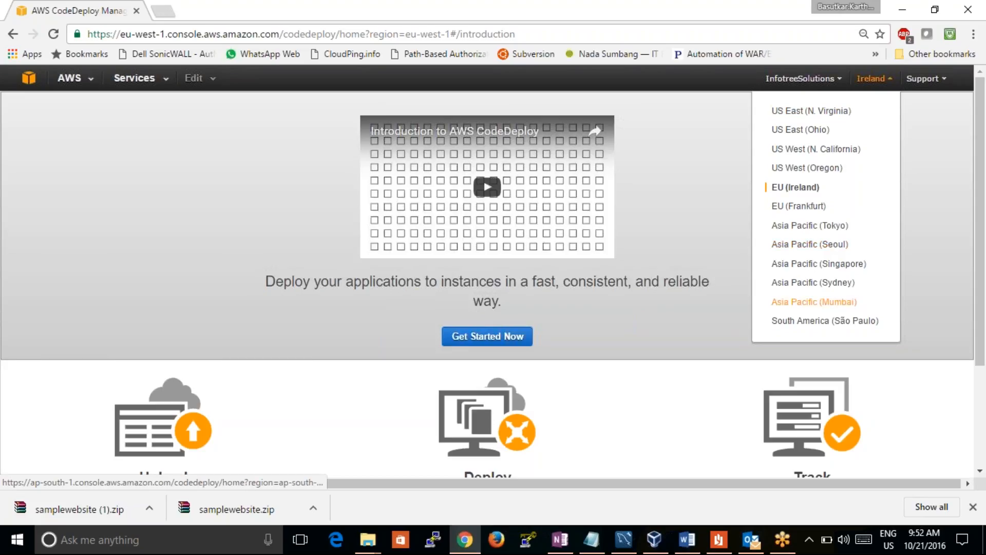
pyautogui.click(812, 302)
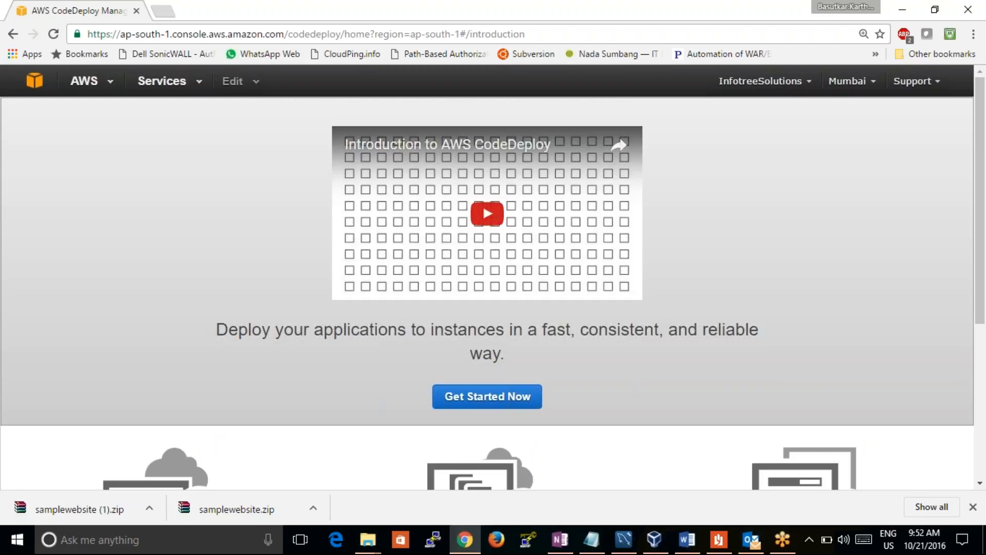
pyautogui.click(51, 35)
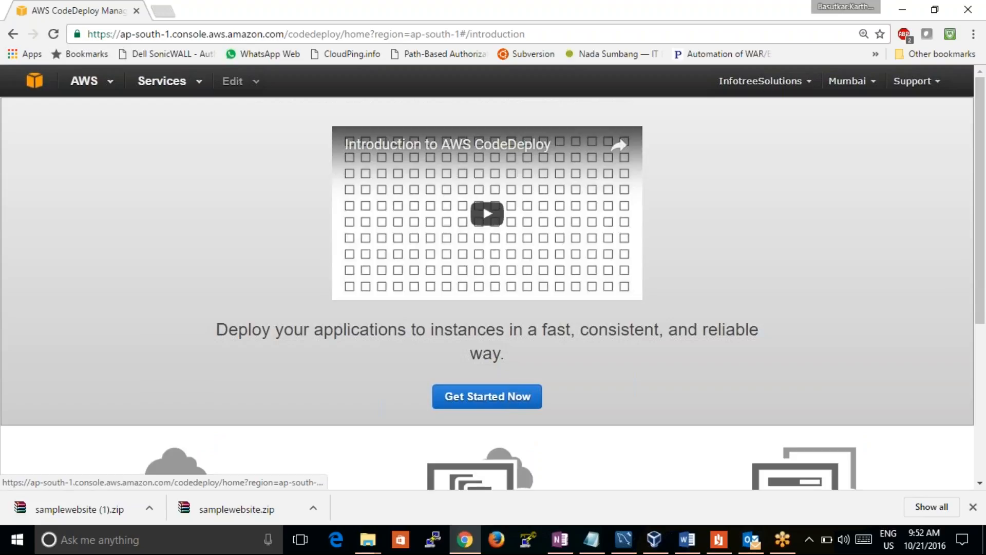
pyautogui.click(852, 84)
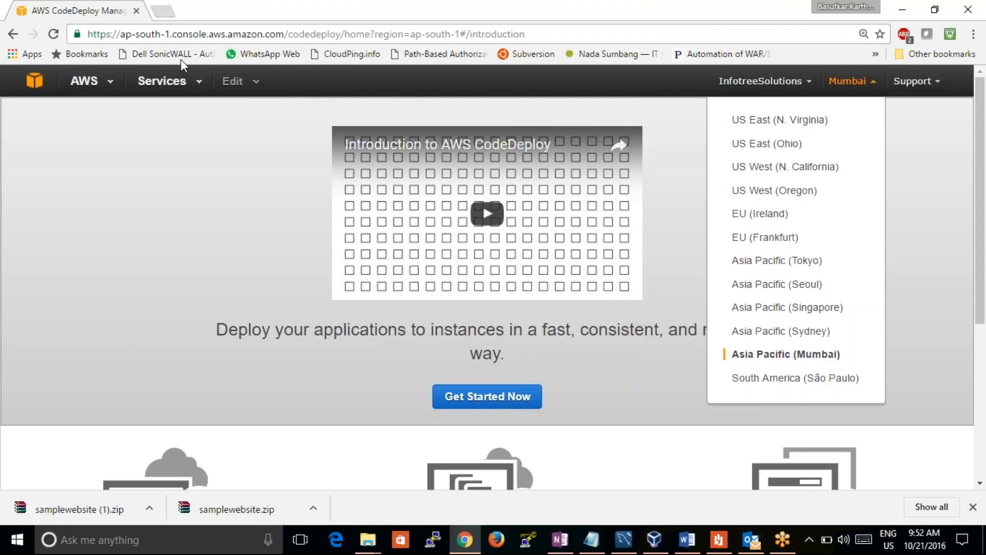
# Return to the console home page, reopen CodeDeploy in the Mumbai region and open the testcaseapp application
pyautogui.click(34, 81)
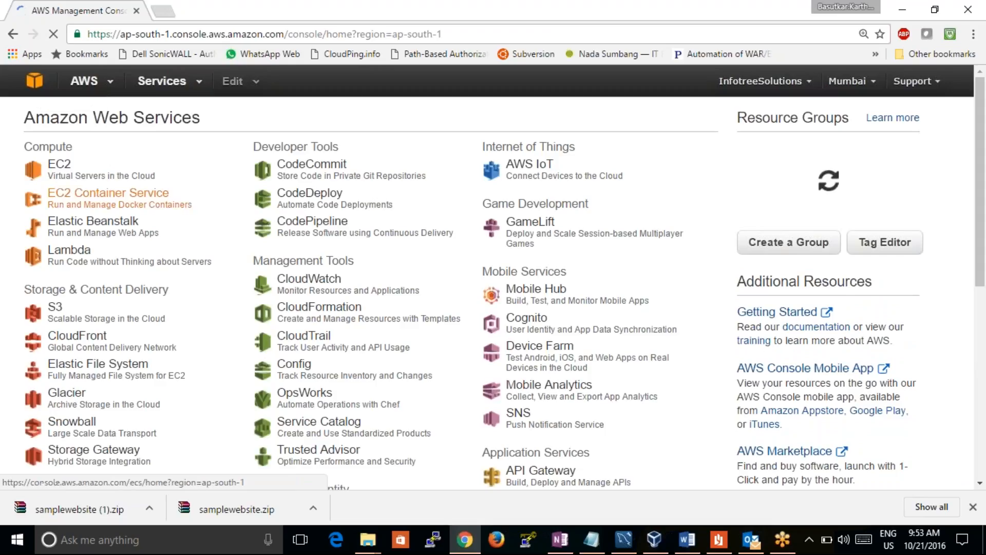
pyautogui.click(303, 208)
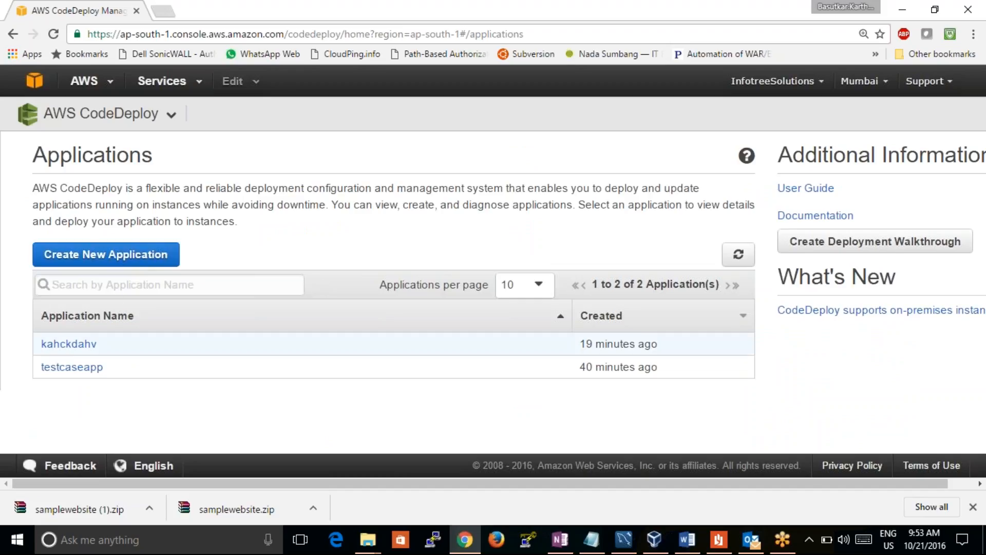
pyautogui.click(97, 368)
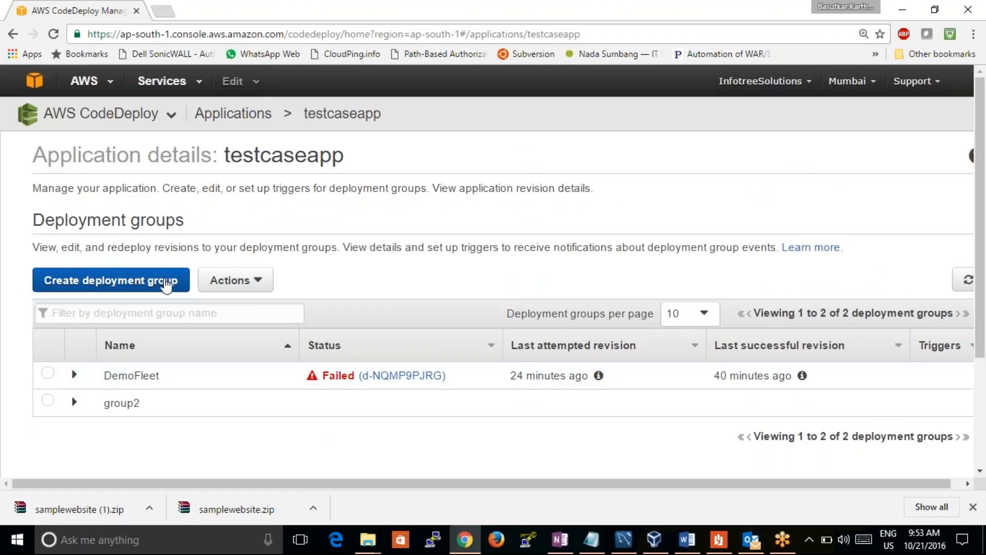
# Open the DemoFleet deployment group for editing, look over its settings and return to the testcaseapp details without changes
pyautogui.click(137, 377)
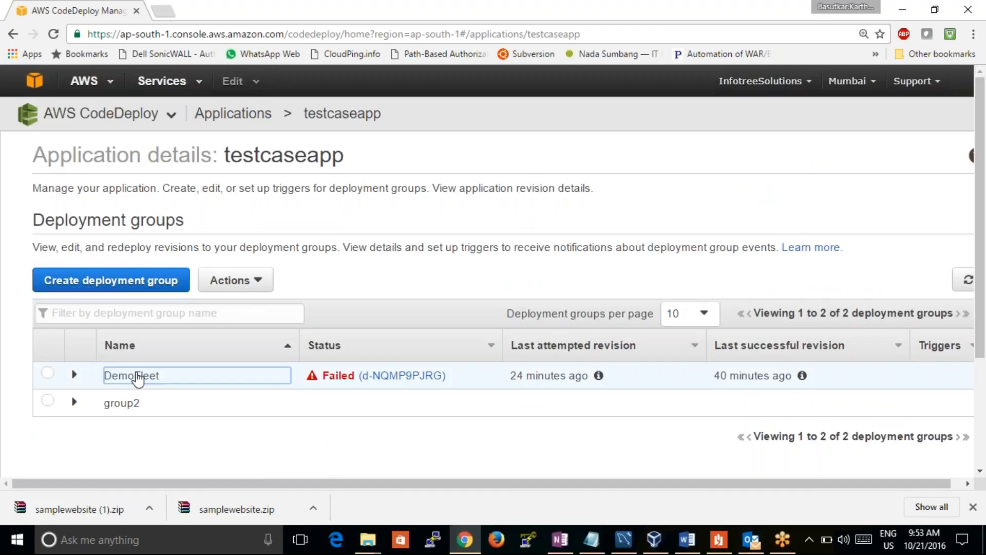
pyautogui.click(47, 373)
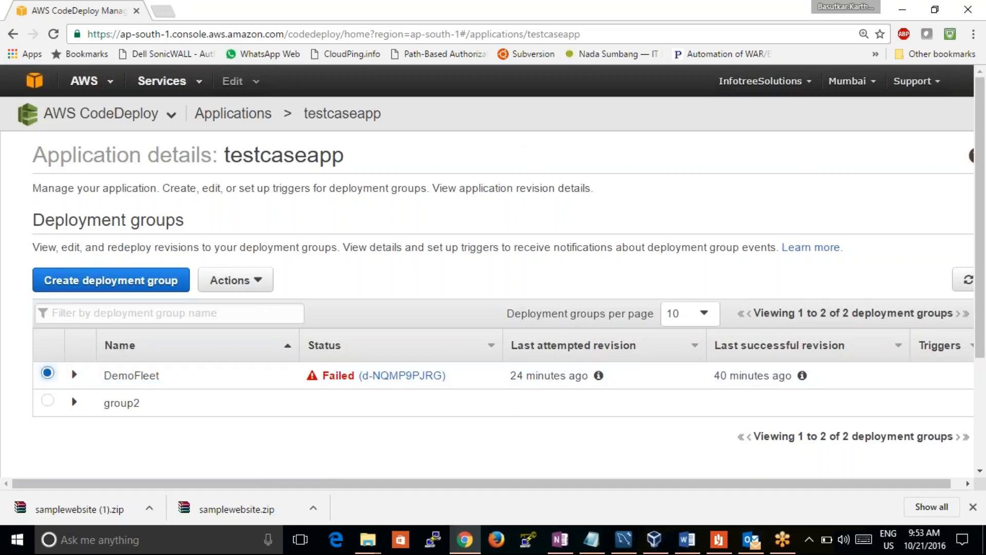
pyautogui.click(239, 283)
pyautogui.click(230, 306)
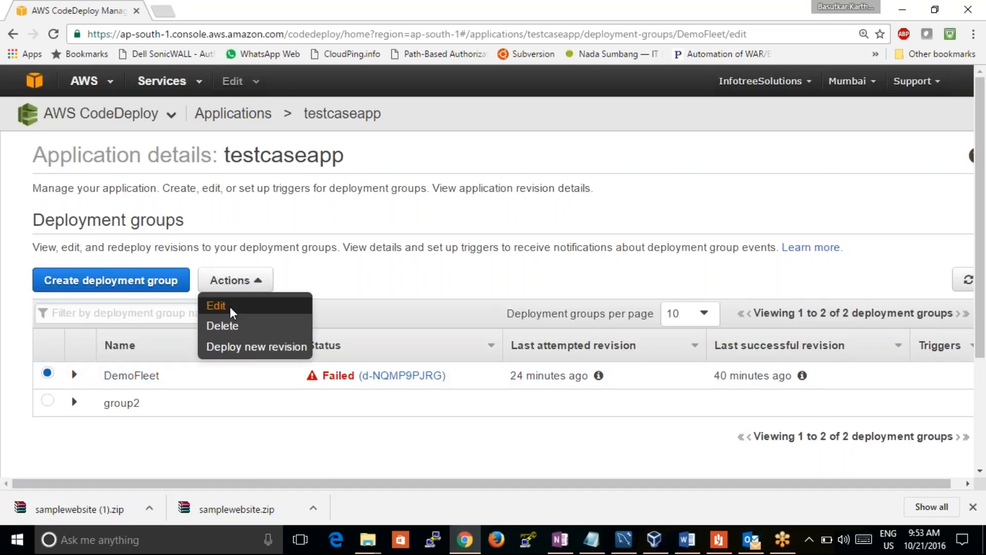
pyautogui.moveTo(981, 151); pyautogui.dragTo(961, 78)
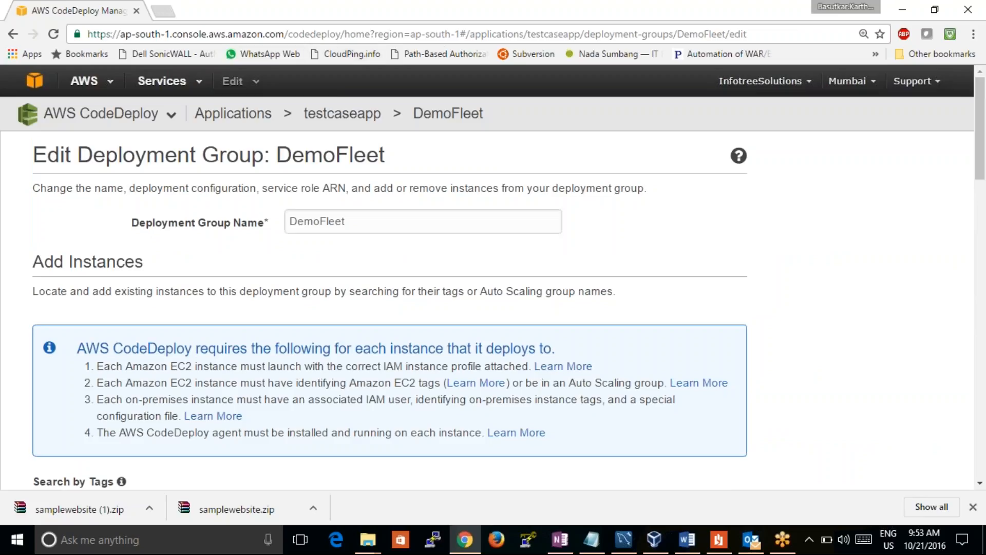
pyautogui.click(15, 37)
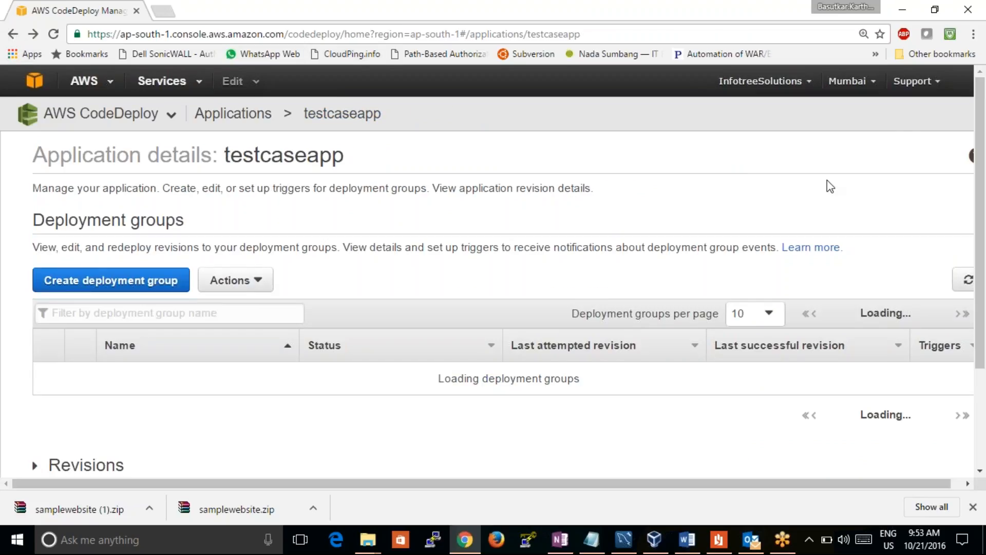
# Show the revisions of testcaseapp and expand the details of the RealEstate+Free+Website+Template+-+Free-CSS.com.zip revision
pyautogui.moveTo(981, 123); pyautogui.dragTo(981, 229)
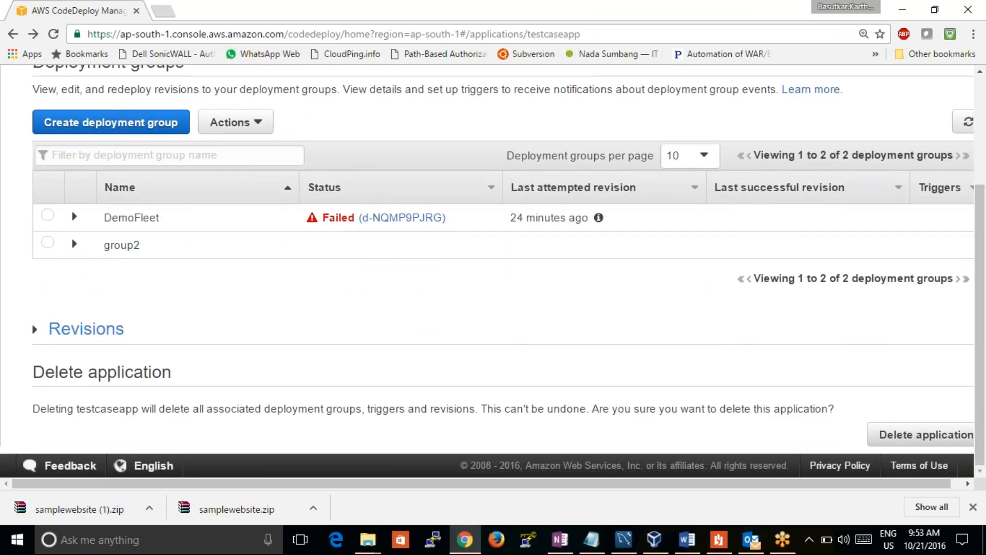
pyautogui.click(43, 335)
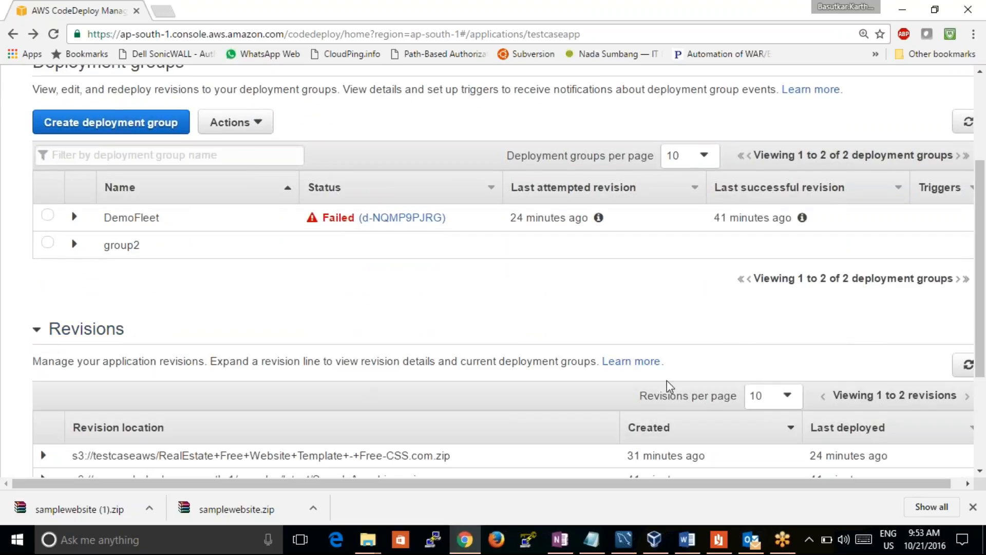
pyautogui.moveTo(981, 246); pyautogui.dragTo(984, 339)
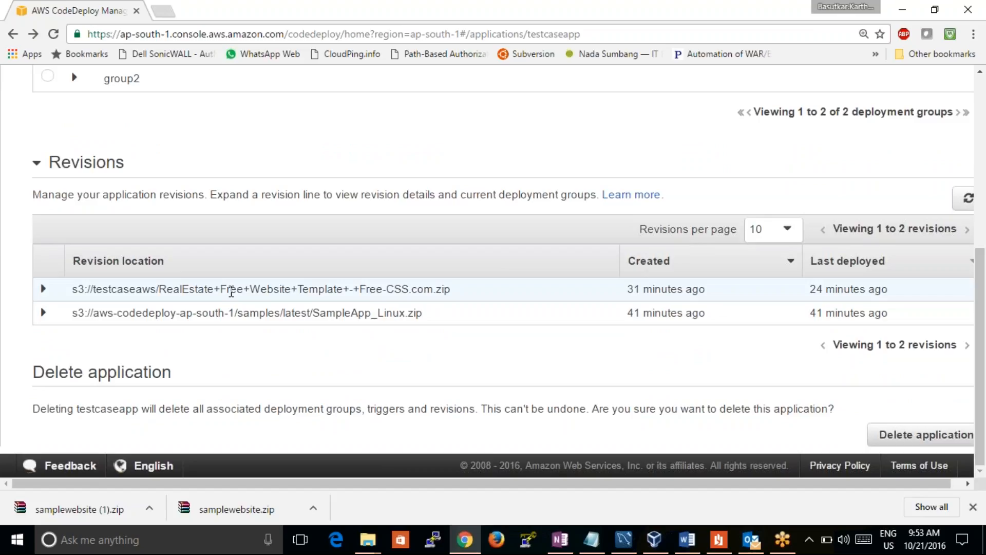
pyautogui.click(231, 291)
pyautogui.click(44, 289)
pyautogui.moveTo(980, 229); pyautogui.dragTo(981, 267)
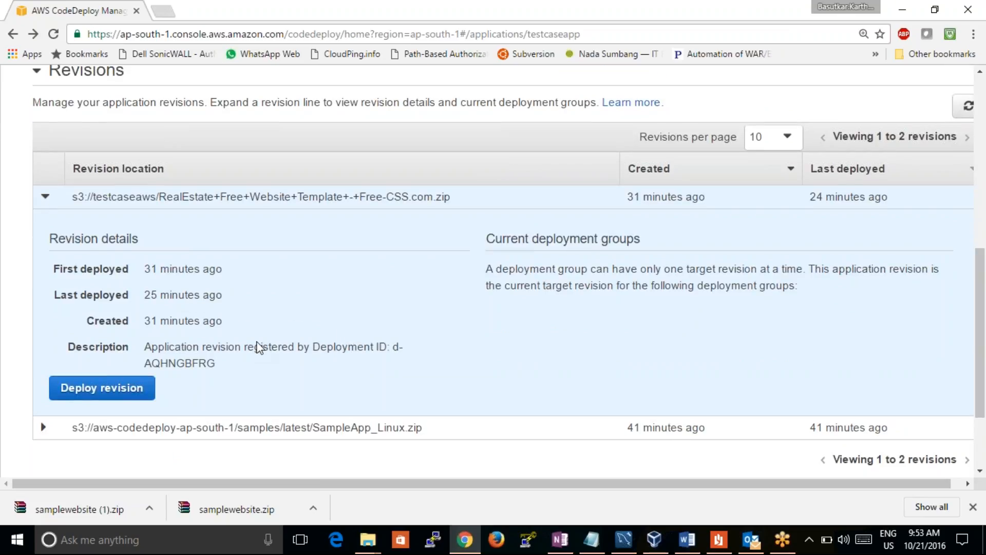
pyautogui.moveTo(982, 278); pyautogui.dragTo(981, 262)
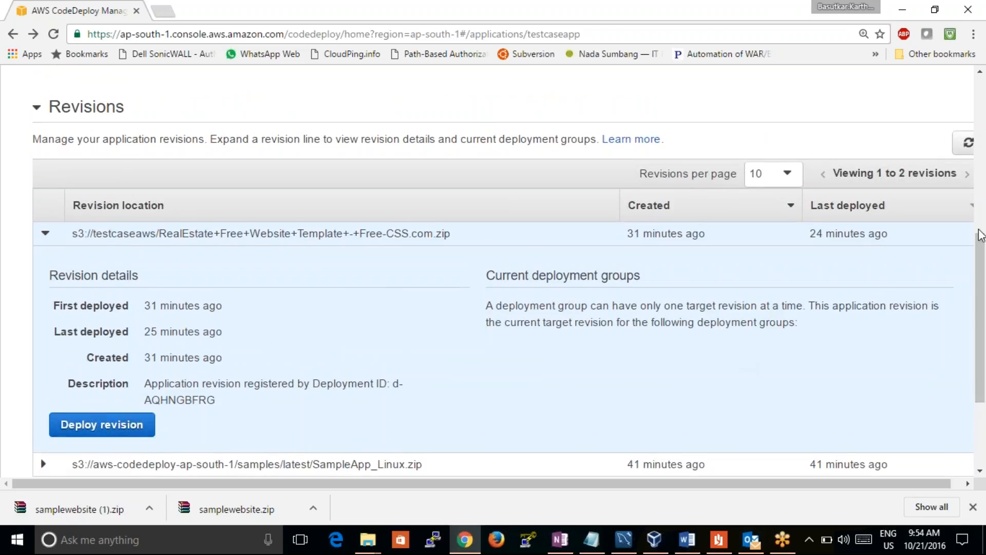
# Start a new deployment from the expanded RealEstate revision, with application testcaseapp and deployment group DemoFleet
pyautogui.moveTo(981, 255); pyautogui.dragTo(945, 142)
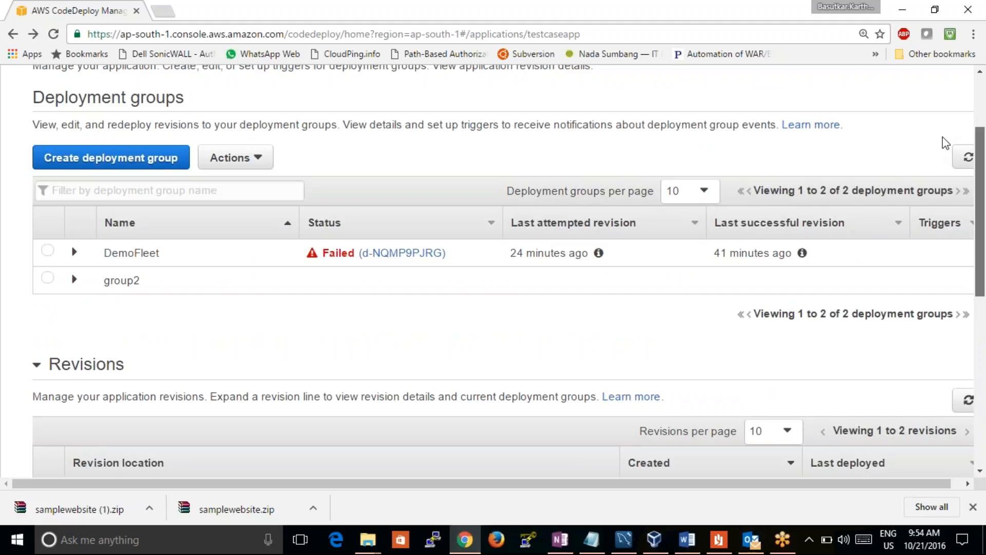
pyautogui.moveTo(945, 143); pyautogui.dragTo(949, 86)
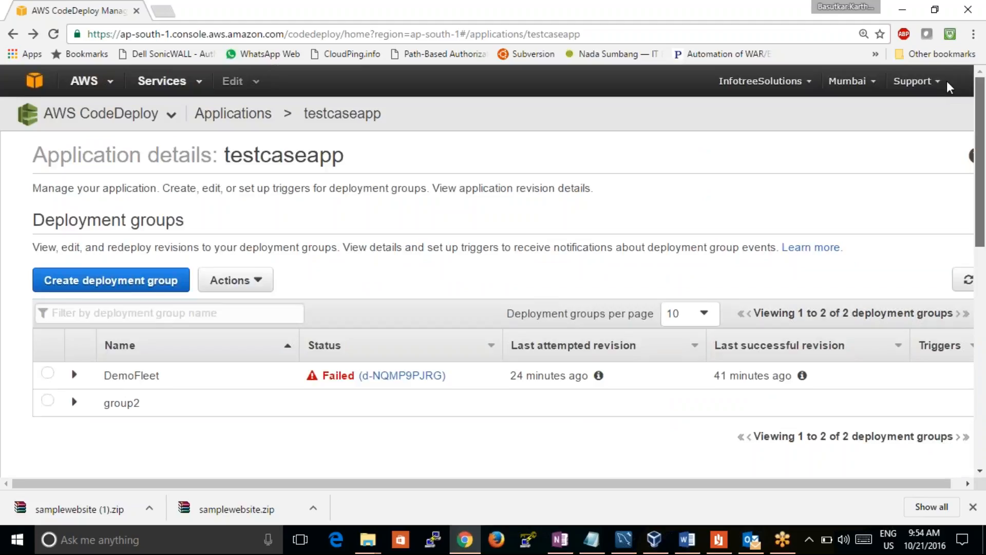
pyautogui.moveTo(948, 84); pyautogui.dragTo(981, 373)
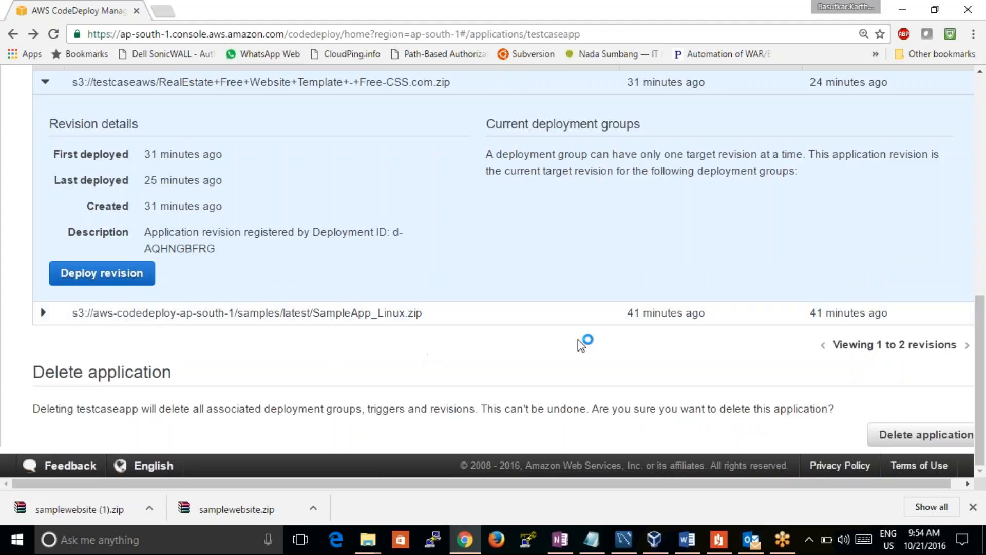
pyautogui.click(120, 279)
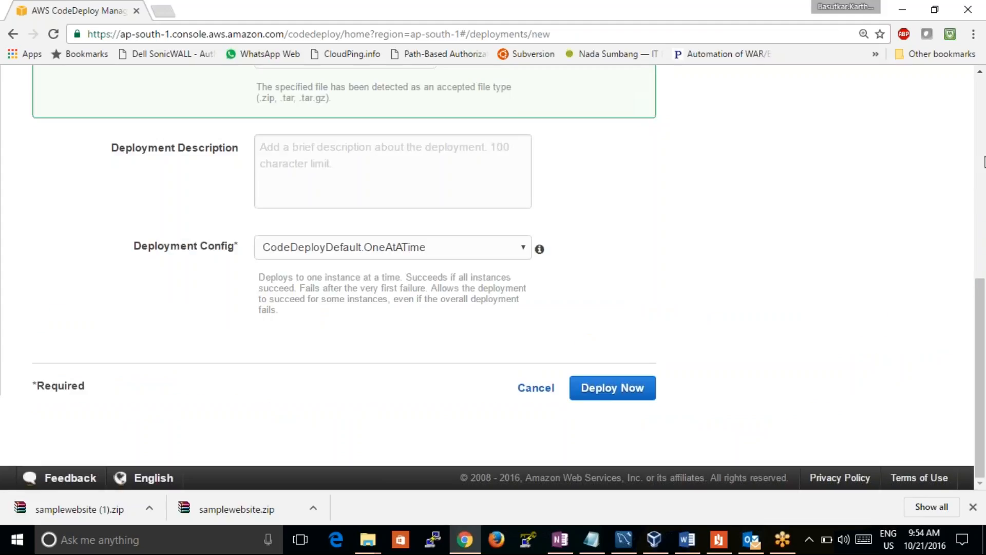
pyautogui.click(980, 72)
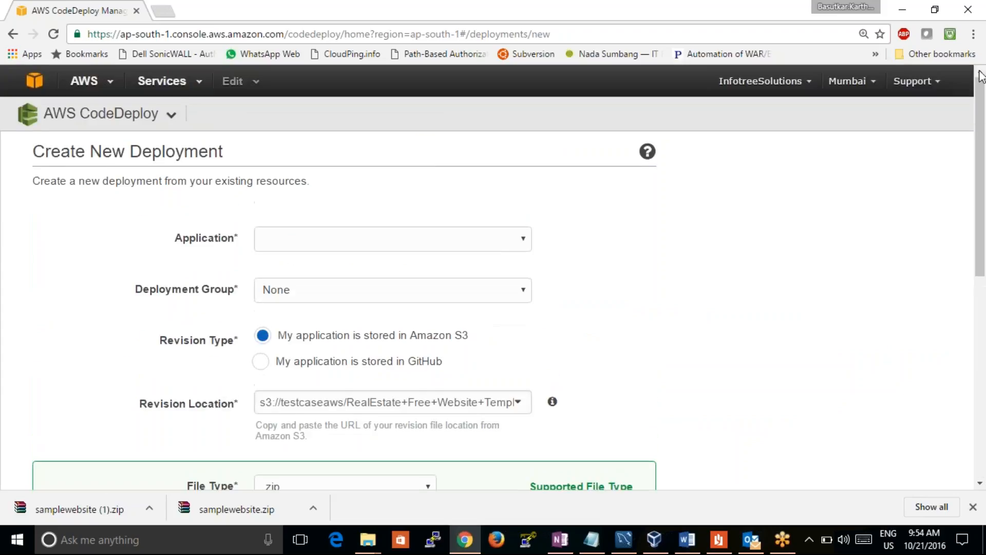
pyautogui.click(343, 246)
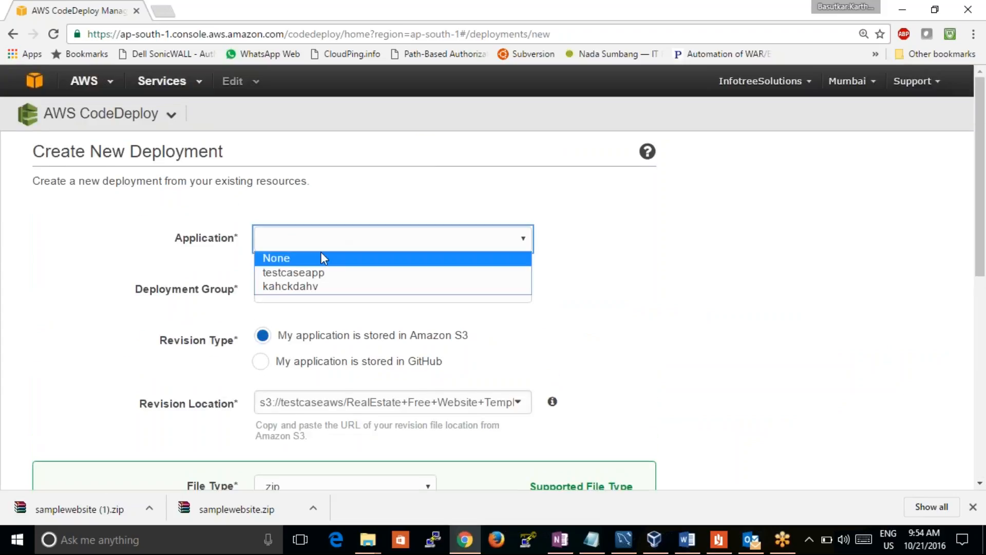
pyautogui.click(319, 273)
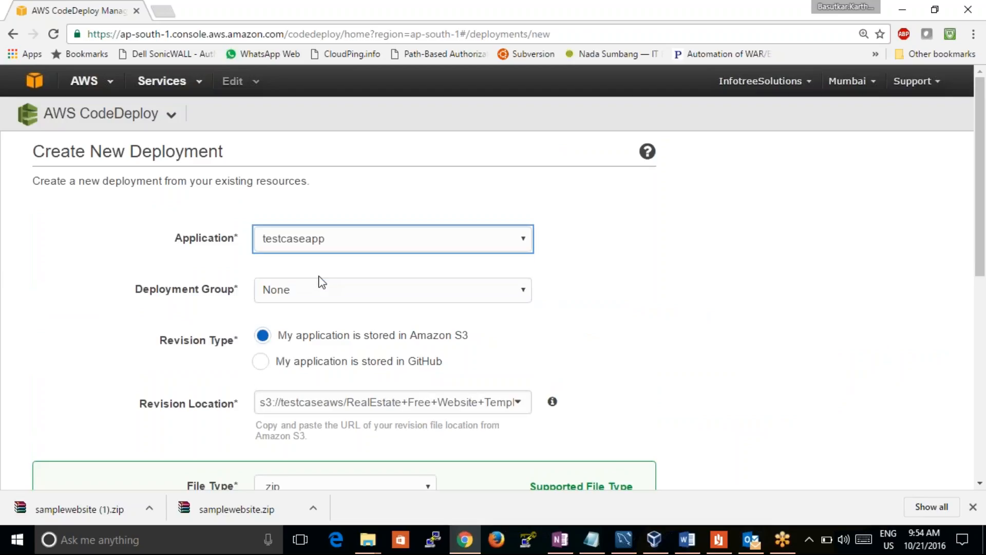
pyautogui.click(345, 291)
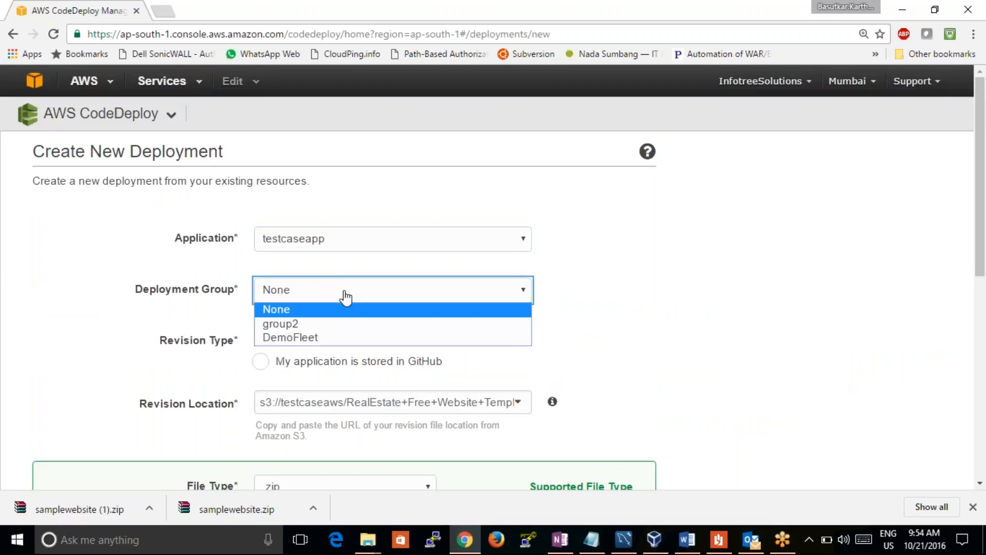
pyautogui.click(326, 337)
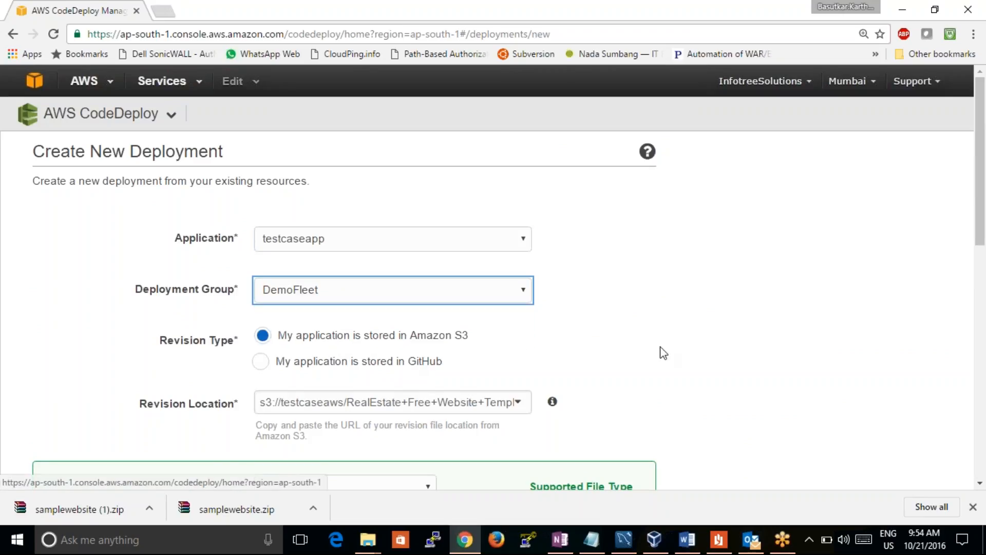
pyautogui.scroll(-5, 976, 283)
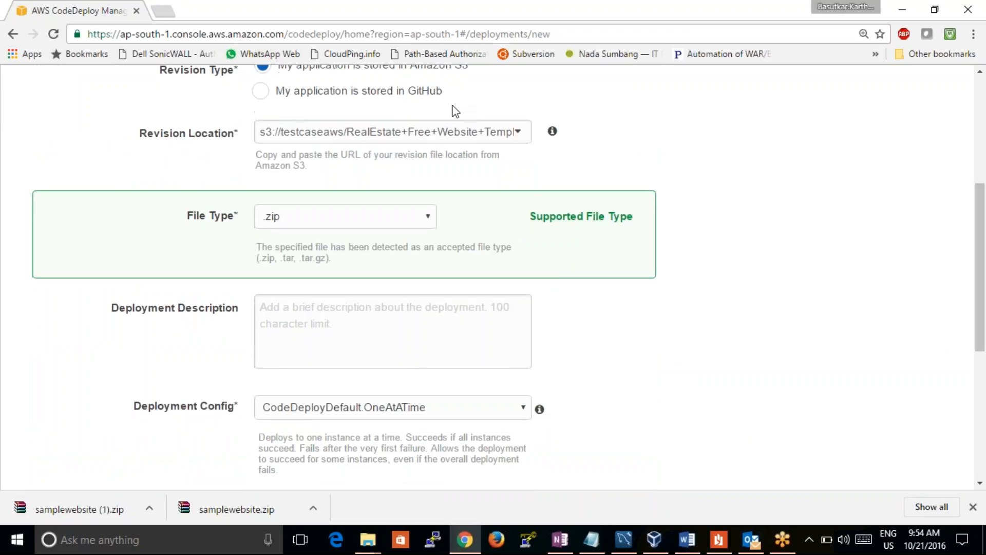
pyautogui.click(437, 129)
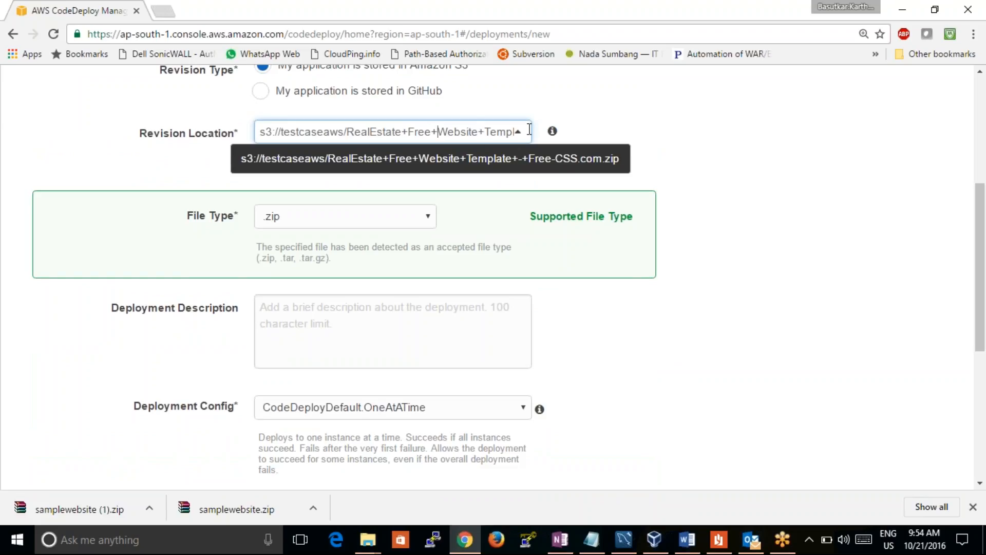
pyautogui.press('BackSpace')
pyautogui.press('BackSpace')
pyautogui.press('BackSpace')
pyautogui.press('BackSpace')
pyautogui.press('BackSpace')
pyautogui.press('BackSpace')
pyautogui.press('BackSpace')
pyautogui.press('BackSpace')
pyautogui.press('BackSpace')
pyautogui.press('BackSpace')
pyautogui.press('BackSpace')
pyautogui.press('BackSpace')
pyautogui.press('BackSpace')
pyautogui.press('BackSpace')
pyautogui.press('BackSpace')
pyautogui.press('BackSpace')
pyautogui.press('BackSpace')
pyautogui.press('BackSpace')
pyautogui.press('BackSpace')
pyautogui.press('BackSpace')
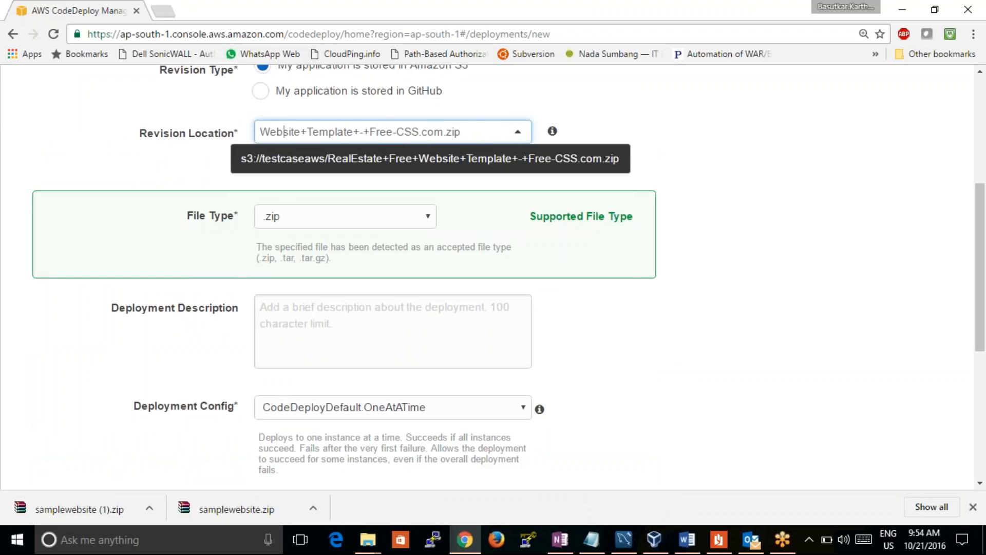
pyautogui.press('BackSpace')
pyautogui.press('BackSpace')
pyautogui.press('BackSpace')
pyautogui.press('BackSpace')
pyautogui.press('BackSpace')
pyautogui.press('BackSpace')
pyautogui.press('BackSpace')
pyautogui.press('BackSpace')
pyautogui.press('BackSpace')
pyautogui.press('BackSpace')
pyautogui.press('BackSpace')
pyautogui.press('BackSpace')
pyautogui.press('BackSpace')
pyautogui.press('BackSpace')
pyautogui.press('BackSpace')
pyautogui.press('BackSpace')
pyautogui.press('BackSpace')
pyautogui.press('BackSpace')
pyautogui.press('BackSpace')
pyautogui.press('BackSpace')
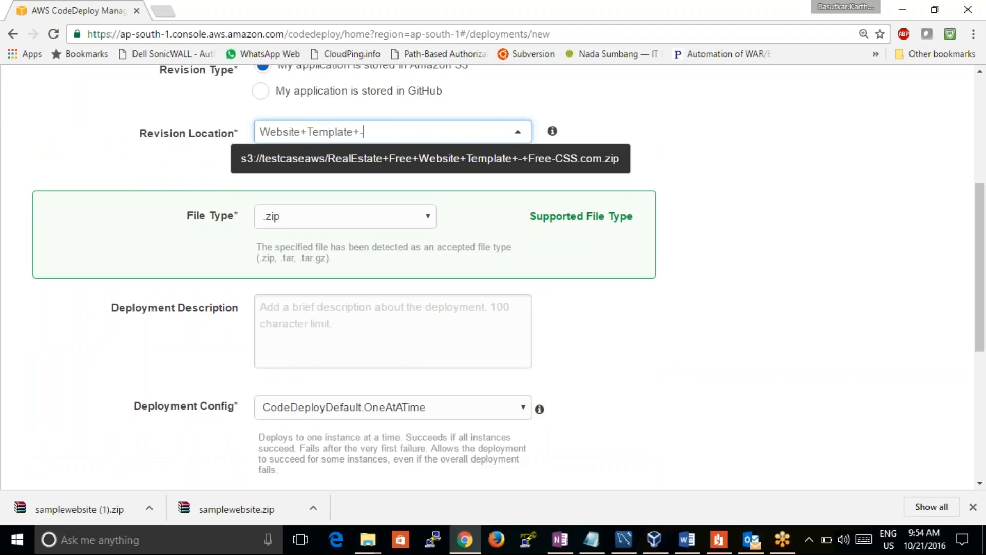
pyautogui.hotkey('ctrl', 'v')
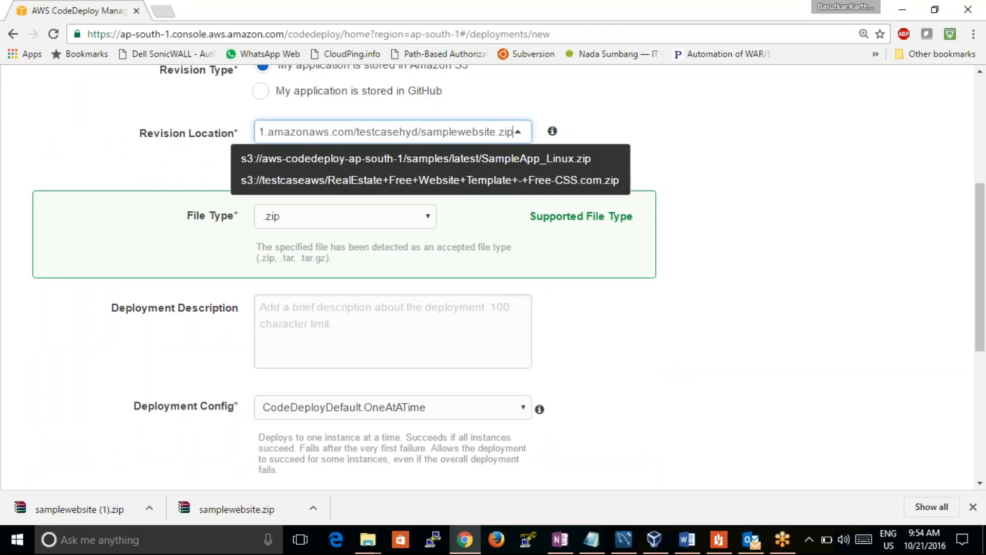
pyautogui.click(750, 100)
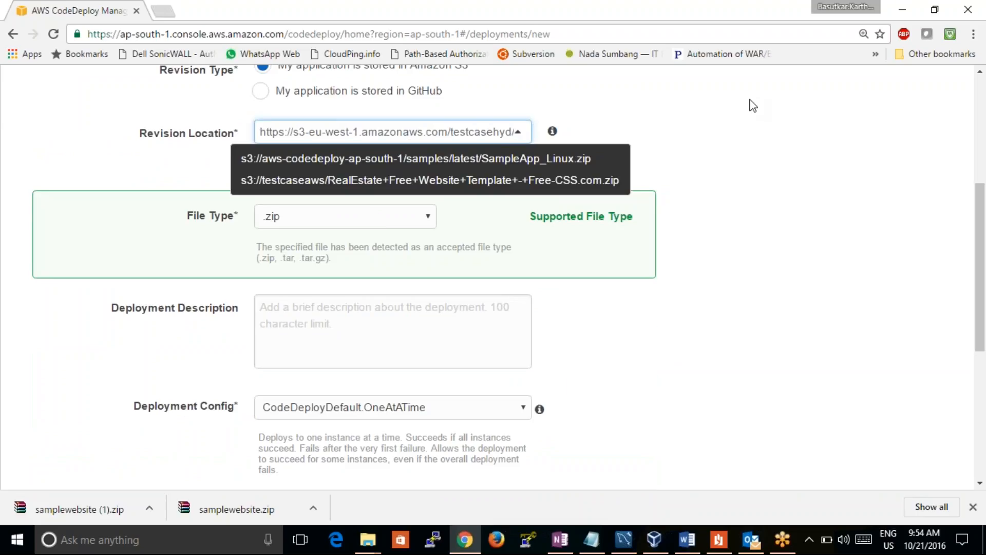
# Look at the GitHub revision type, set it back to Amazon S3 and open the revision location for editing
pyautogui.scroll(2, 957, 168)
pyautogui.scroll(-1, 951, 211)
pyautogui.scroll(-1, 952, 222)
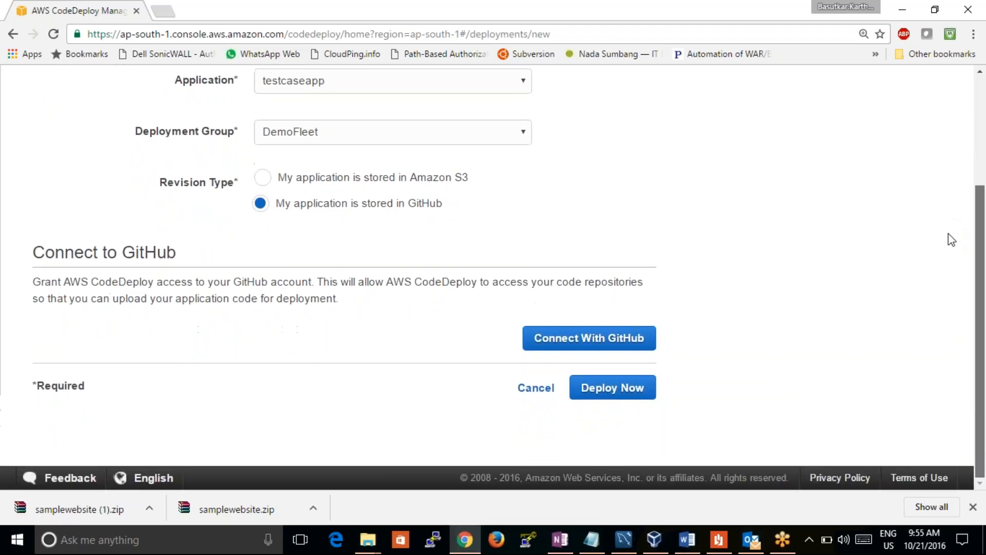
pyautogui.click(462, 180)
pyautogui.click(471, 249)
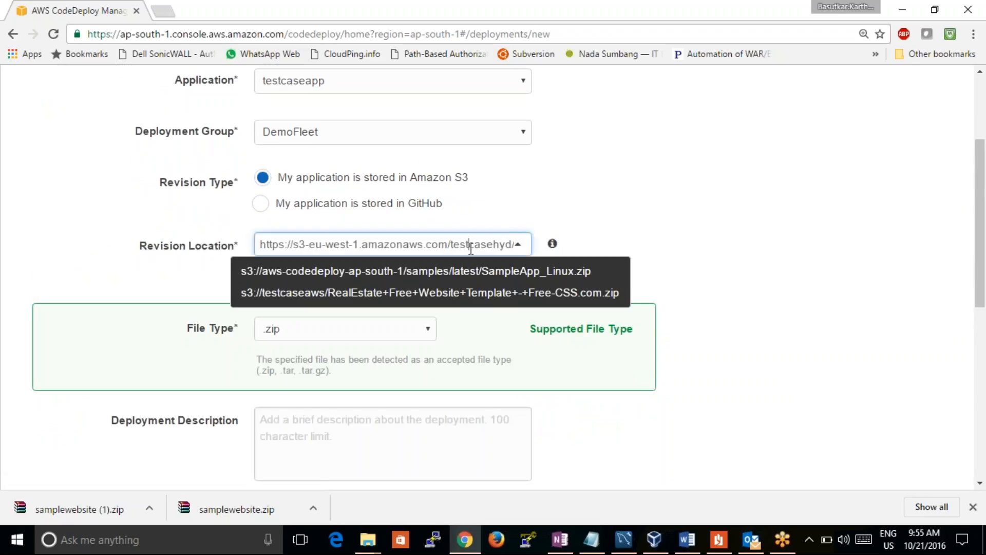
# Check the revision location through to its samplewebsite.zip ending, keeping Amazon S3 as the revision type
pyautogui.press('Right')
pyautogui.press('Right')
pyautogui.press('Right')
pyautogui.press('Right')
pyautogui.press('Right')
pyautogui.press('Right')
pyautogui.press('Right')
pyautogui.press('Right')
pyautogui.press('Right')
pyautogui.press('Right')
pyautogui.press('Right')
pyautogui.press('Right')
pyautogui.press('Right')
pyautogui.press('Right')
pyautogui.press('Right')
pyautogui.press('Right')
pyautogui.press('Right')
pyautogui.press('Right')
pyautogui.press('Right')
pyautogui.press('Right')
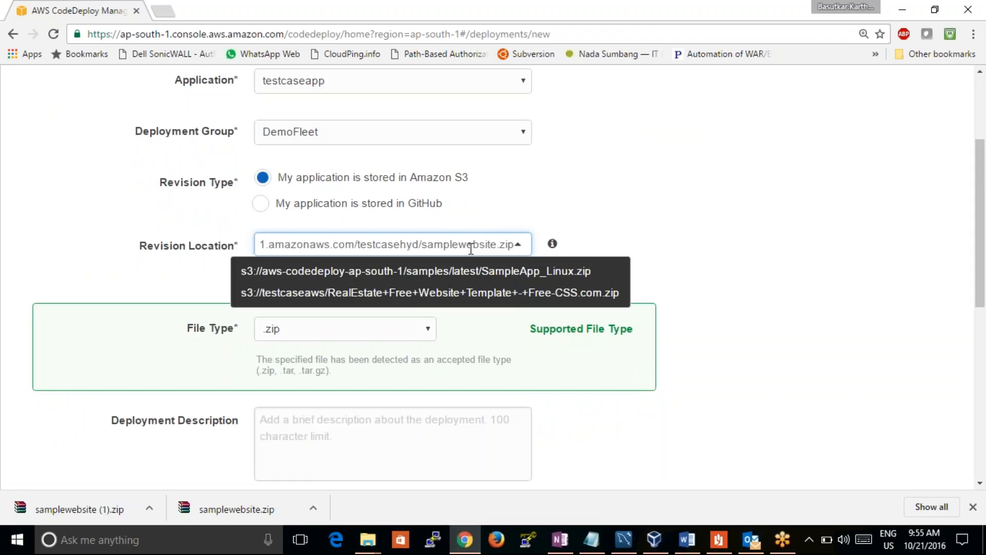
pyautogui.click(631, 214)
pyautogui.click(430, 179)
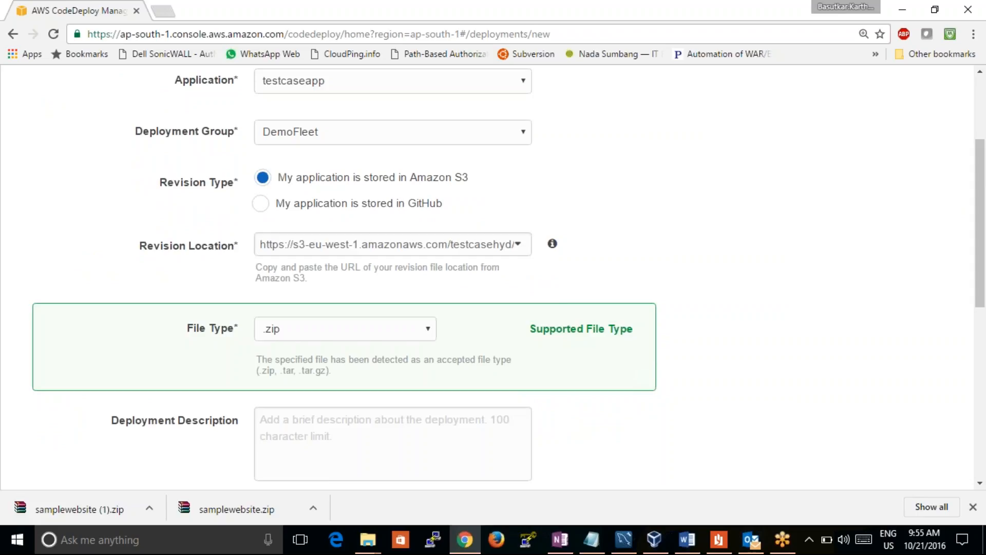
# Set the deployment config to CodeDeployDefault.AllAtOnce and launch the deployment
pyautogui.moveTo(980, 259); pyautogui.dragTo(890, 359)
pyautogui.click(506, 256)
pyautogui.click(504, 257)
pyautogui.click(523, 264)
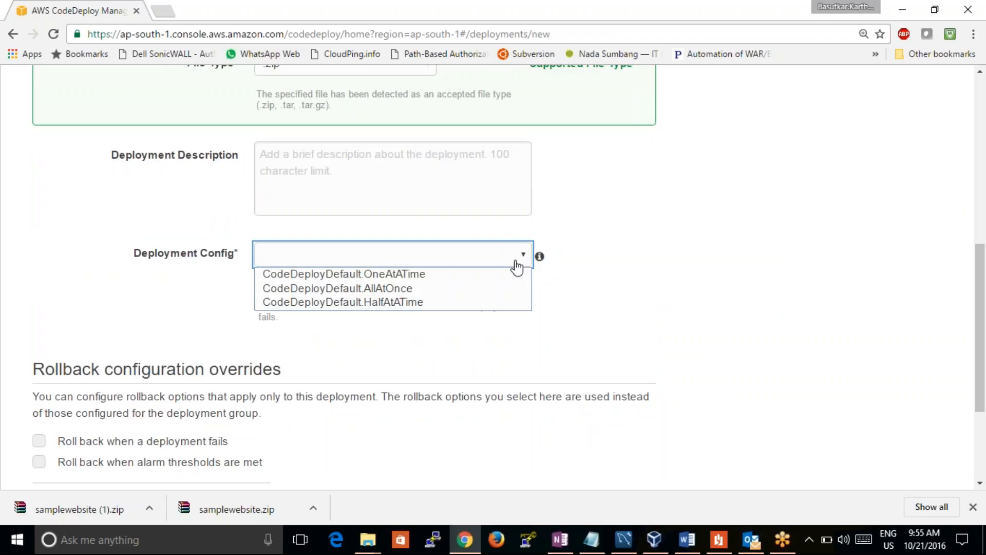
pyautogui.click(452, 289)
pyautogui.moveTo(978, 261); pyautogui.dragTo(978, 326)
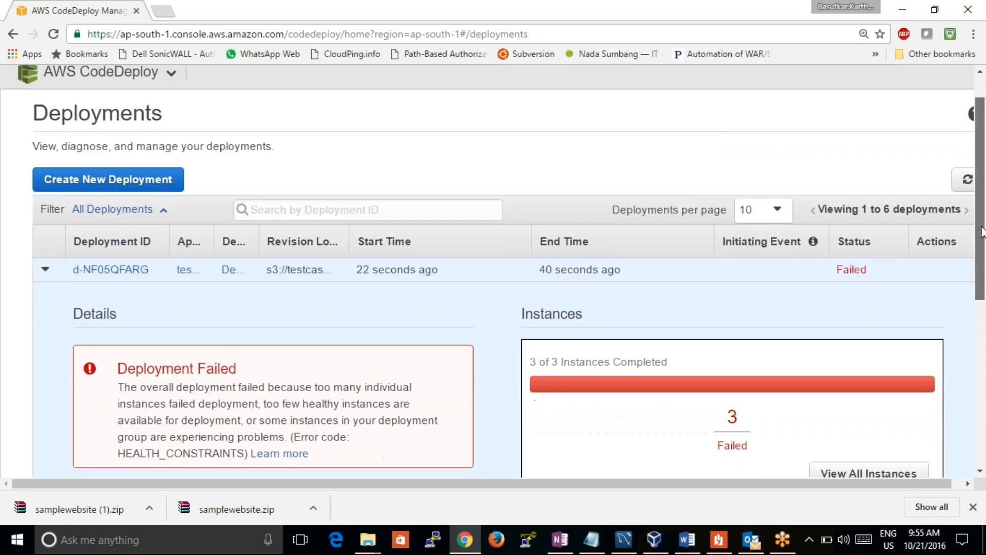
# Review the new deployment's details and the deployment history, view deployment d-9MFB08BRG, and return to the deployments list
pyautogui.scroll(-2, 982, 255)
pyautogui.moveTo(984, 256); pyautogui.dragTo(985, 400)
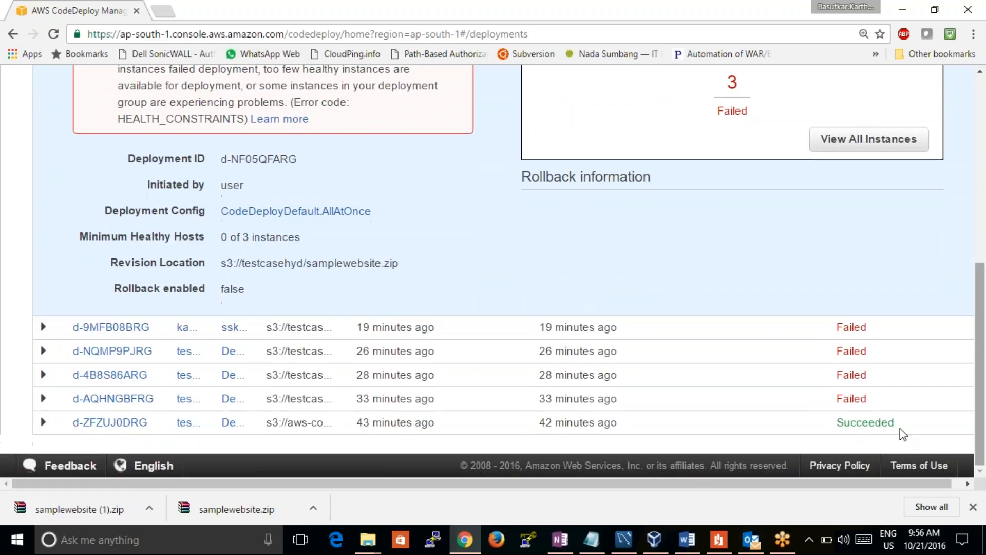
pyautogui.click(111, 327)
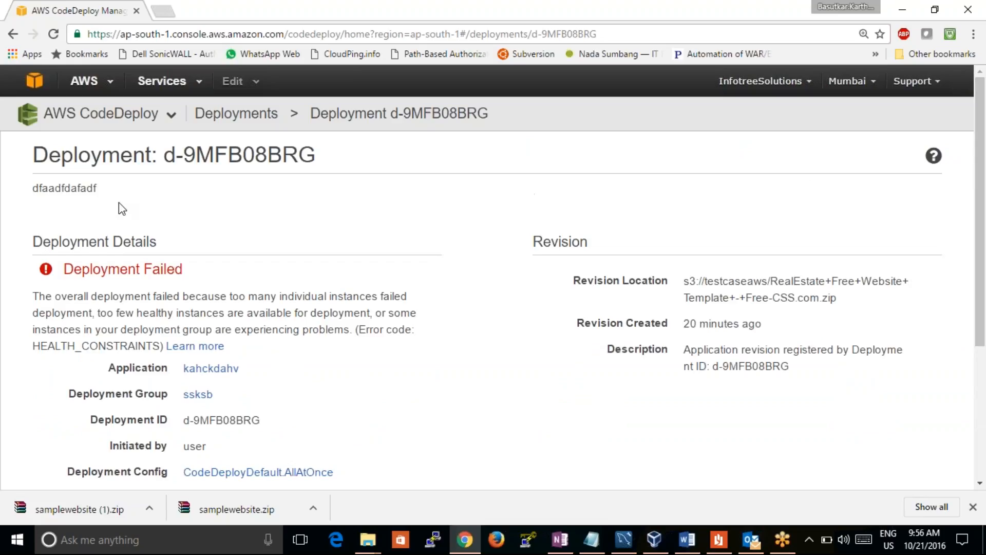
pyautogui.click(11, 35)
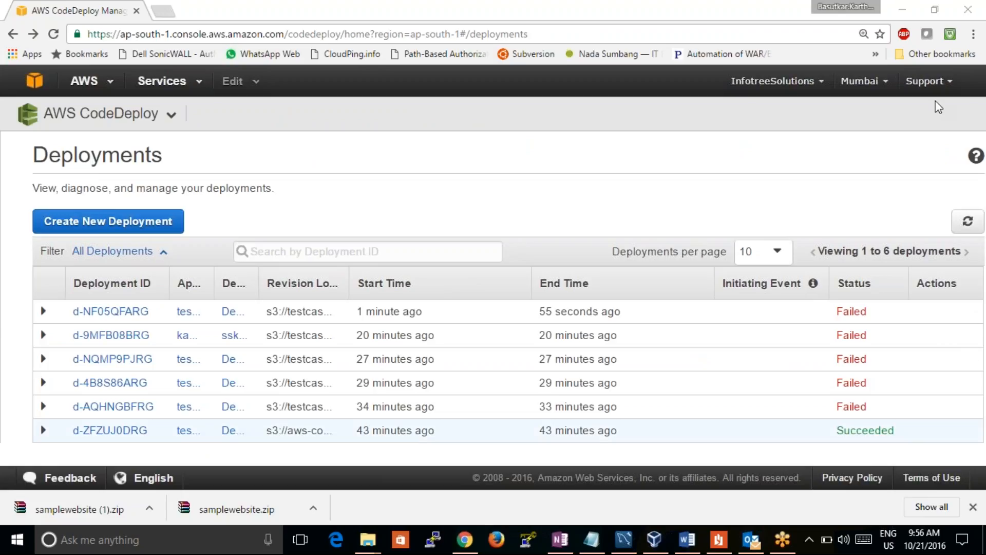
pyautogui.click(927, 81)
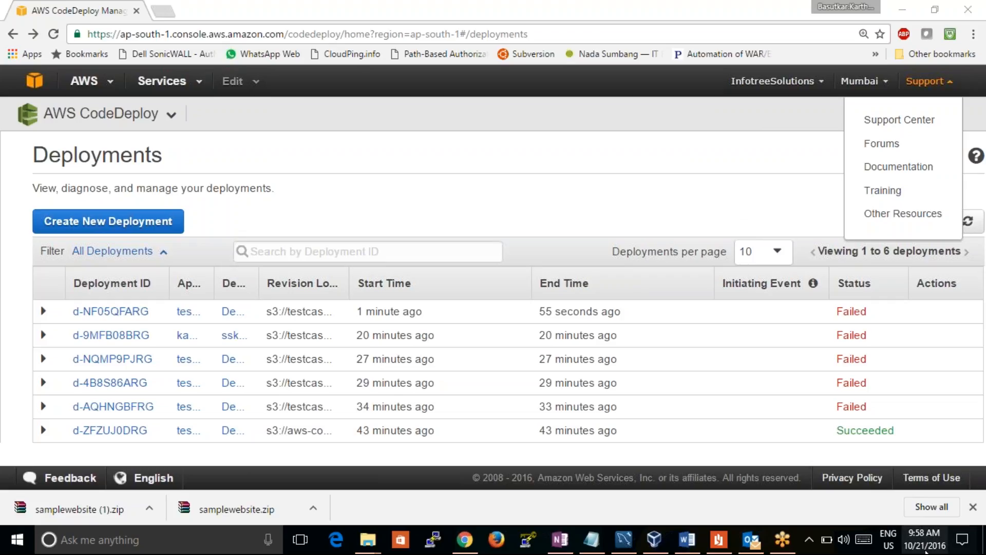
pyautogui.click(920, 547)
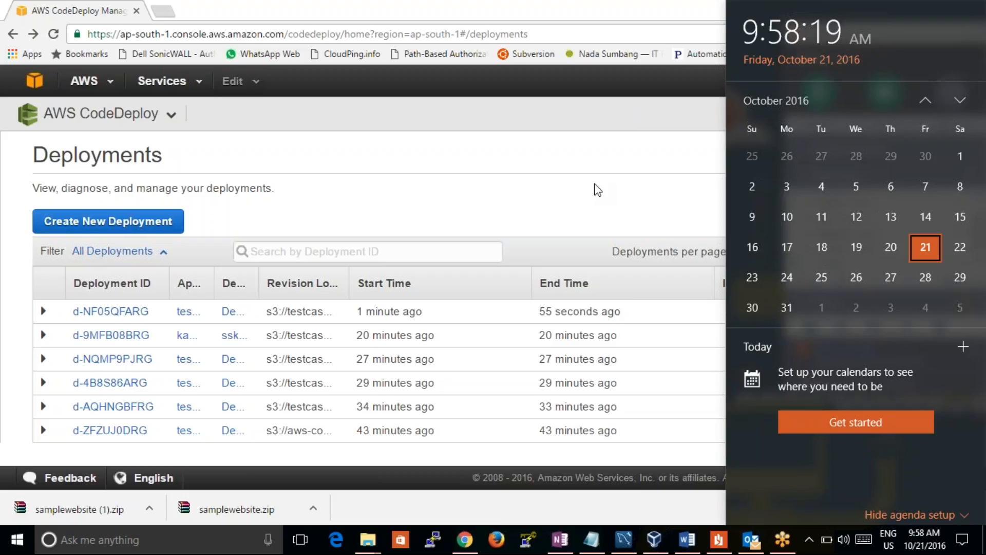
pyautogui.click(596, 190)
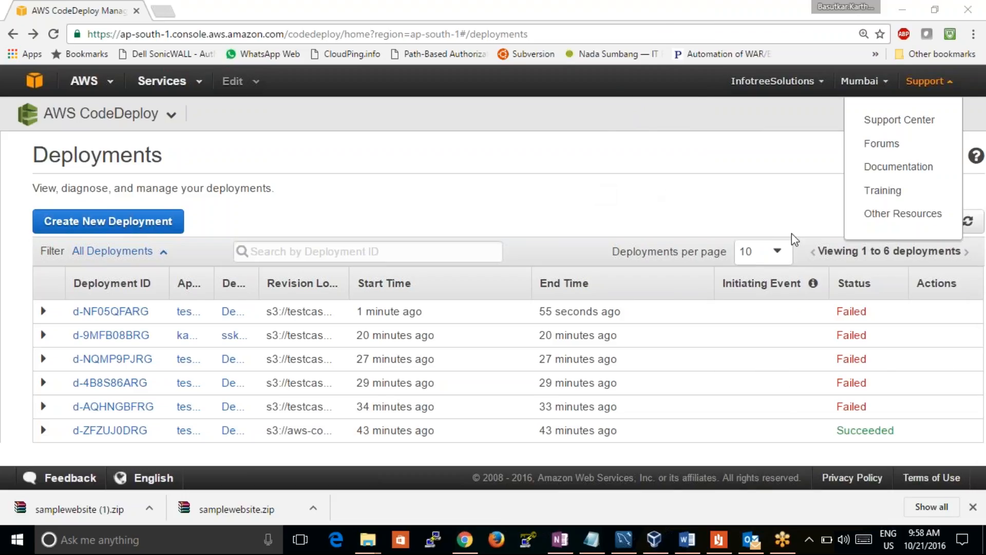